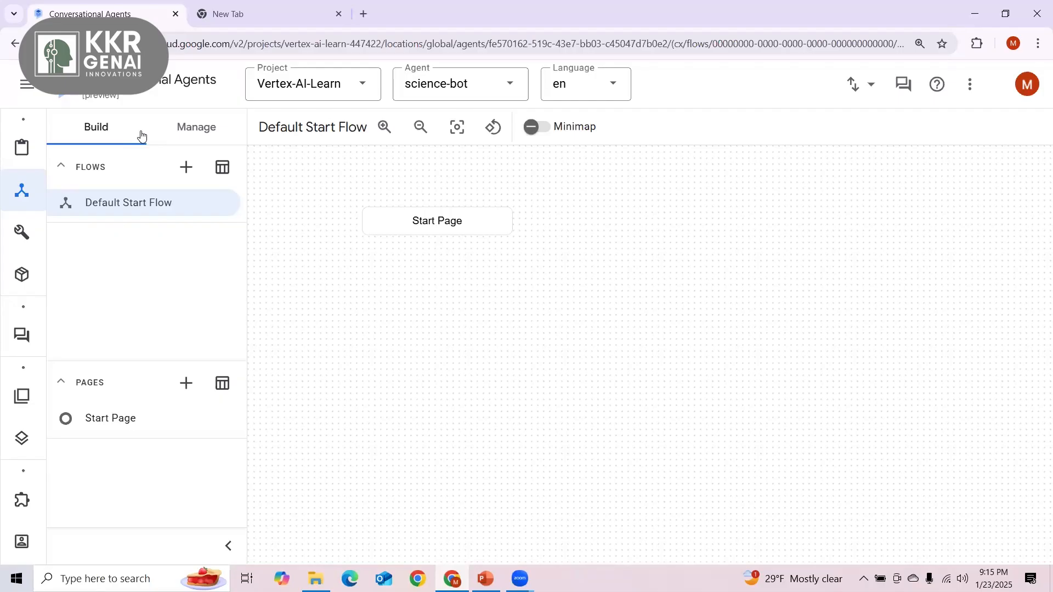
pyautogui.click(27, 85)
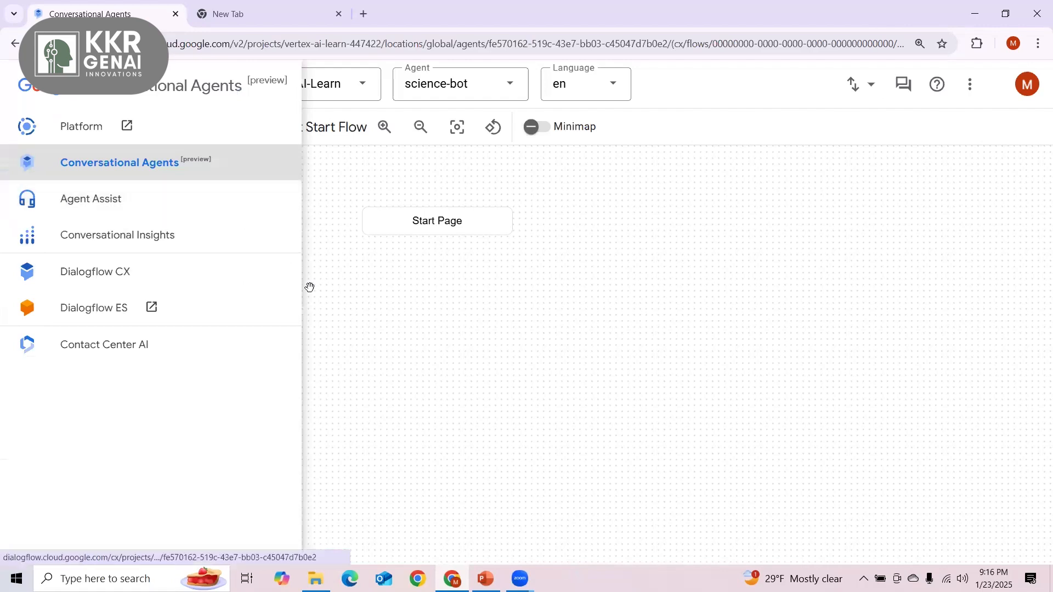
pyautogui.click(270, 5)
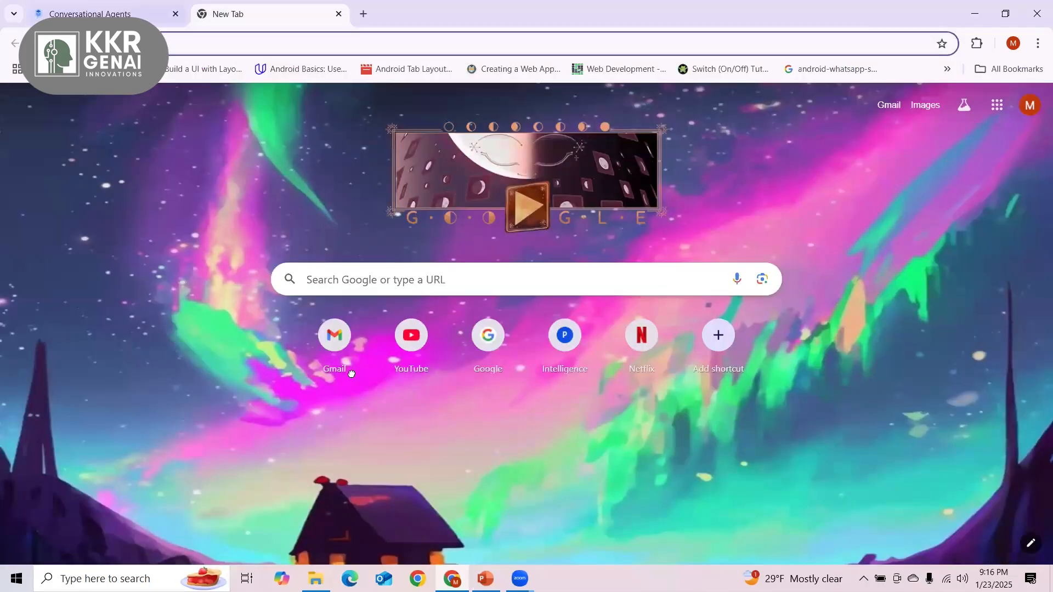
pyautogui.click(132, 9)
pyautogui.click(353, 97)
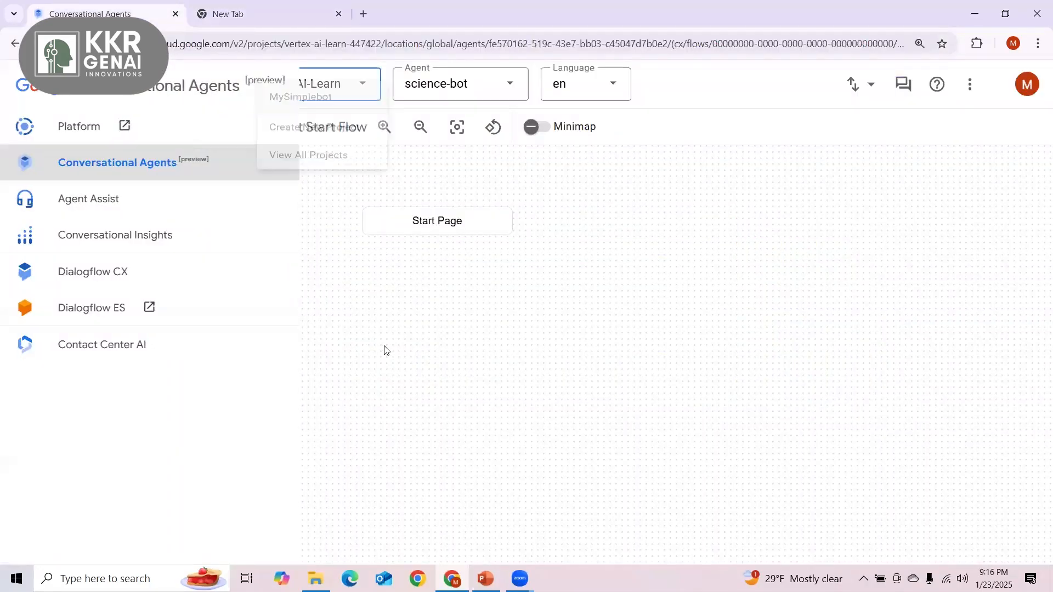
pyautogui.click(385, 351)
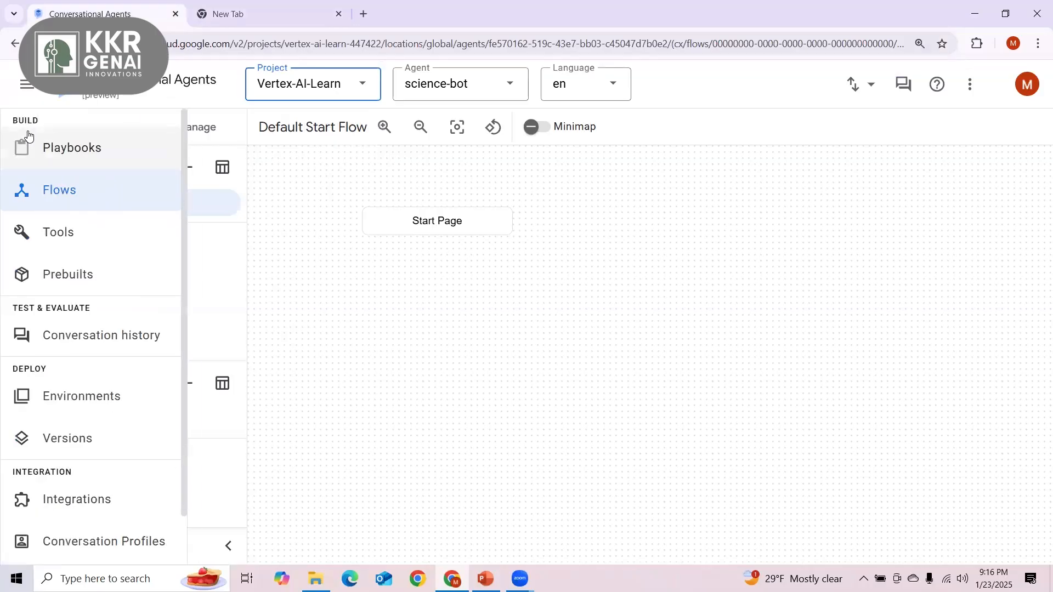
# Open the science-bot agent's playbooks and start creating a new playbook.
pyautogui.moveTo(33, 200)
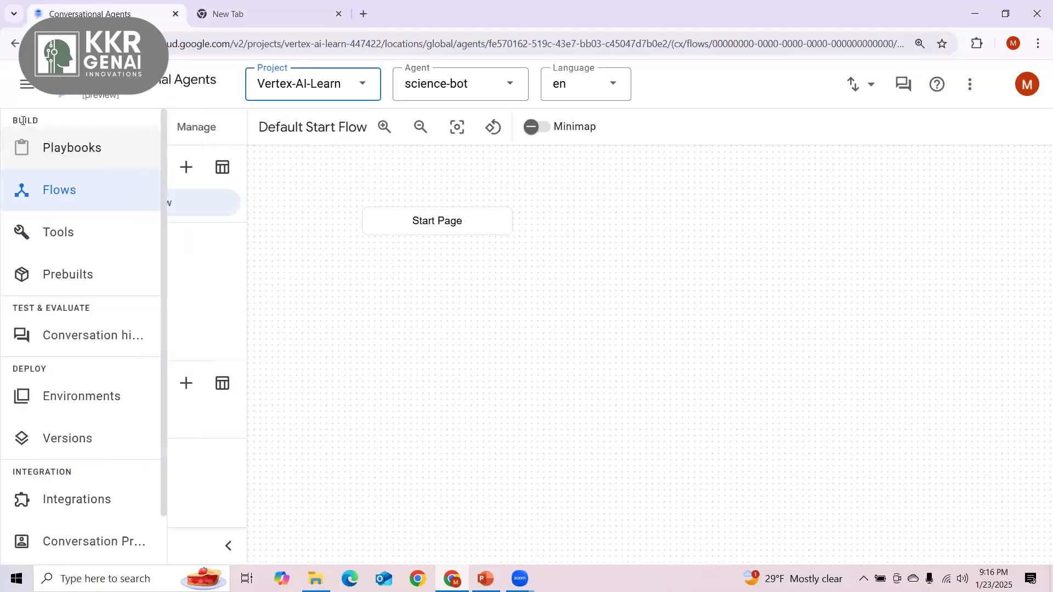
pyautogui.scroll(-1, 61, 399)
pyautogui.scroll(-1, 63, 396)
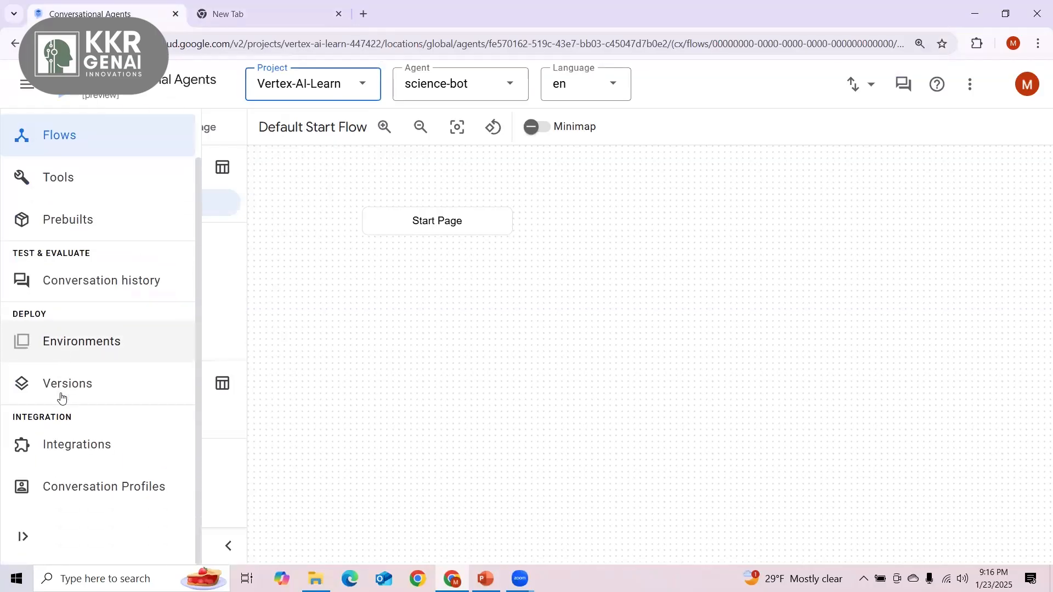
pyautogui.scroll(2, 62, 396)
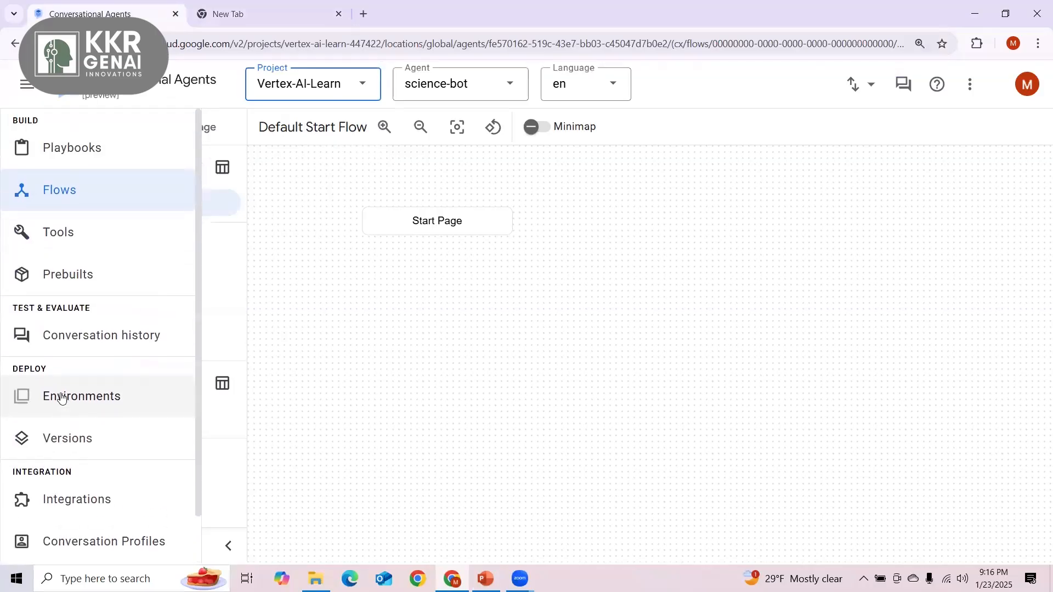
pyautogui.click(104, 163)
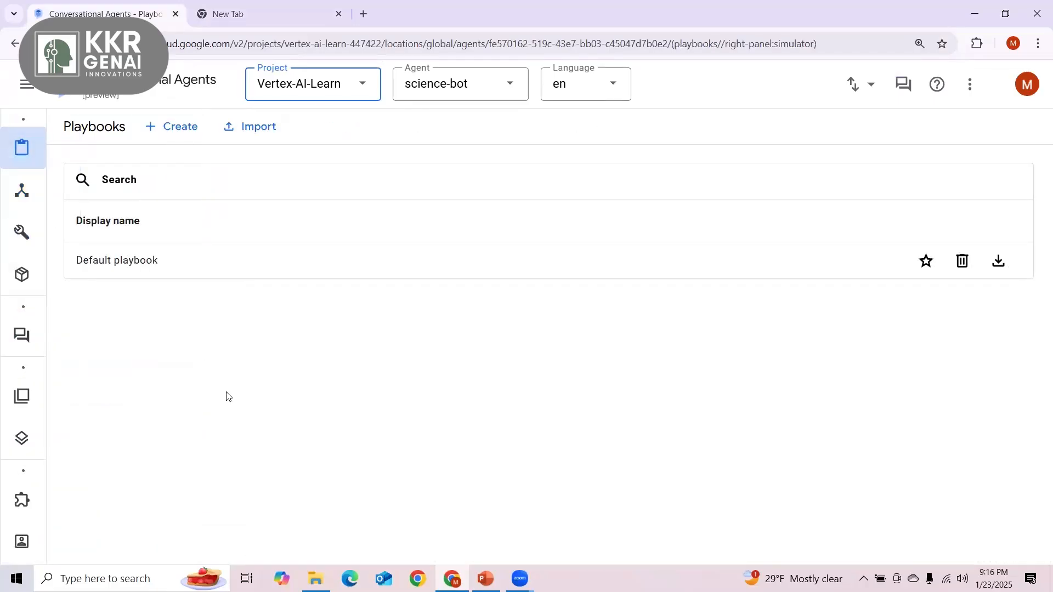
pyautogui.click(179, 127)
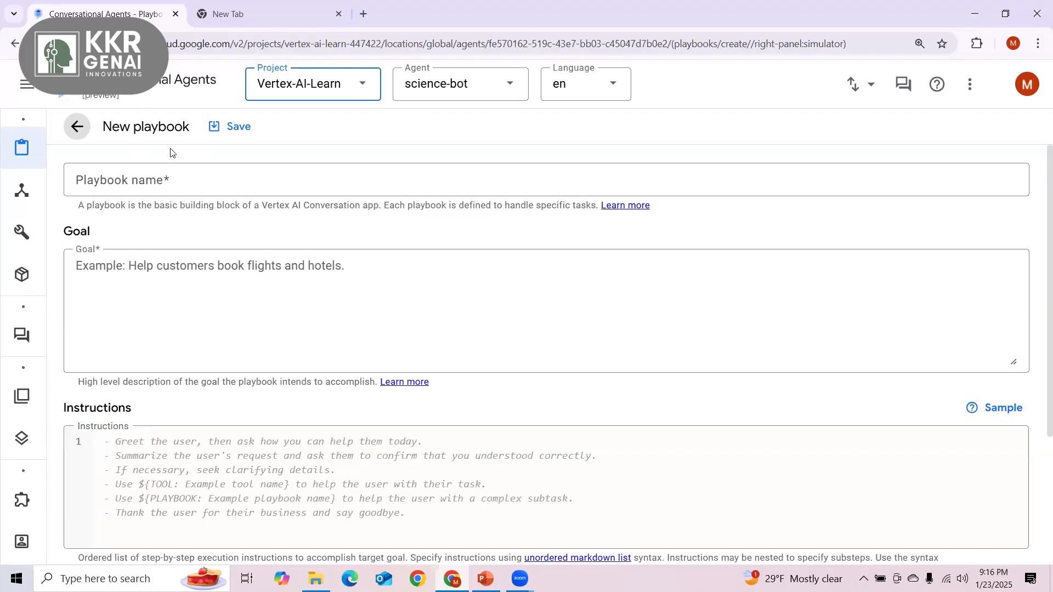
# Name the new playbook Photosynthesis.
pyautogui.click(114, 183)
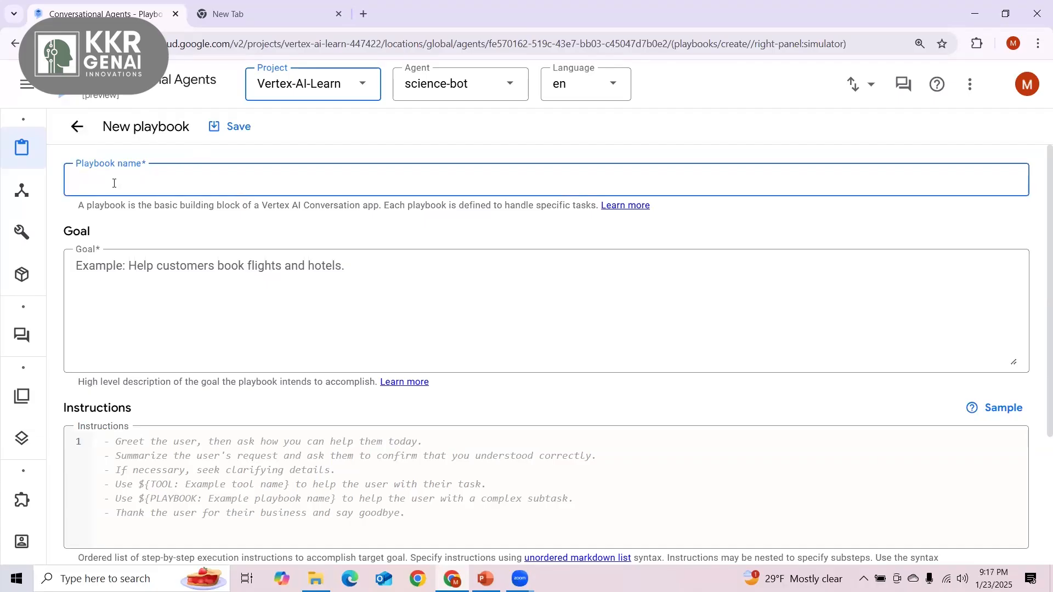
pyautogui.write('S')
pyautogui.press('BackSpace')
pyautogui.write('{hot')
pyautogui.press('BackSpace')
pyautogui.press('BackSpace')
pyautogui.press('BackSpace')
pyautogui.press('BackSpace')
pyautogui.write('Ph')
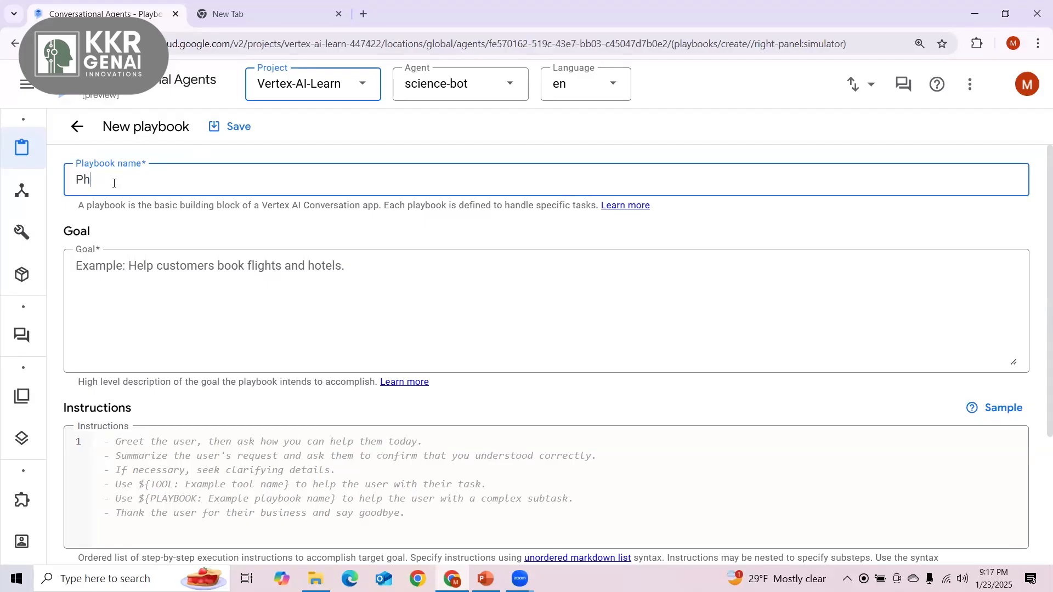
pyautogui.write('otosynet')
pyautogui.press('BackSpace')
pyautogui.press('BackSpace')
pyautogui.press('BackSpace')
pyautogui.write('nthesis')
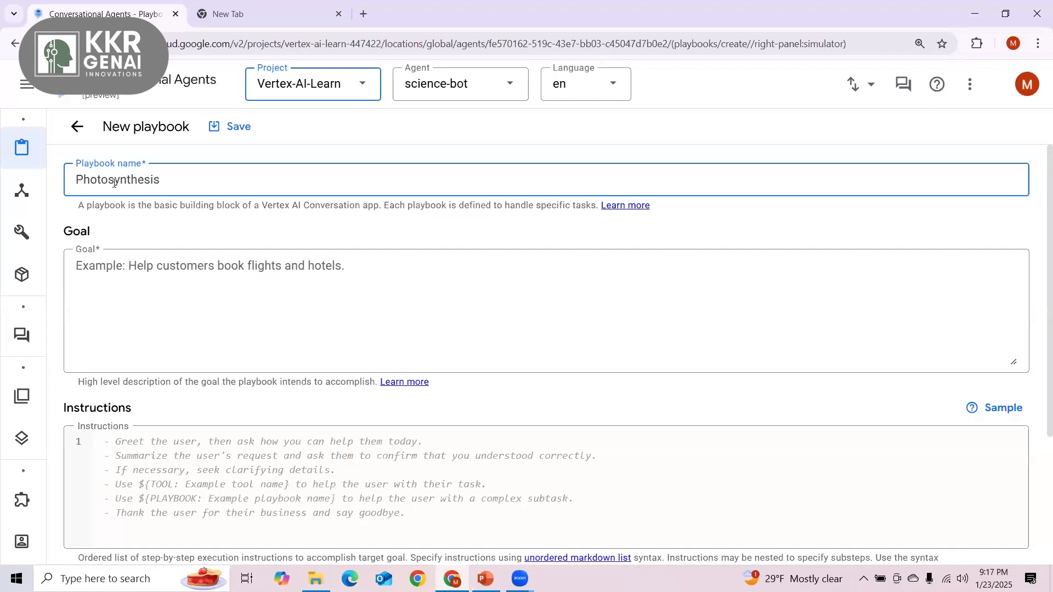
# Set the playbook's goal to "Help students understand about photosynthesis".
pyautogui.click(117, 341)
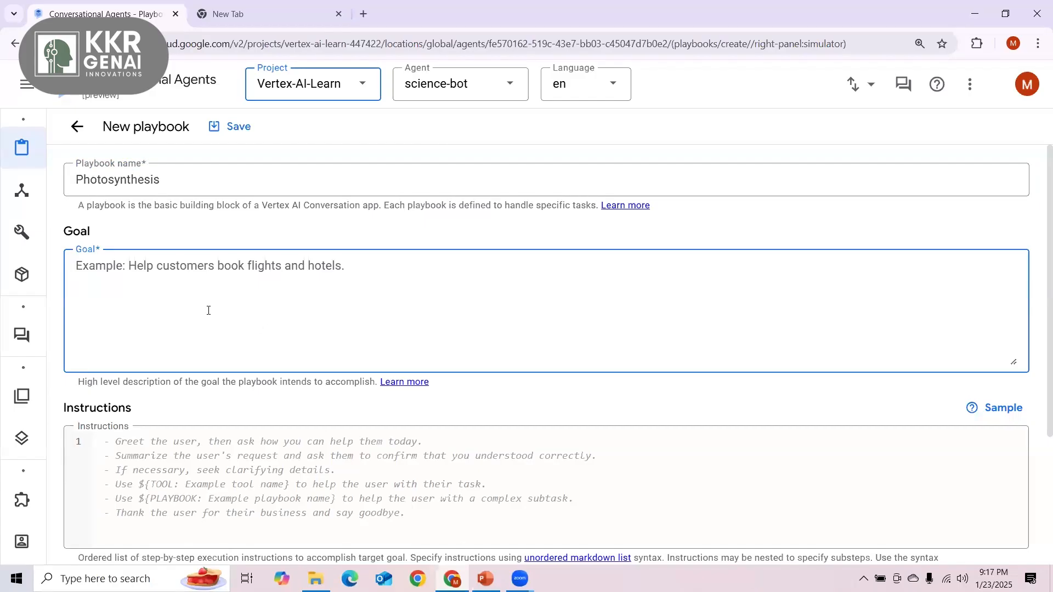
pyautogui.write('Help students understand about phtos')
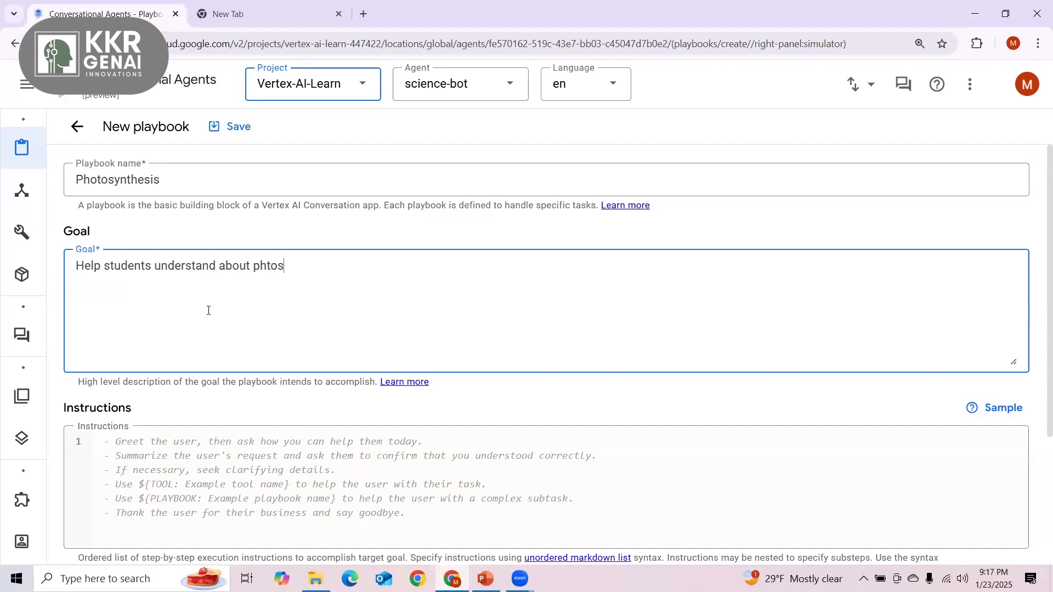
pyautogui.press('BackSpace')
pyautogui.press('BackSpace')
pyautogui.press('BackSpace')
pyautogui.write('otosynthesis')
# Write the first instruction line of the playbook as "-Greet the user and ask how can you help".
pyautogui.scroll(-3, 255, 292)
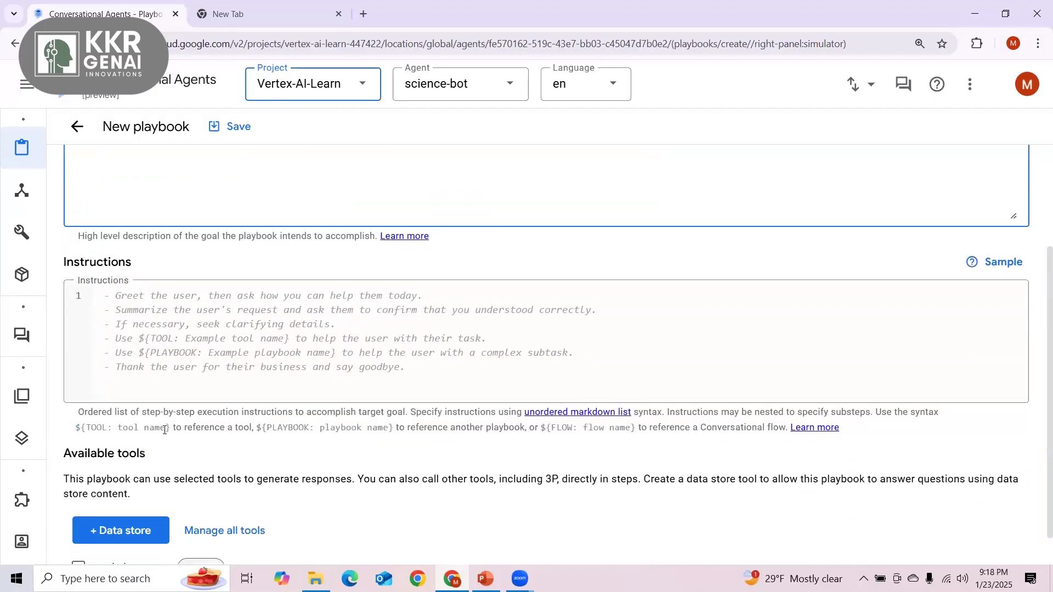
pyautogui.click(161, 293)
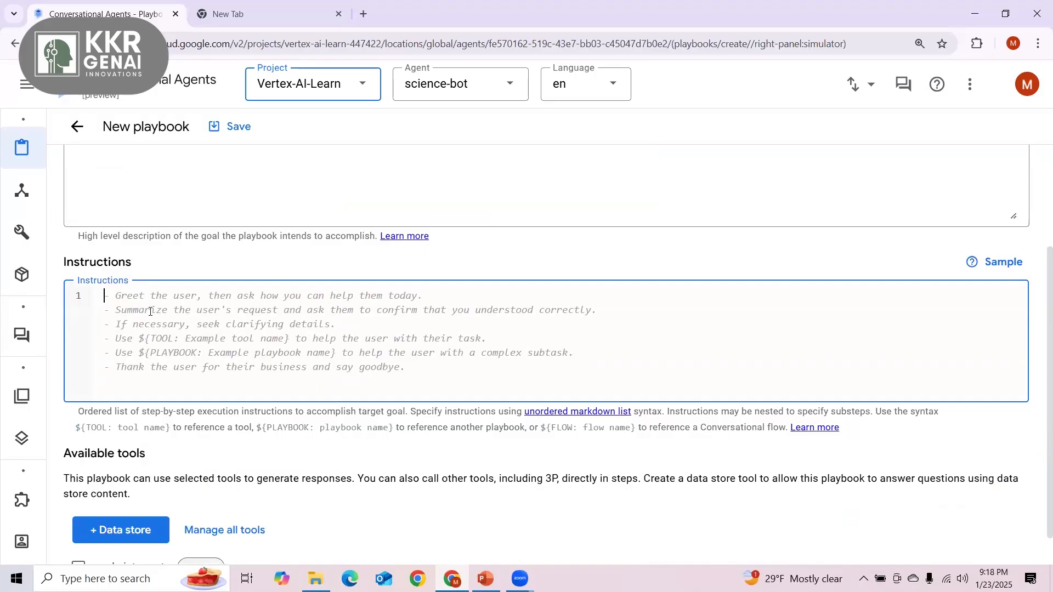
pyautogui.write('-')
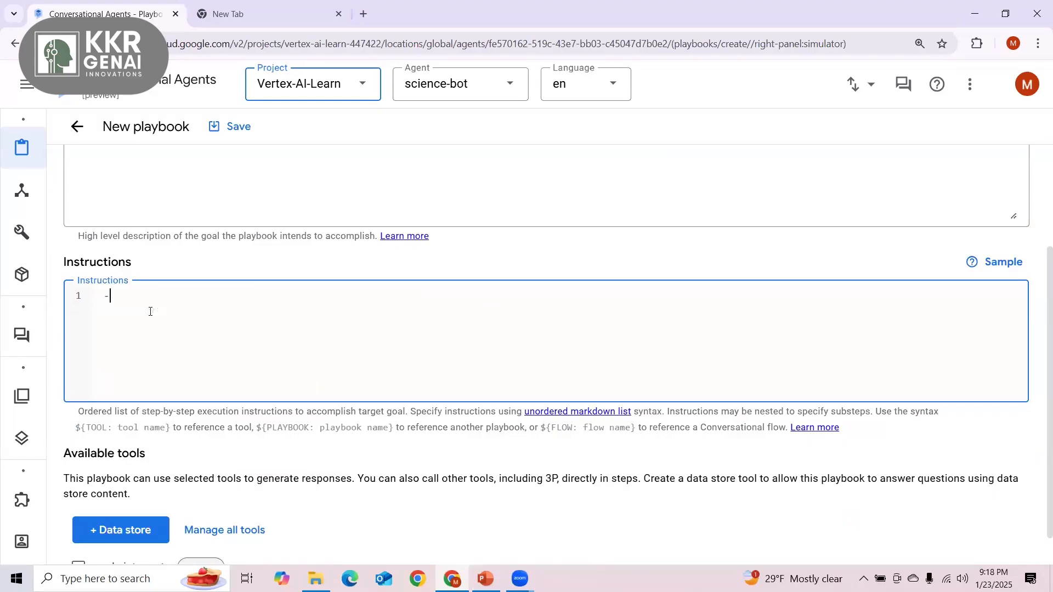
pyautogui.write('Greet the user and ask how c')
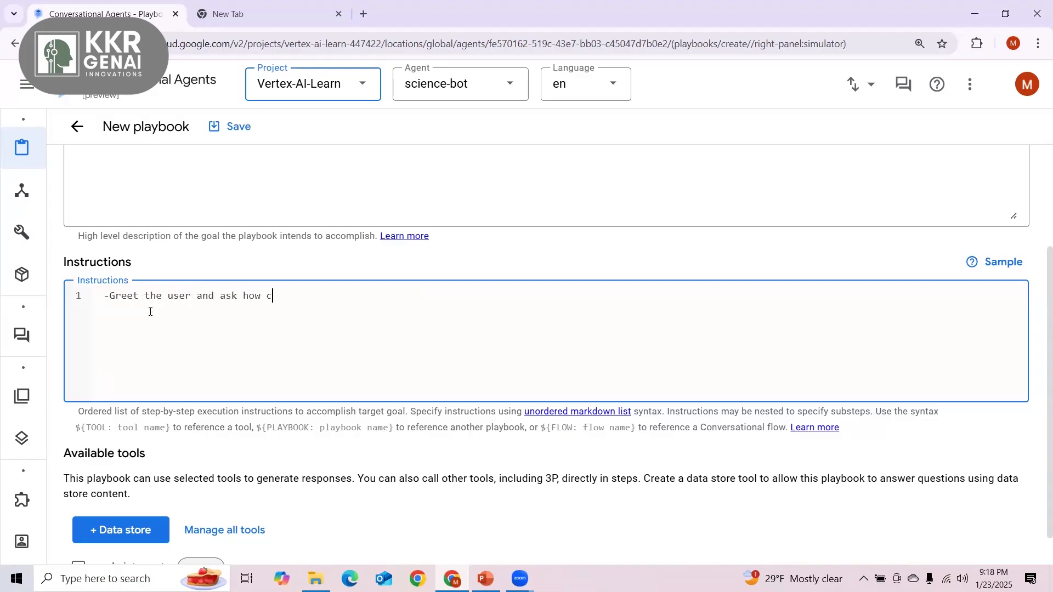
pyautogui.write('an you help')
# Add a second instruction line that reads: -If they say "photosynthesis" use tool,.
pyautogui.write('-If ')
pyautogui.write('they say ph')
pyautogui.write('tysi')
pyautogui.press('BackSpace')
pyautogui.press('BackSpace')
pyautogui.press('BackSpace')
pyautogui.press('BackSpace')
pyautogui.write('ot')
pyautogui.press('BackSpace')
pyautogui.press('BackSpace')
pyautogui.press('BackSpace')
pyautogui.press('BackSpace')
pyautogui.write('"phtot')
pyautogui.press('BackSpace')
pyautogui.press('BackSpace')
pyautogui.press('BackSpace')
pyautogui.write('otosynthesis')
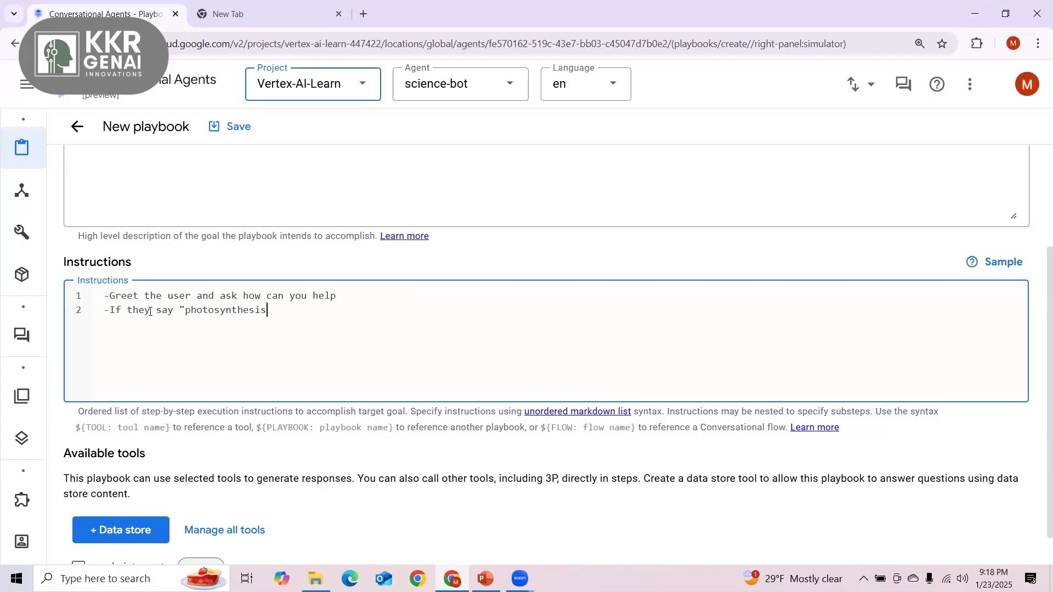
pyautogui.write('" use to')
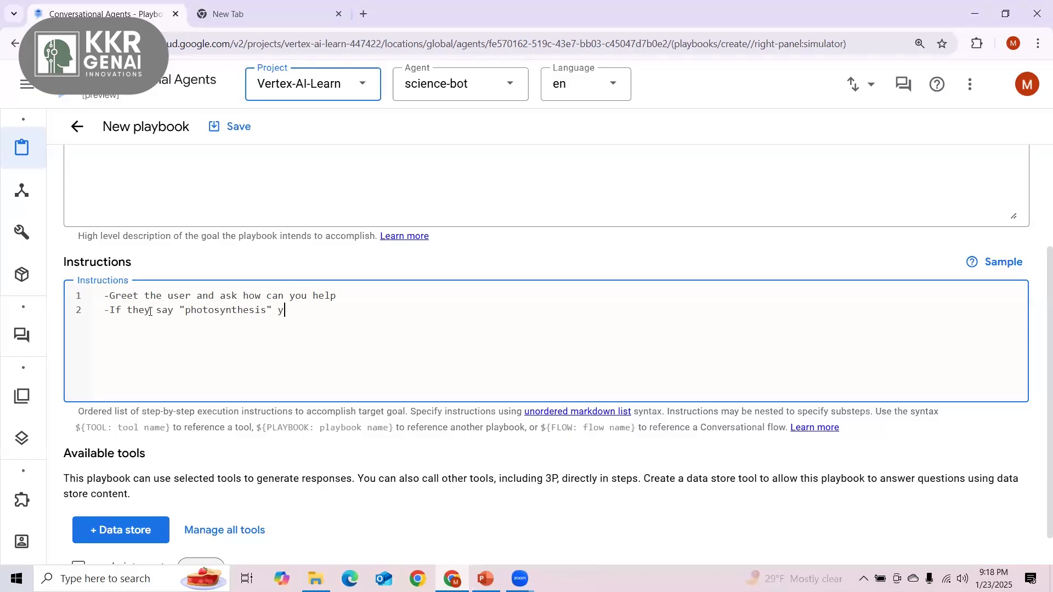
pyautogui.write('ol,')
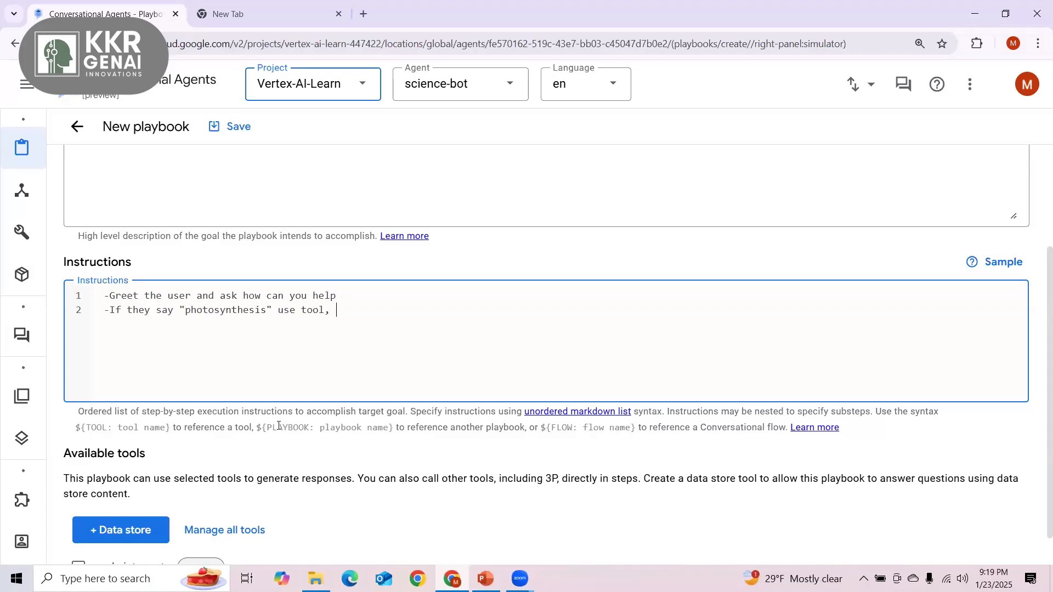
# Complete the second instruction line with a reference to the code-interpreter tool, ${TOOL: code-interpreter}.
pyautogui.write('$')
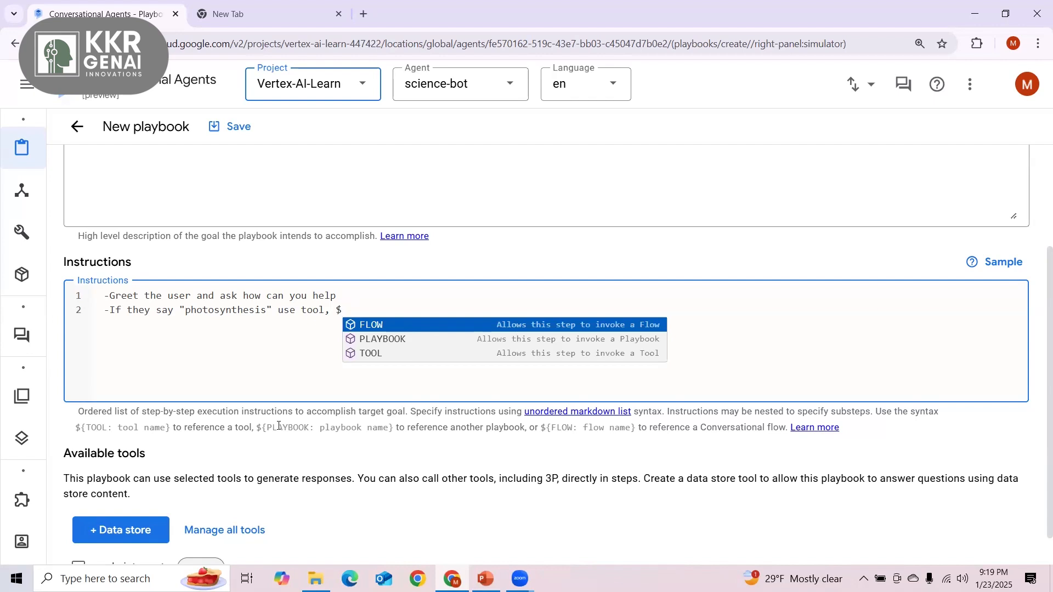
pyautogui.write('{')
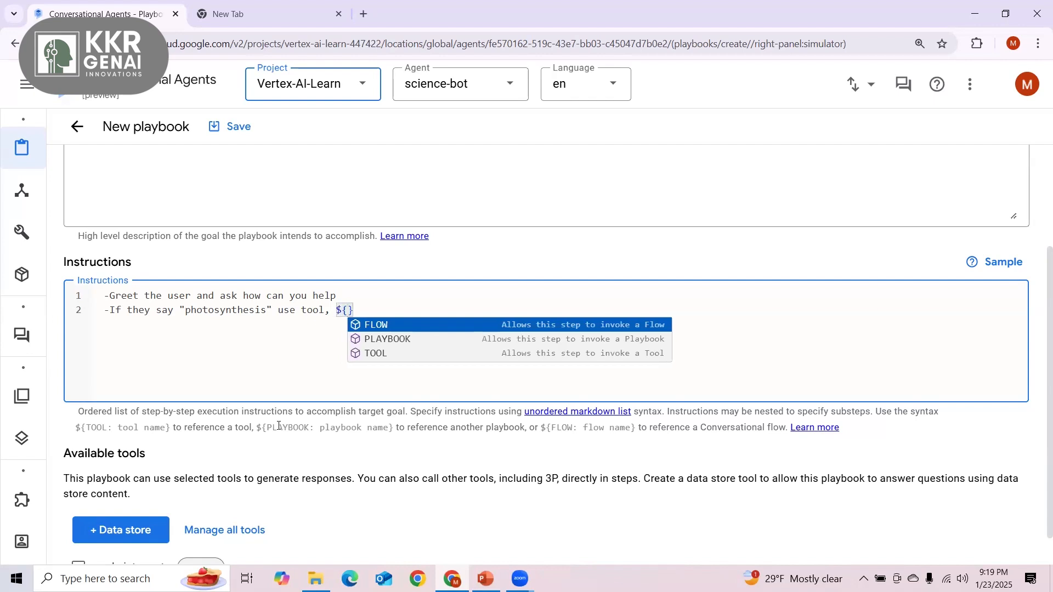
pyautogui.click(386, 354)
pyautogui.click(415, 325)
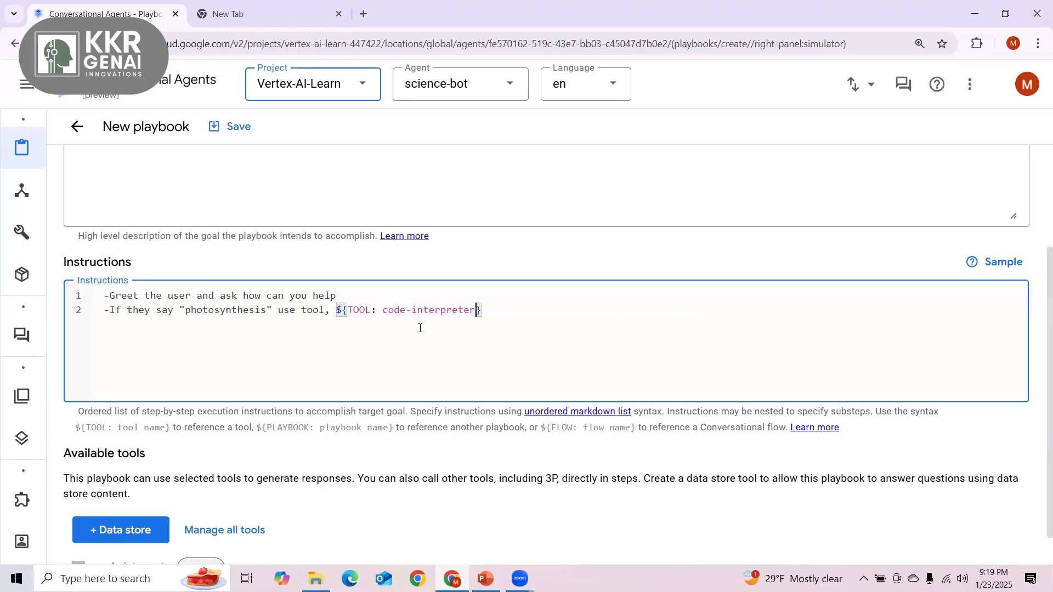
# Replace the word photosynthesis in the second instruction line with code.
pyautogui.click(267, 311)
pyautogui.press('BackSpace')
pyautogui.press('BackSpace')
pyautogui.press('BackSpace')
pyautogui.press('BackSpace')
pyautogui.press('BackSpace')
pyautogui.press('BackSpace')
pyautogui.press('BackSpace')
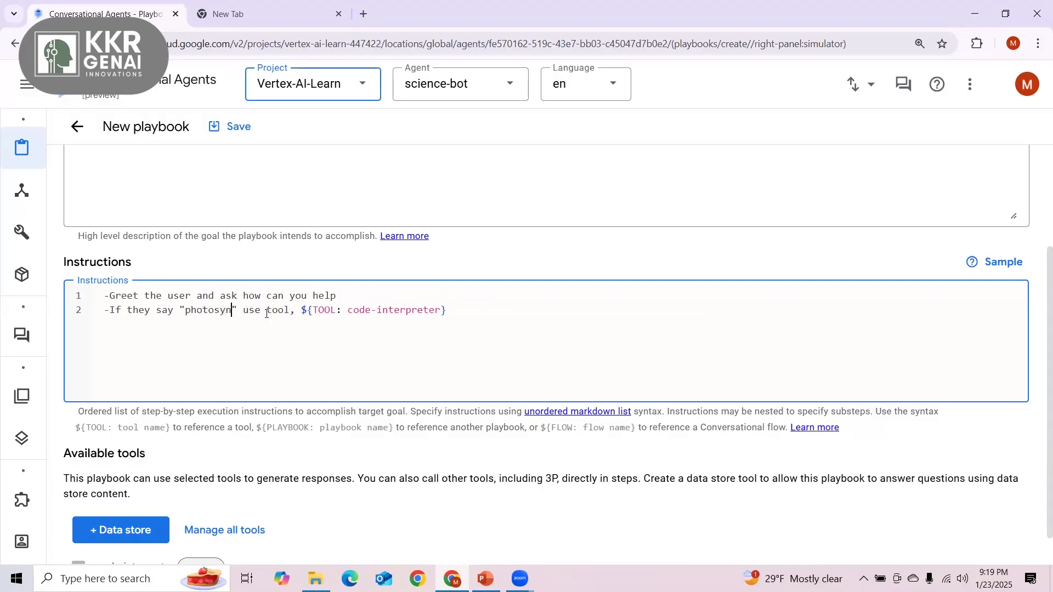
pyautogui.press('BackSpace')
pyautogui.press('BackSpace')
pyautogui.press('BackSpace')
pyautogui.press('BackSpace')
pyautogui.press('BackSpace')
pyautogui.press('BackSpace')
pyautogui.press('BackSpace')
pyautogui.write('code')
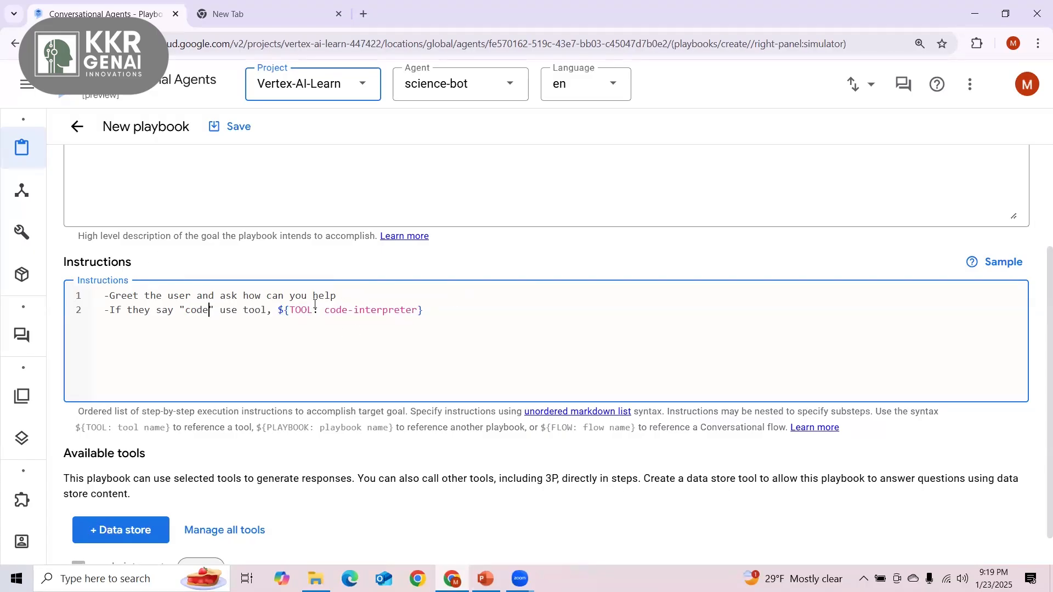
pyautogui.moveTo(280, 311); pyautogui.dragTo(296, 318)
# Add a third instruction line that reads -If they say "photosynthesis use tool, followed by the $ that begins a reference.
pyautogui.click(464, 312)
pyautogui.press('Return')
pyautogui.write('-If they')
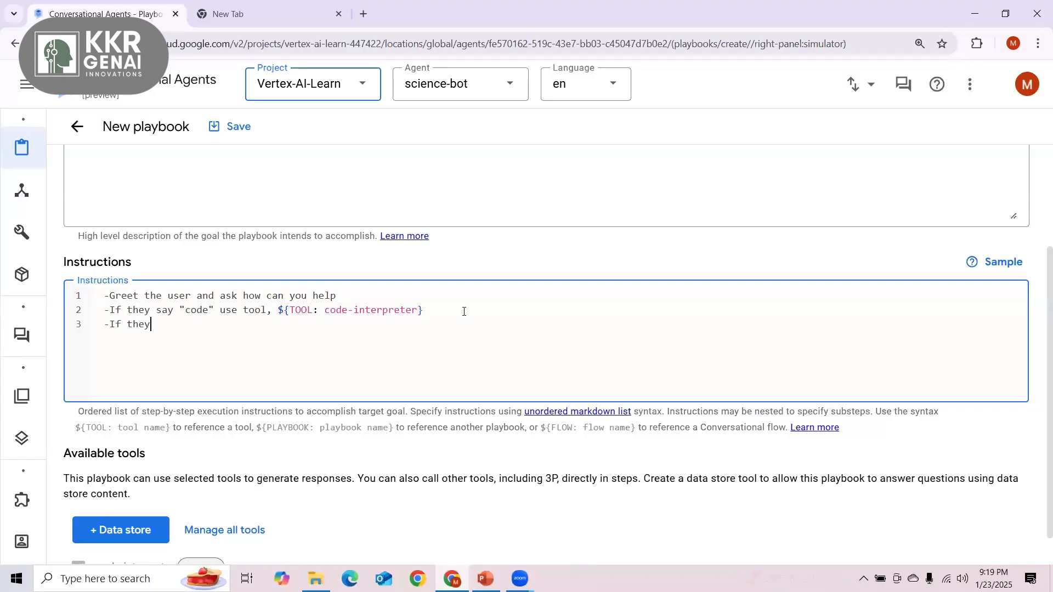
pyautogui.write(' say')
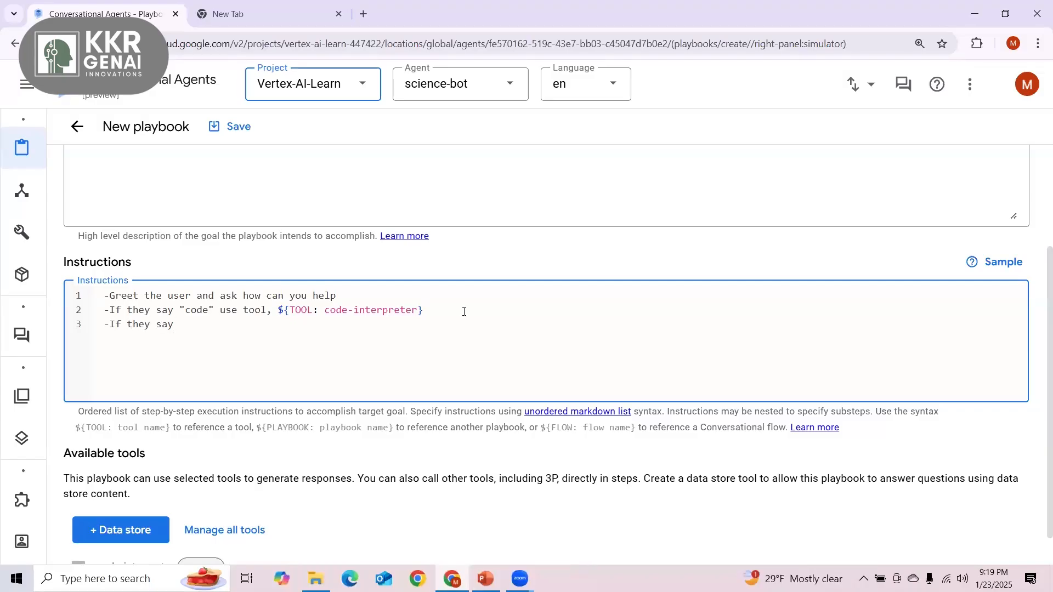
pyautogui.write(' "')
pyautogui.write('code')
pyautogui.press('BackSpace')
pyautogui.press('BackSpace')
pyautogui.press('BackSpace')
pyautogui.press('BackSpace')
pyautogui.write('phto')
pyautogui.press('BackSpace')
pyautogui.press('BackSpace')
pyautogui.press('BackSpace')
pyautogui.write('hto')
pyautogui.press('BackSpace')
pyautogui.press('BackSpace')
pyautogui.press('BackSpace')
pyautogui.write('hotosynthesis use tool, $')
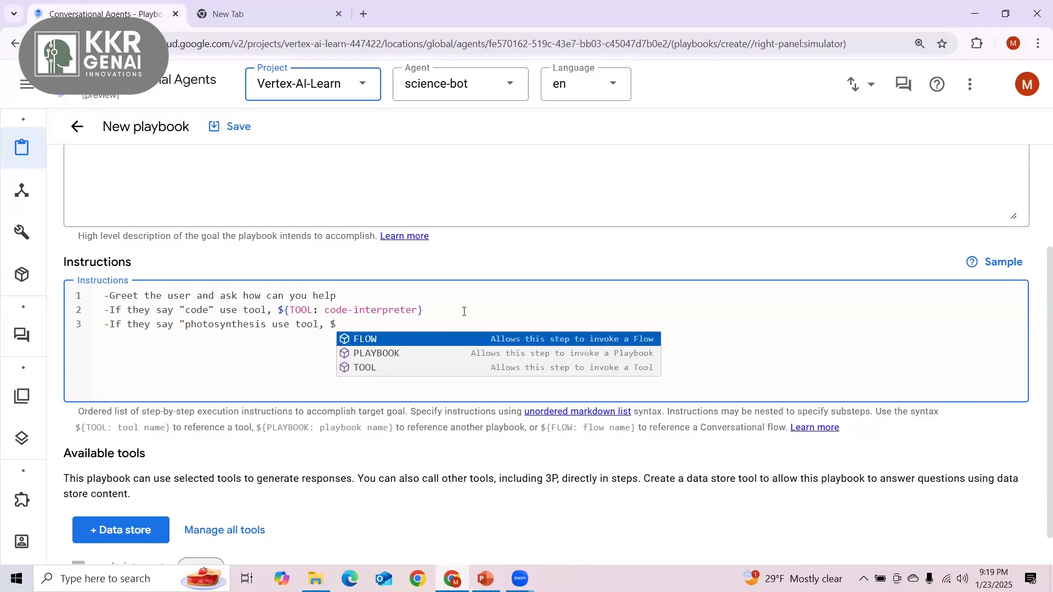
# Complete the third instruction line with the tool reference ${TOOL: photosynthesis}.
pyautogui.write('{')
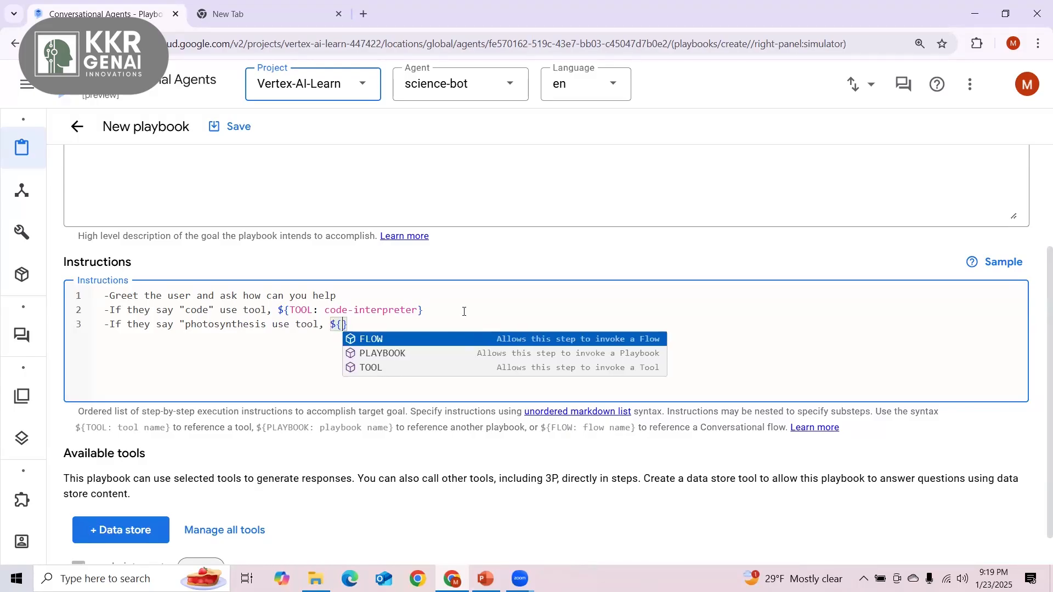
pyautogui.click(439, 369)
pyautogui.write('photos')
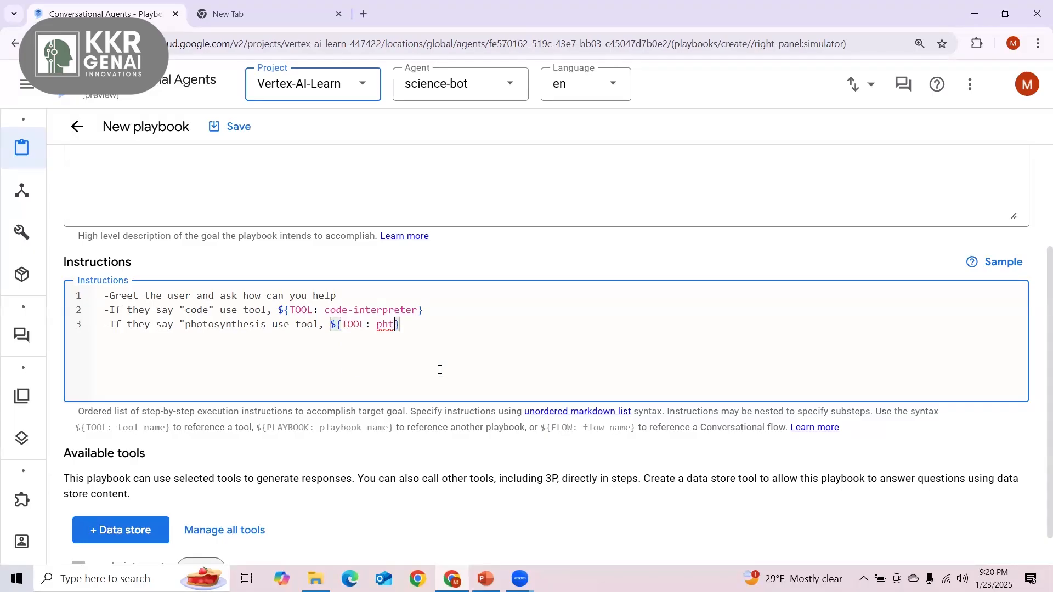
pyautogui.press('BackSpace')
pyautogui.press('BackSpace')
pyautogui.press('BackSpace')
pyautogui.press('BackSpace')
pyautogui.write('otosynthesis')
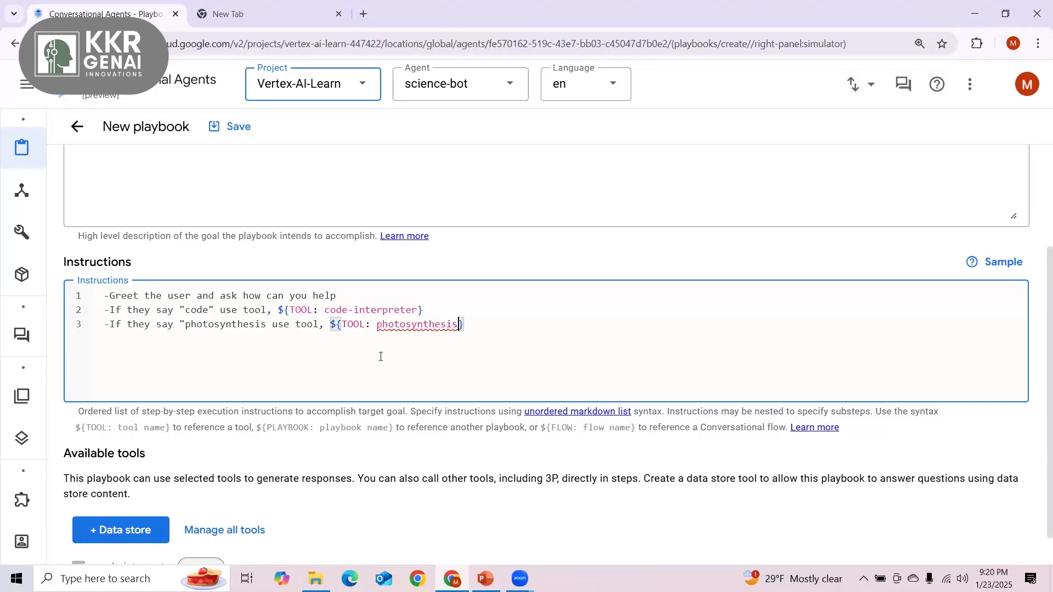
# Review the name, goal and instructions of the new playbook and try to save it.
pyautogui.scroll(-1, 380, 357)
pyautogui.scroll(3, 381, 356)
pyautogui.scroll(-3, 381, 357)
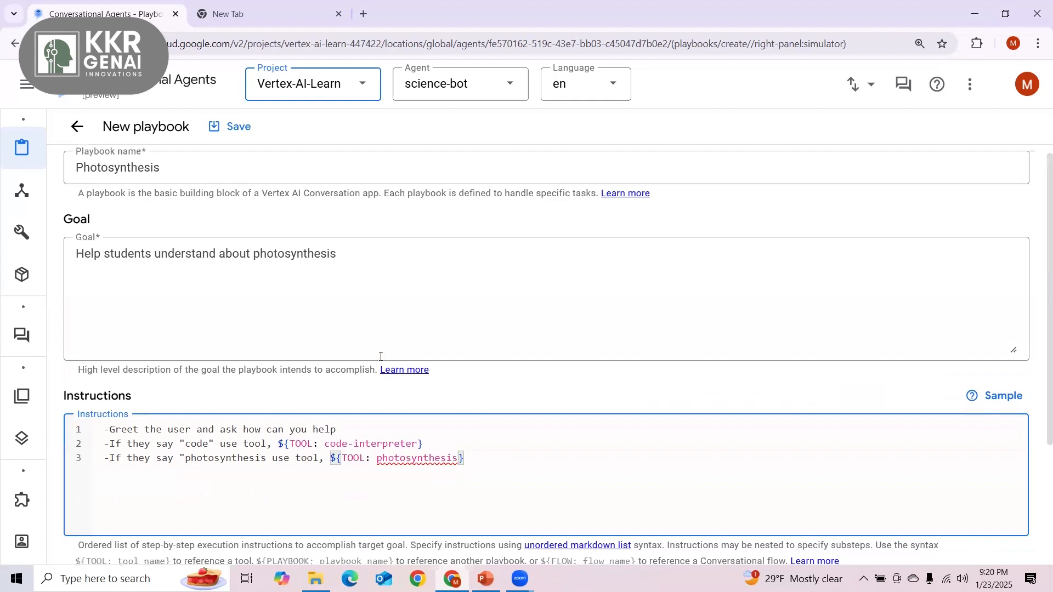
pyautogui.scroll(3, 381, 357)
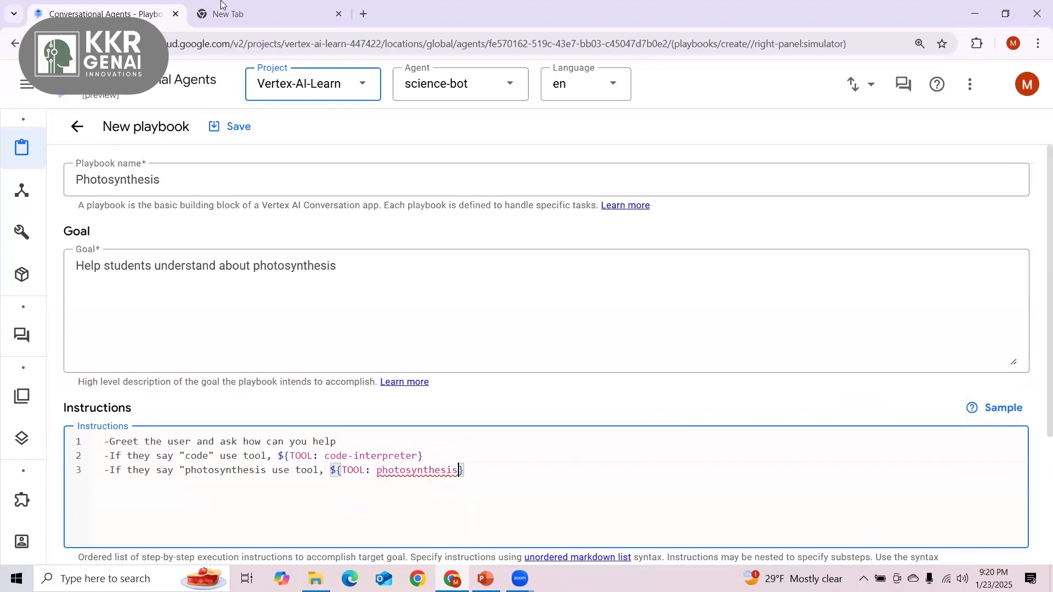
pyautogui.click(220, 121)
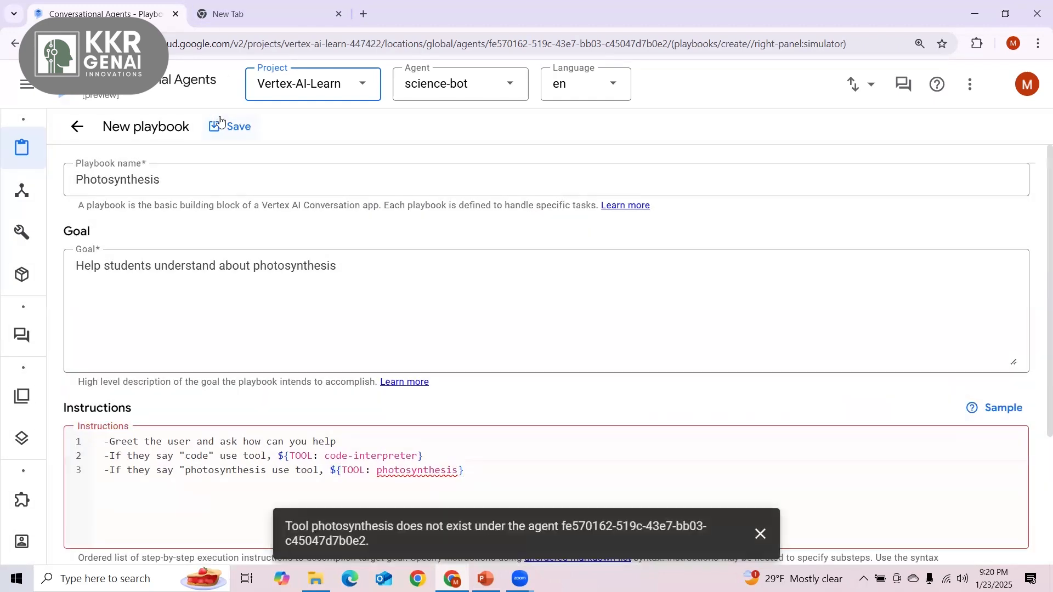
# Remove the comma and the photosynthesis tool reference from the third instruction line so its wording ends at use tool.
pyautogui.scroll(-3, 239, 285)
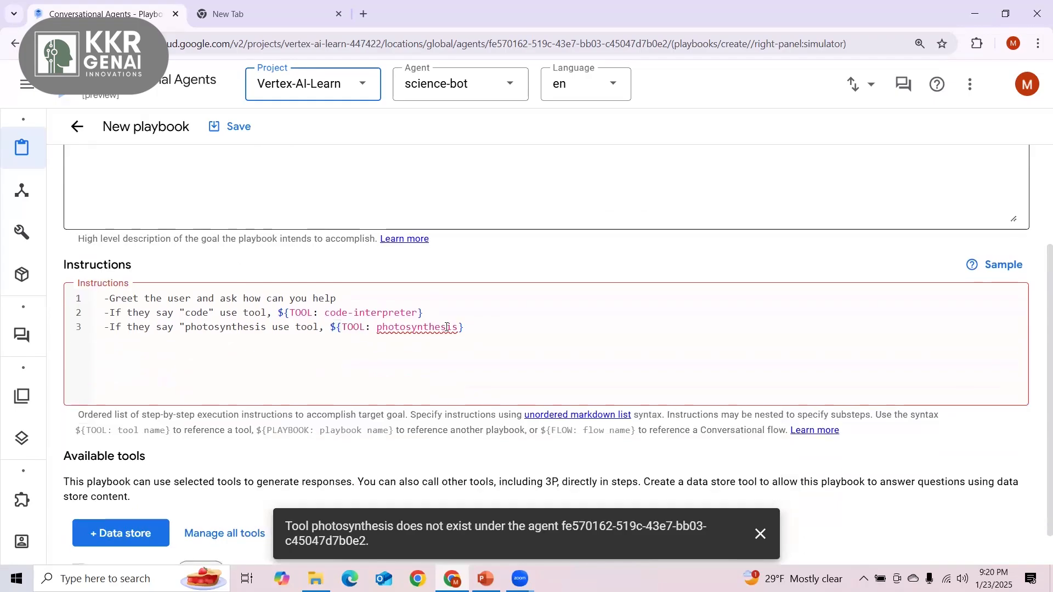
pyautogui.click(467, 329)
pyautogui.press('BackSpace')
pyautogui.press('BackSpace')
pyautogui.press('BackSpace')
pyautogui.press('BackSpace')
pyautogui.press('BackSpace')
pyautogui.press('BackSpace')
pyautogui.press('BackSpace')
pyautogui.press('BackSpace')
pyautogui.press('BackSpace')
pyautogui.press('BackSpace')
pyautogui.press('BackSpace')
pyautogui.press('BackSpace')
pyautogui.press('BackSpace')
pyautogui.press('BackSpace')
pyautogui.press('BackSpace')
pyautogui.press('BackSpace')
pyautogui.press('BackSpace')
pyautogui.press('BackSpace')
pyautogui.press('BackSpace')
pyautogui.press('BackSpace')
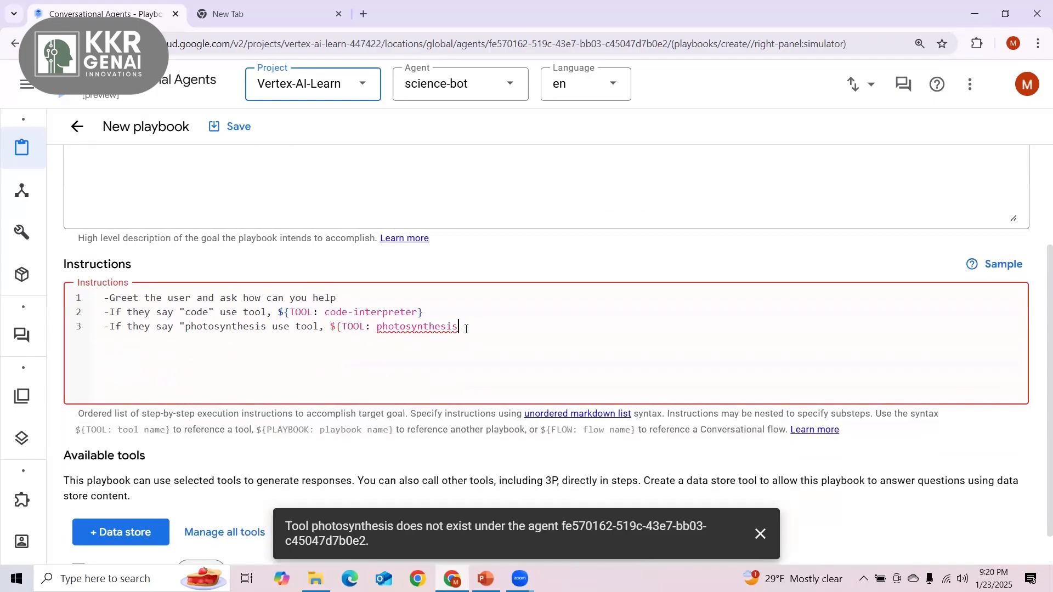
pyautogui.press('BackSpace')
pyautogui.press('BackSpace')
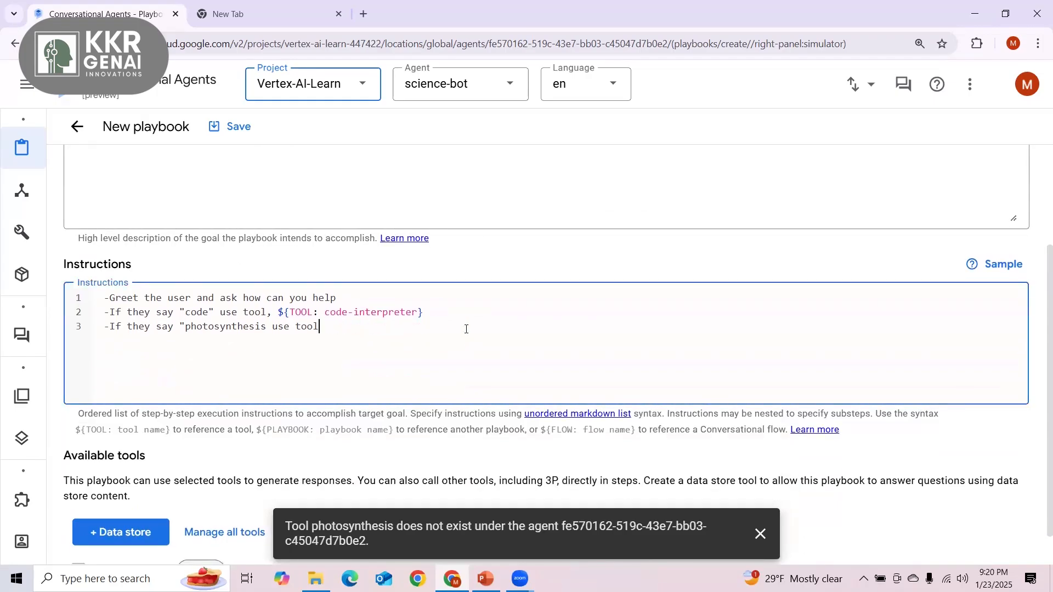
pyautogui.write('.')
# Save the new Photosynthesis playbook, check its goal and instructions, and save it once more.
pyautogui.click(230, 127)
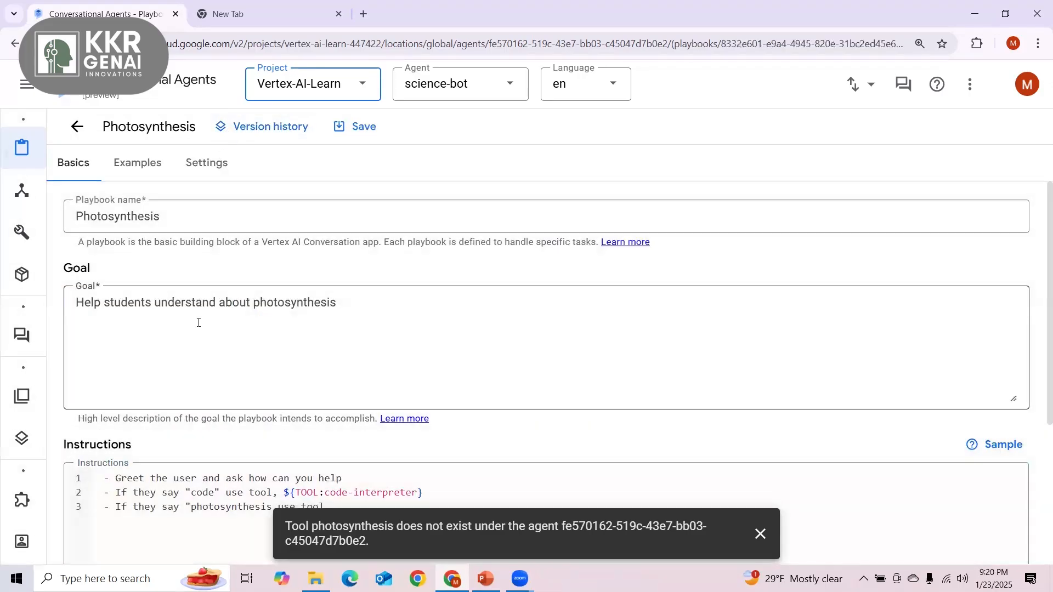
pyautogui.scroll(-4, 198, 322)
pyautogui.scroll(2, 199, 322)
pyautogui.scroll(2, 199, 323)
pyautogui.click(352, 127)
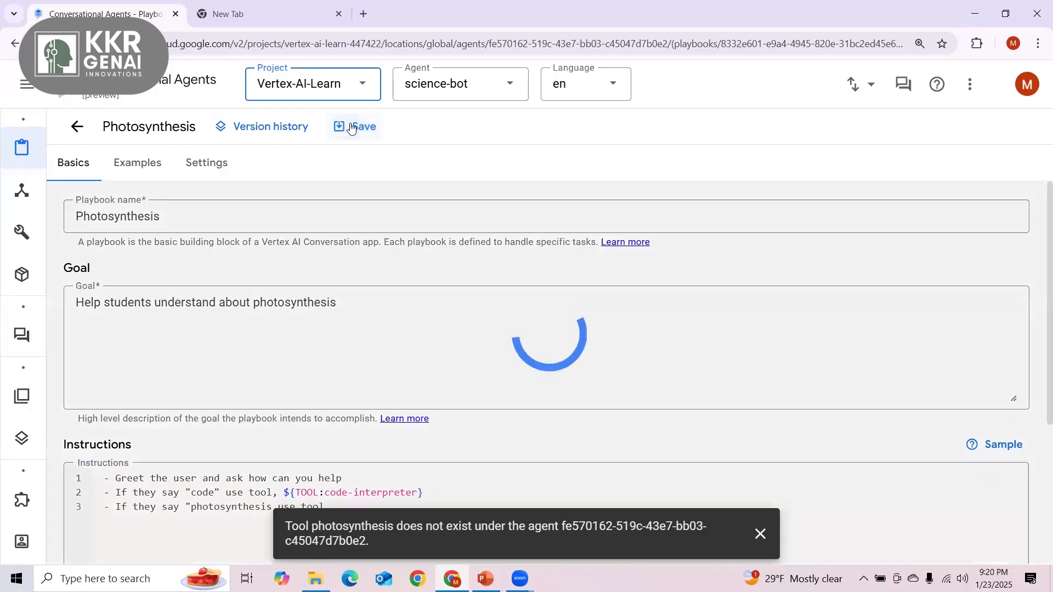
# Start a new tool for the science-bot agent and name it photsynthesis tool.
pyautogui.moveTo(22, 190)
pyautogui.click(35, 235)
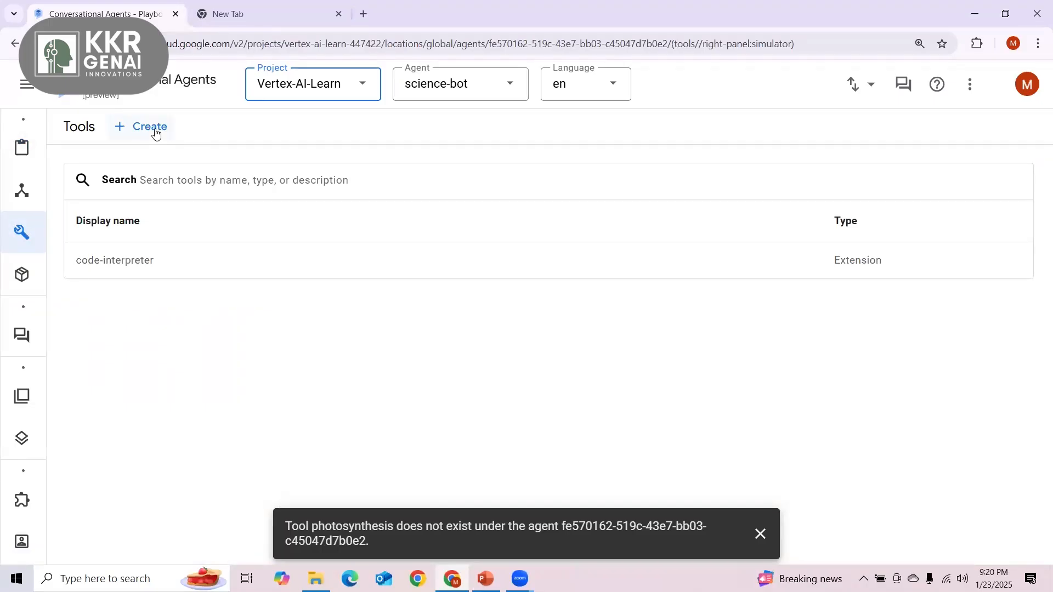
pyautogui.click(157, 133)
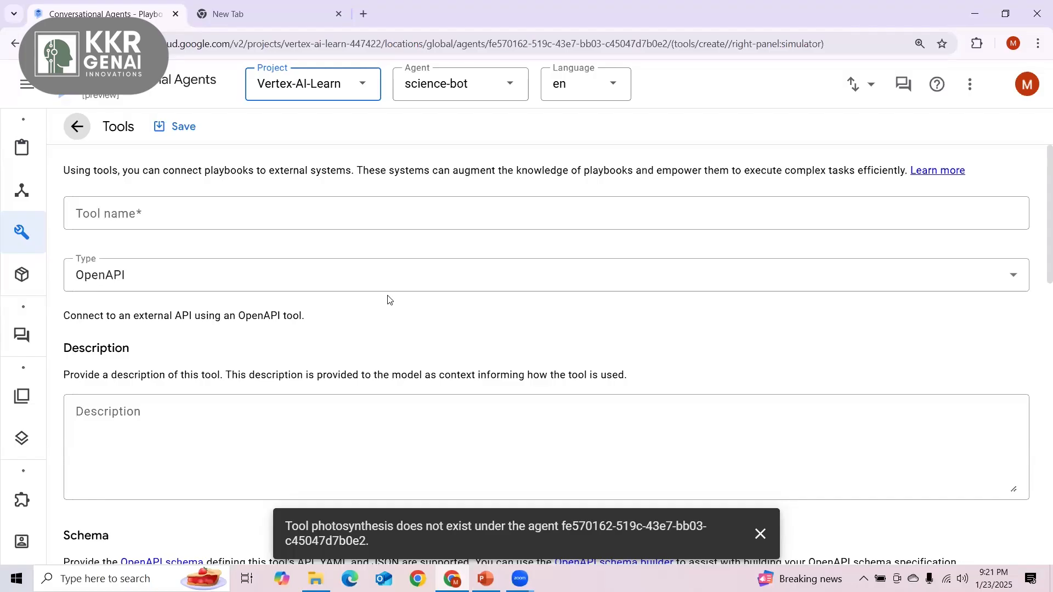
pyautogui.click(211, 206)
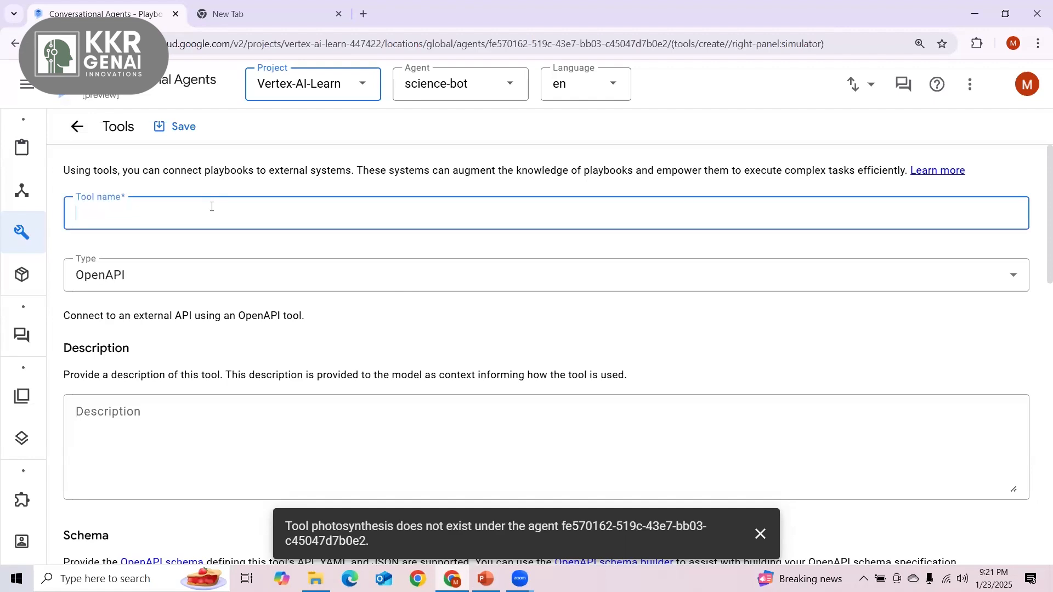
pyautogui.write('photsynthesis tool')
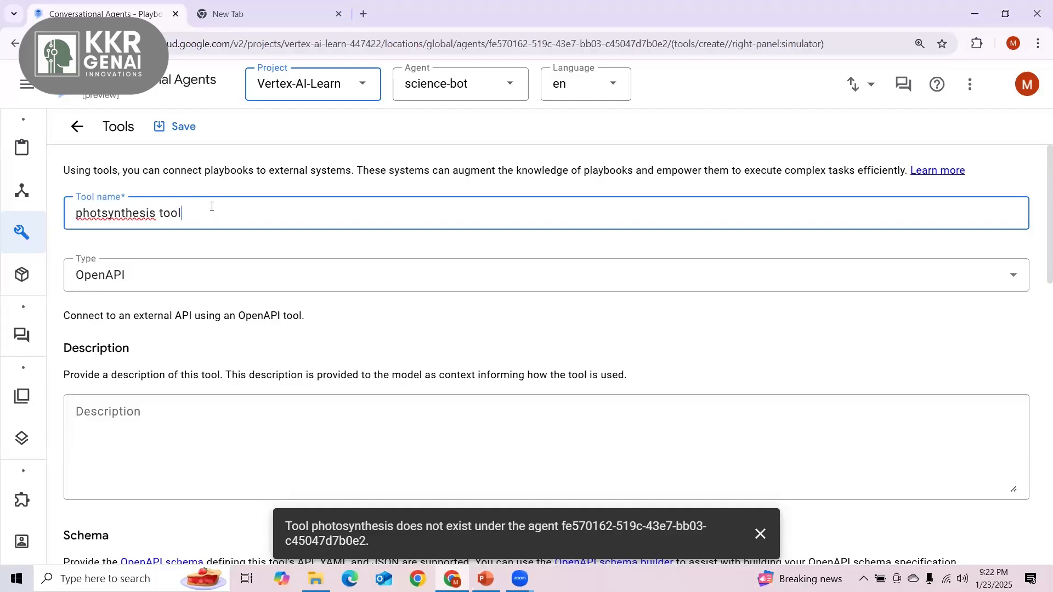
# Set the type of the new tool to Data store.
pyautogui.scroll(-1, 189, 217)
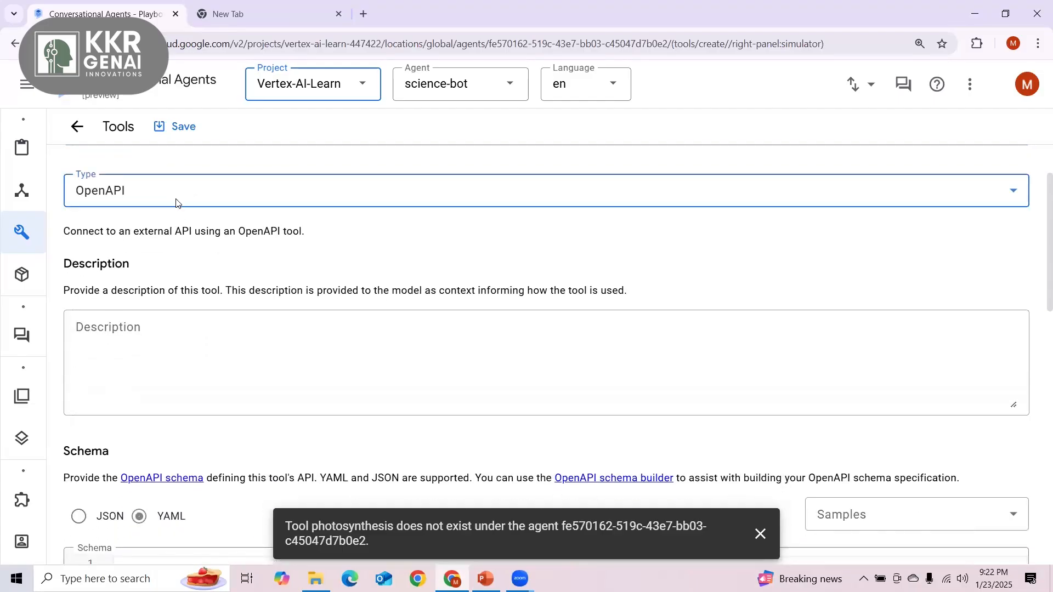
pyautogui.click(175, 201)
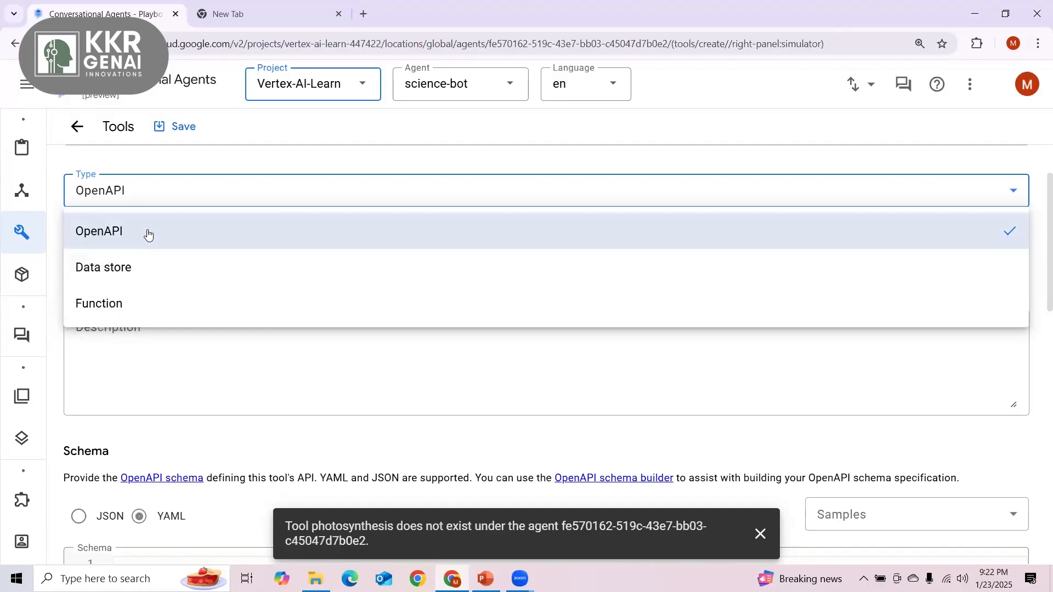
pyautogui.click(147, 268)
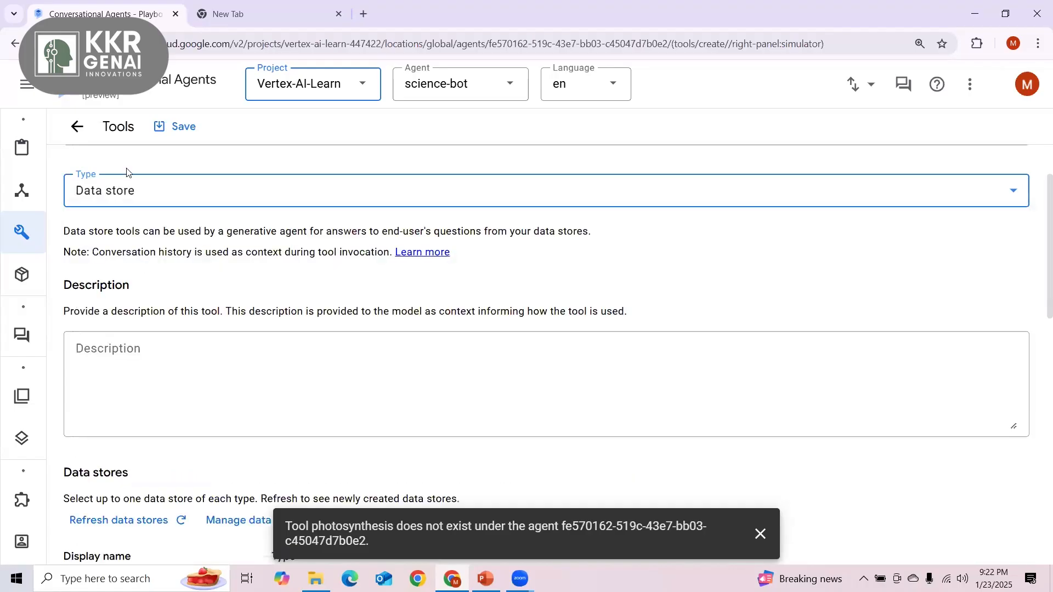
# Describe the tool as This datastore talks about photosynthesis.
pyautogui.scroll(-1, 107, 247)
pyautogui.click(118, 321)
pyautogui.write('Data')
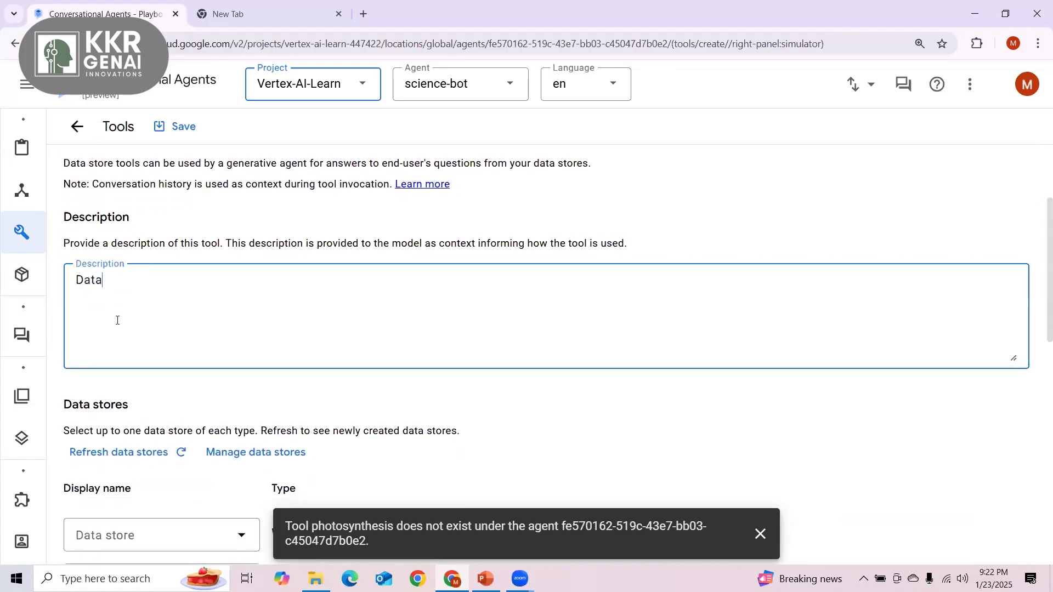
pyautogui.press('BackSpace')
pyautogui.press('BackSpace')
pyautogui.press('BackSpace')
pyautogui.write('This datastore ')
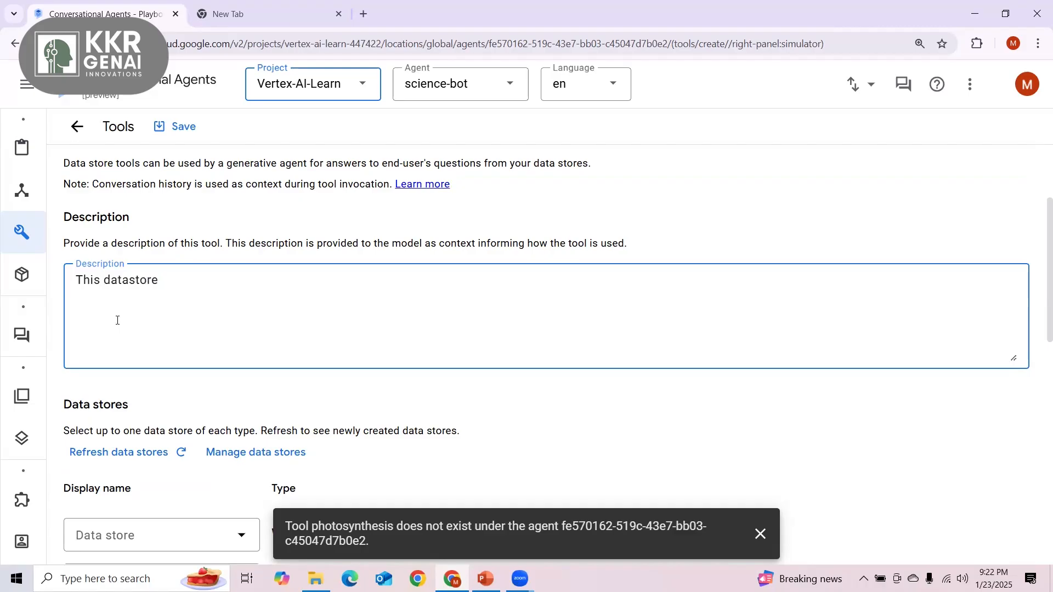
pyautogui.write('talks about')
pyautogui.write(' phot')
pyautogui.press('BackSpace')
pyautogui.write('otosynthes')
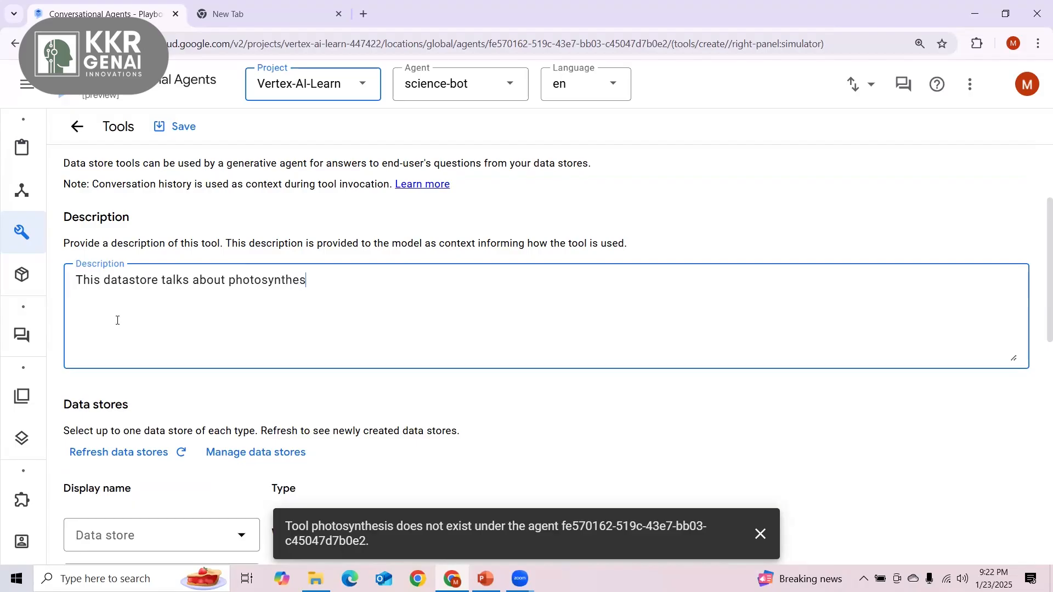
# Look over the tool's data store options and the agent's available data stores in Agent Builder, and return to the tool form.
pyautogui.scroll(-3, 142, 297)
pyautogui.scroll(-1, 158, 289)
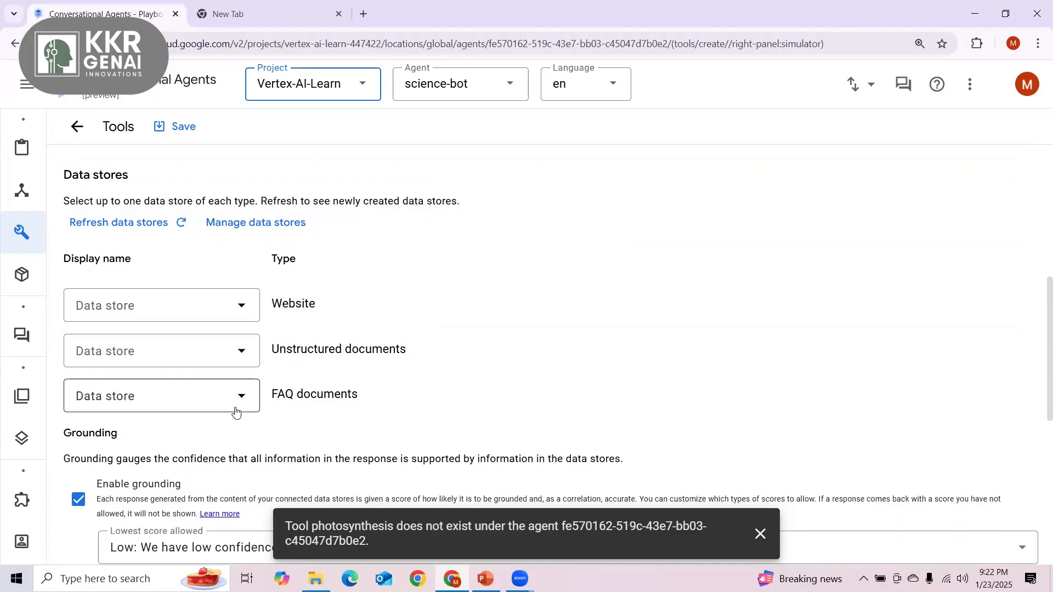
pyautogui.scroll(2, 236, 413)
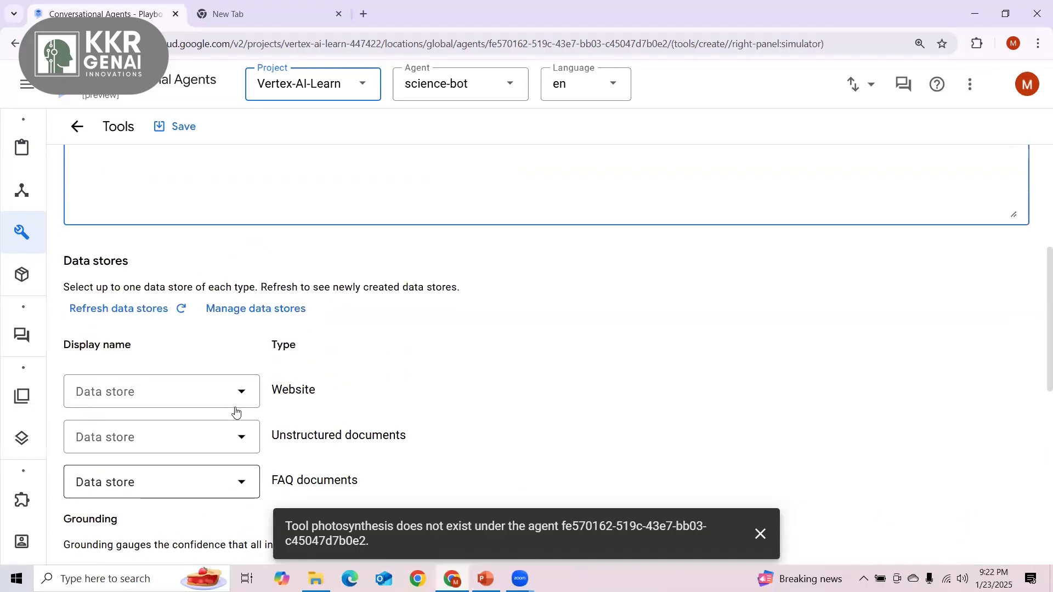
pyautogui.click(211, 322)
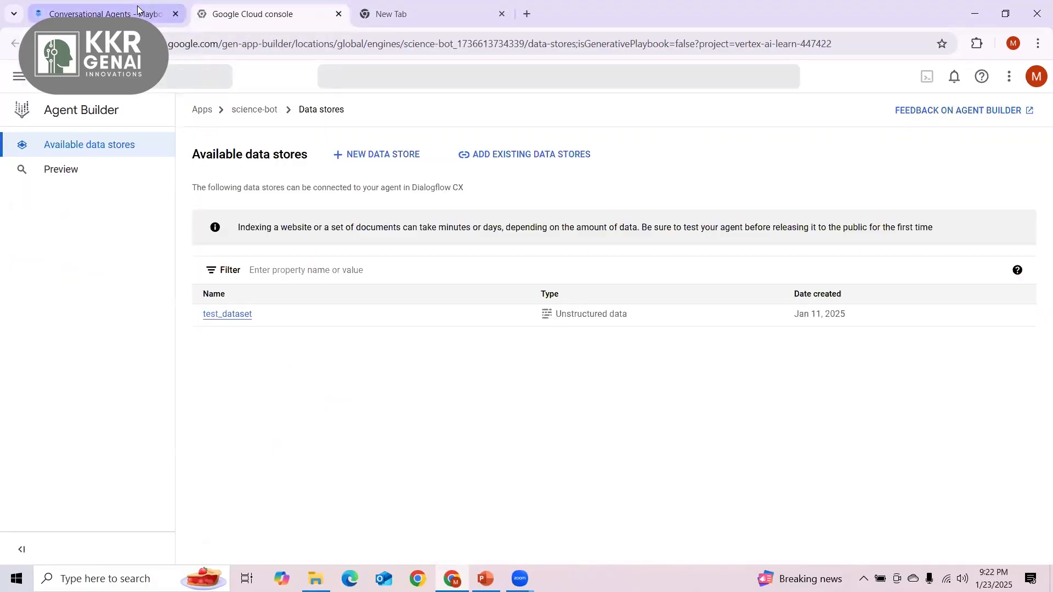
pyautogui.click(136, 10)
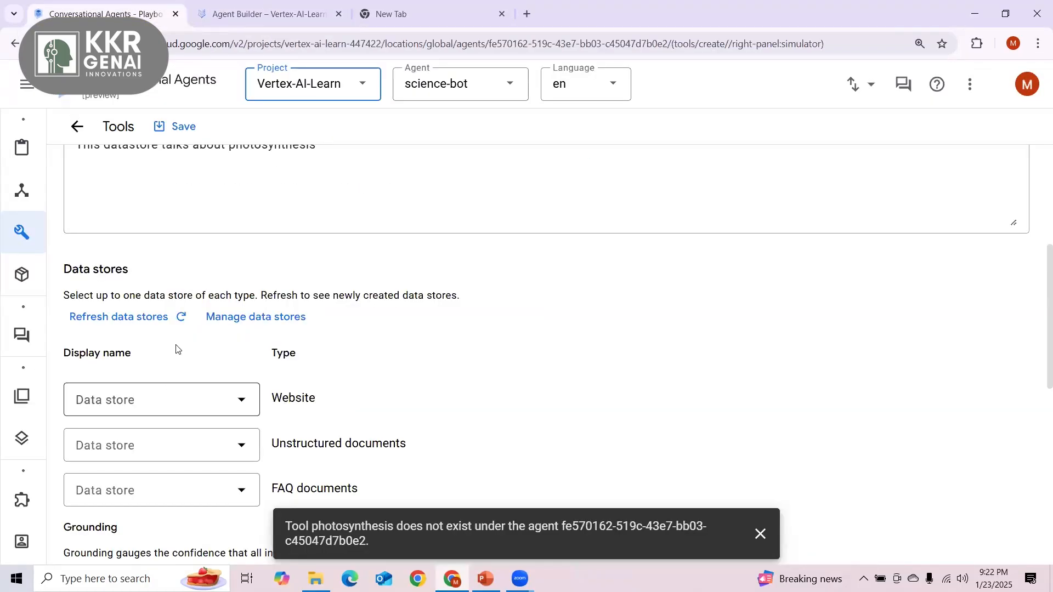
# Refresh the data stores and assign test_dataset as the tool's unstructured documents data store.
pyautogui.click(147, 321)
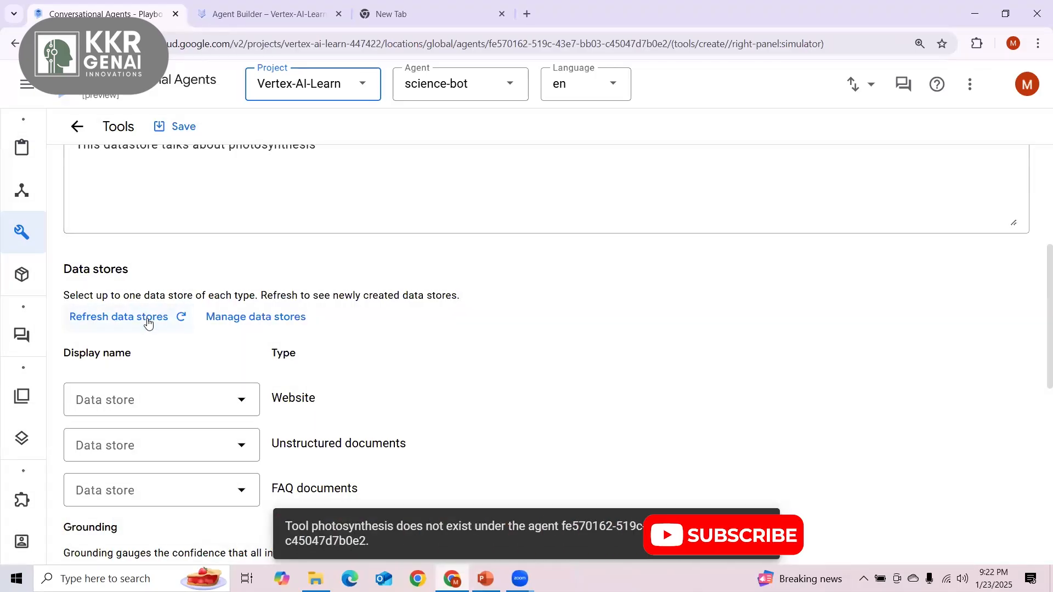
pyautogui.scroll(-3, 189, 312)
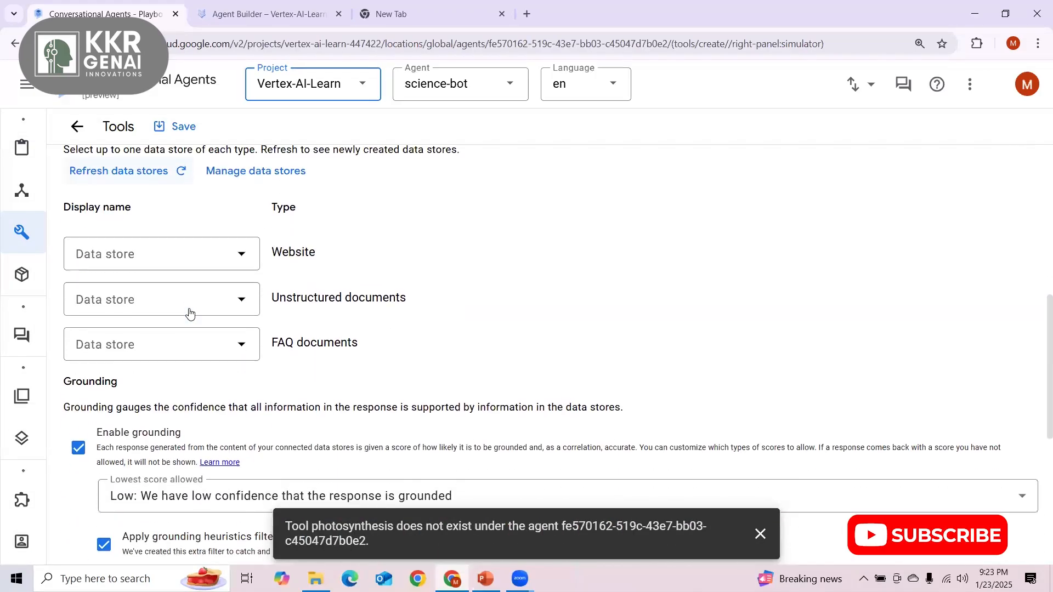
pyautogui.scroll(-1, 189, 312)
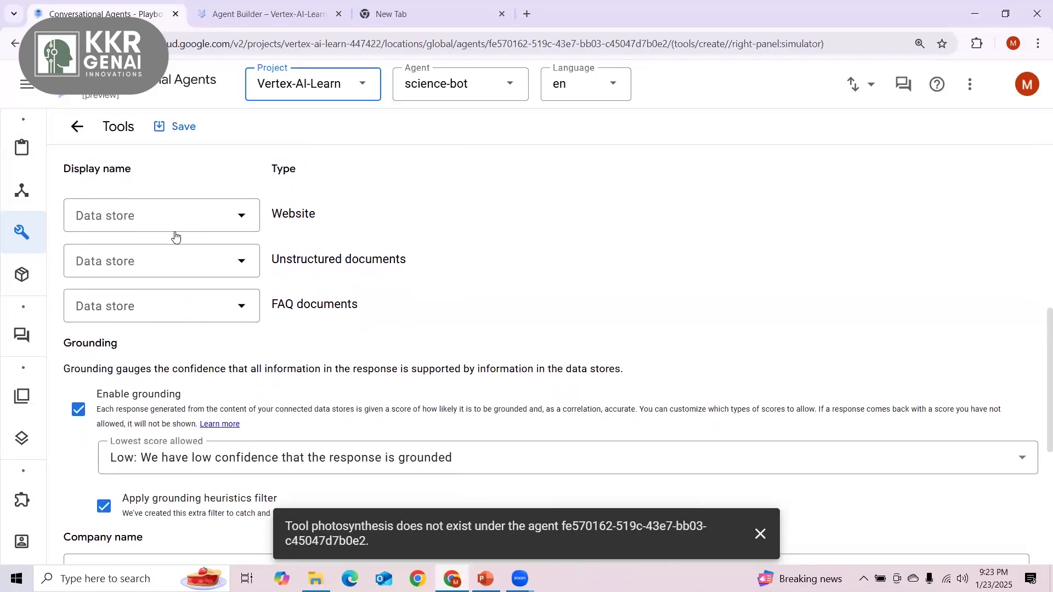
pyautogui.click(186, 255)
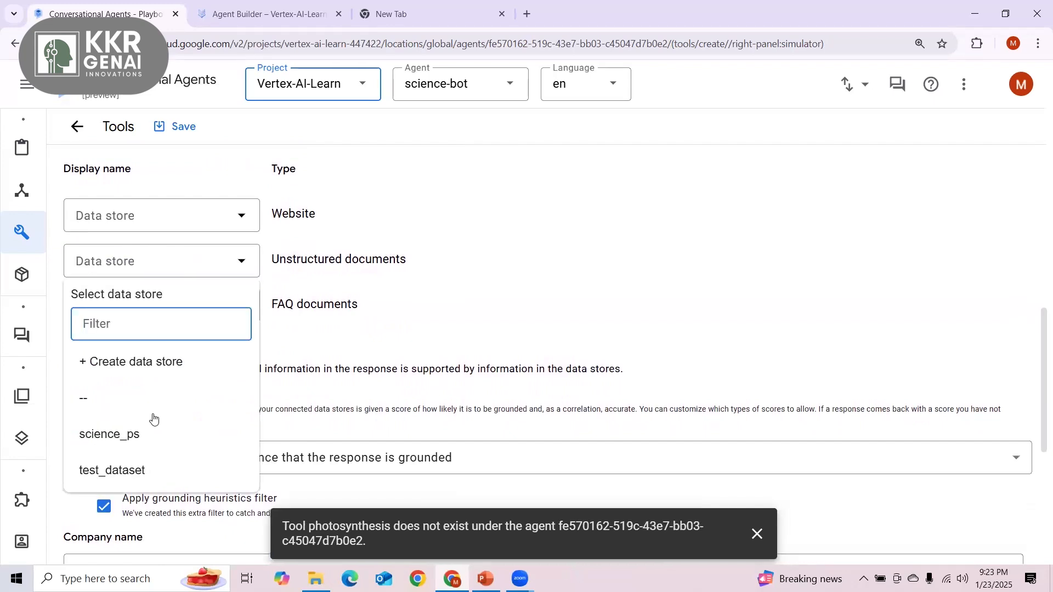
pyautogui.click(143, 482)
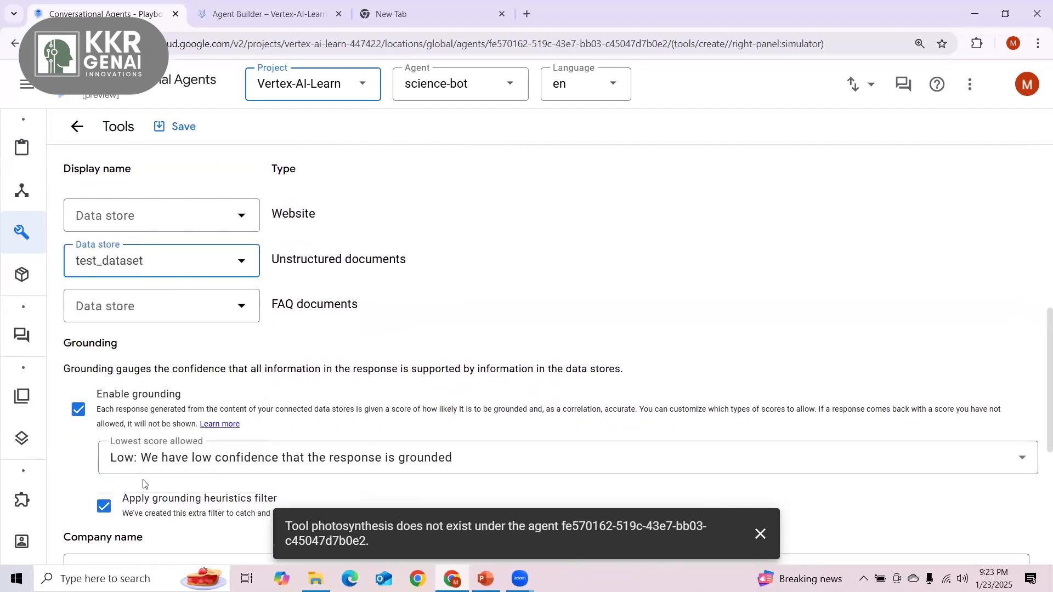
# Examine the tool's grounding, company, model, summarization prompt and payload settings, and dismiss the error notification.
pyautogui.scroll(-1, 204, 305)
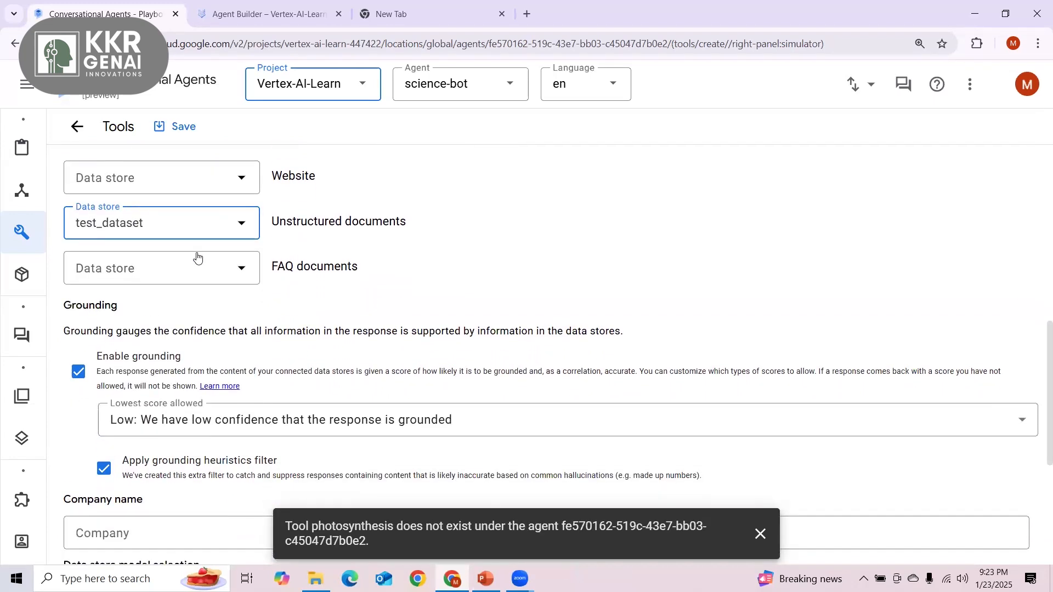
pyautogui.scroll(-1, 179, 298)
pyautogui.scroll(-2, 179, 298)
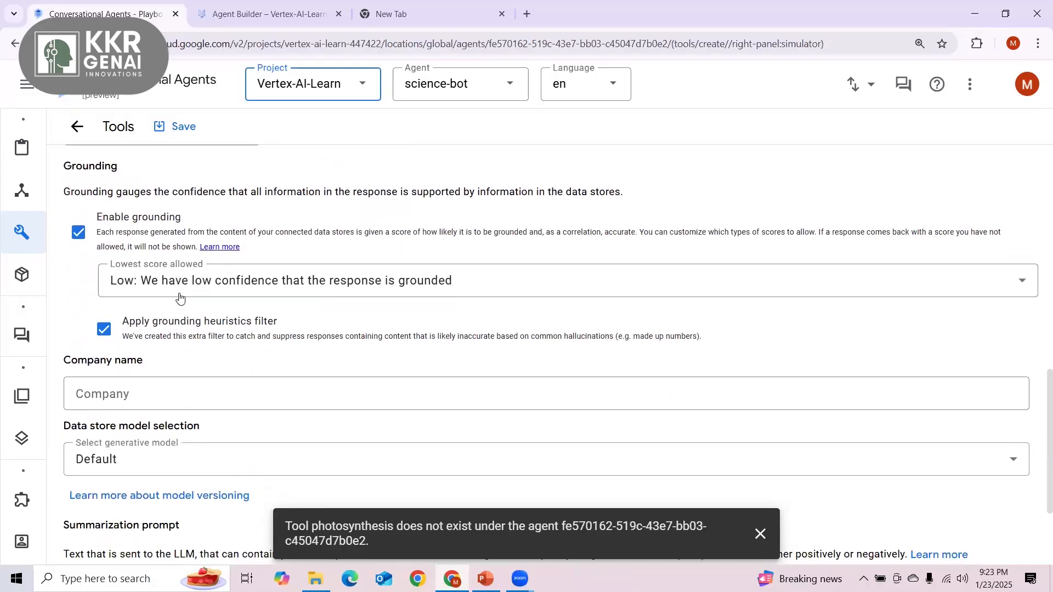
pyautogui.scroll(1, 180, 298)
pyautogui.scroll(-4, 180, 298)
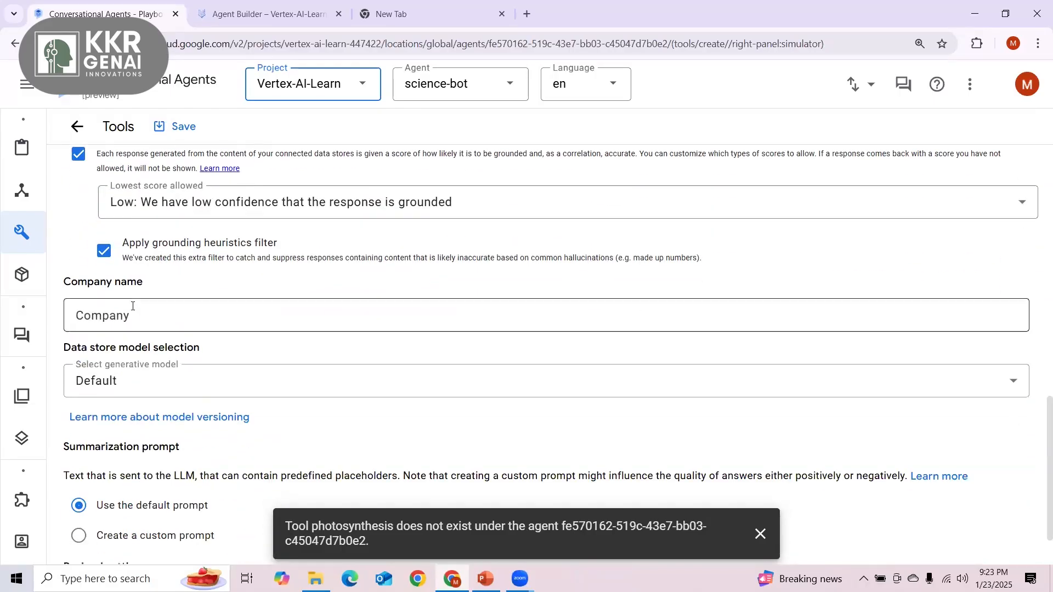
pyautogui.click(761, 534)
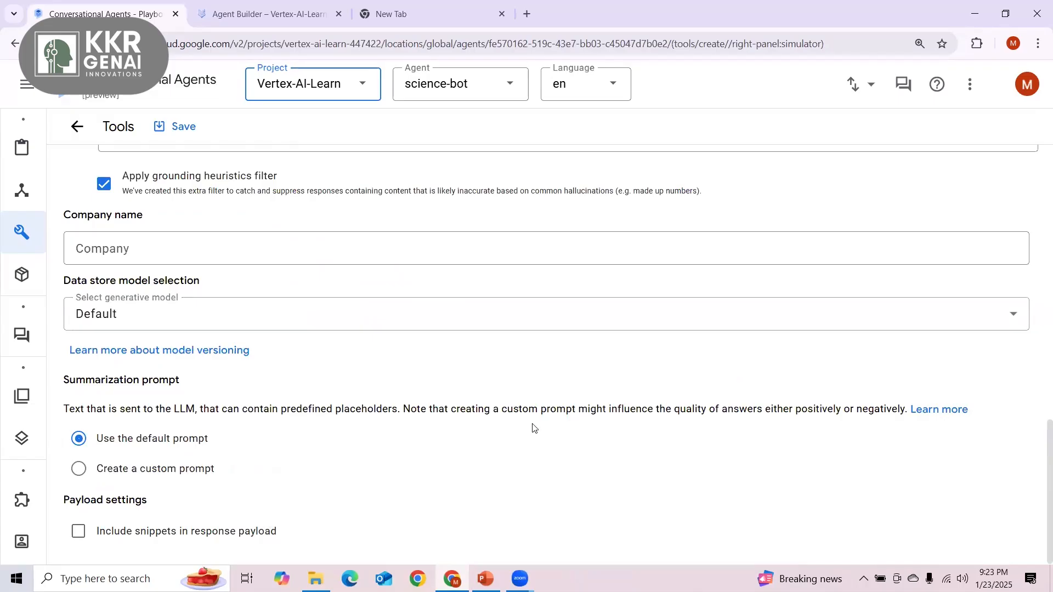
pyautogui.scroll(3, 533, 428)
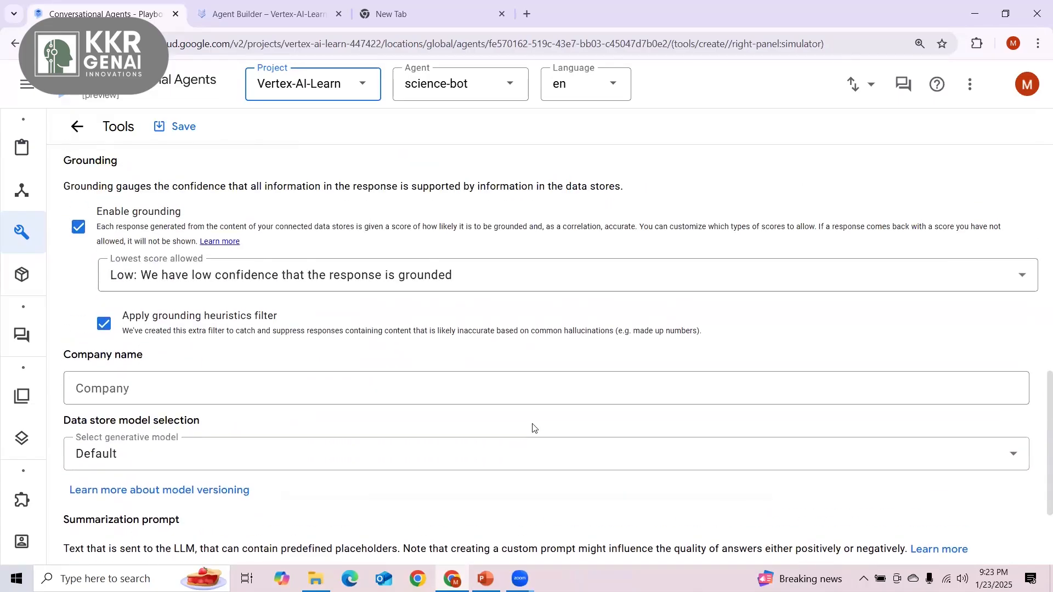
pyautogui.scroll(2, 533, 428)
pyautogui.scroll(-2, 534, 425)
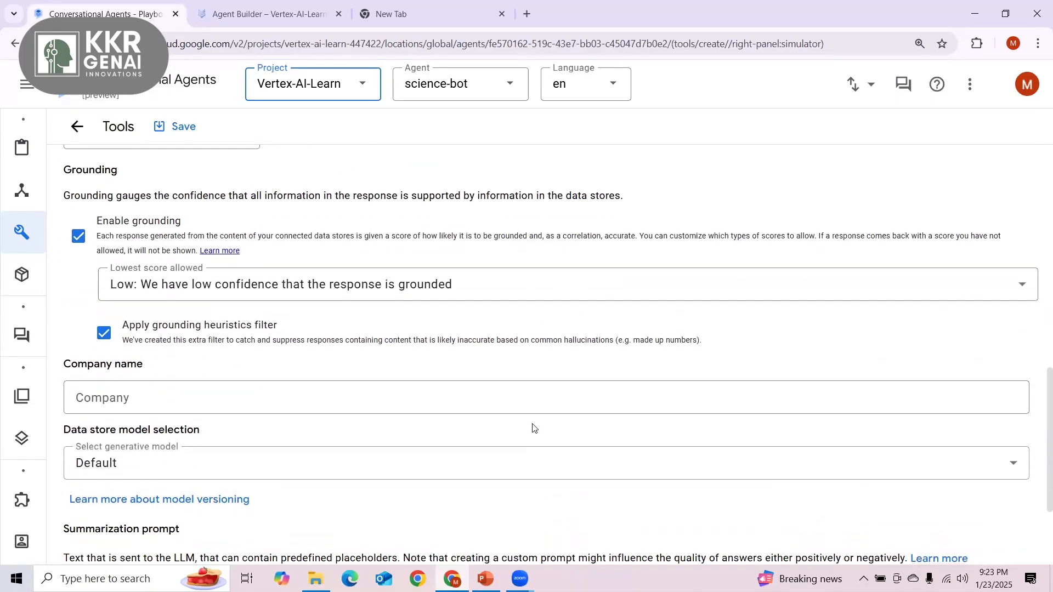
# Enter KKR Gen AI as the company name and save the tool.
pyautogui.click(326, 414)
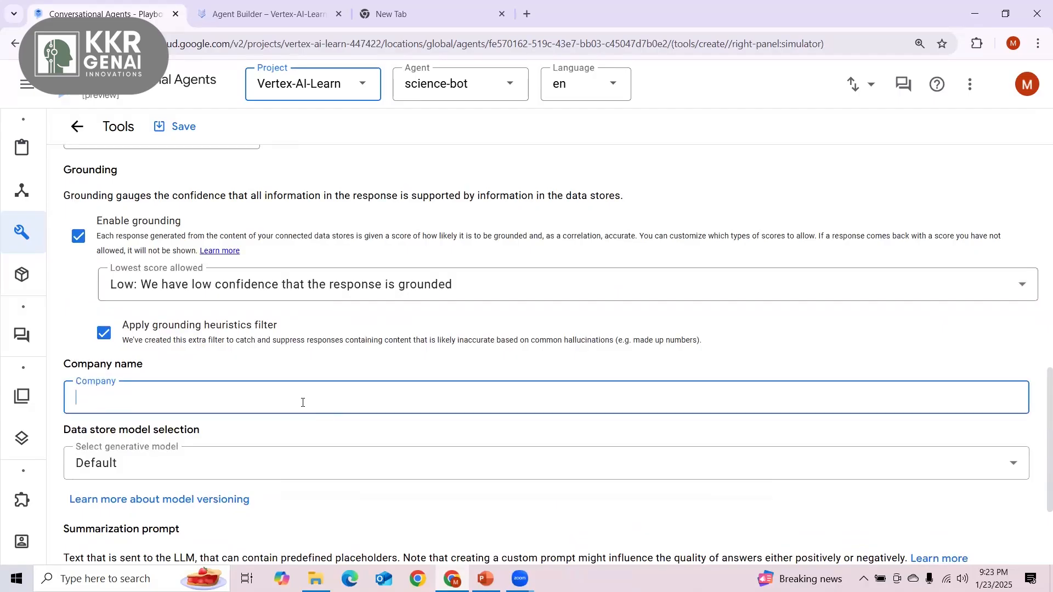
pyautogui.write('KKR Geni A')
pyautogui.click(167, 135)
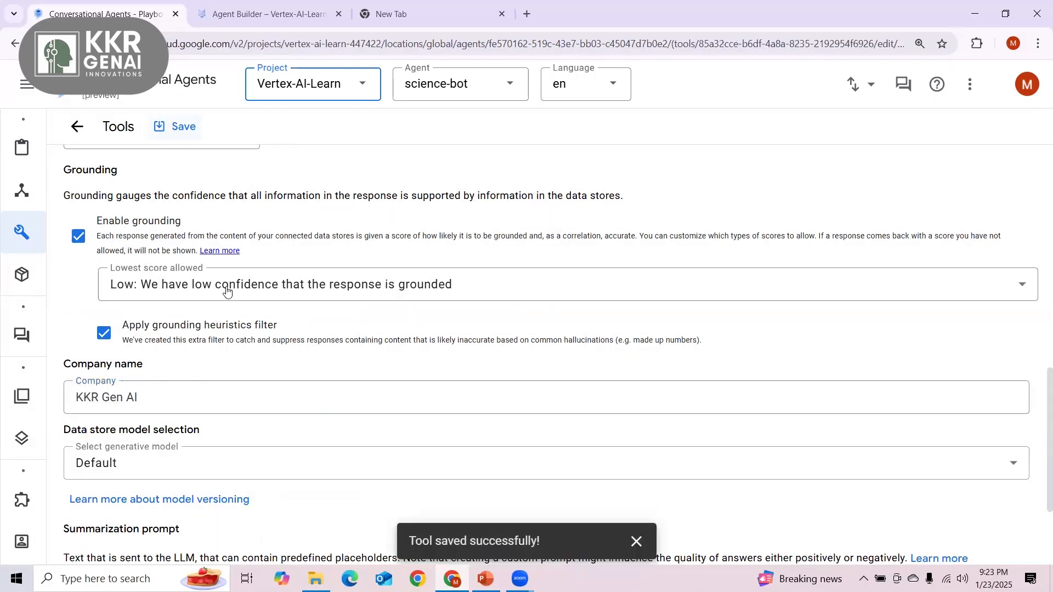
# Check the tool's settings, save it again and return to the list of tools.
pyautogui.scroll(6, 228, 290)
pyautogui.scroll(-15, 228, 291)
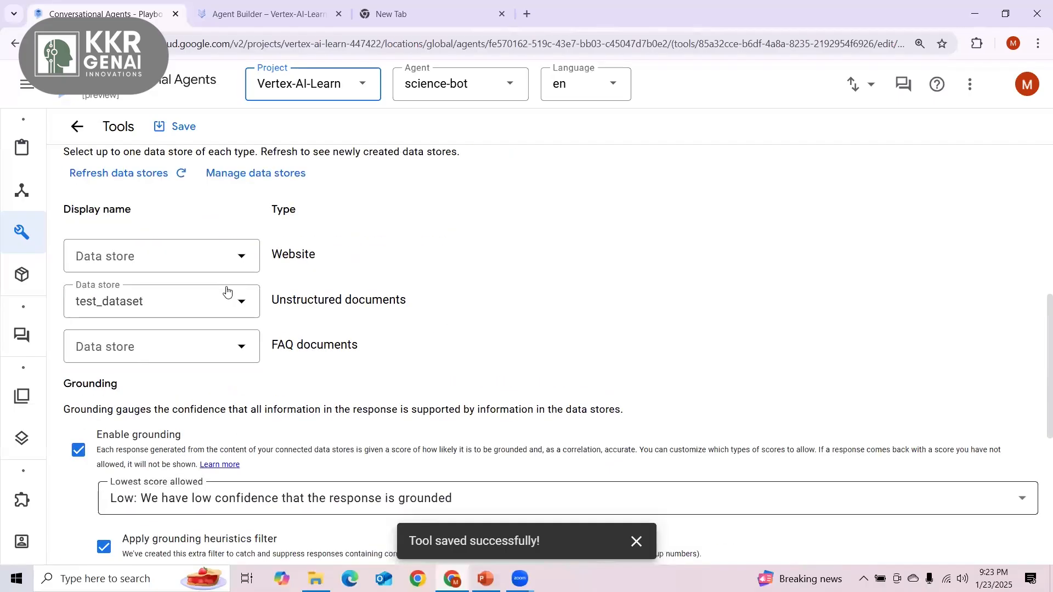
pyautogui.click(169, 125)
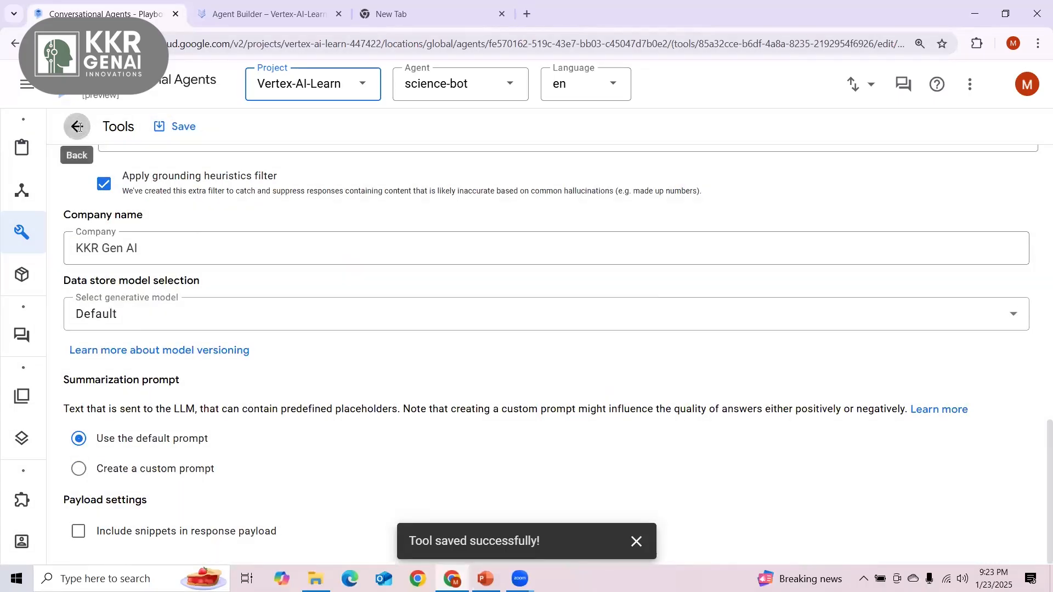
pyautogui.click(77, 127)
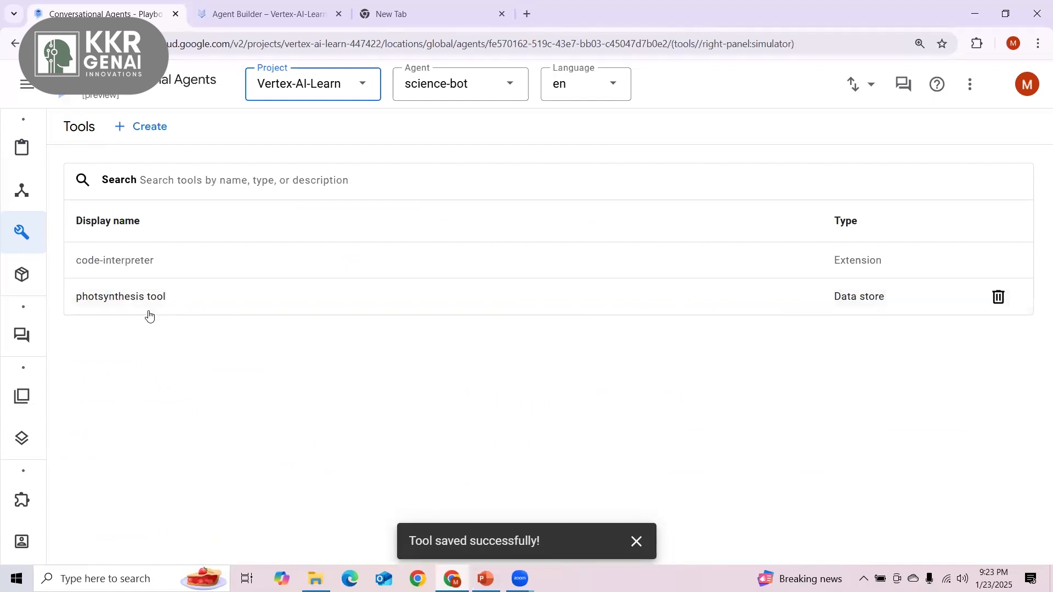
# Open the Photosynthesis playbook from the agent's list of playbooks.
pyautogui.moveTo(32, 198)
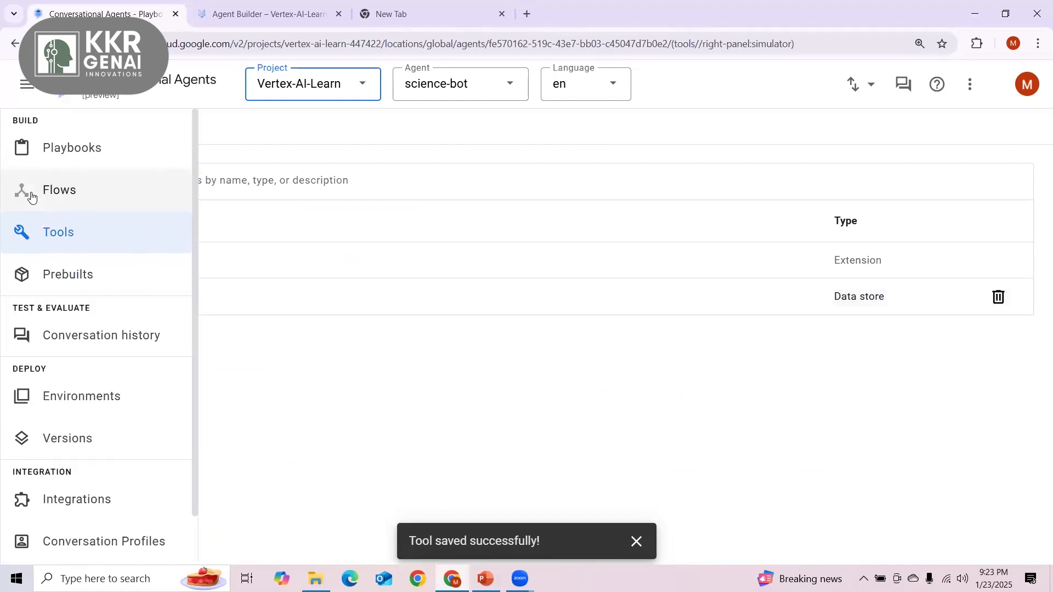
pyautogui.click(88, 146)
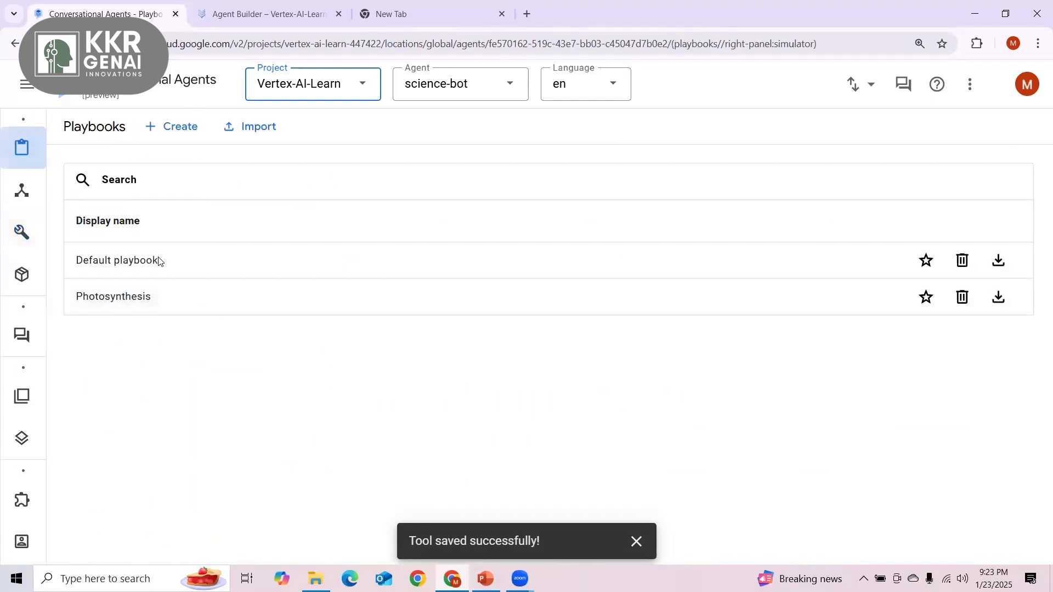
pyautogui.moveTo(94, 161)
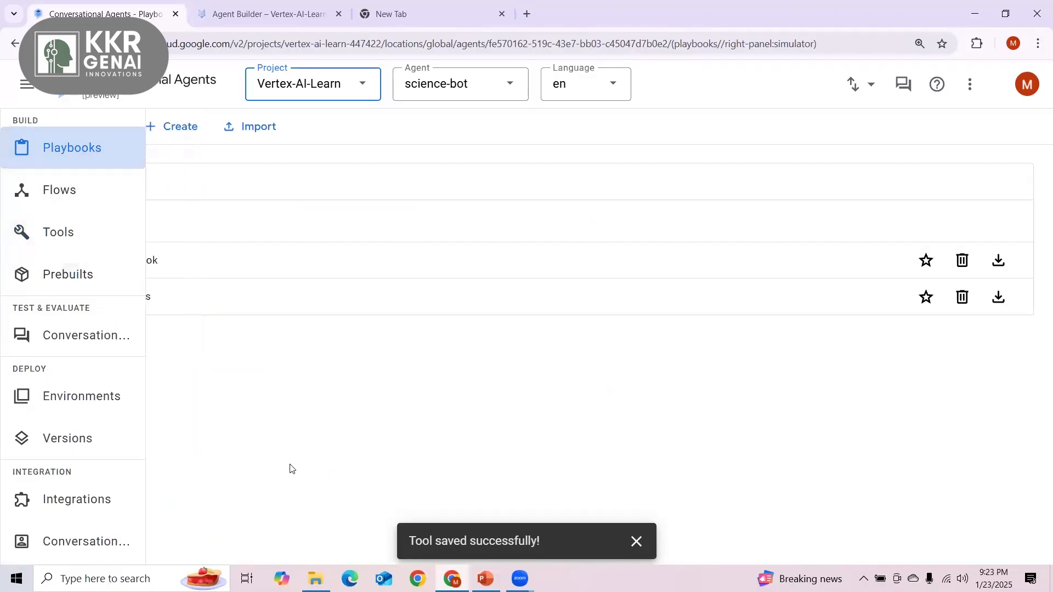
pyautogui.click(134, 296)
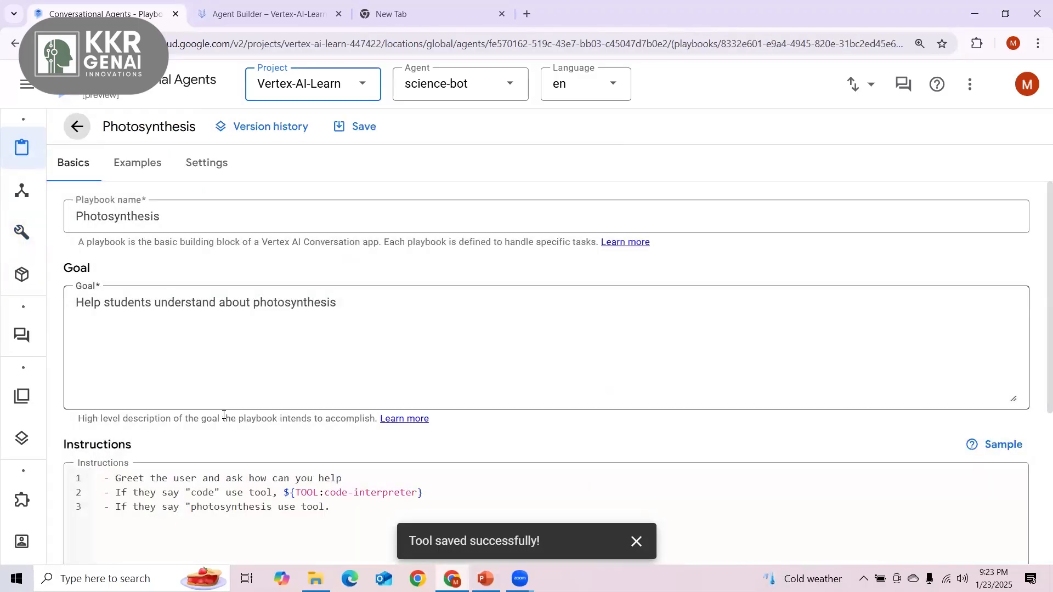
# Replace the period ending the third instruction line with the tool reference ${TOOL: photsynthesis tool}.
pyautogui.scroll(-2, 354, 392)
pyautogui.click(354, 392)
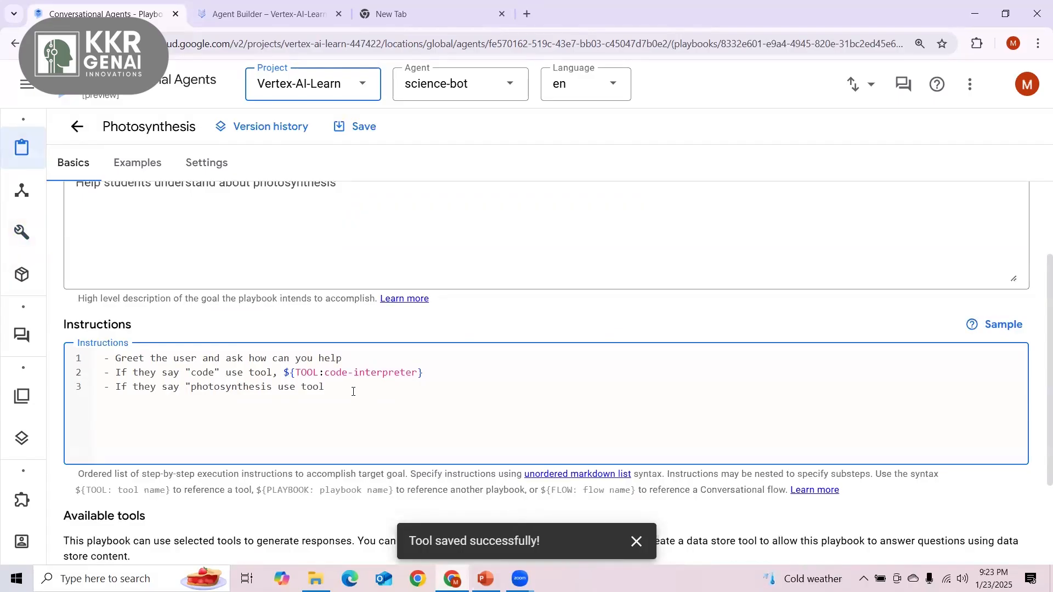
pyautogui.write('$')
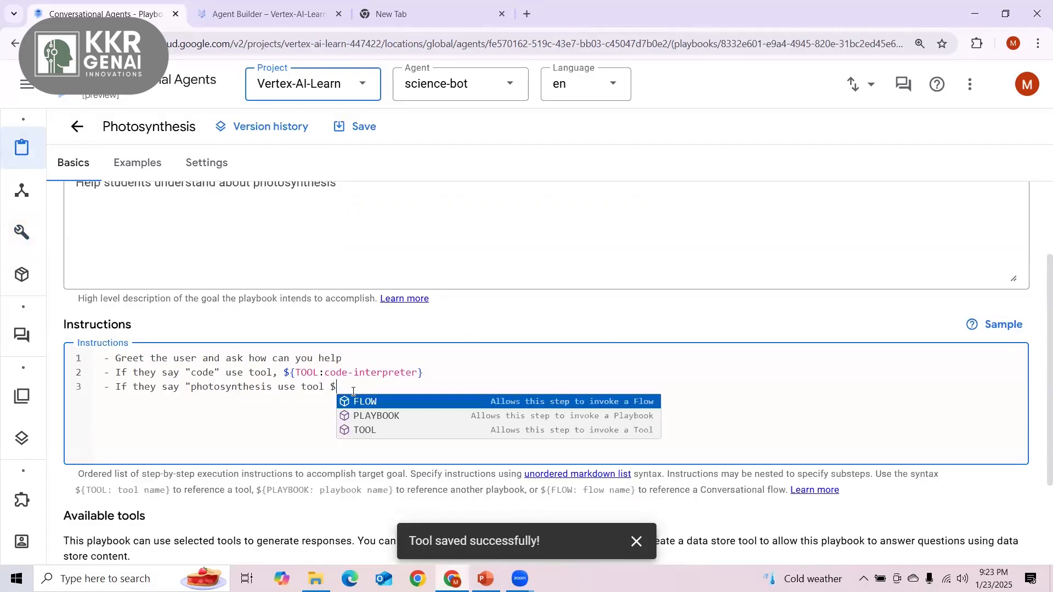
pyautogui.click(367, 429)
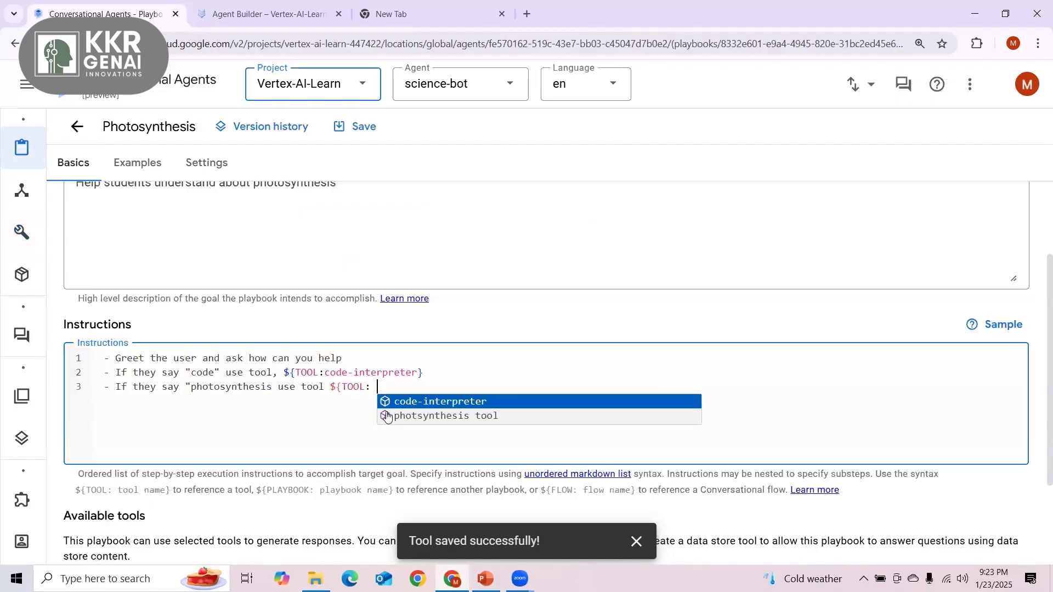
pyautogui.click(391, 416)
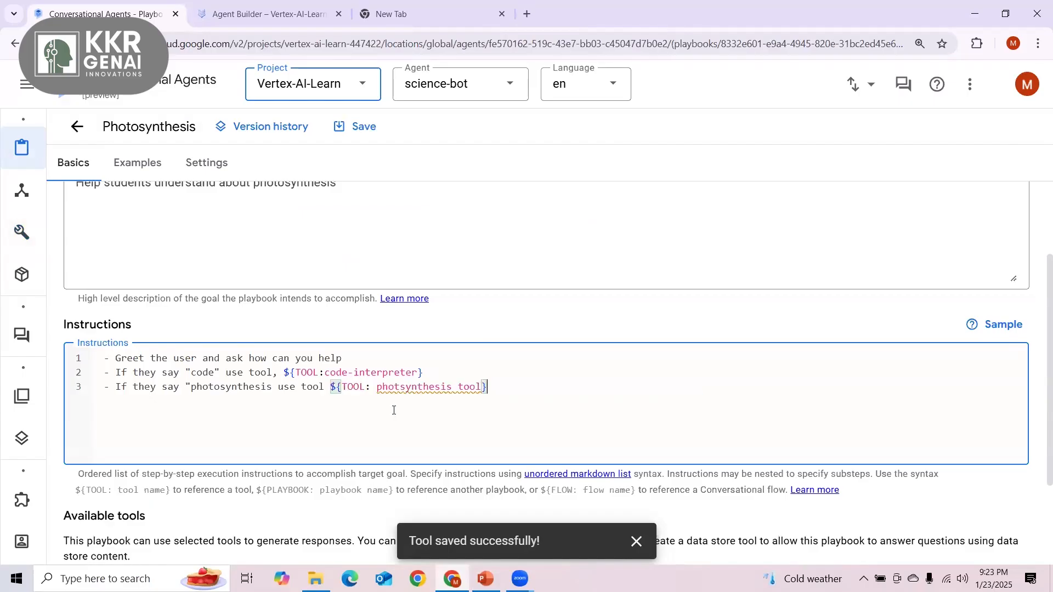
pyautogui.doubleClick(430, 388)
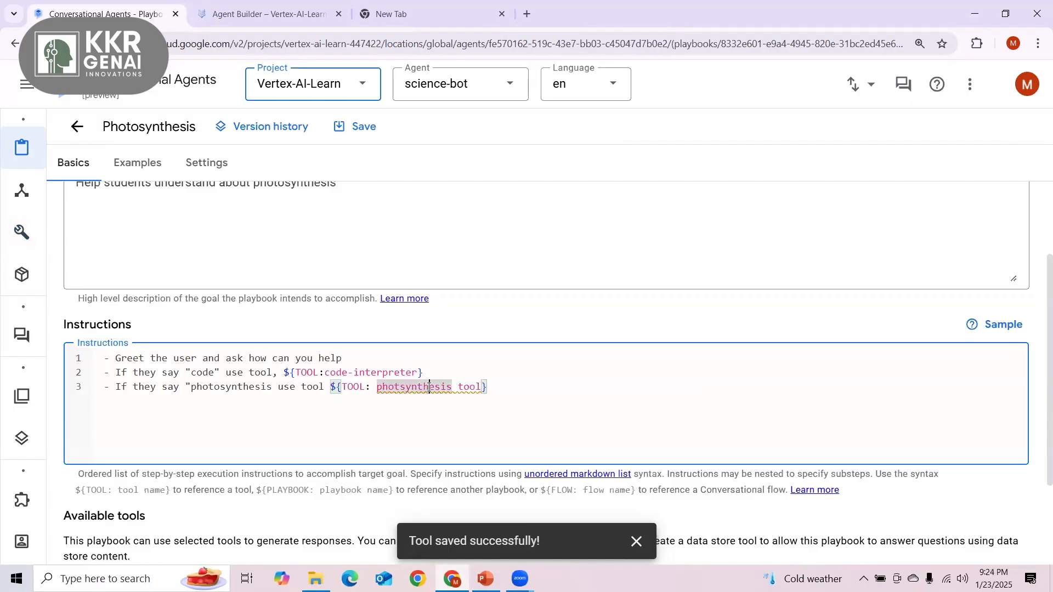
pyautogui.click(543, 391)
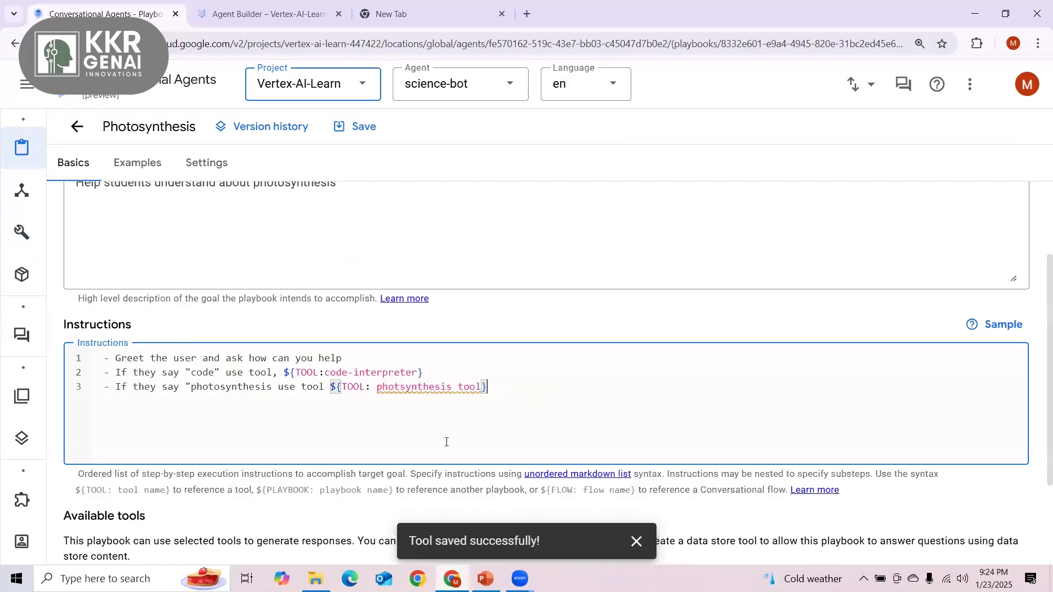
# Save the playbook with its updated instructions and dismiss the notification.
pyautogui.scroll(-2, 344, 426)
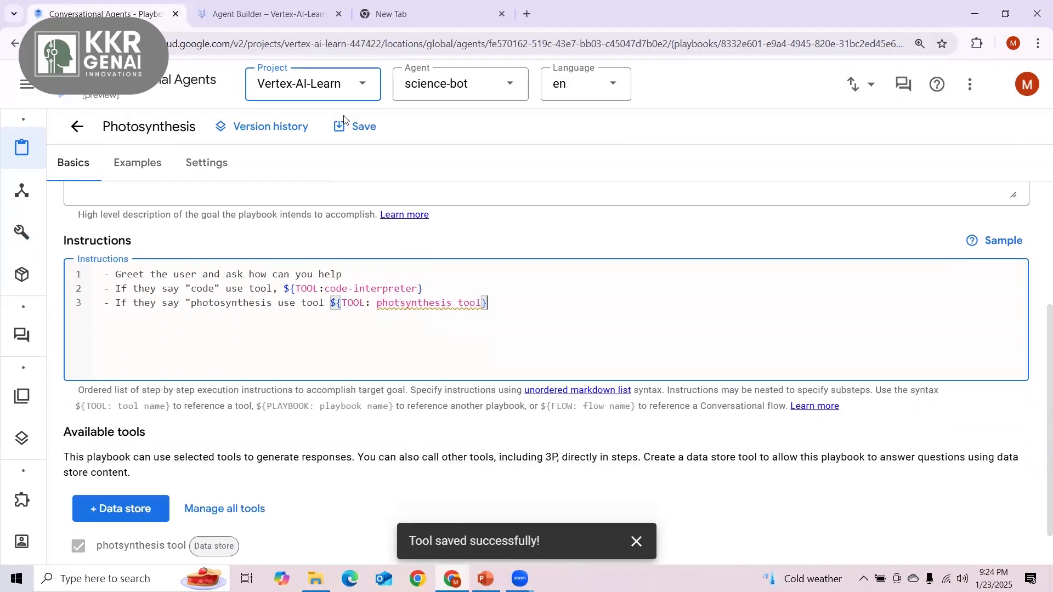
pyautogui.click(342, 126)
pyautogui.click(343, 126)
pyautogui.click(637, 542)
pyautogui.scroll(-1, 378, 253)
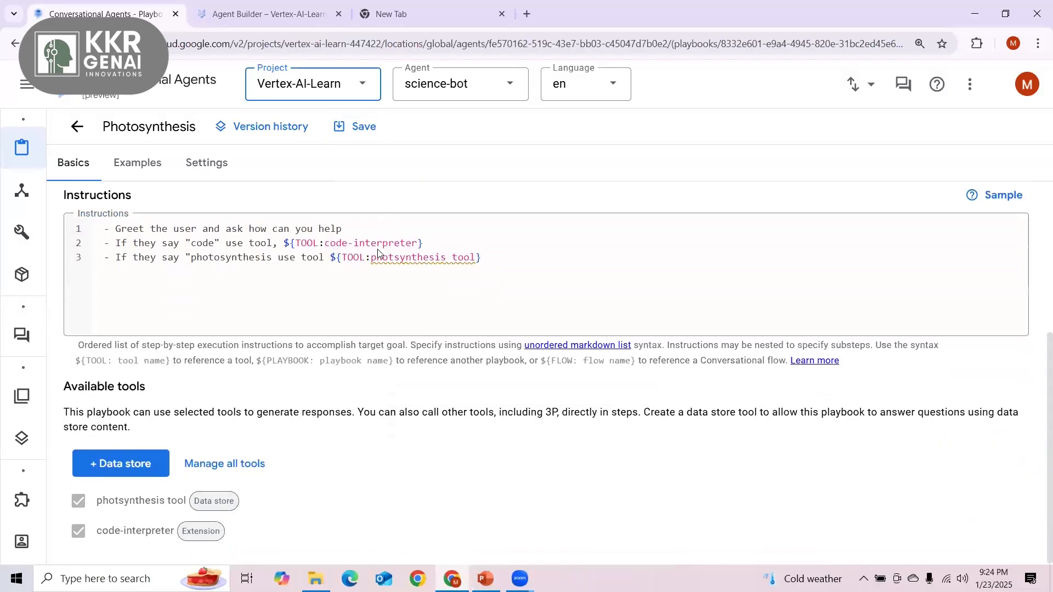
# Check the Photosynthesis playbook's basic details, its examples and its playbook-level settings.
pyautogui.scroll(5, 378, 253)
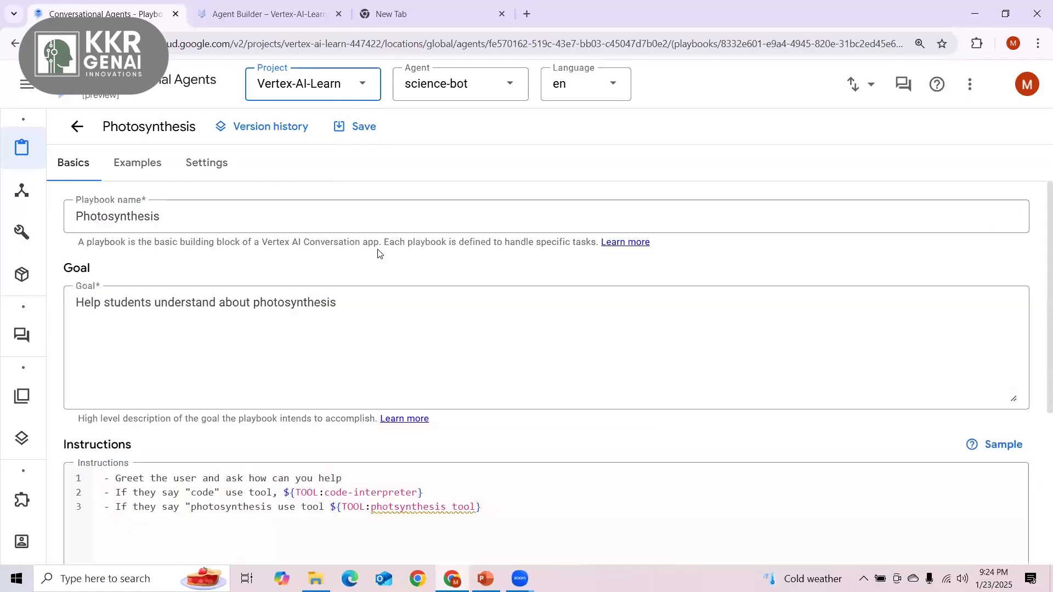
pyautogui.click(125, 163)
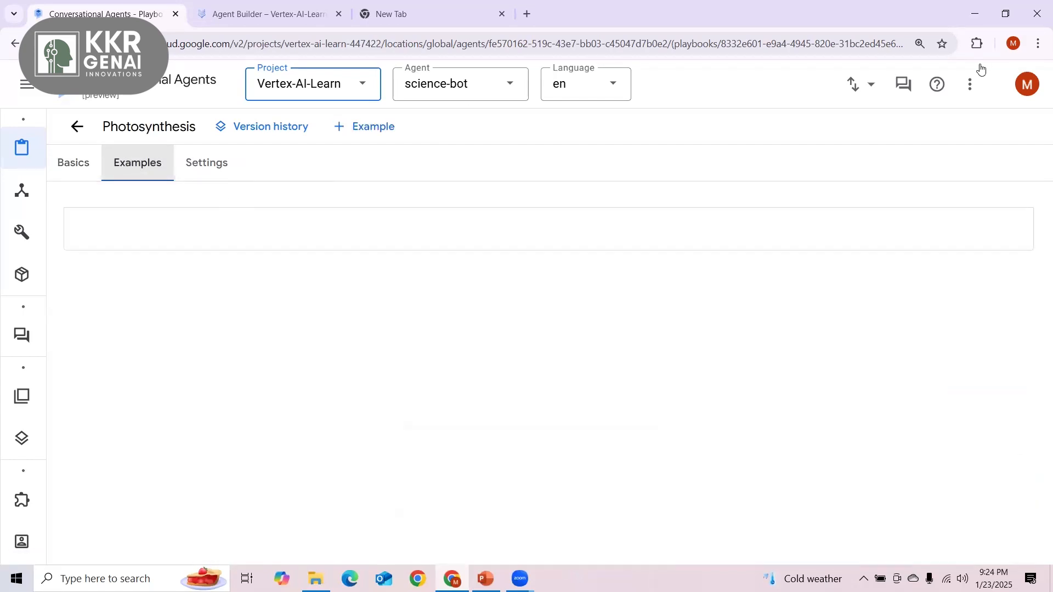
pyautogui.click(211, 174)
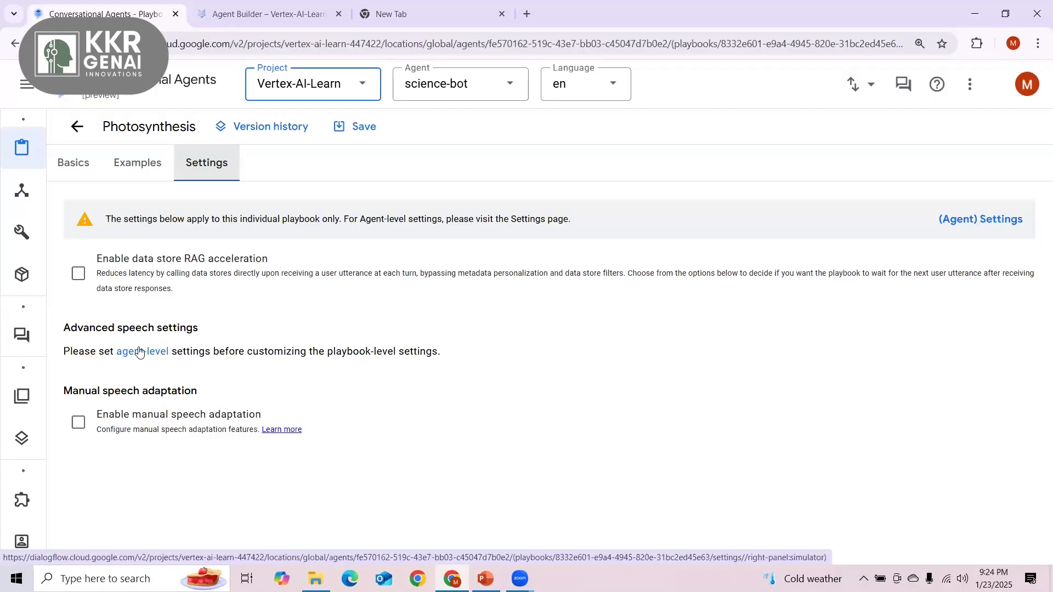
# Try to set Playbook as the conversation start in the agent-level settings and accept choosing a default start playbook.
pyautogui.click(946, 222)
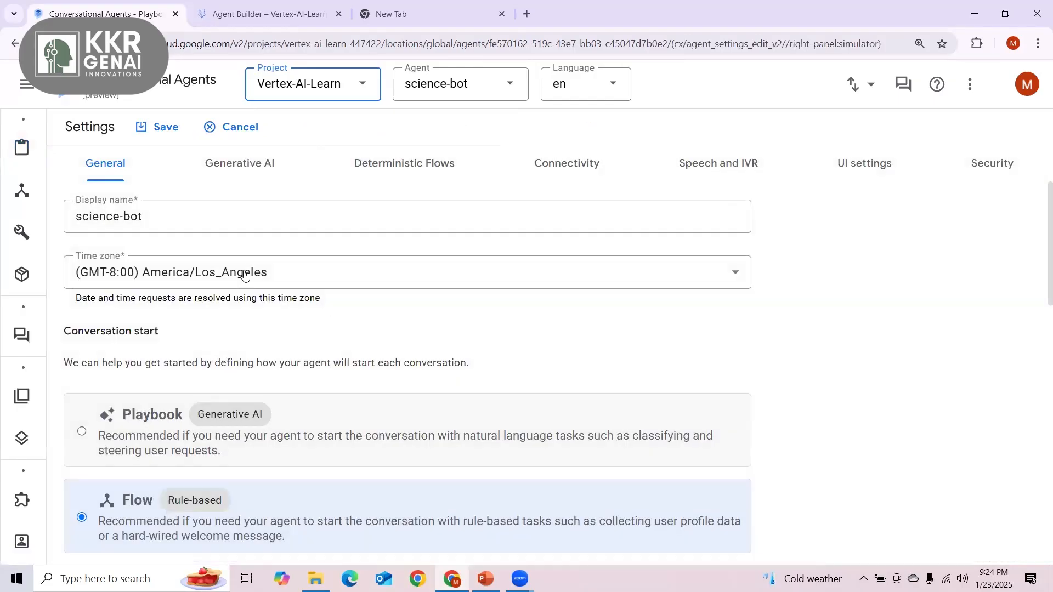
pyautogui.scroll(-2, 252, 269)
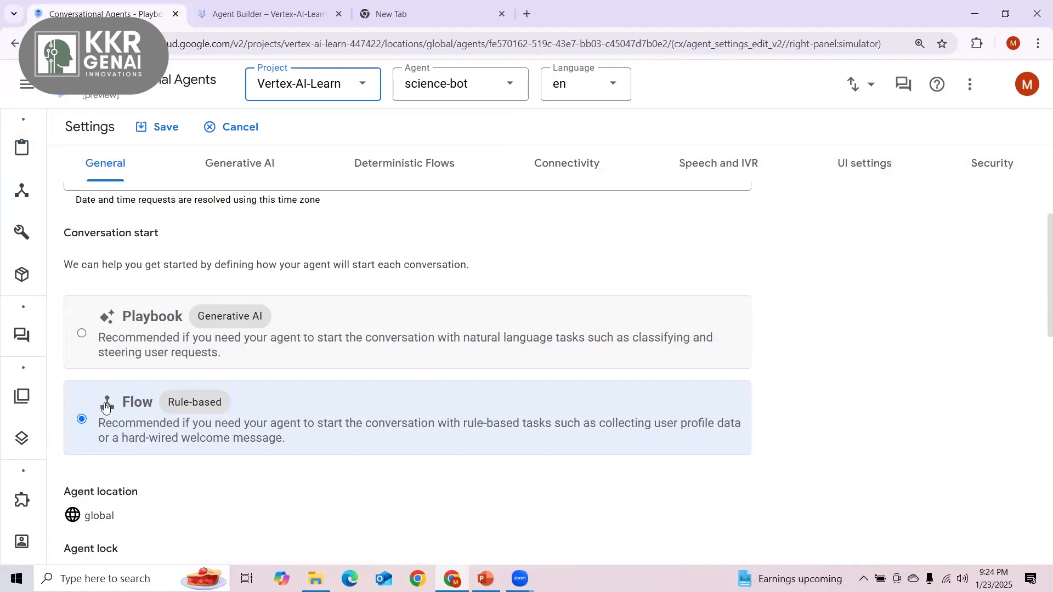
pyautogui.click(131, 327)
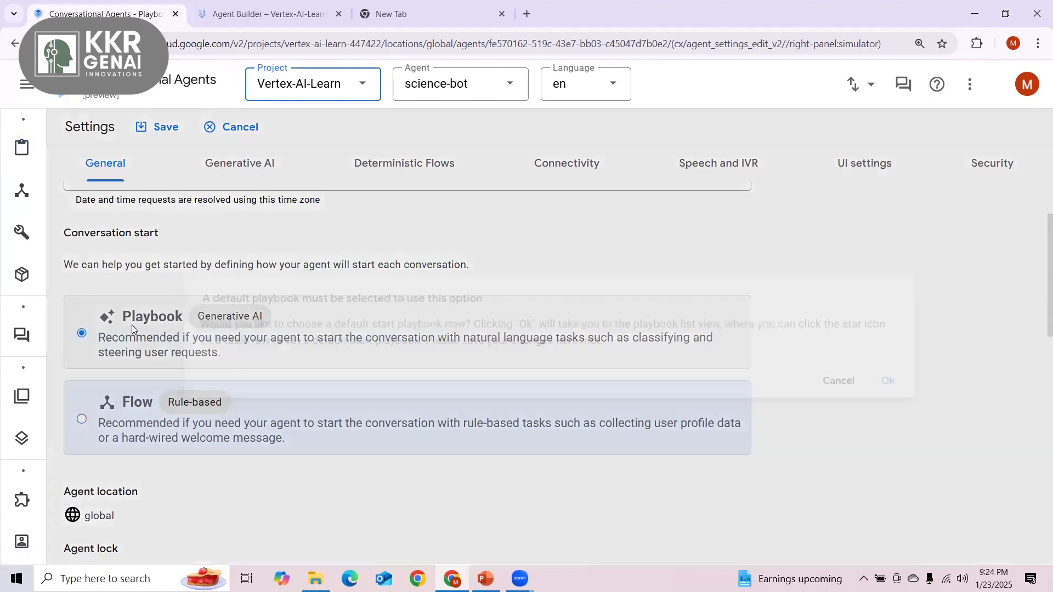
pyautogui.click(908, 387)
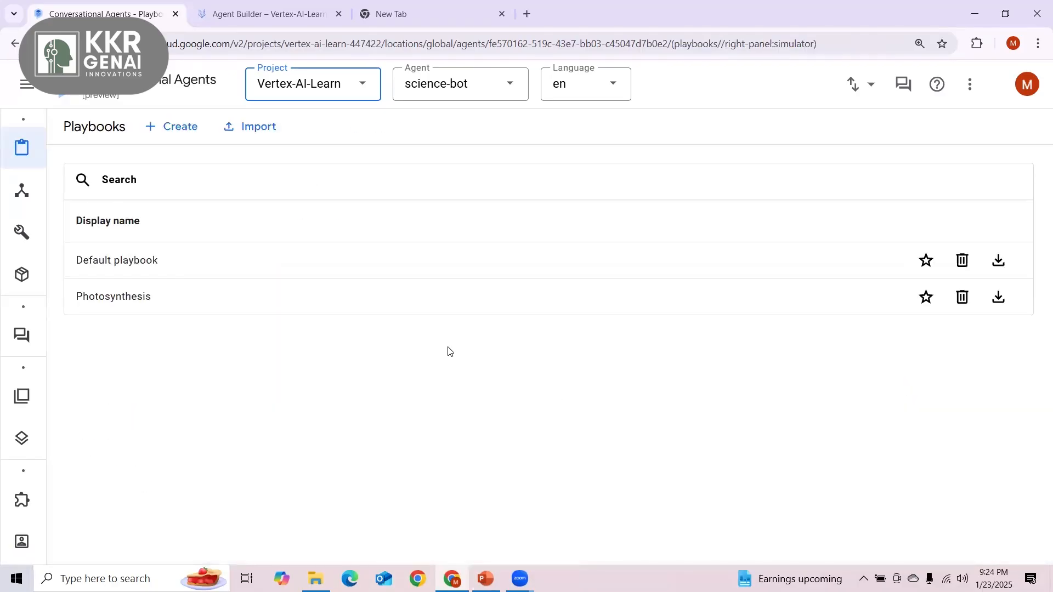
# Review the Photosynthesis playbook's instructions and available tools, save the playbook and return to the list of playbooks.
pyautogui.click(189, 301)
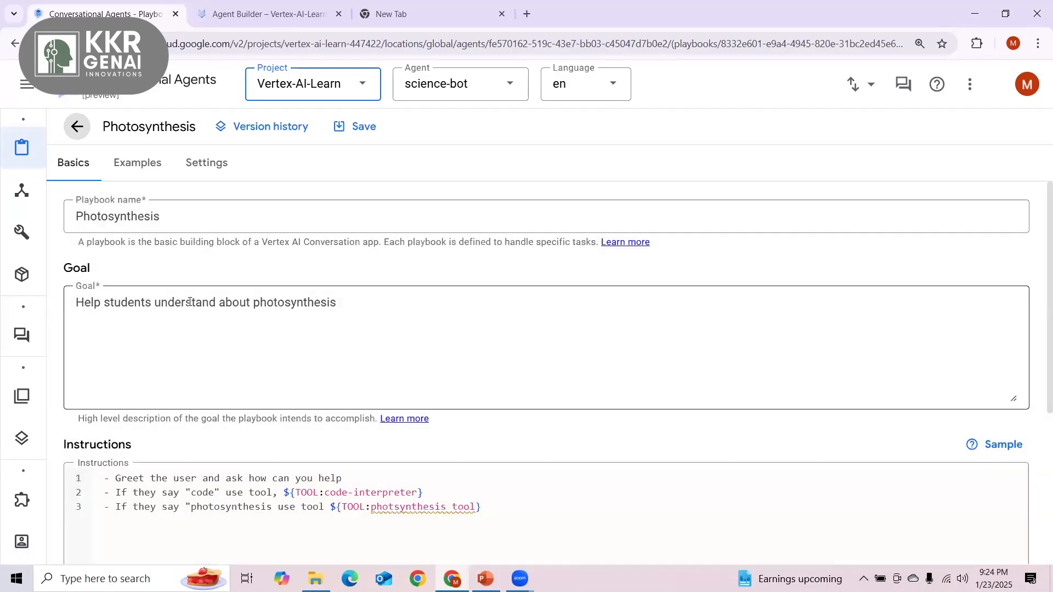
pyautogui.scroll(-3, 244, 368)
pyautogui.scroll(-1, 244, 369)
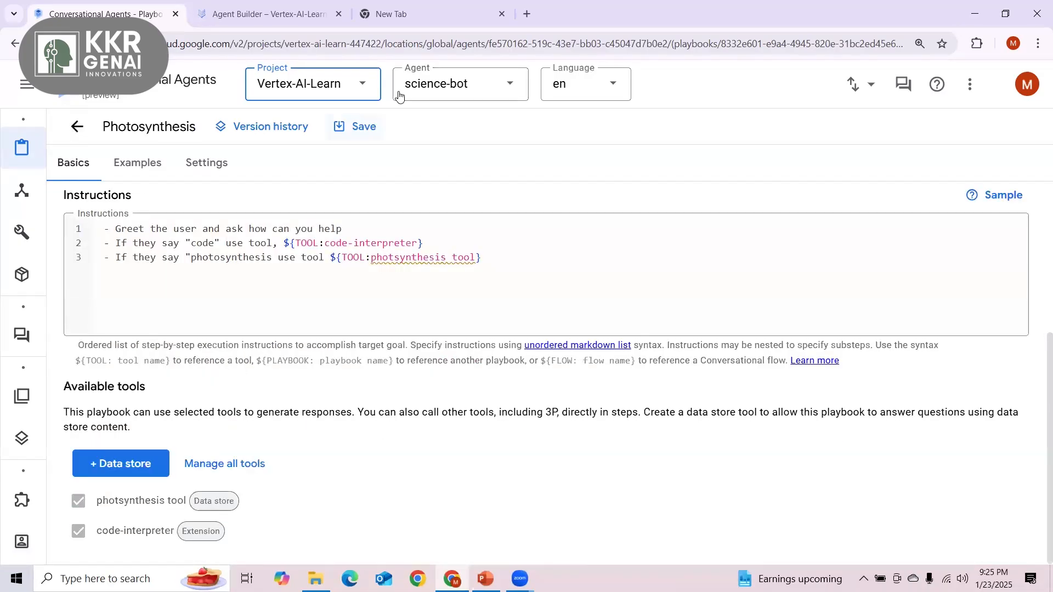
pyautogui.click(355, 130)
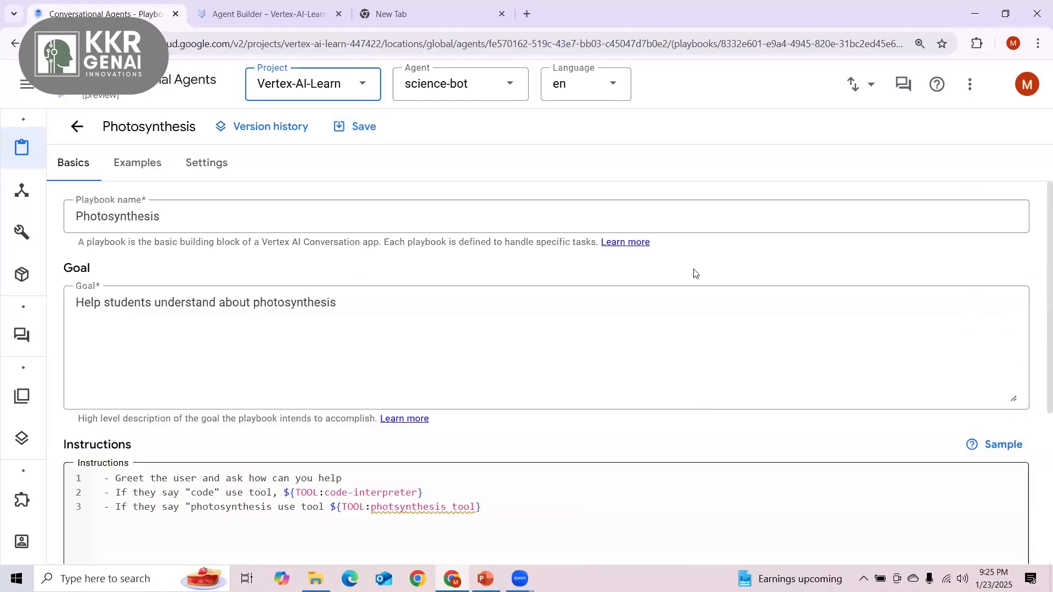
pyautogui.click(77, 126)
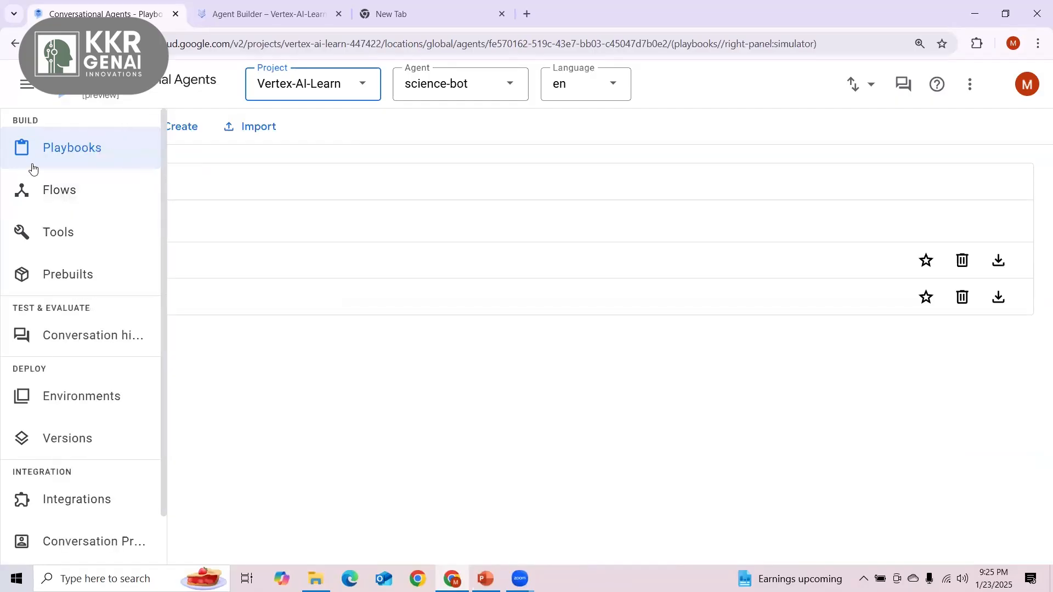
# Reopen the Photosynthesis playbook, check its goal, instructions and tools, and save it again.
pyautogui.moveTo(20, 176)
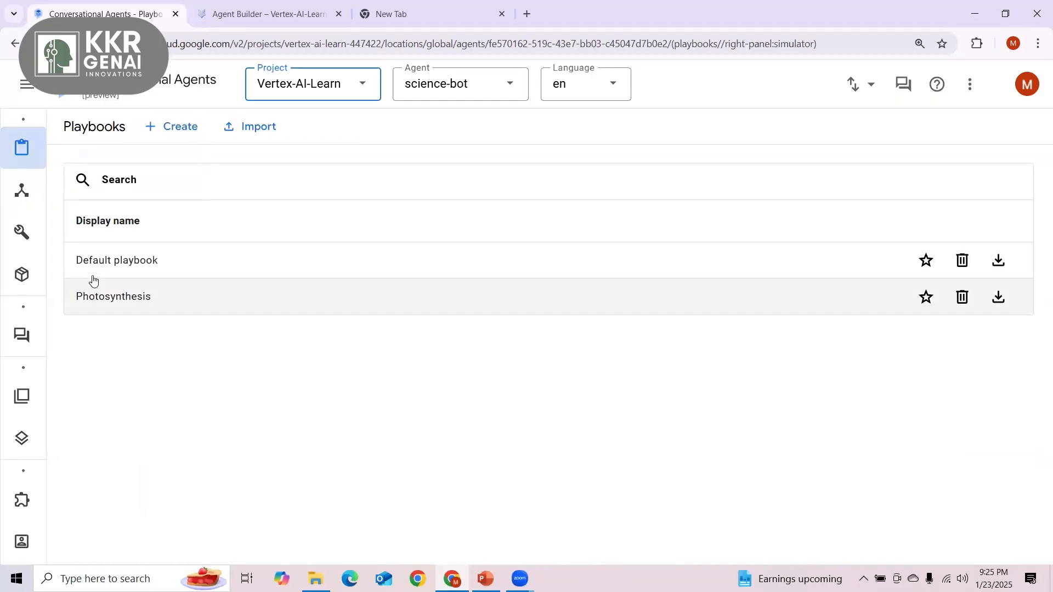
pyautogui.click(99, 297)
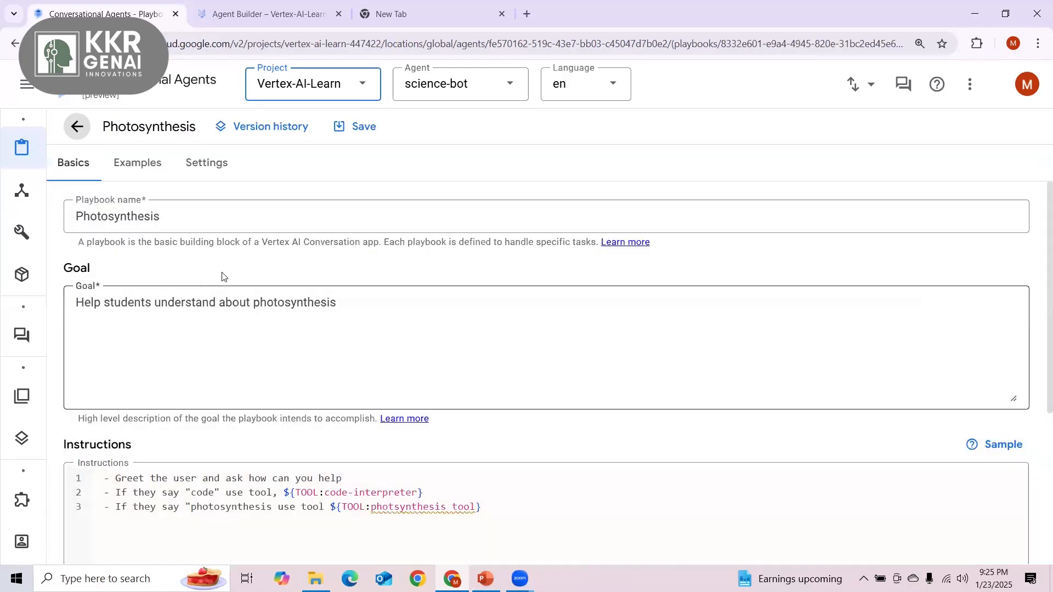
pyautogui.scroll(-4, 374, 259)
pyautogui.scroll(-1, 375, 259)
pyautogui.scroll(5, 373, 236)
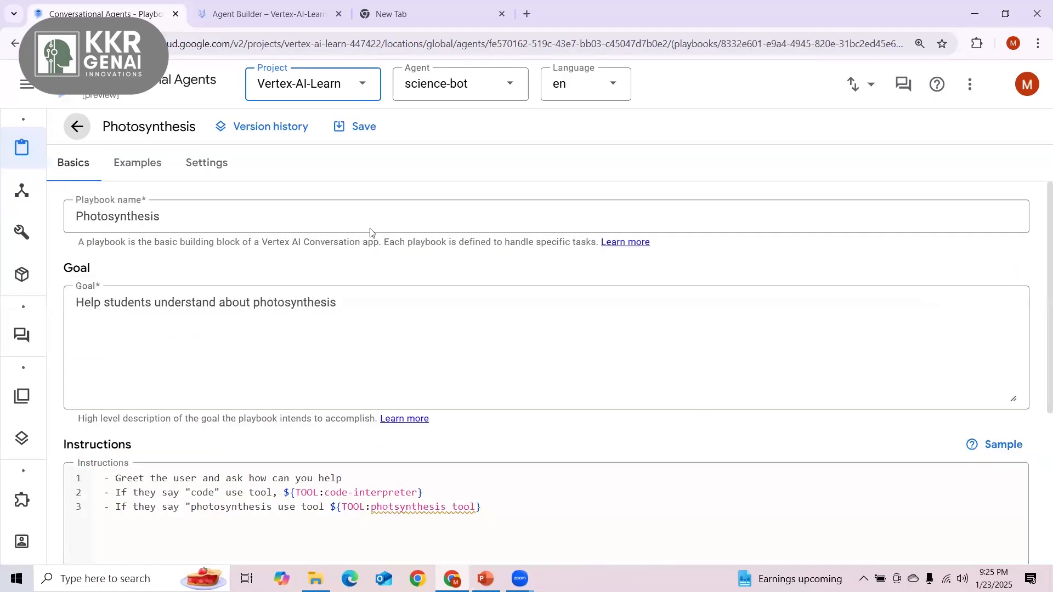
pyautogui.click(346, 127)
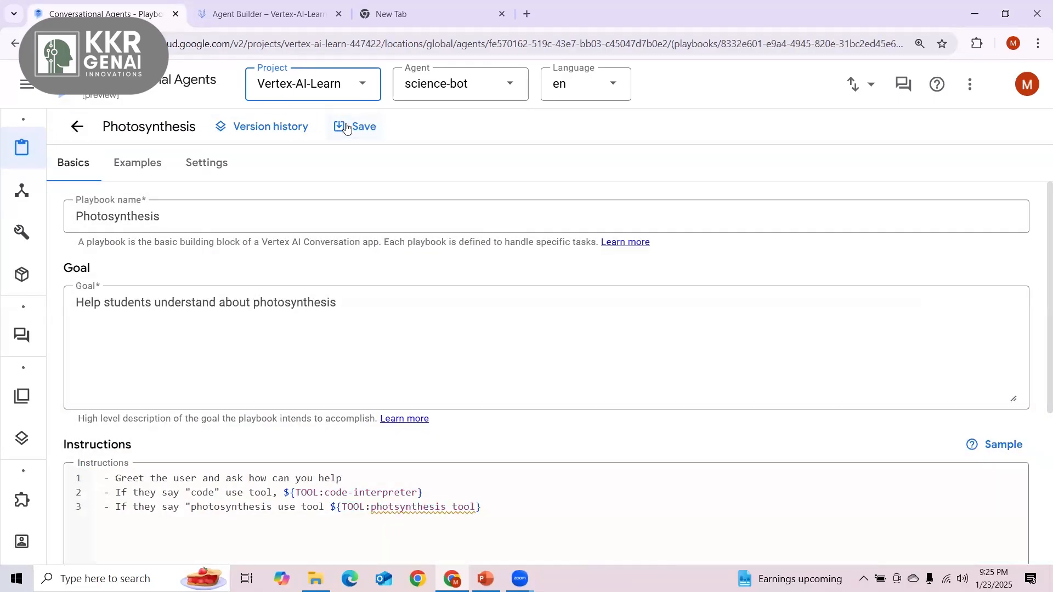
# Examine the agent-level conversation start, location, lock, logging and BigQuery export settings, and open the Generative AI settings.
pyautogui.click(207, 163)
pyautogui.click(970, 218)
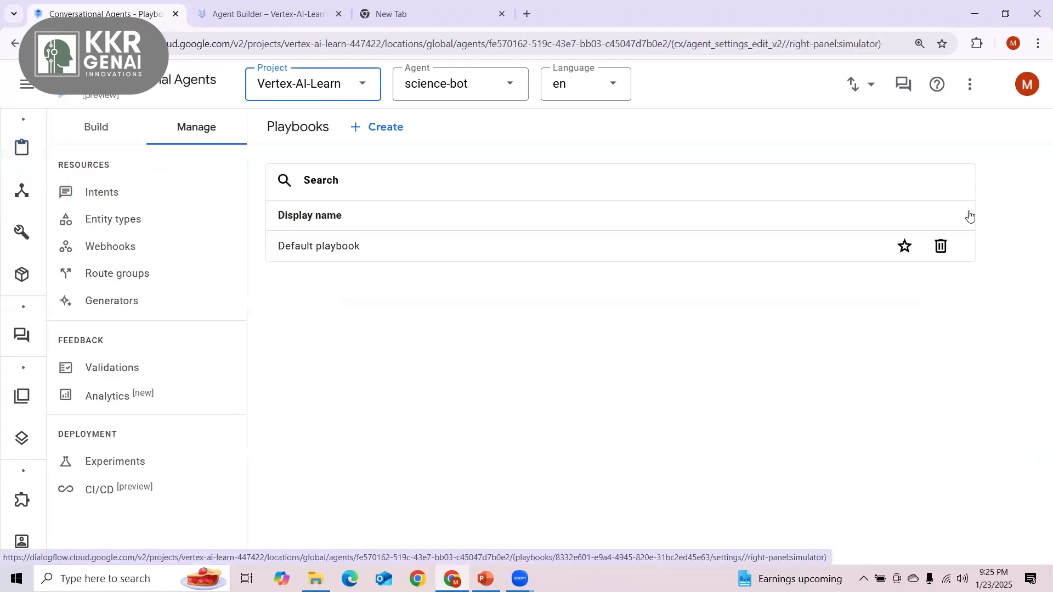
pyautogui.scroll(-2, 161, 383)
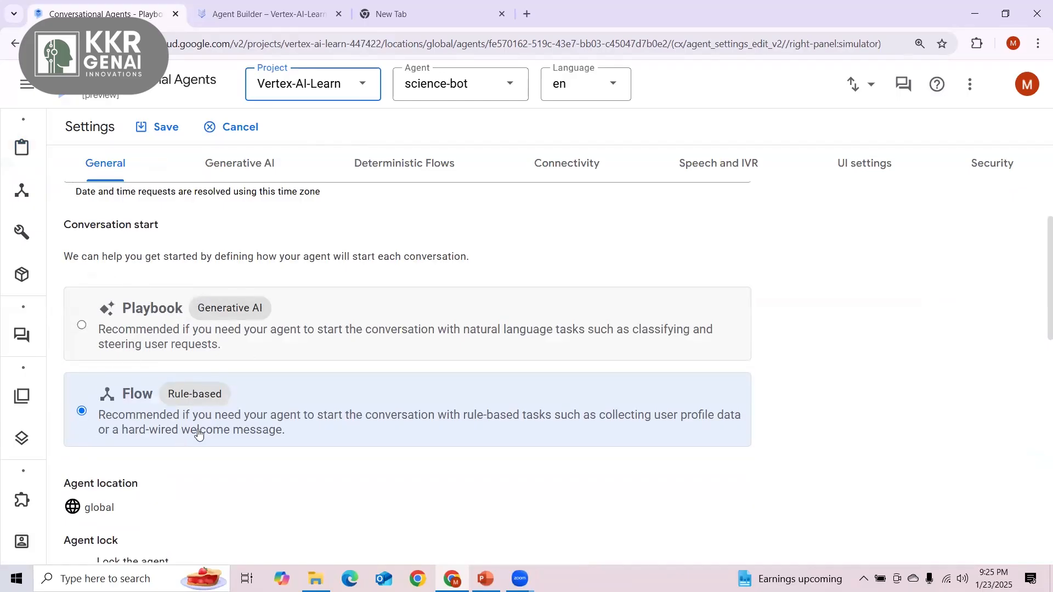
pyautogui.scroll(-3, 125, 367)
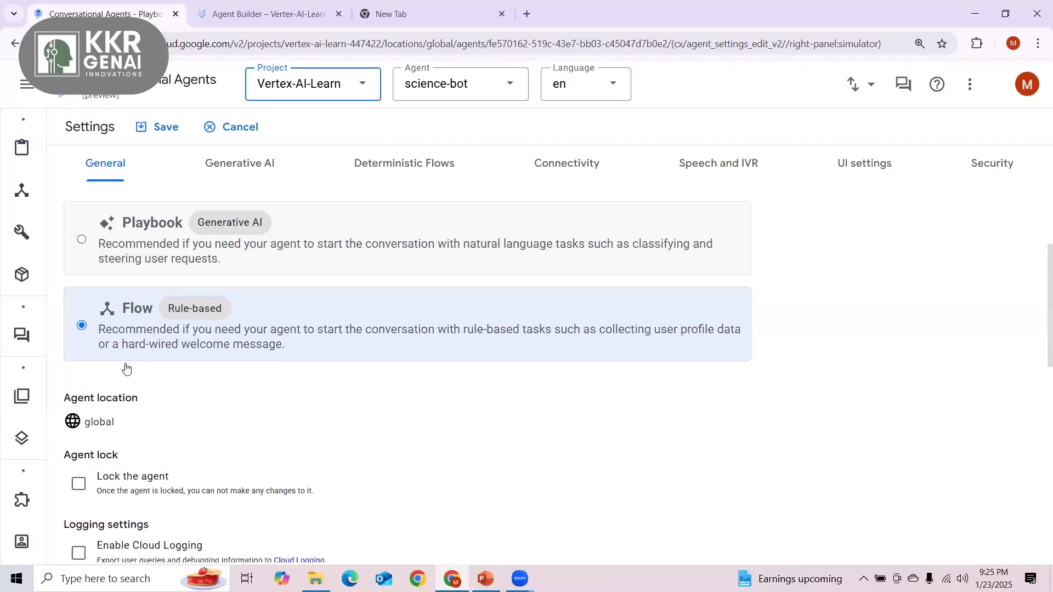
pyautogui.scroll(-2, 176, 385)
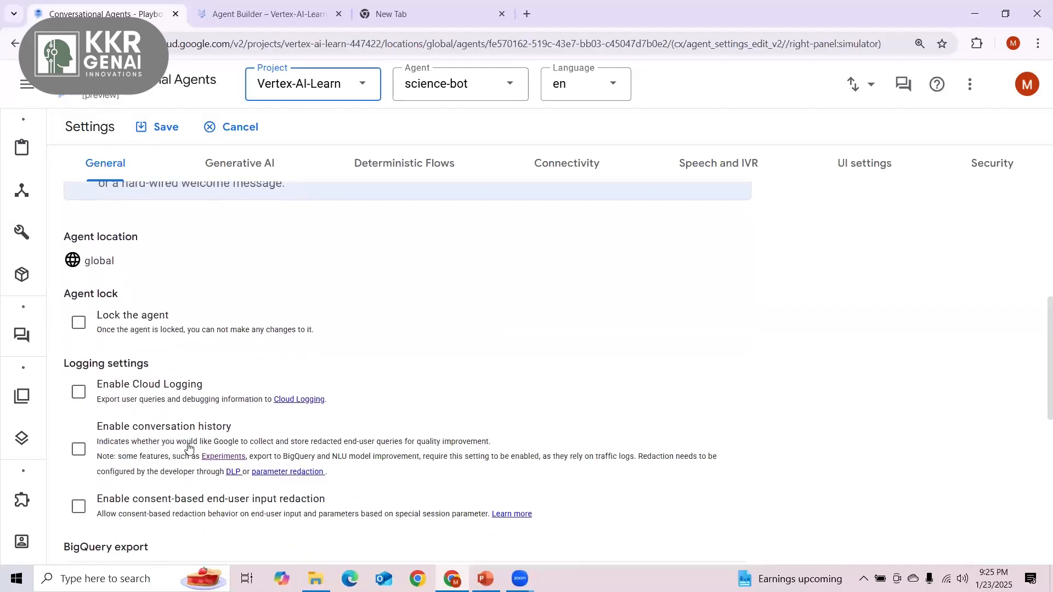
pyautogui.scroll(-1, 188, 447)
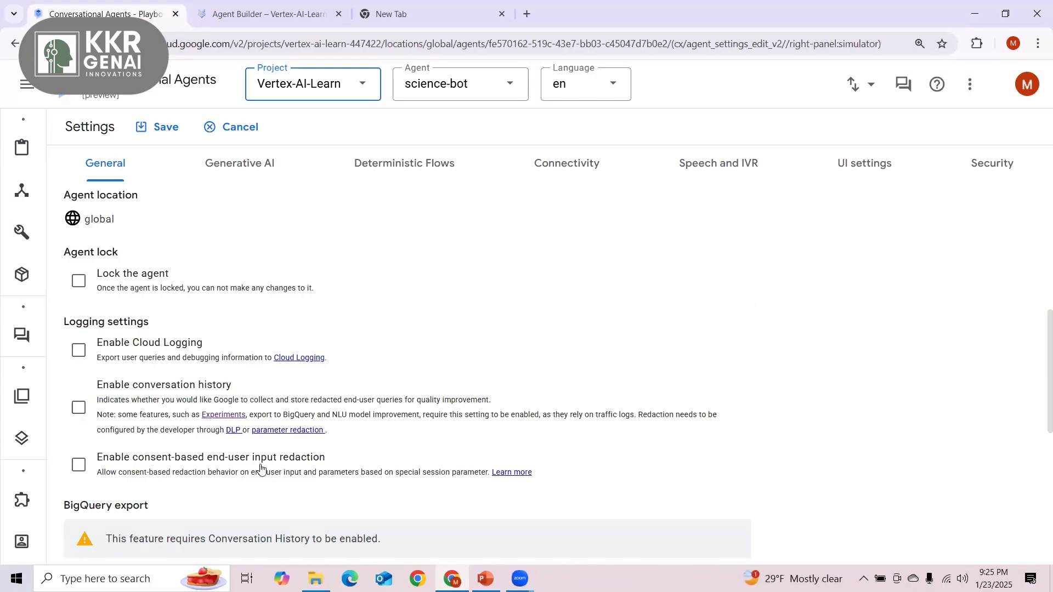
pyautogui.scroll(-1, 291, 373)
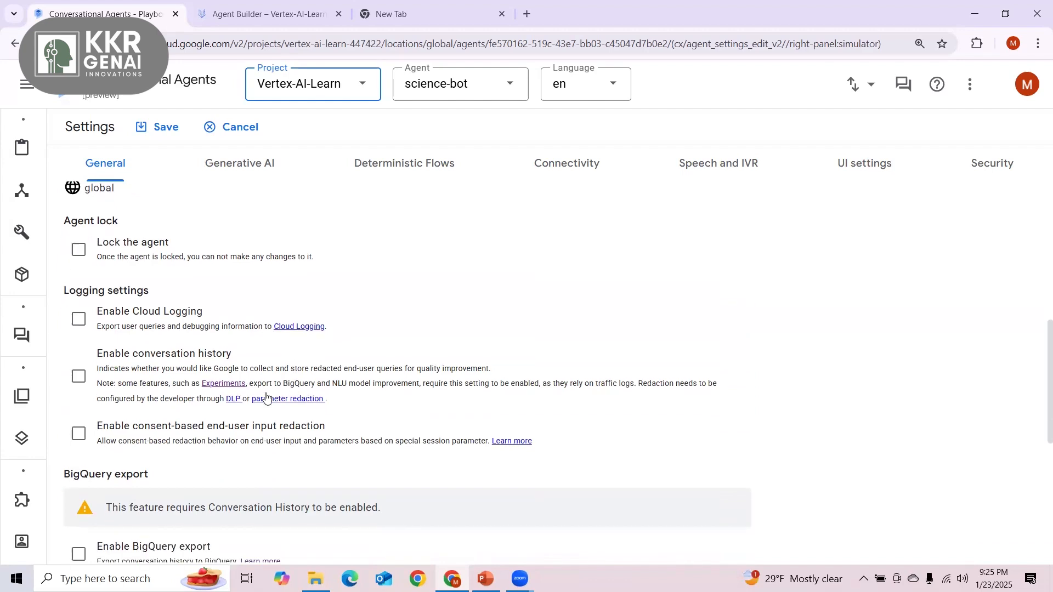
pyautogui.scroll(-1, 334, 346)
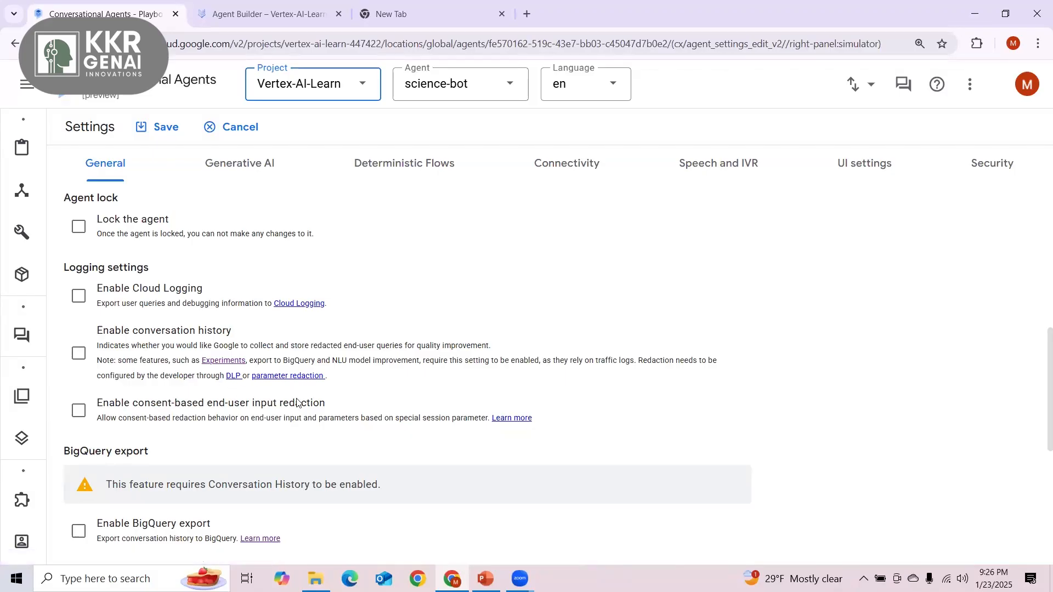
pyautogui.click(242, 159)
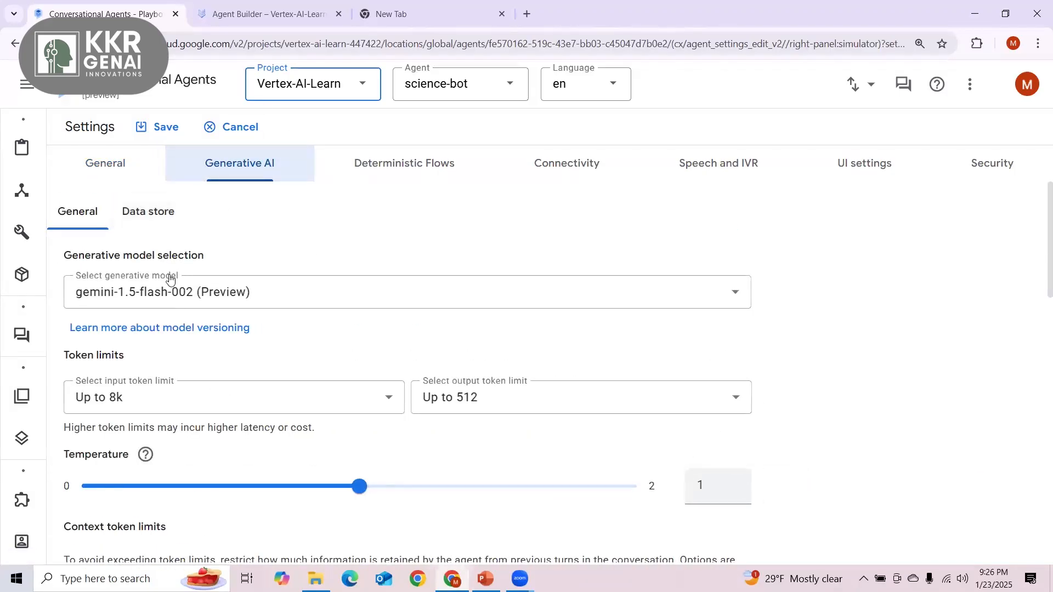
# Select gemini-1.5-flash as the agent's generative model and look over the token limit, temperature and context settings.
pyautogui.scroll(-1, 190, 294)
pyautogui.click(189, 294)
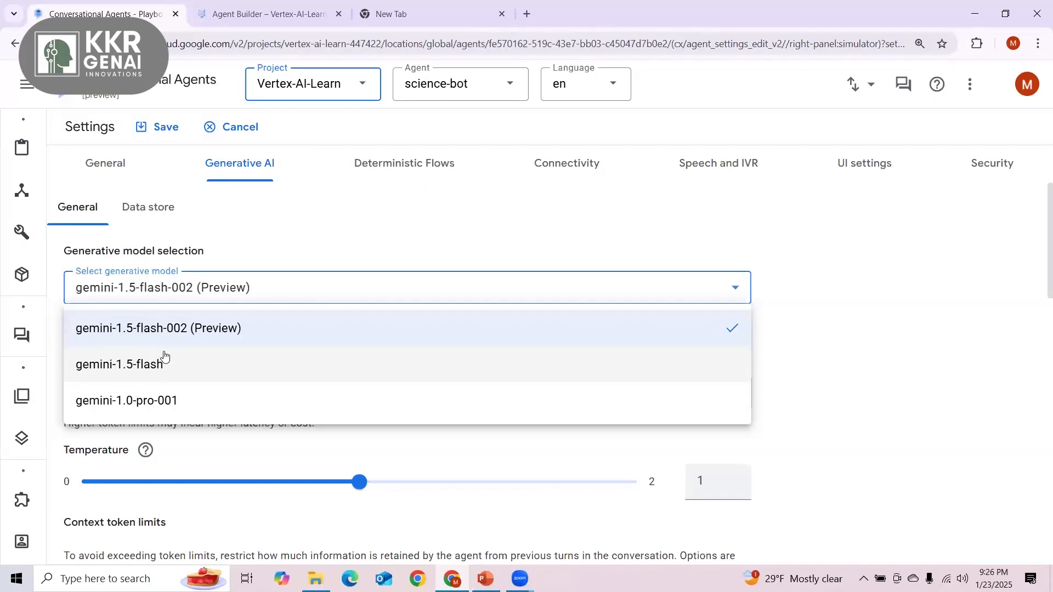
pyautogui.click(169, 369)
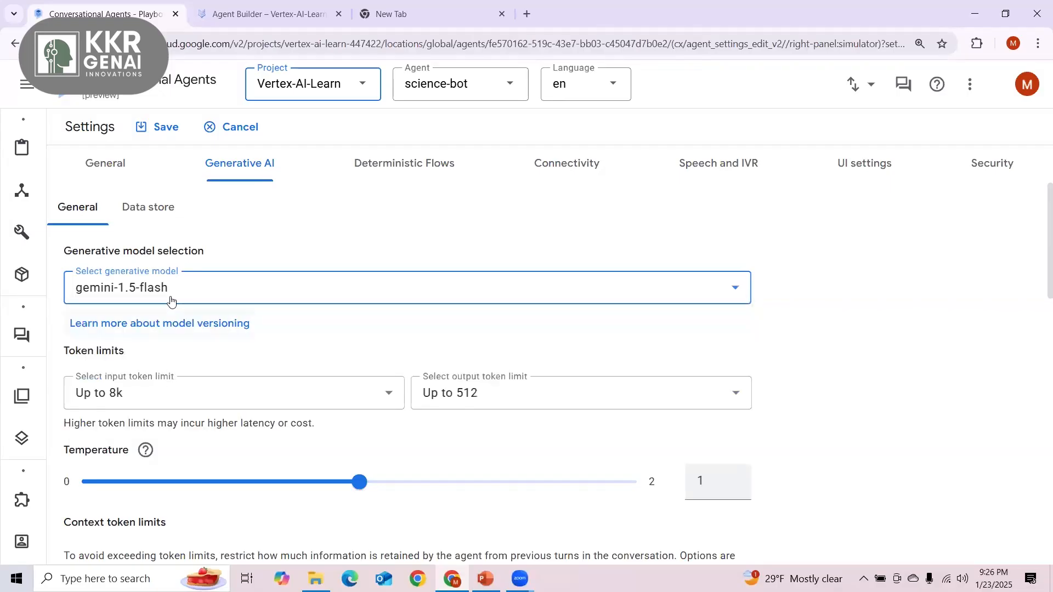
pyautogui.scroll(-2, 200, 388)
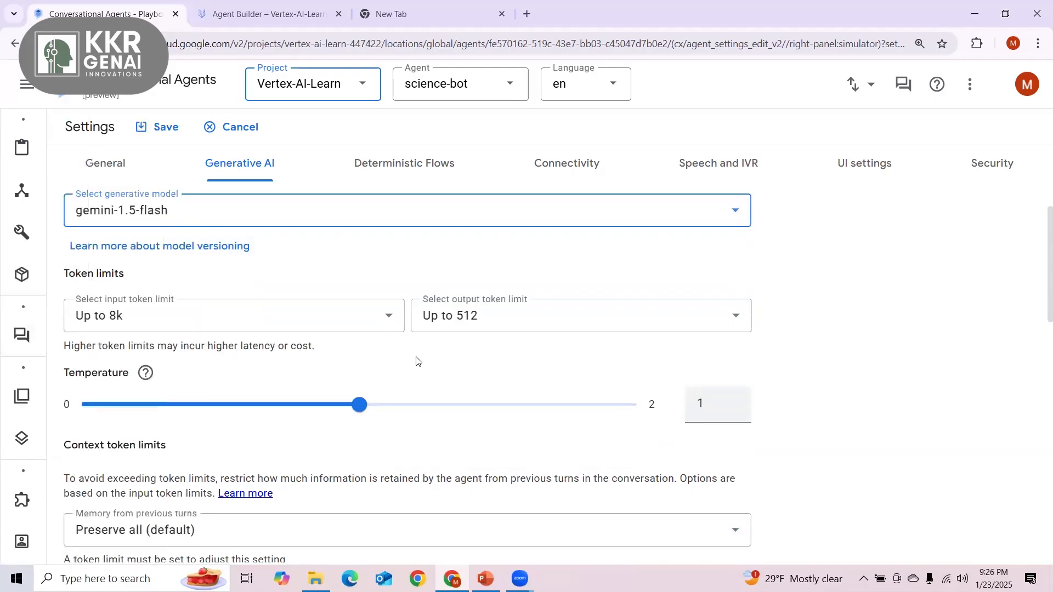
pyautogui.scroll(-2, 419, 357)
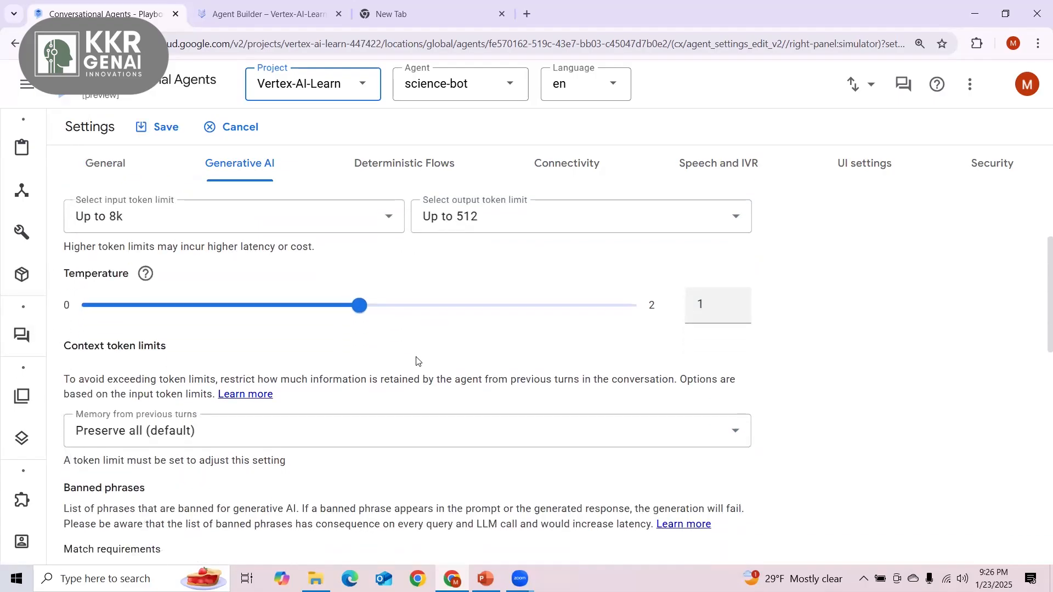
# Set the NLU type of the Default Start Flow to Advanced NLU in the deterministic flow settings.
pyautogui.click(402, 181)
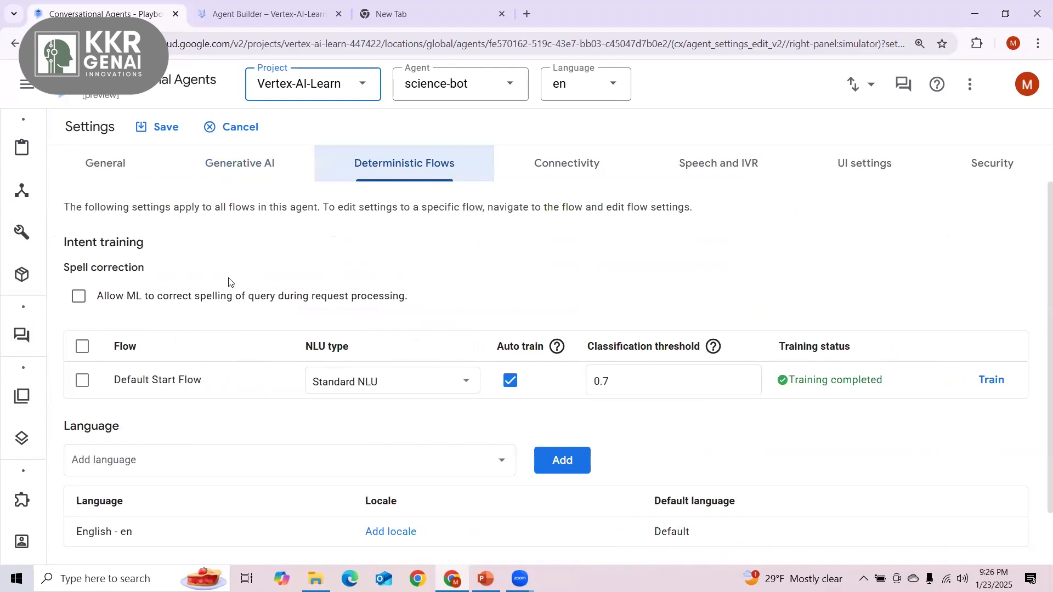
pyautogui.scroll(-1, 229, 282)
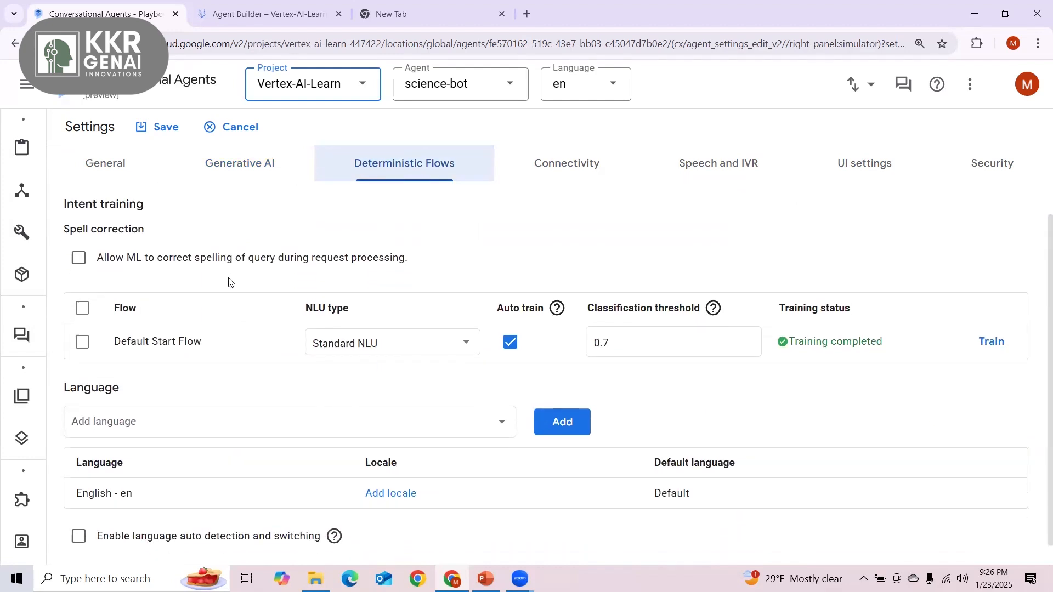
pyautogui.click(465, 343)
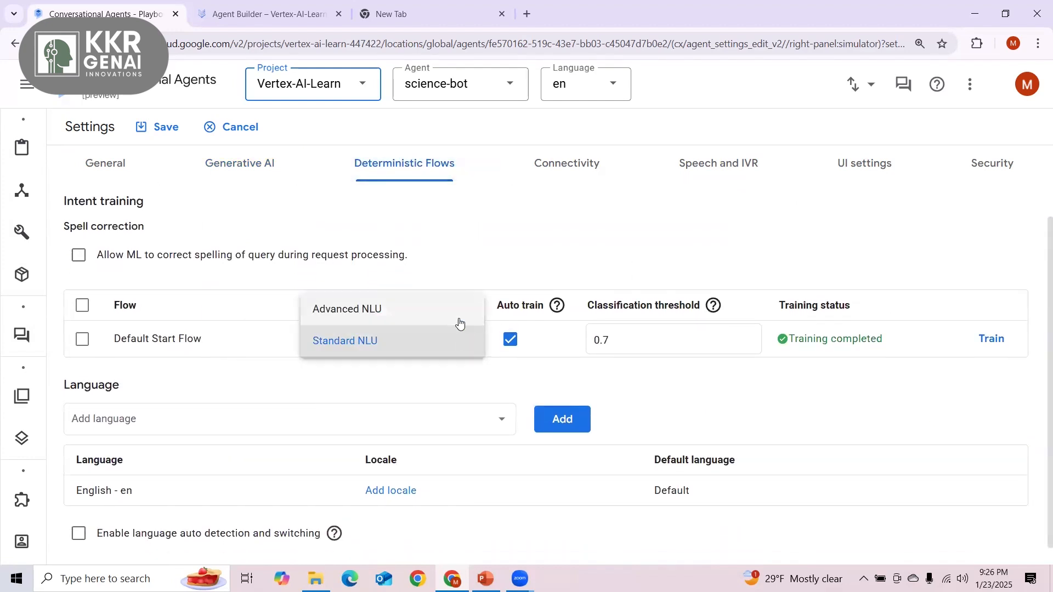
pyautogui.click(458, 319)
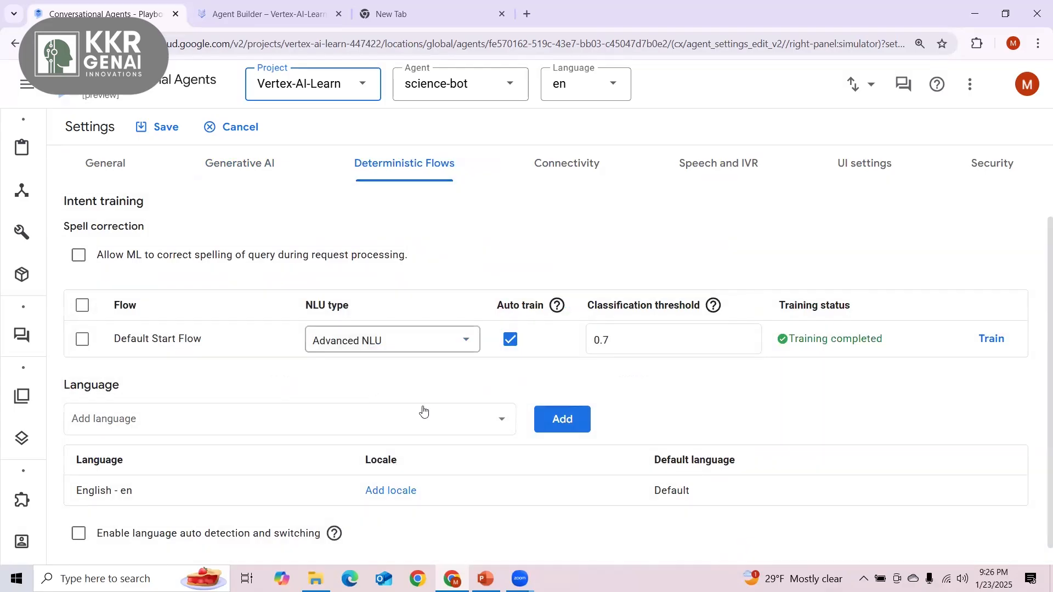
pyautogui.click(420, 350)
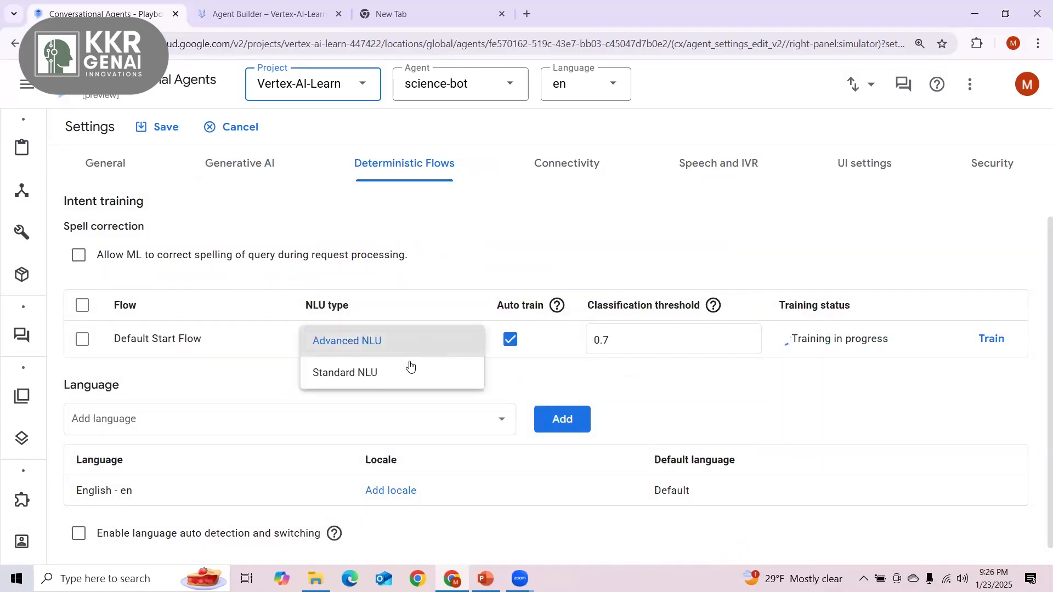
pyautogui.click(559, 374)
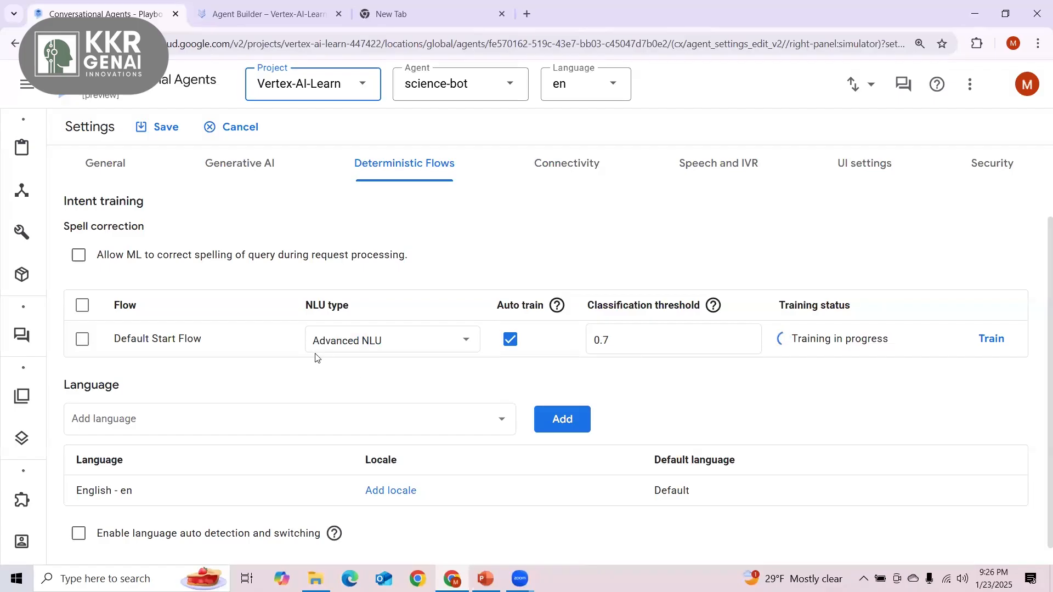
# Allow ML to correct the spelling of queries during request processing.
pyautogui.scroll(-1, 311, 358)
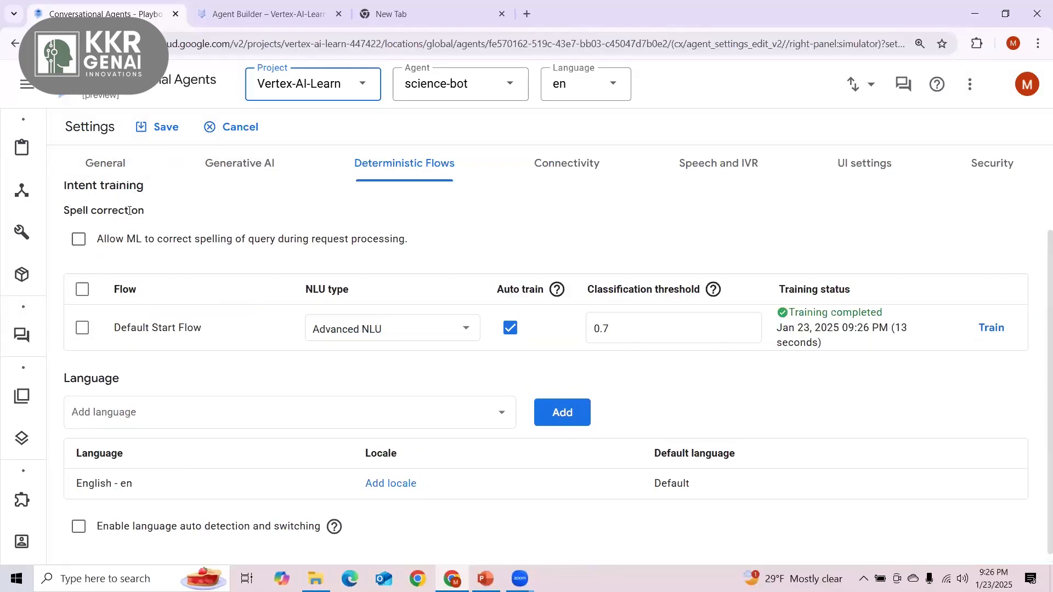
pyautogui.click(78, 240)
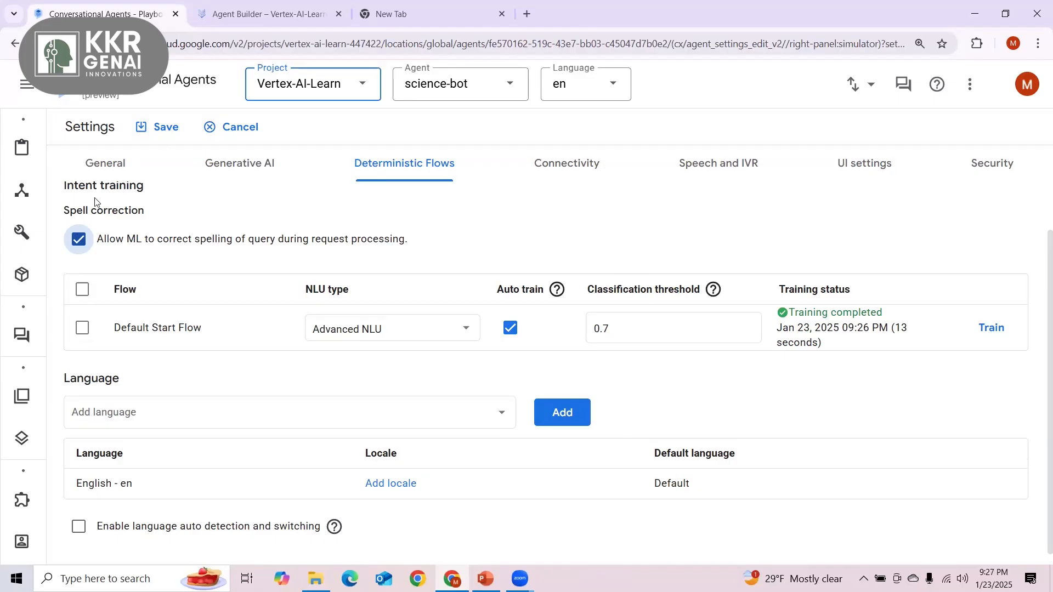
pyautogui.moveTo(169, 298)
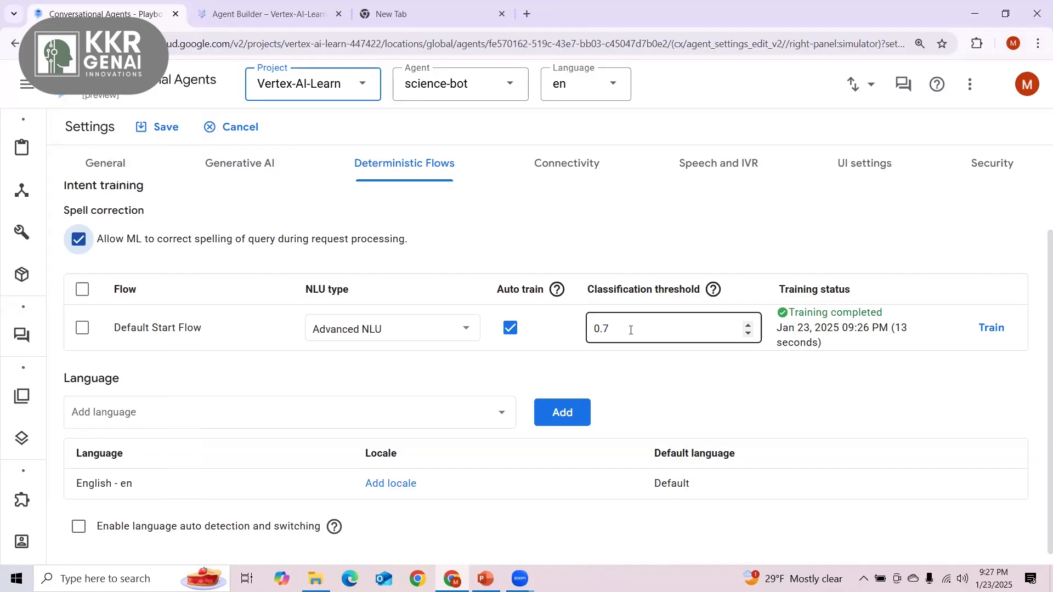
# Look over the connectivity and speech settings, then leave the agent settings and commit the unsaved changes.
pyautogui.click(567, 156)
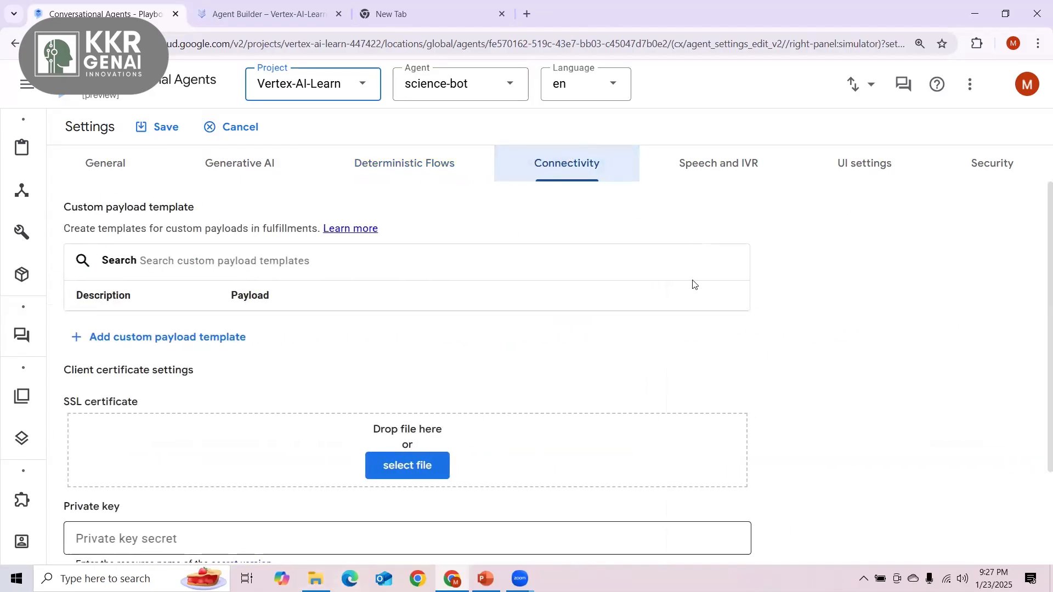
pyautogui.click(716, 173)
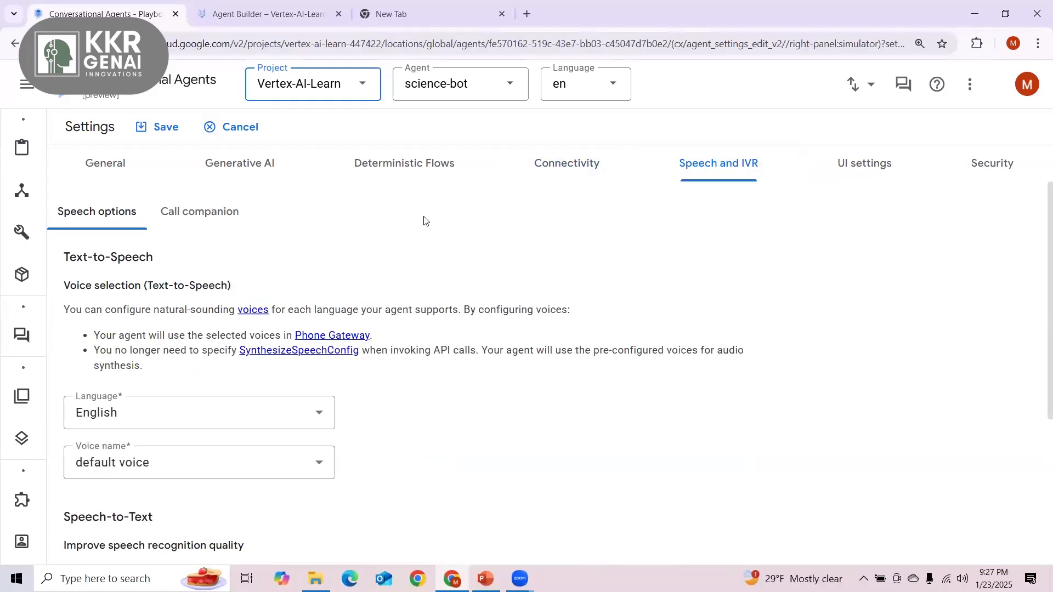
pyautogui.click(209, 126)
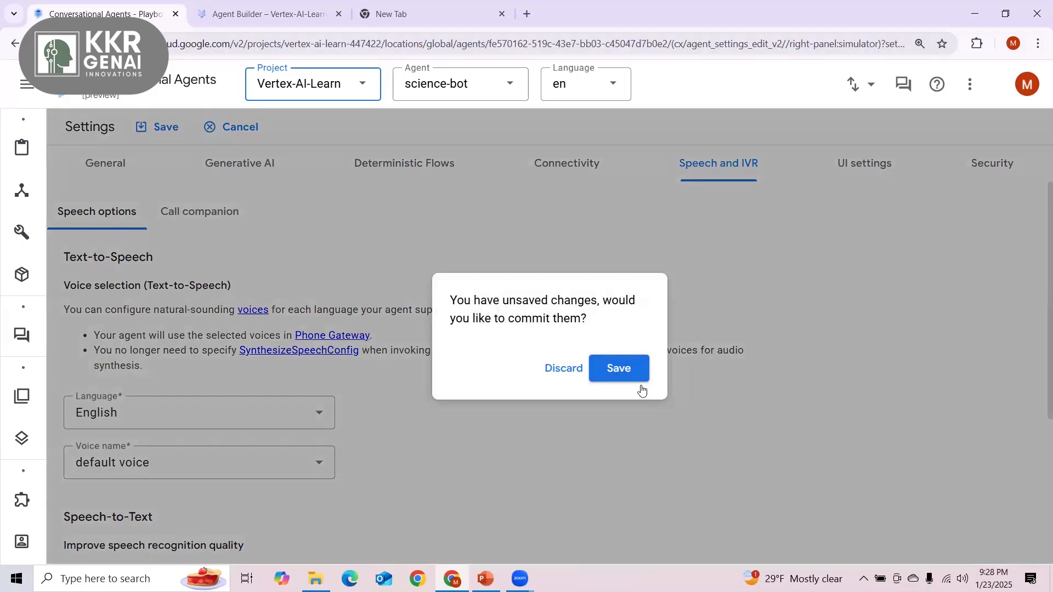
pyautogui.click(619, 369)
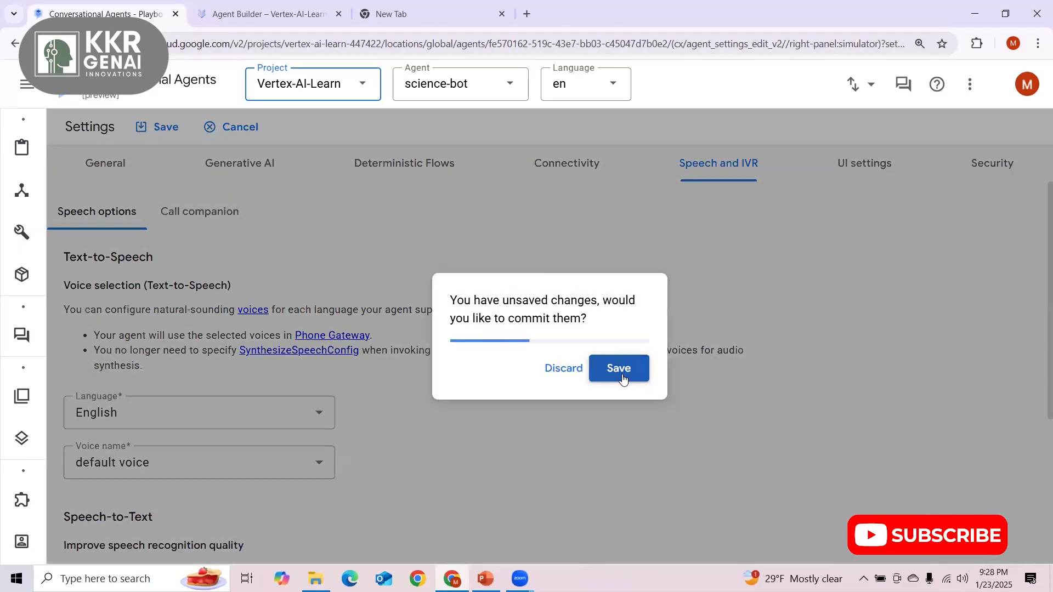
# Reopen the Photosynthesis playbook from the list of playbooks and review its goal and instructions.
pyautogui.moveTo(40, 131)
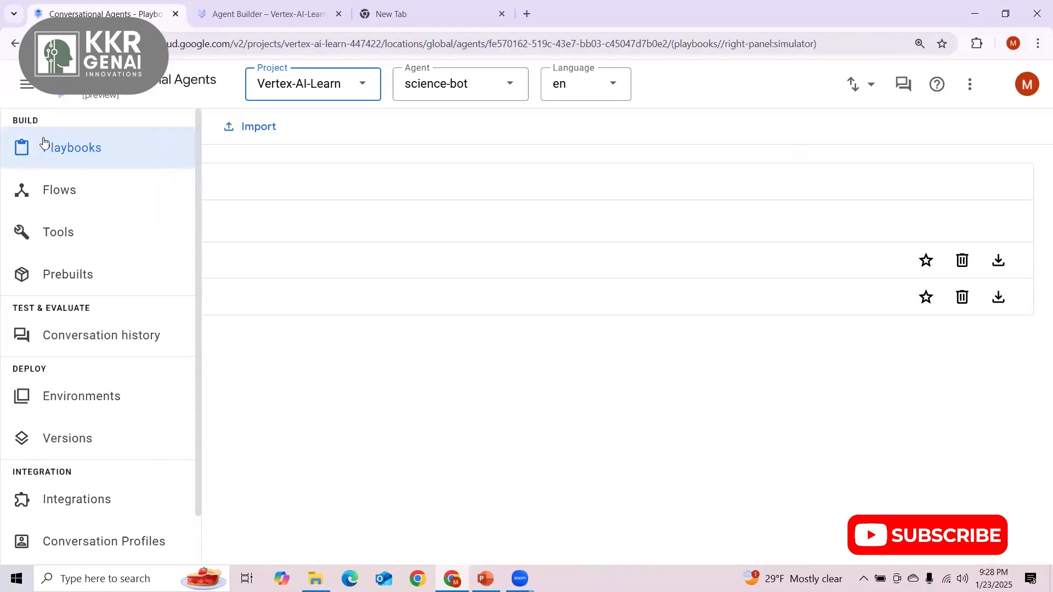
pyautogui.click(42, 145)
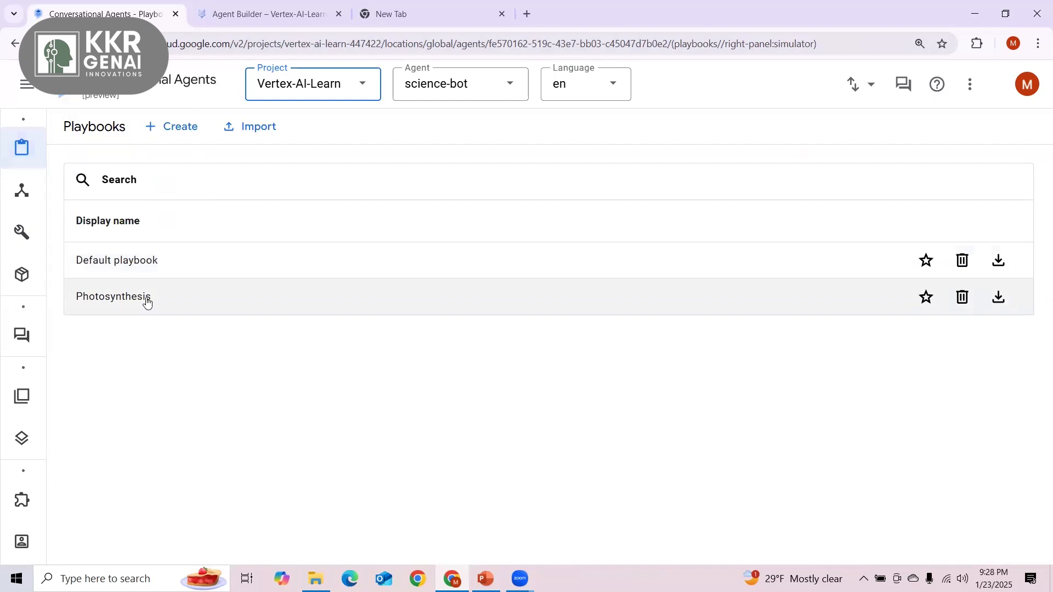
pyautogui.click(147, 303)
pyautogui.scroll(-2, 213, 327)
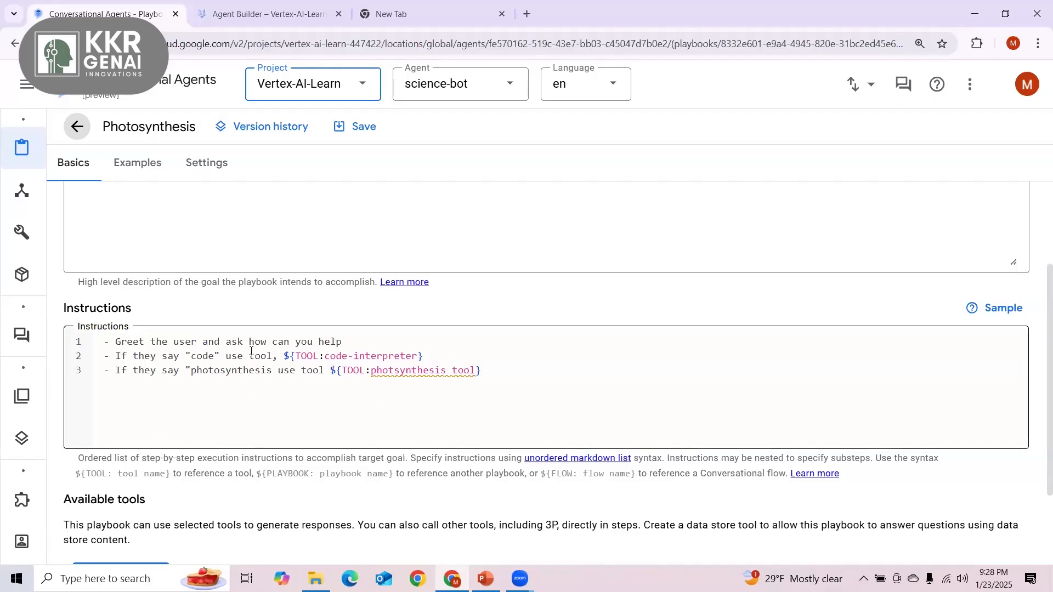
pyautogui.scroll(3, 138, 331)
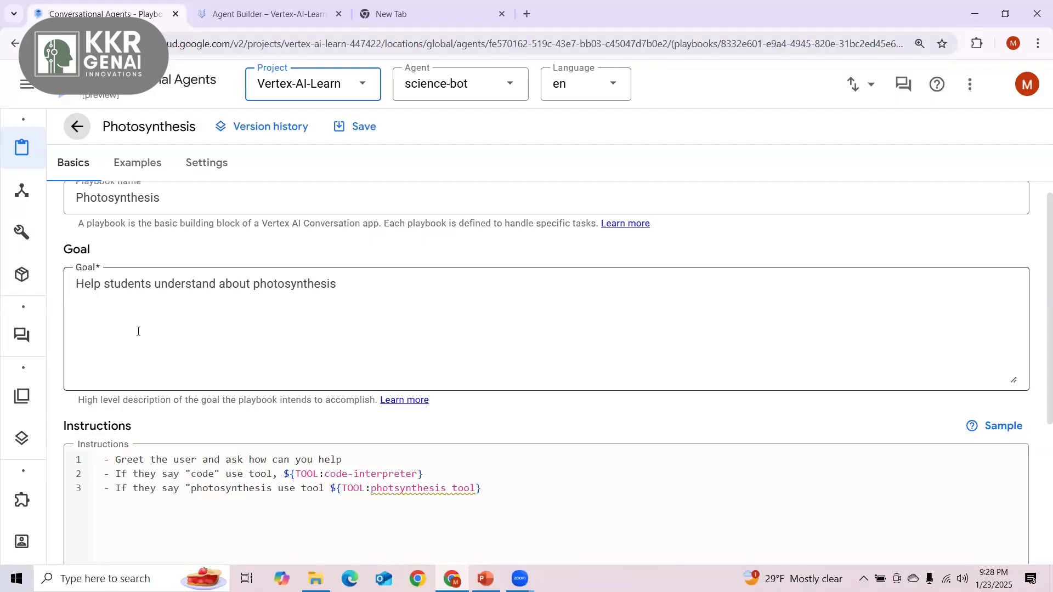
# Open the Default Start Flow and start a new route on its Start Page.
pyautogui.moveTo(24, 159)
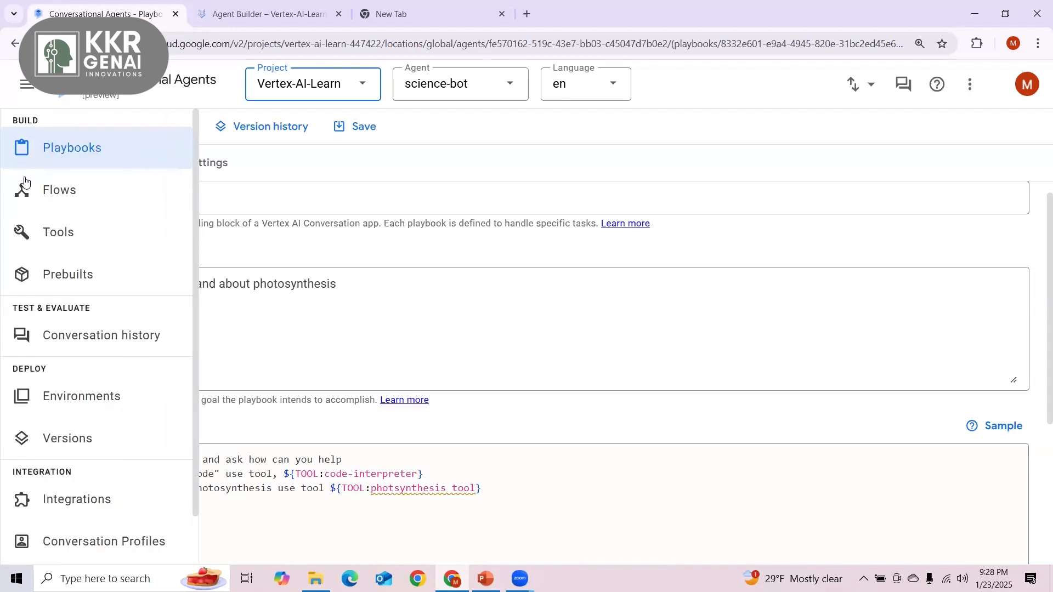
pyautogui.click(26, 185)
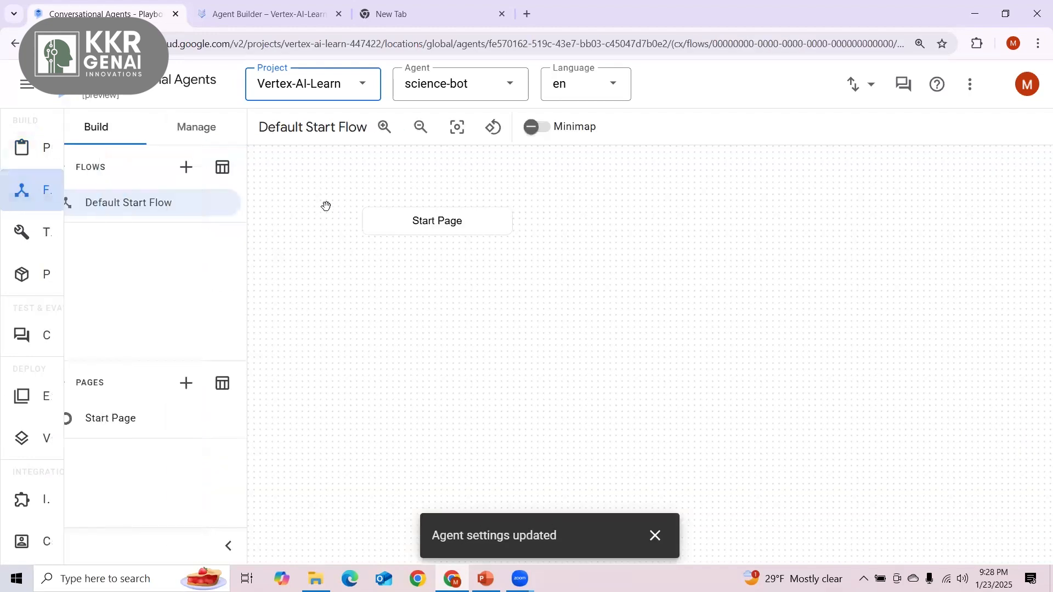
pyautogui.click(400, 219)
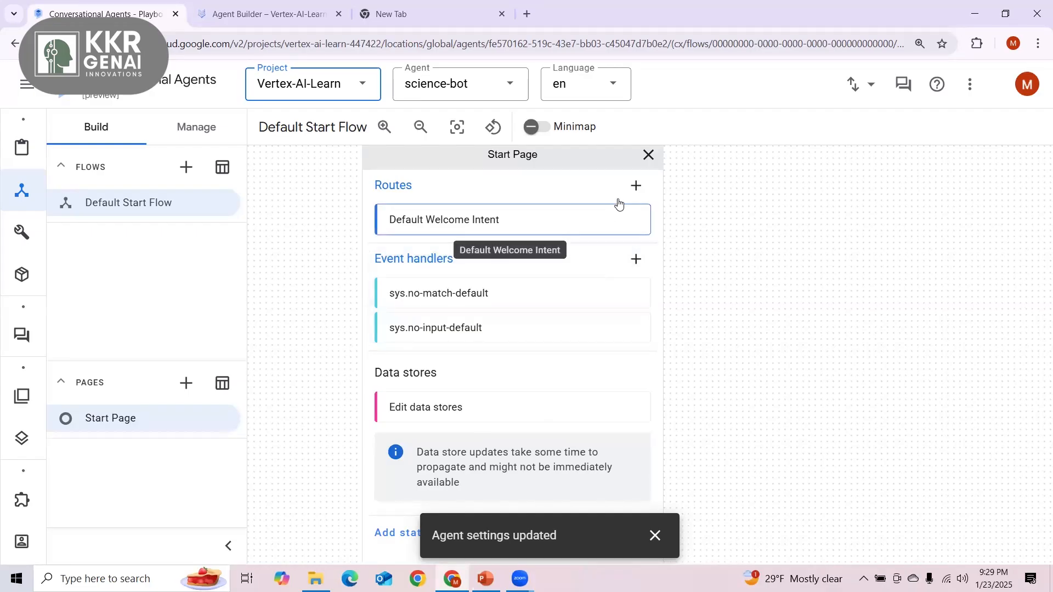
pyautogui.click(635, 186)
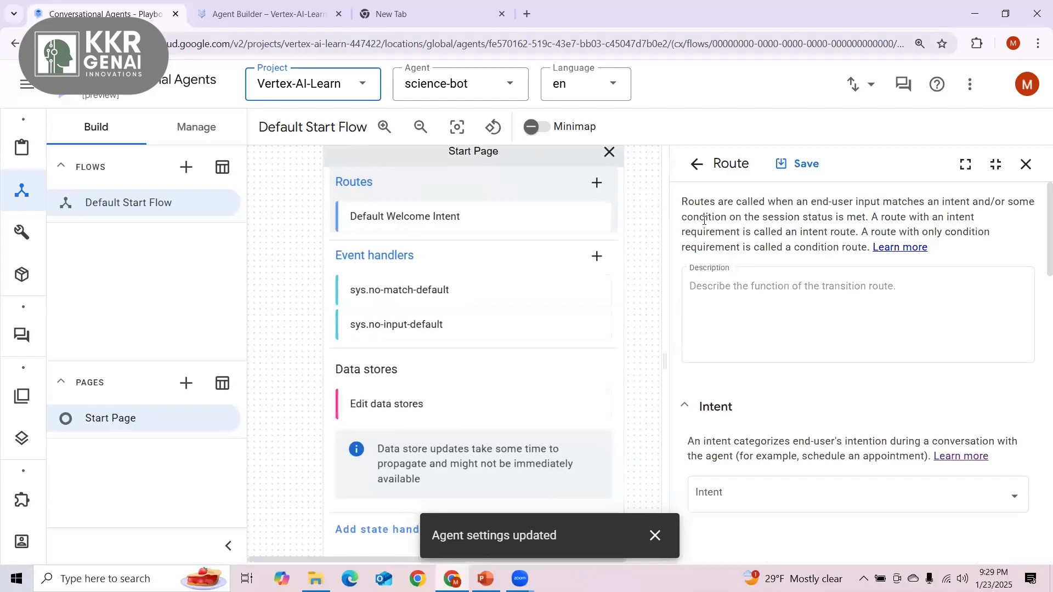
pyautogui.scroll(-2, 710, 346)
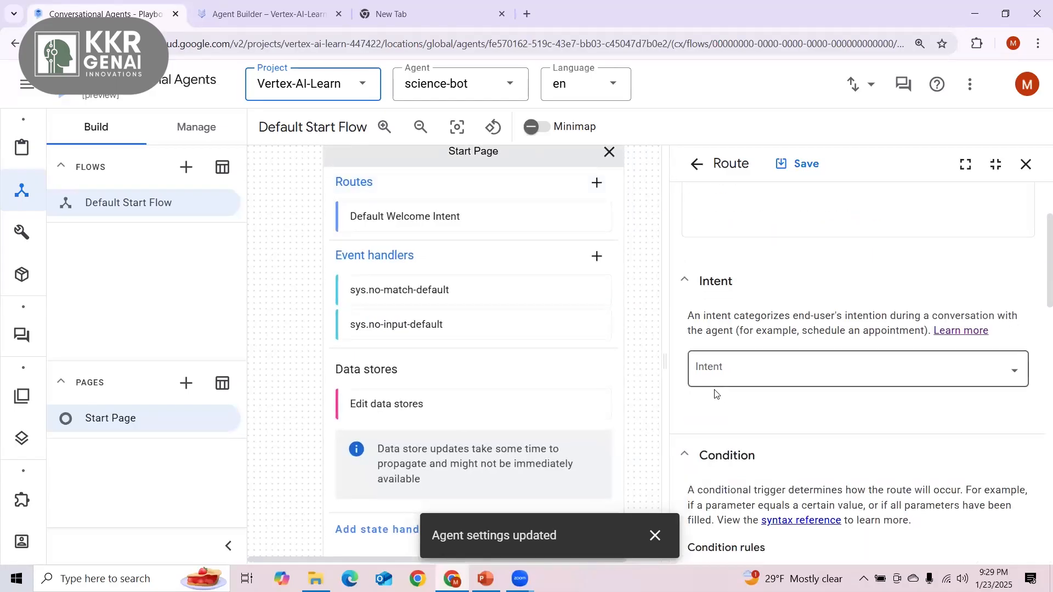
# Create a new intent for the route with the display name "Science projects".
pyautogui.click(730, 381)
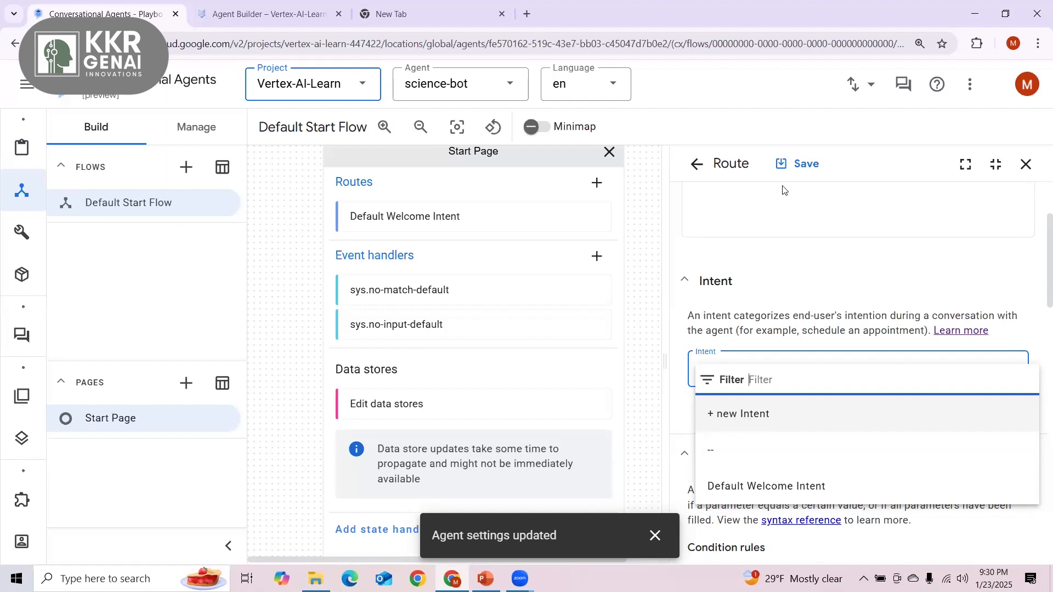
pyautogui.click(767, 419)
pyautogui.click(776, 251)
pyautogui.write('S')
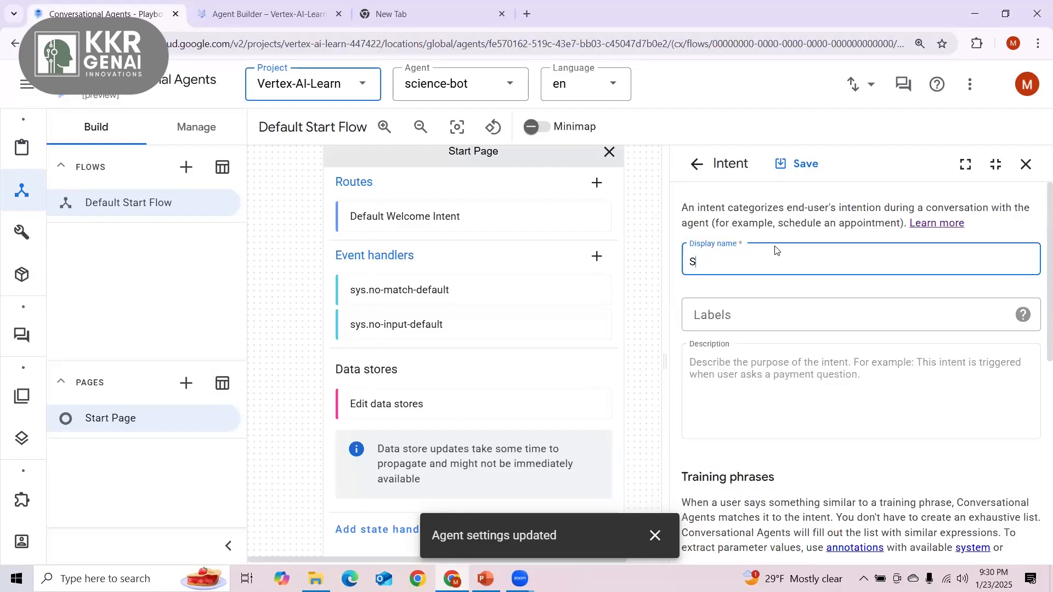
pyautogui.write('cience projects')
# Add the training phrases "I want to do a science project" and "Lets do a science project" to the intent.
pyautogui.scroll(-5, 785, 285)
pyautogui.click(910, 328)
pyautogui.write('I want to')
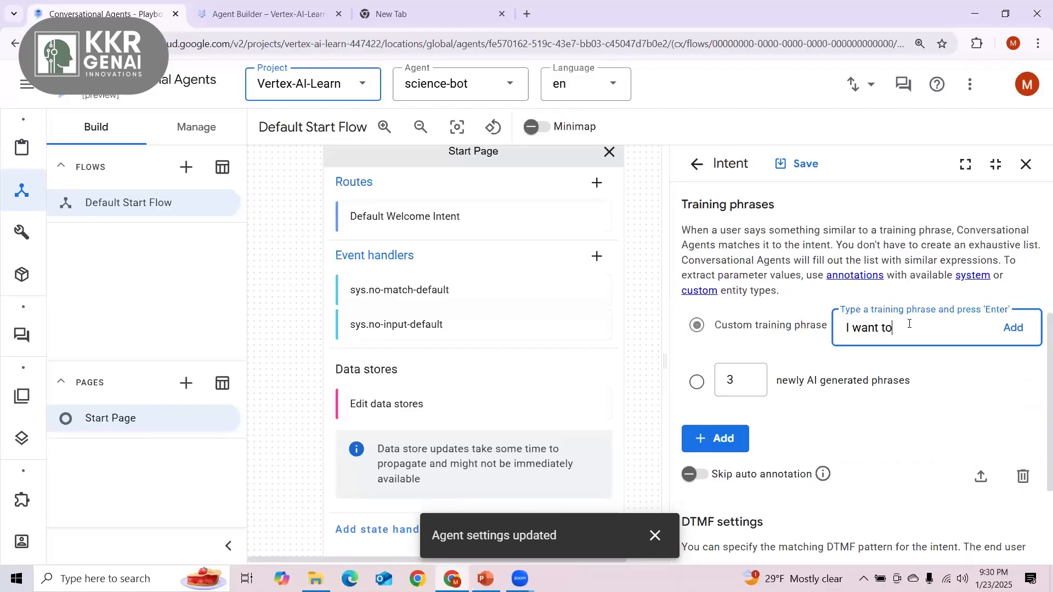
pyautogui.write(' do a science project')
pyautogui.press('Return')
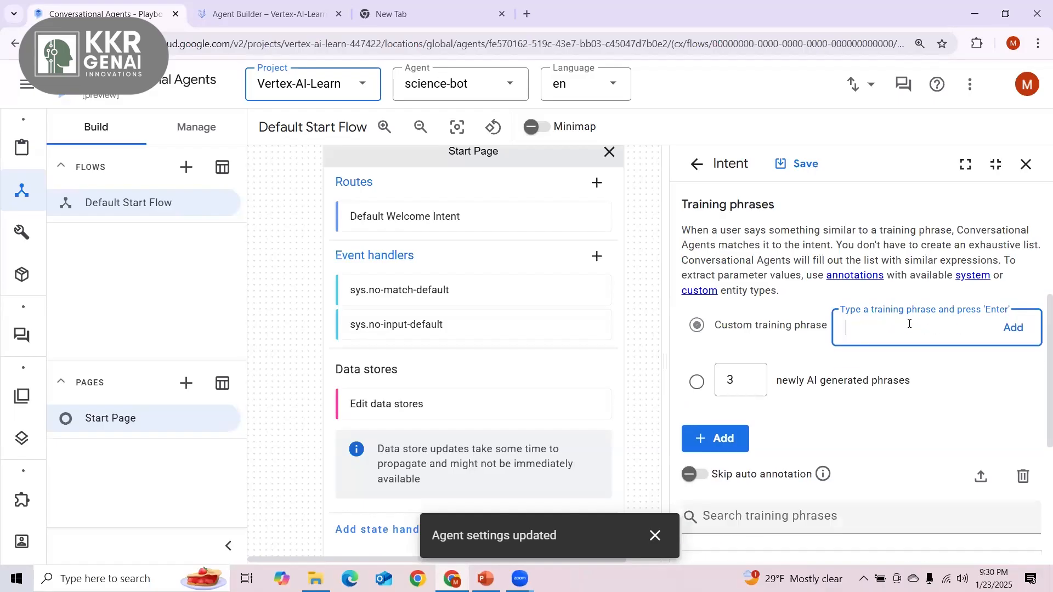
pyautogui.write('Lets do a science projec')
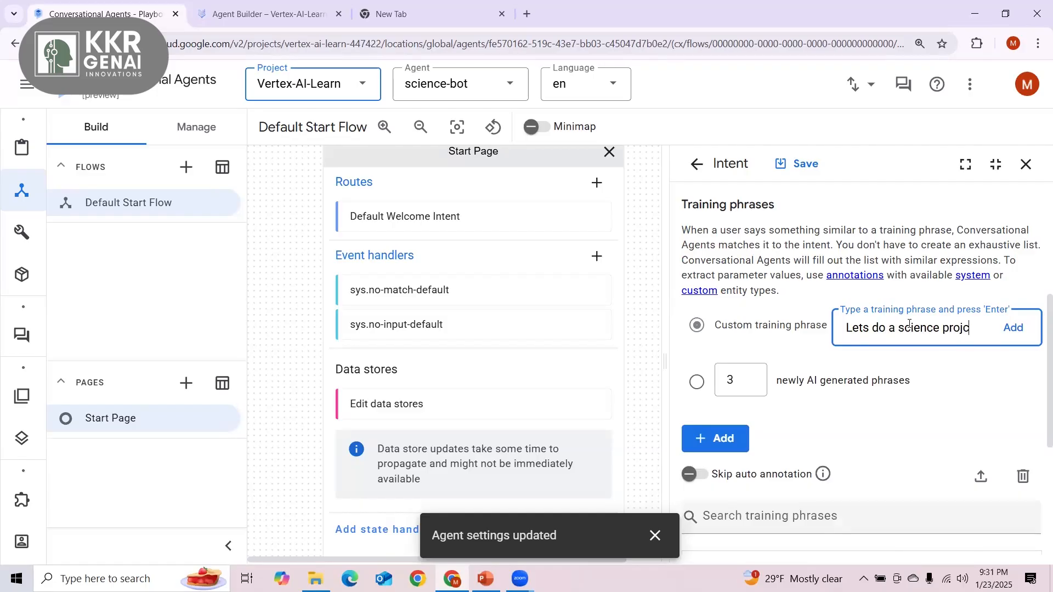
pyautogui.write('t')
pyautogui.press('Return')
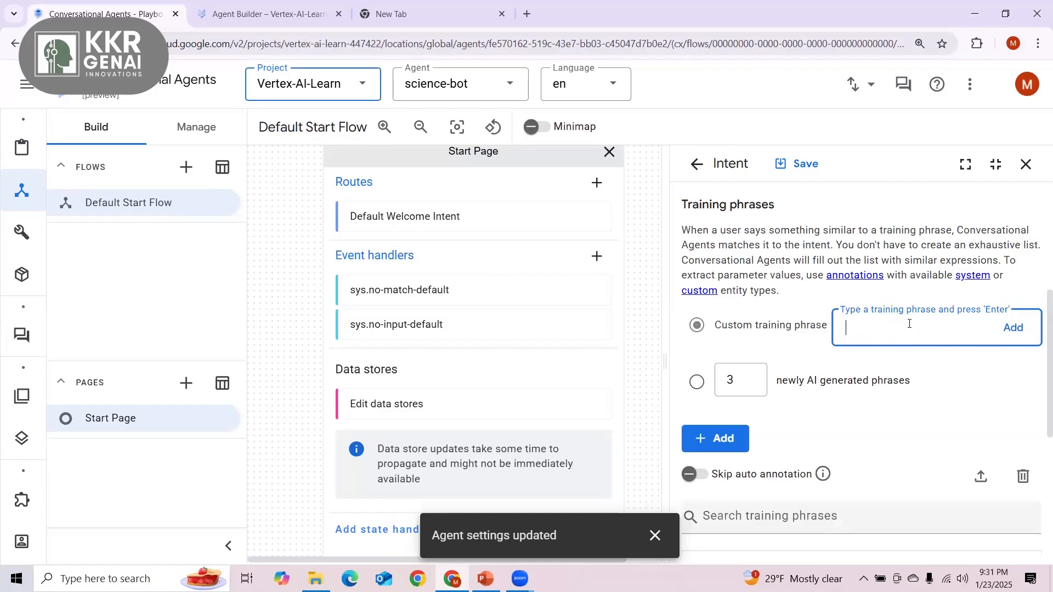
# Add the training phrases "Science project" and "Are there any science projects that i can do", and check the phrase list.
pyautogui.write('Science pr')
pyautogui.write('ojc')
pyautogui.write('ct')
pyautogui.press('Return')
pyautogui.write('Are there any science projects ')
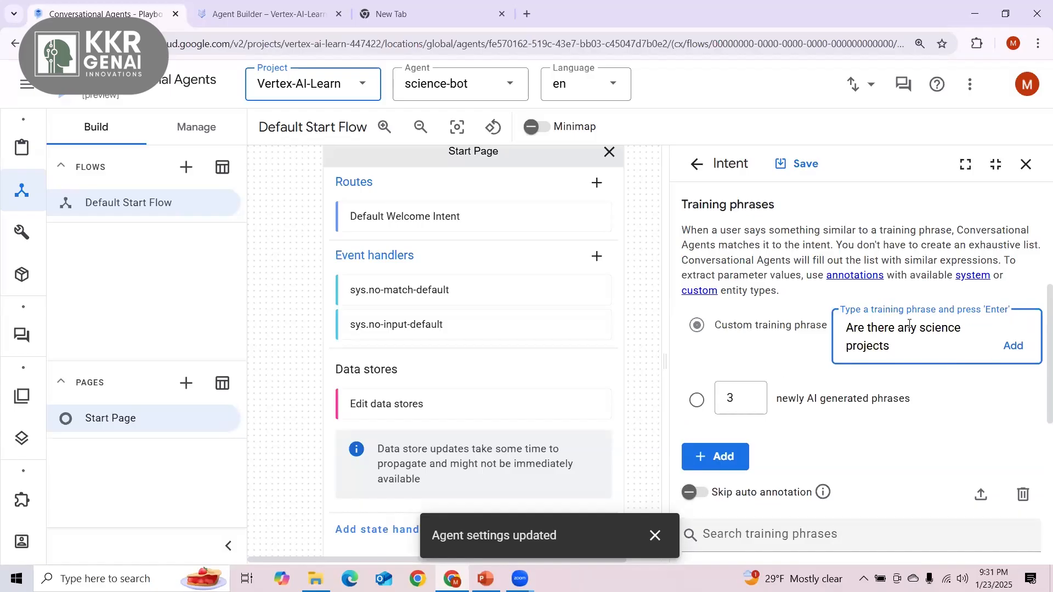
pyautogui.write('that i can do')
pyautogui.press('Return')
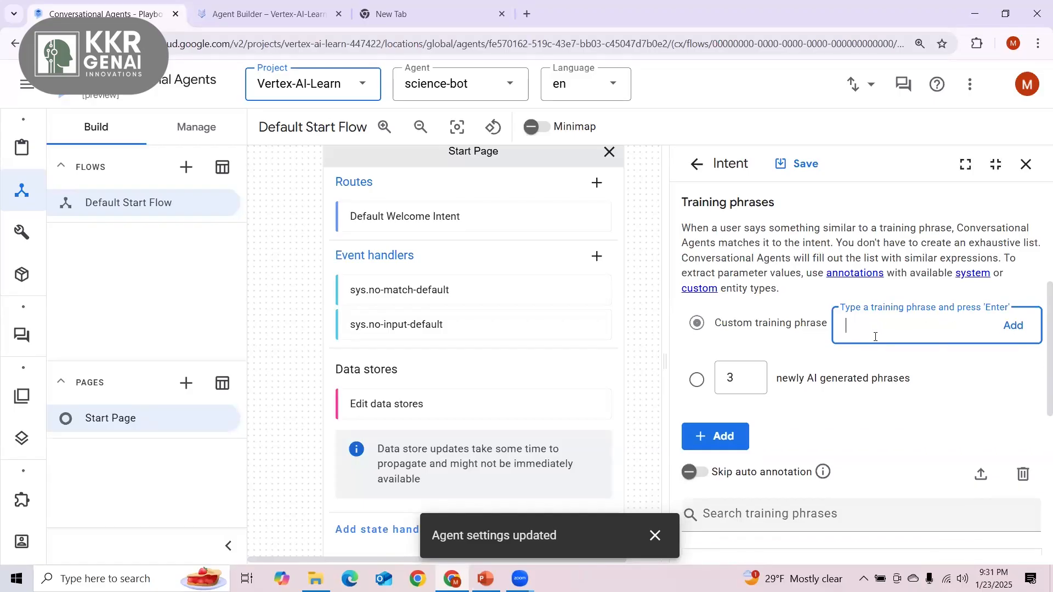
pyautogui.scroll(-3, 875, 337)
pyautogui.scroll(-1, 751, 462)
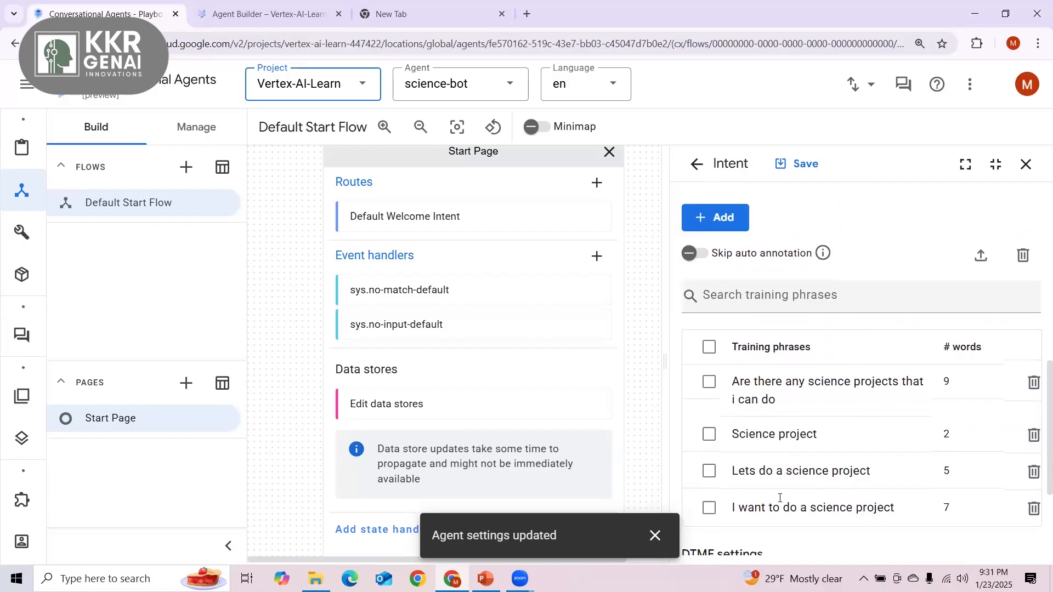
# Check the Science projects intent's description and training phrases, and save the intent.
pyautogui.scroll(-2, 780, 498)
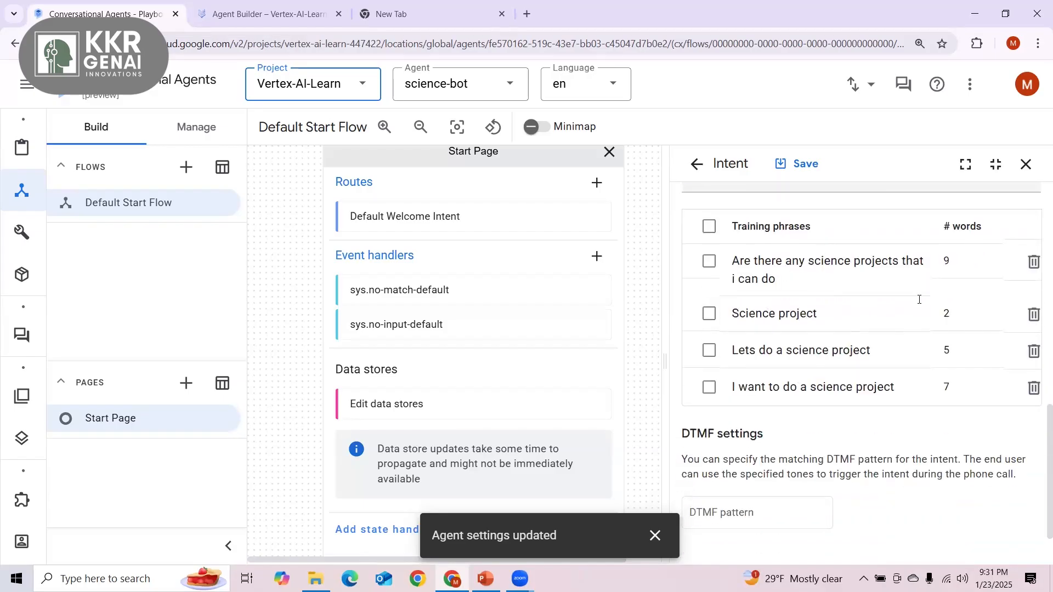
pyautogui.scroll(6, 721, 324)
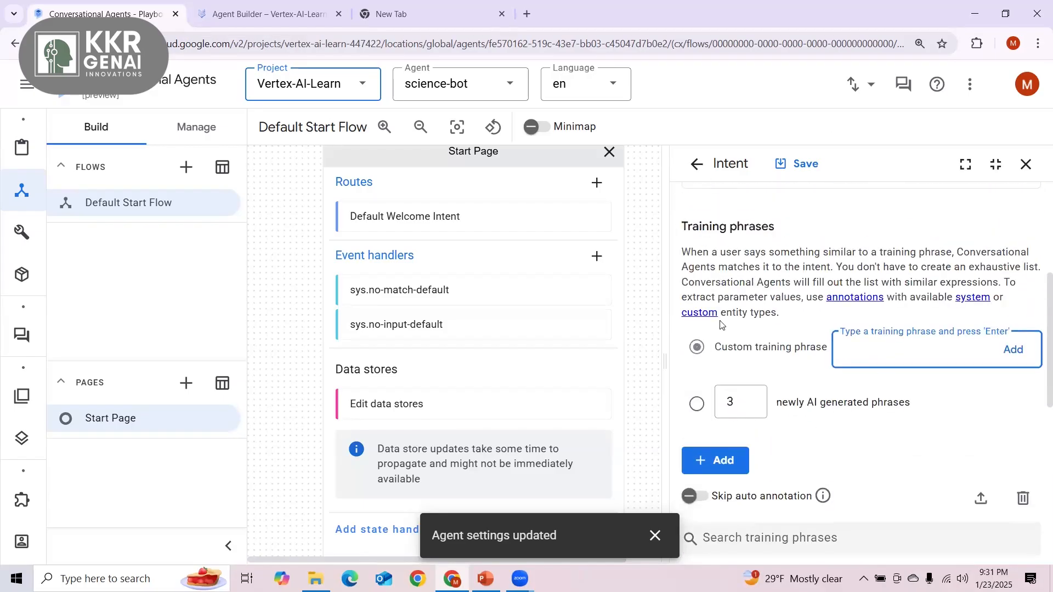
pyautogui.scroll(2, 761, 417)
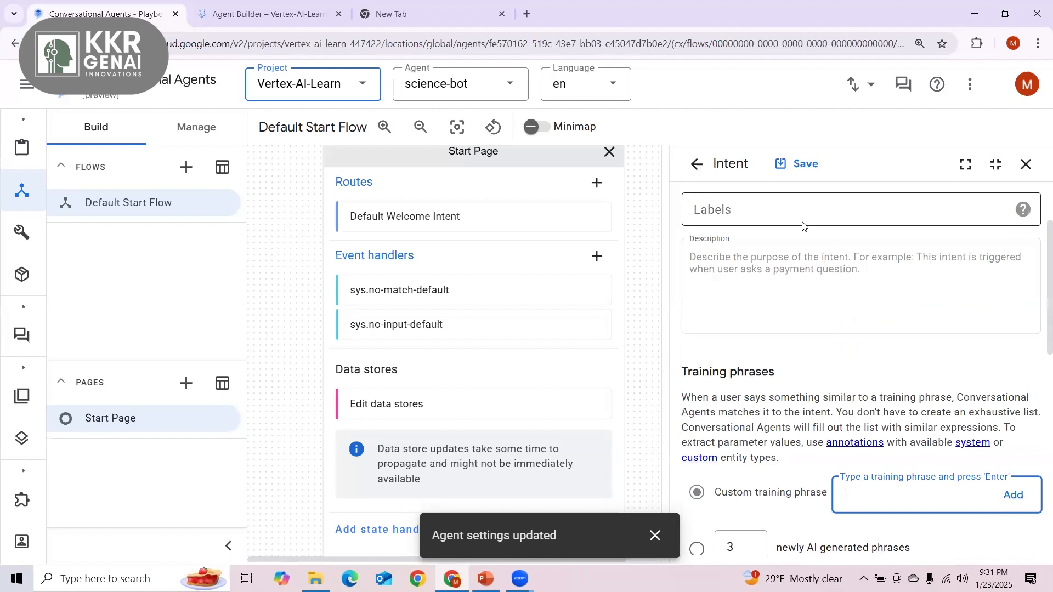
pyautogui.scroll(-6, 851, 277)
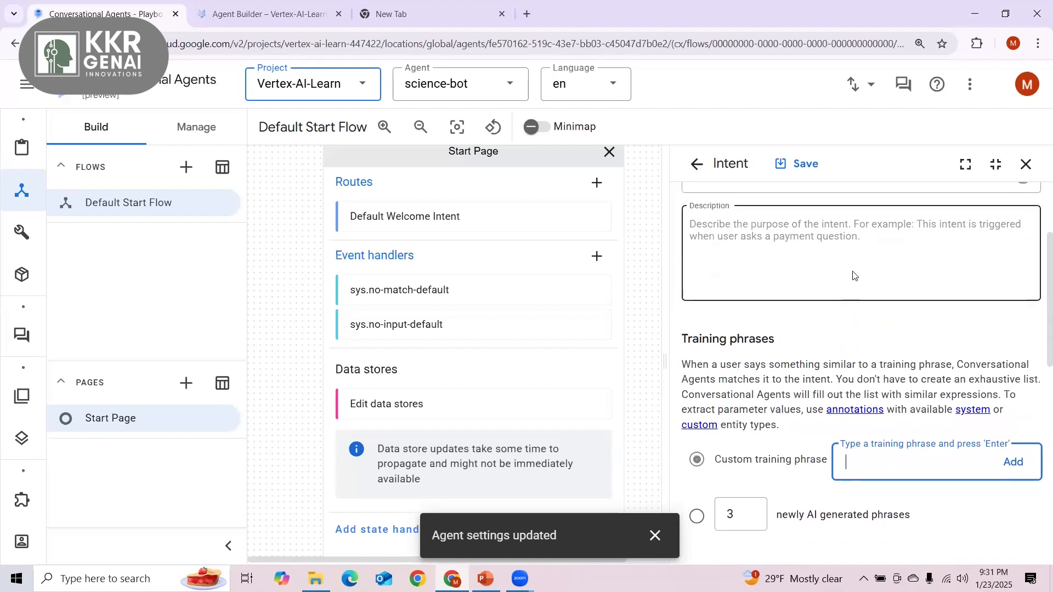
pyautogui.scroll(-3, 742, 430)
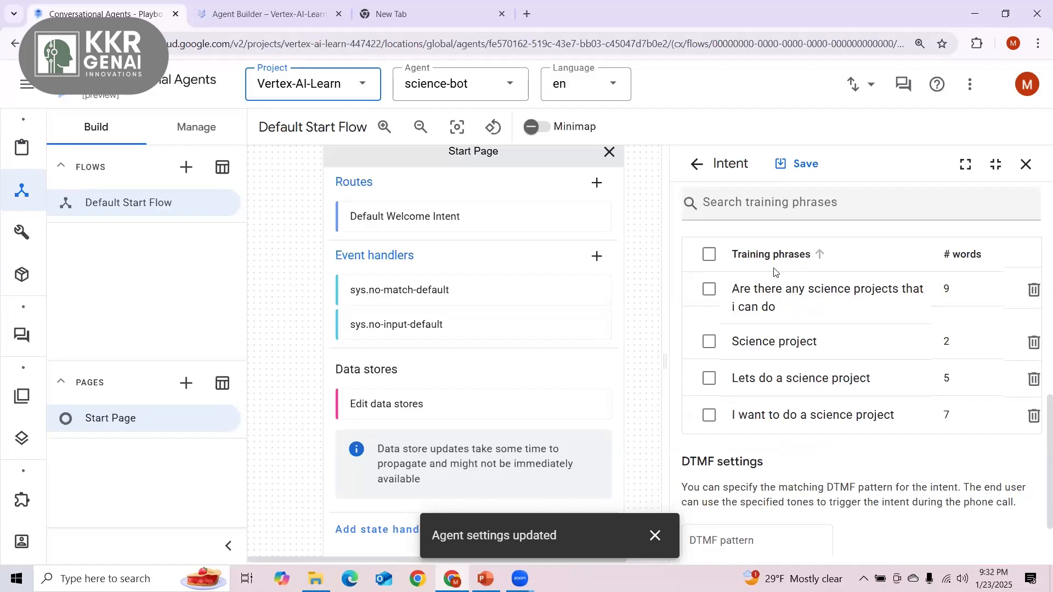
pyautogui.click(793, 174)
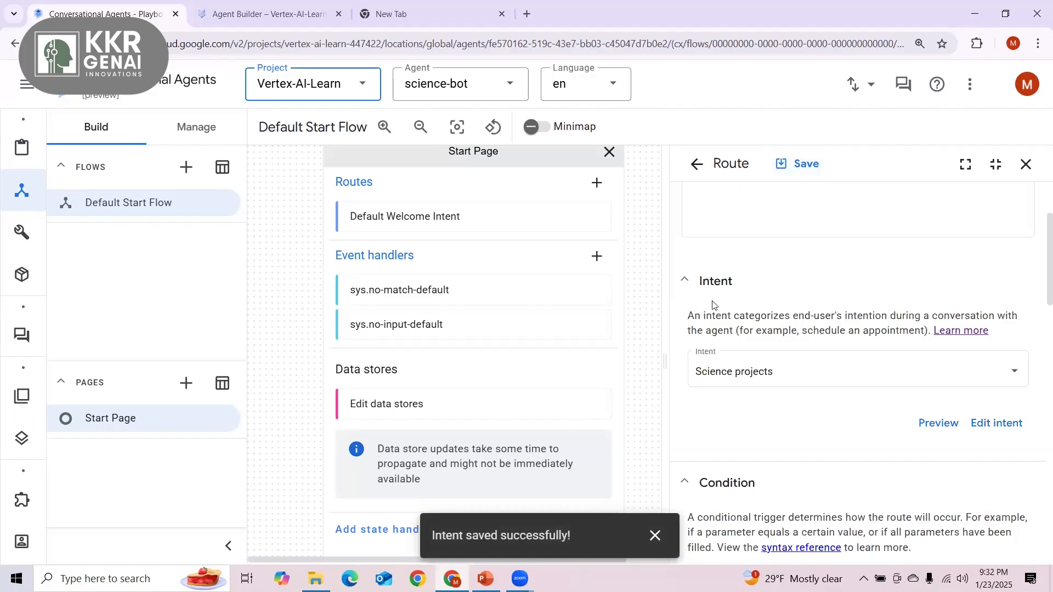
# Enter "This will navigate to projects flow" as the description of the new route.
pyautogui.click(715, 305)
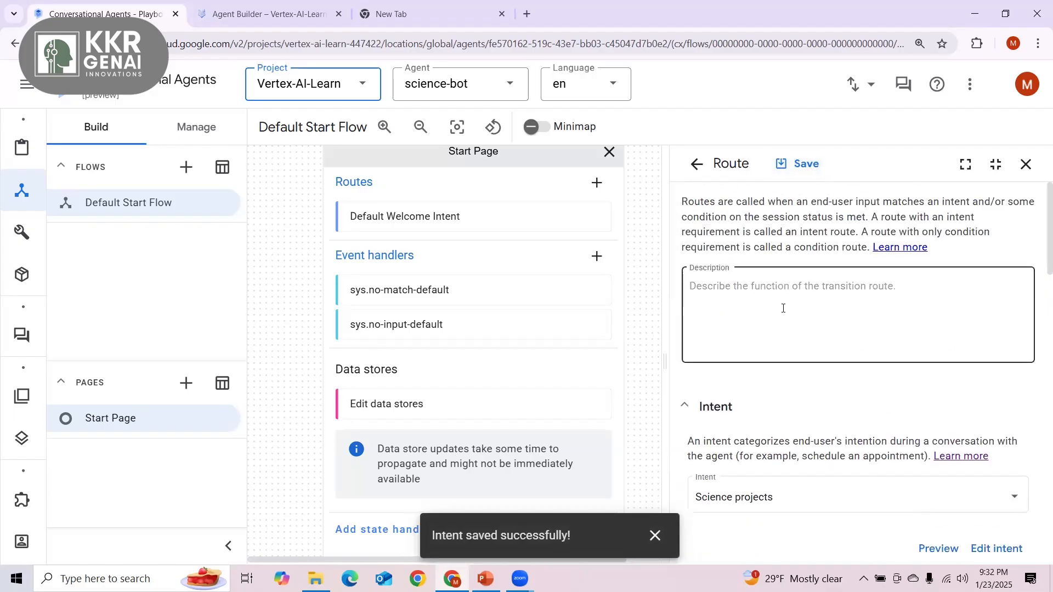
pyautogui.scroll(-6, 784, 308)
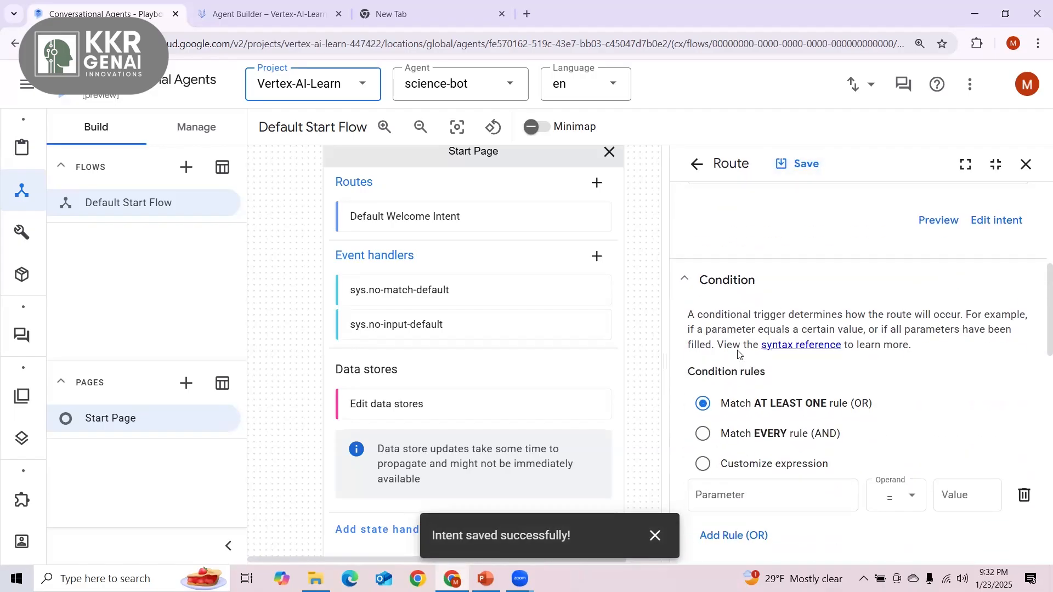
pyautogui.scroll(-1, 739, 354)
pyautogui.scroll(-3, 741, 349)
pyautogui.scroll(10, 713, 346)
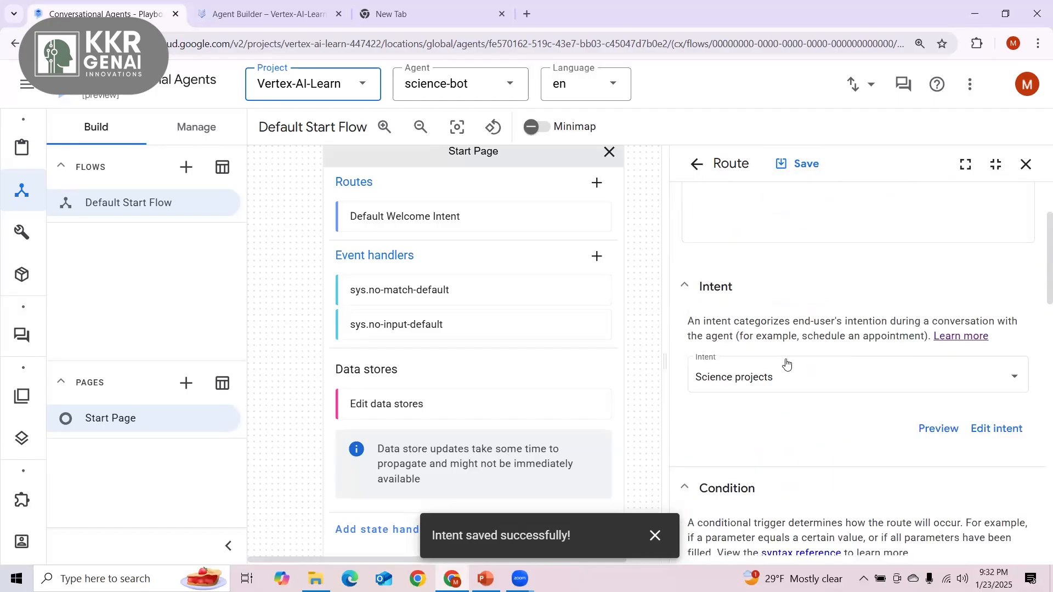
pyautogui.scroll(-1, 712, 349)
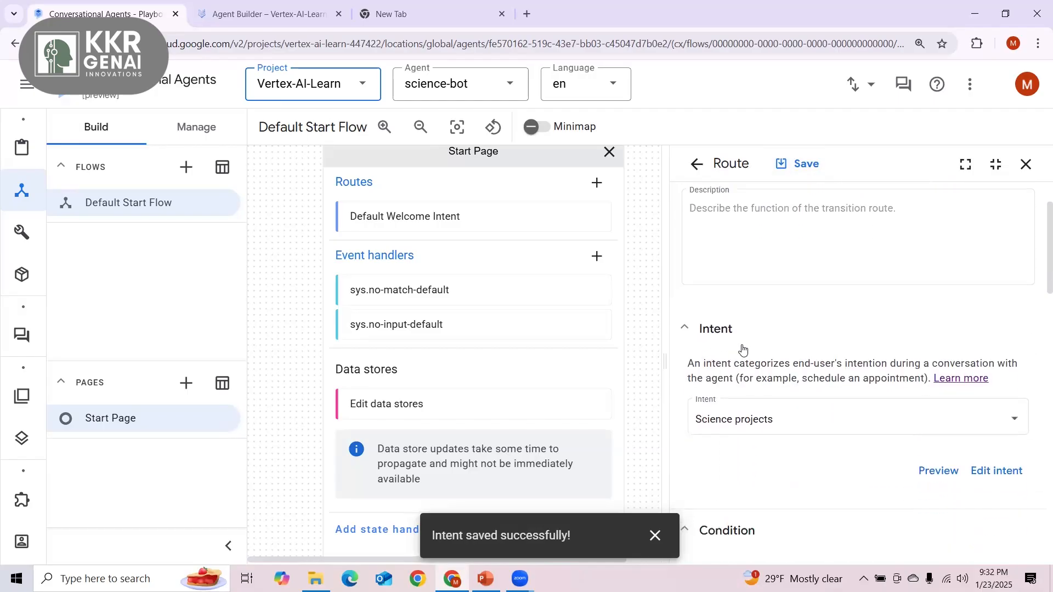
pyautogui.scroll(1, 696, 318)
pyautogui.click(693, 329)
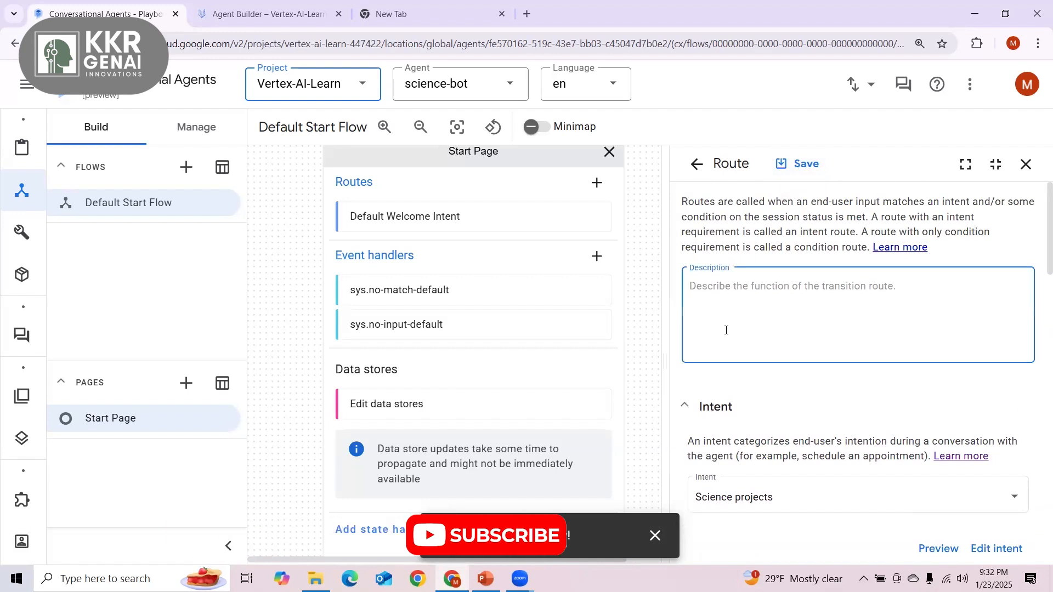
pyautogui.write('Tho')
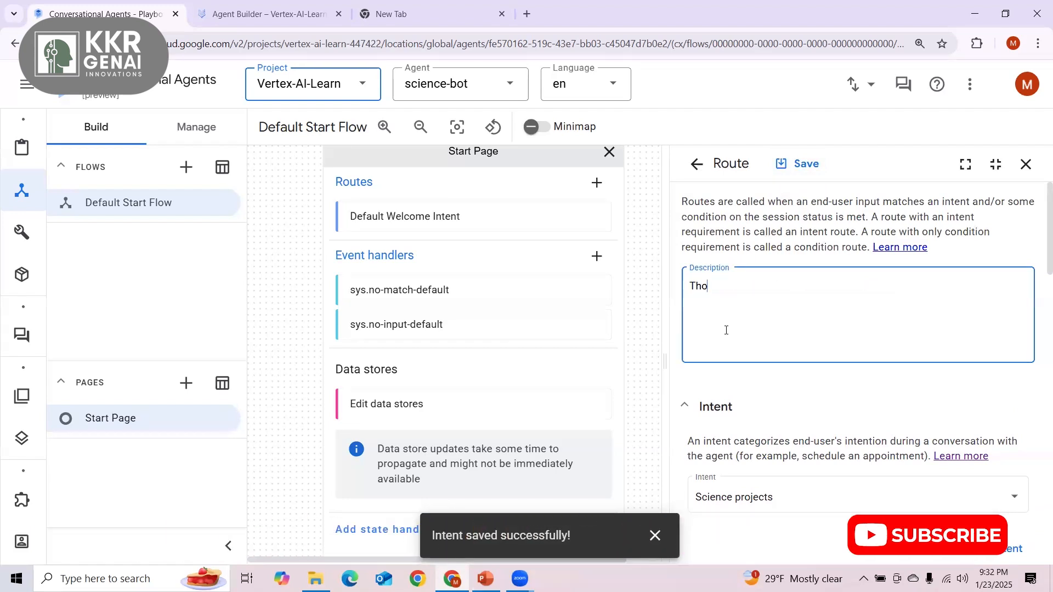
pyautogui.write('will nagi')
pyautogui.press('BackSpace')
pyautogui.press('BackSpace')
pyautogui.write('vio')
pyautogui.press('BackSpace')
pyautogui.write('gate')
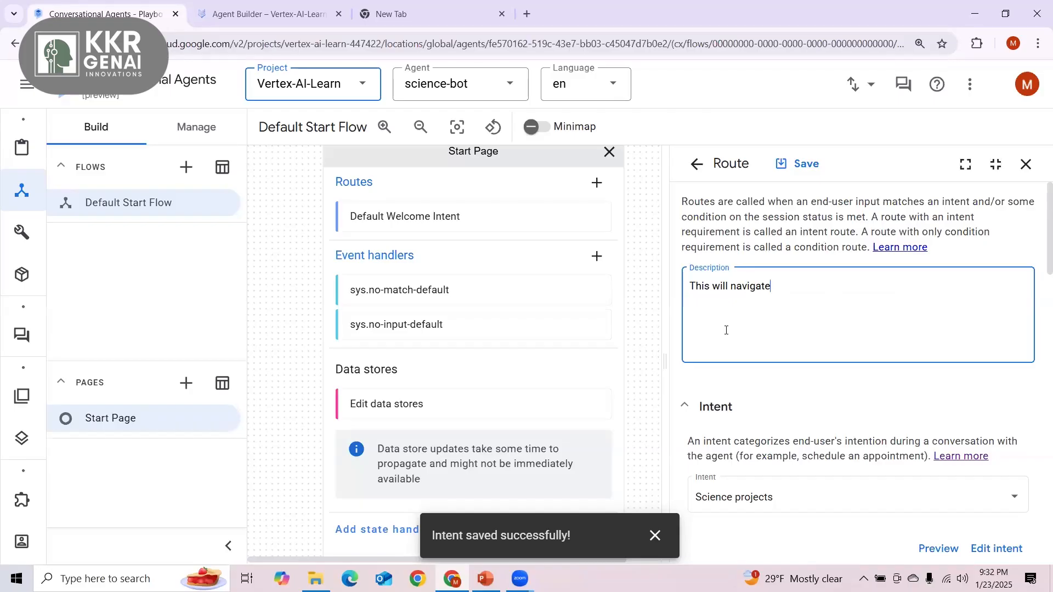
pyautogui.write(' to projects flow')
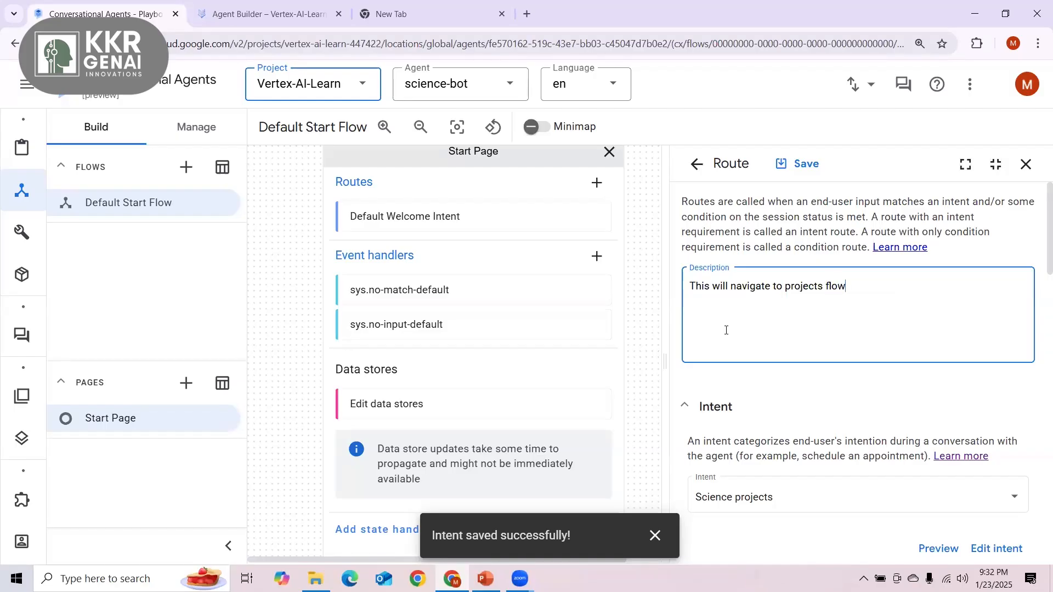
# Examine the route's intent selection, condition rules and fulfillment section.
pyautogui.scroll(-2, 884, 290)
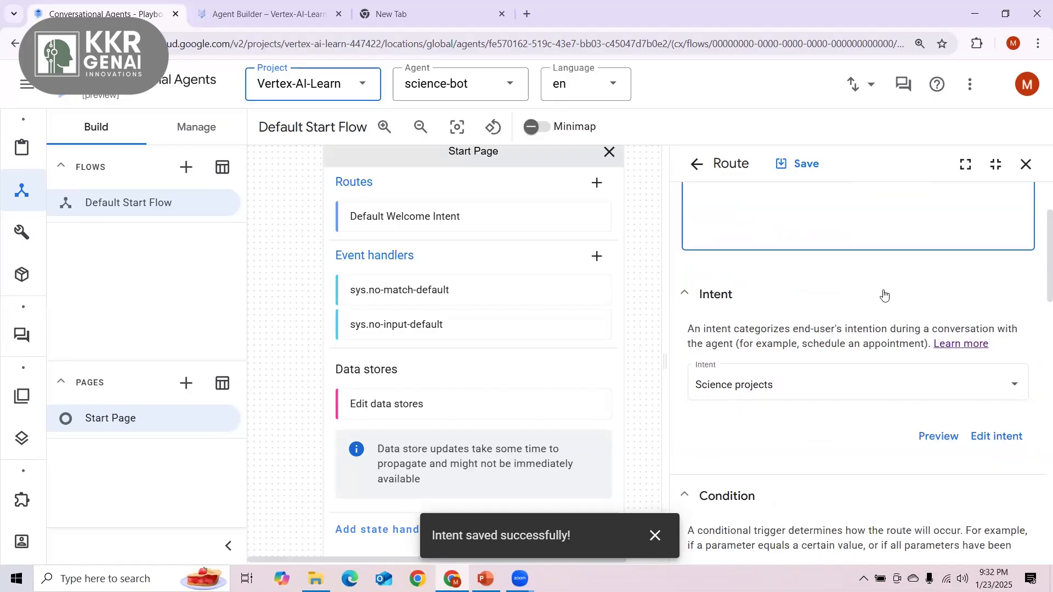
pyautogui.scroll(-3, 808, 267)
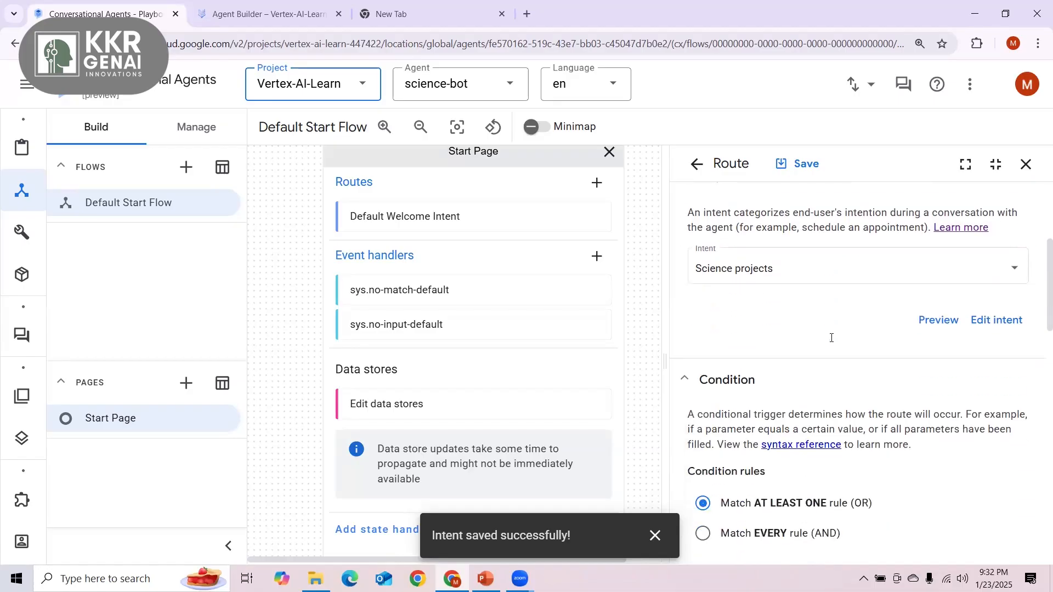
pyautogui.scroll(5, 794, 367)
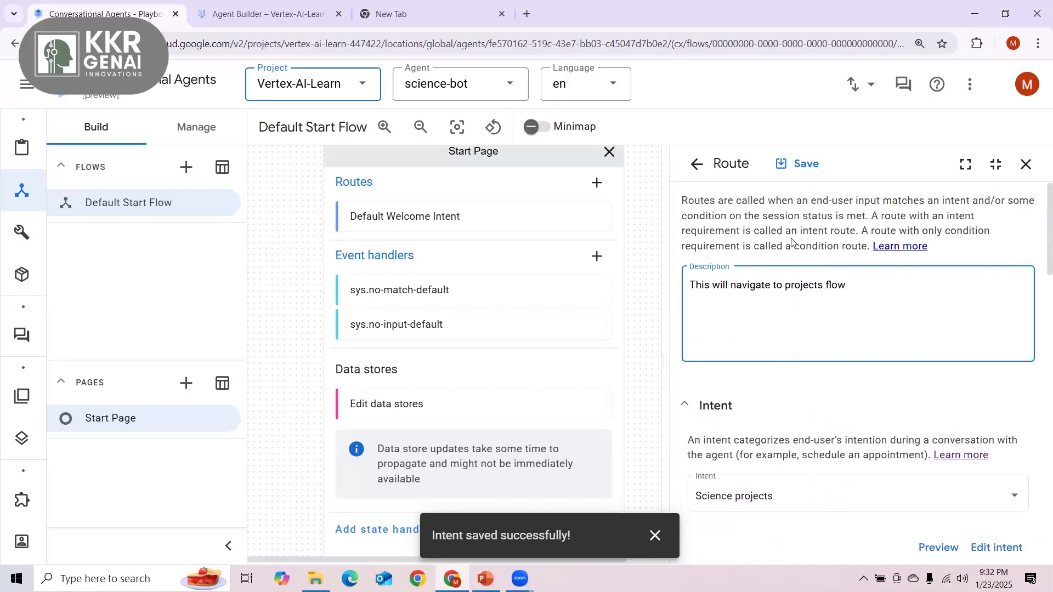
pyautogui.scroll(-3, 796, 362)
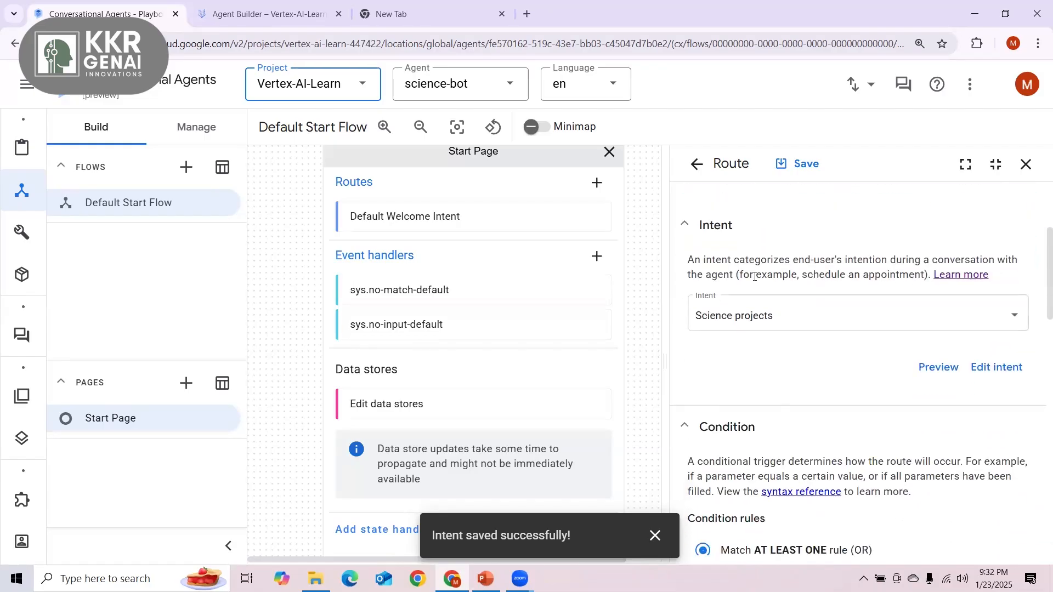
pyautogui.scroll(-2, 728, 314)
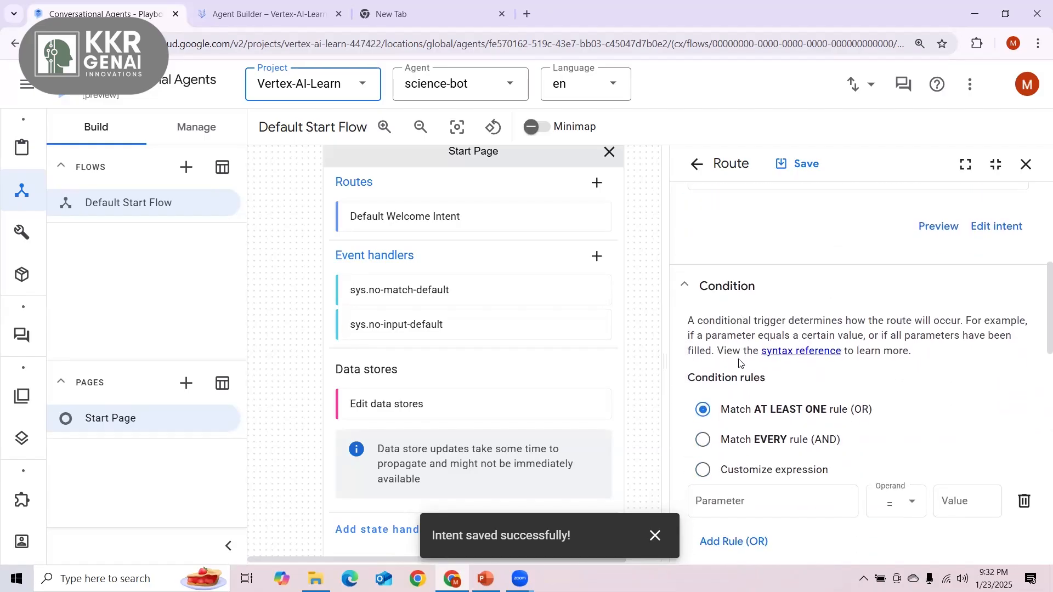
pyautogui.scroll(-1, 734, 219)
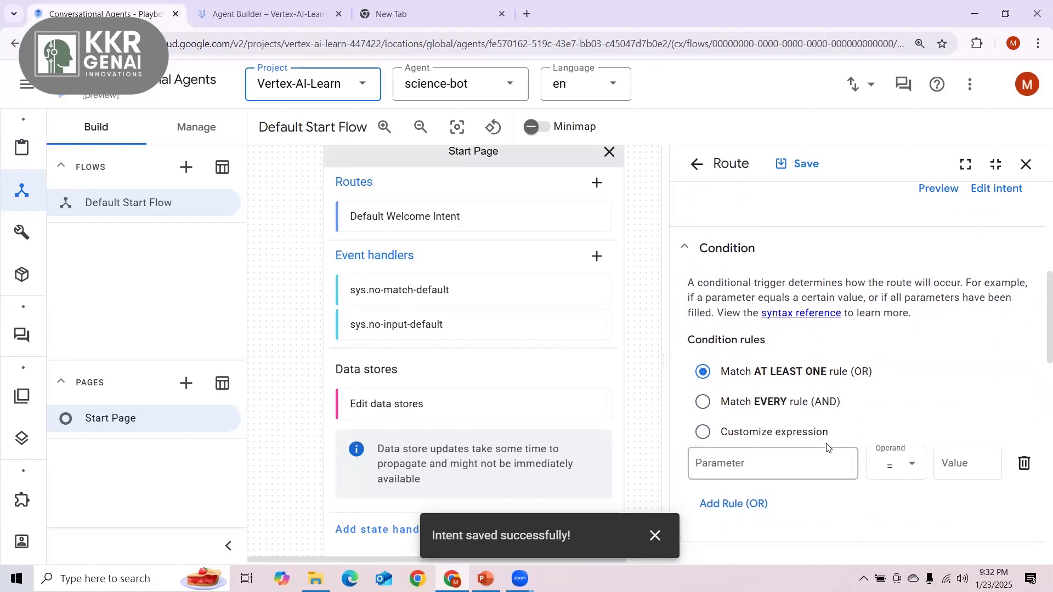
pyautogui.scroll(-1, 828, 447)
pyautogui.scroll(-1, 827, 448)
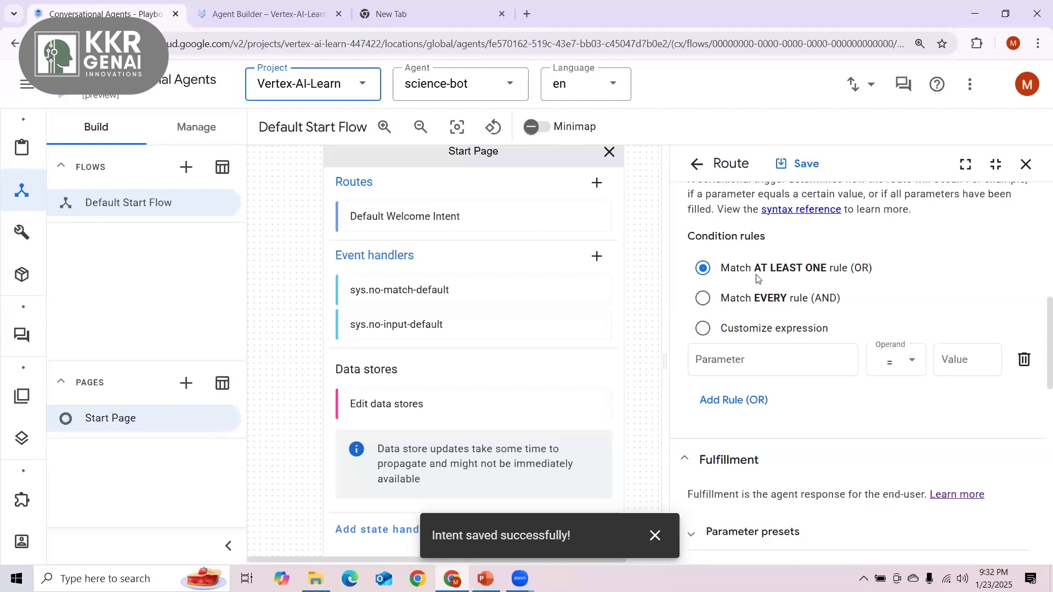
pyautogui.scroll(-3, 765, 291)
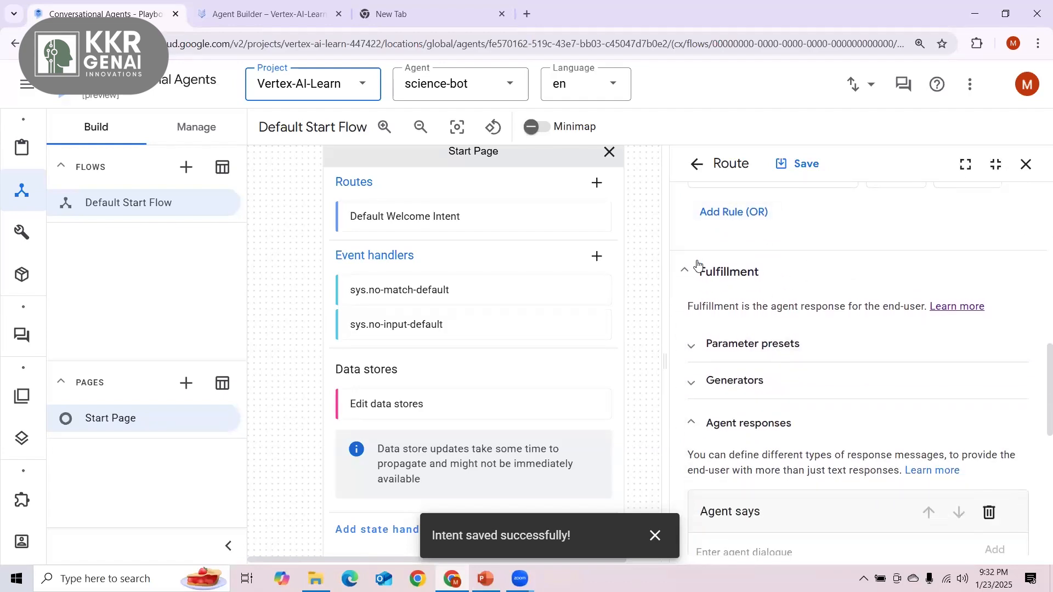
pyautogui.scroll(10, 747, 263)
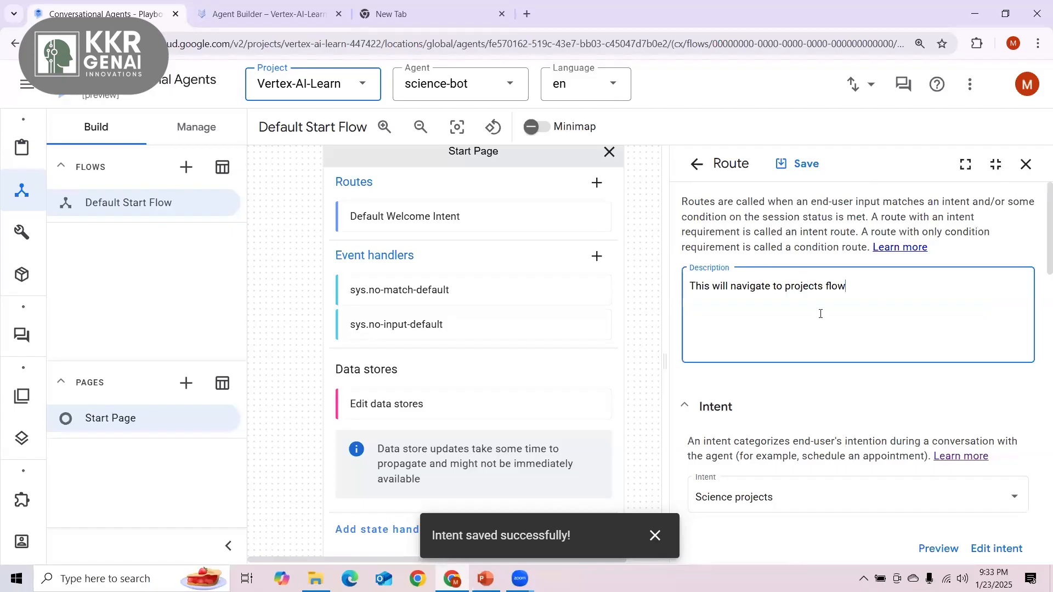
# Enter the agent response "You reached the project section. Lets go!!" in the route's fulfillment.
pyautogui.scroll(-9, 821, 314)
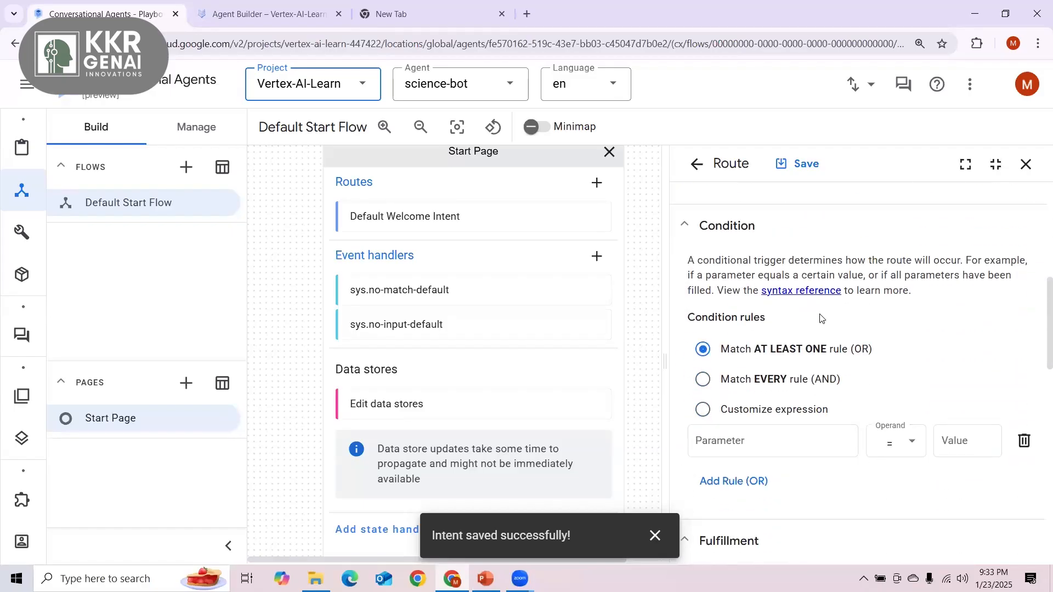
pyautogui.scroll(-5, 821, 318)
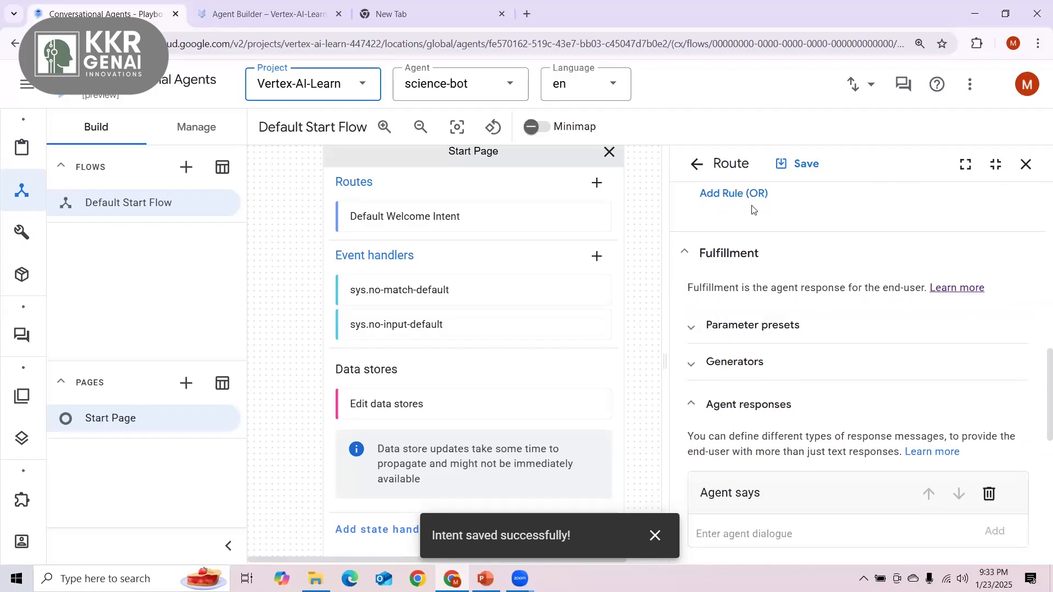
pyautogui.scroll(-1, 771, 376)
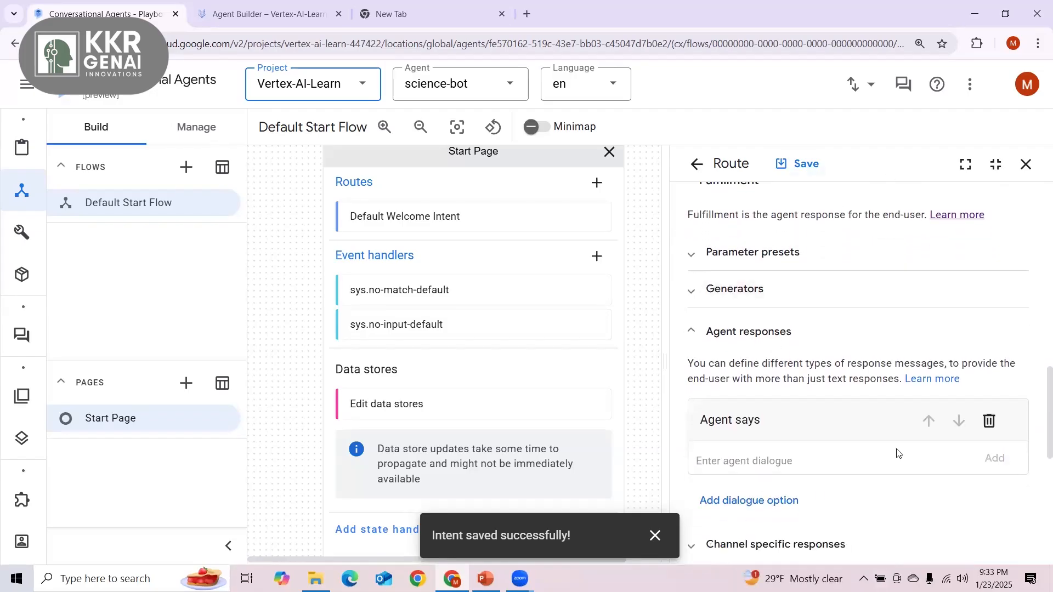
pyautogui.scroll(-4, 896, 450)
pyautogui.scroll(2, 823, 433)
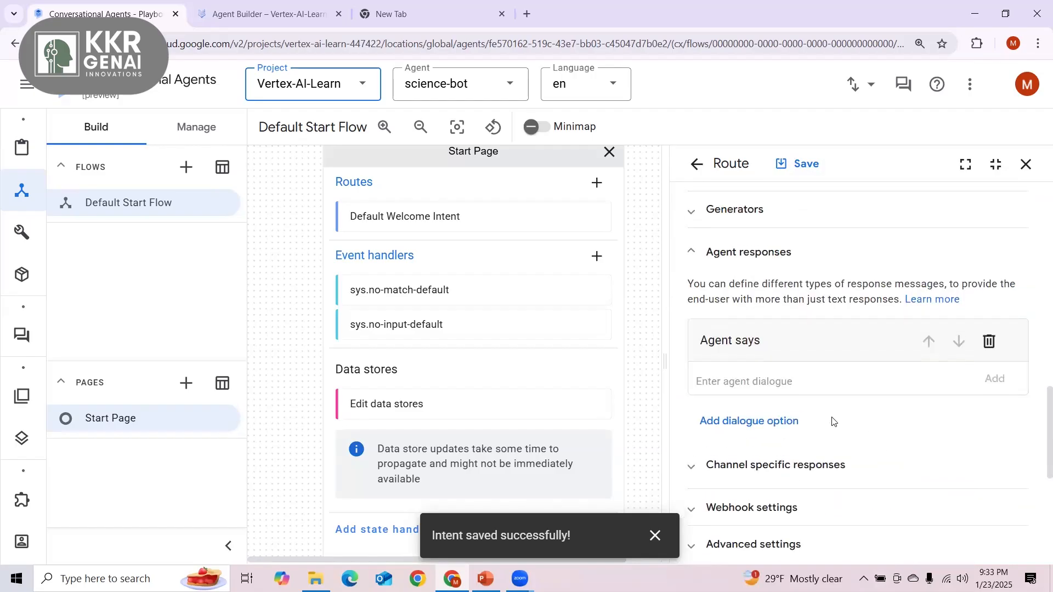
pyautogui.click(796, 380)
pyautogui.write('You re')
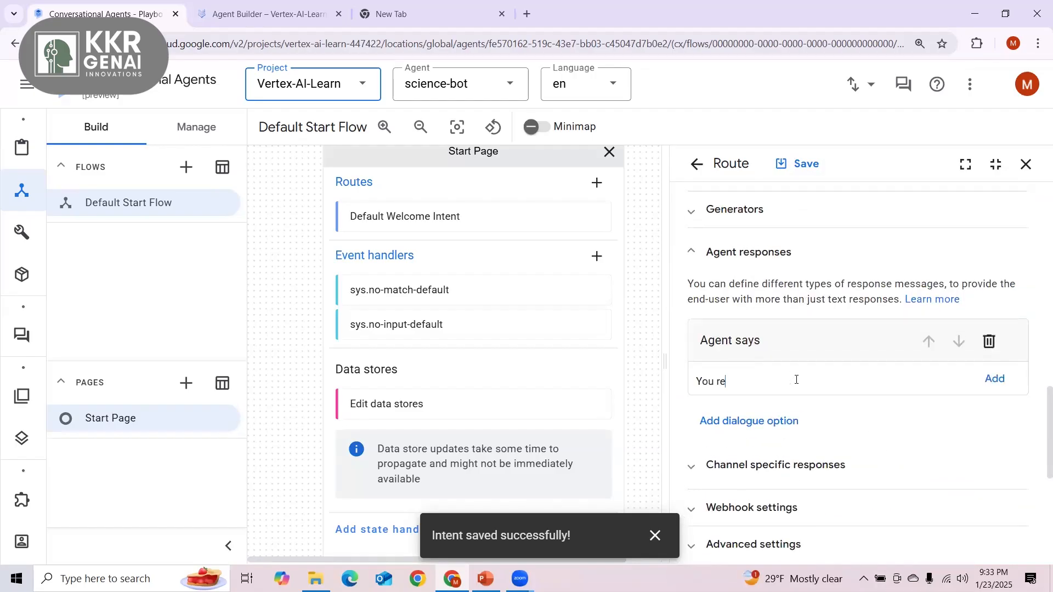
pyautogui.write('ached the project section. Lets go!!')
# Set the route's transition to a new flow named "projects" and save the route.
pyautogui.scroll(-2, 831, 419)
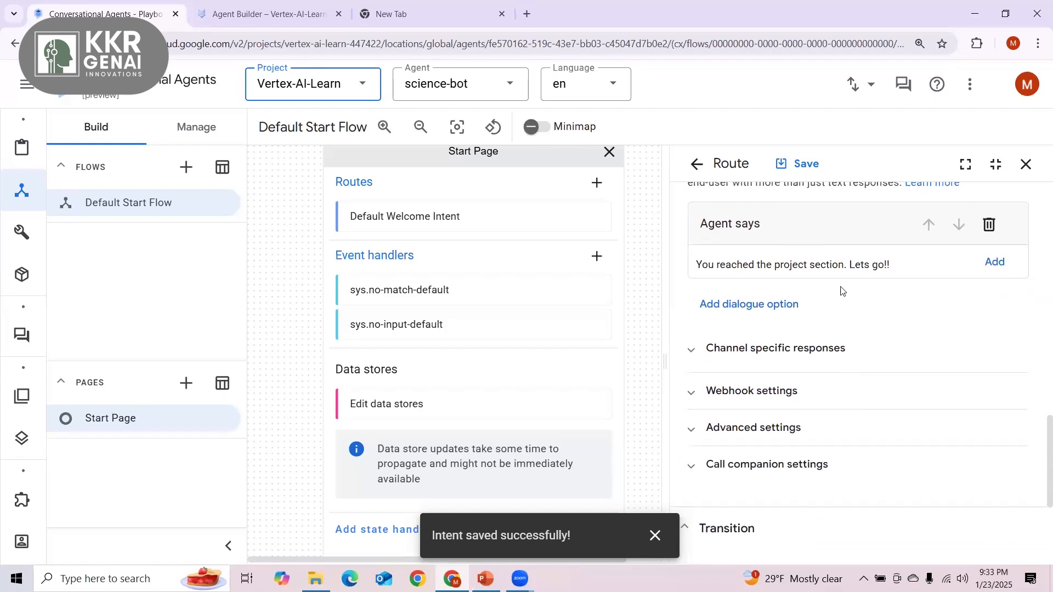
pyautogui.scroll(-2, 778, 307)
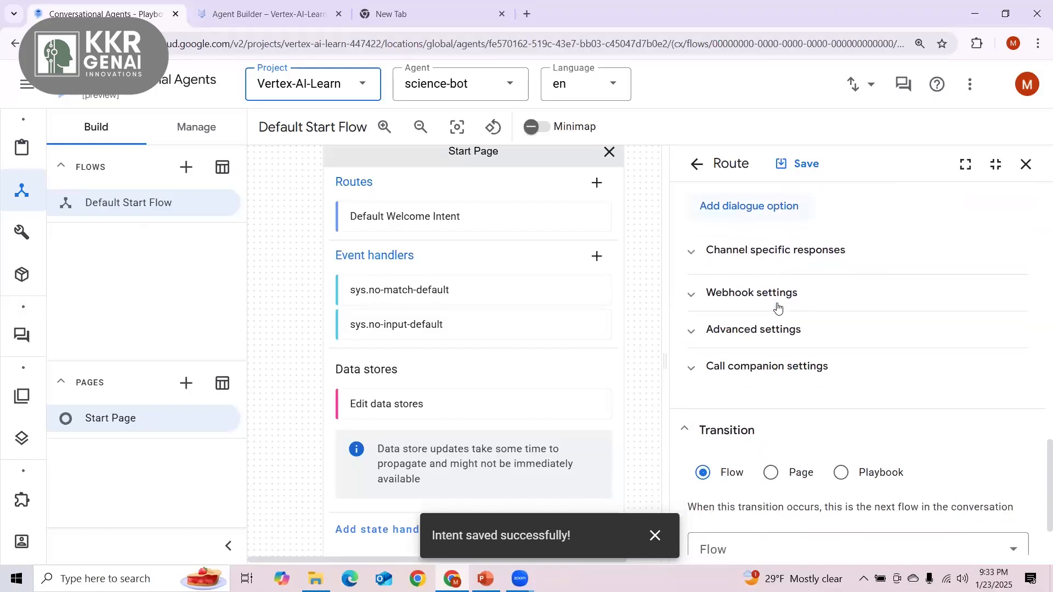
pyautogui.scroll(-1, 778, 307)
pyautogui.scroll(-1, 778, 307)
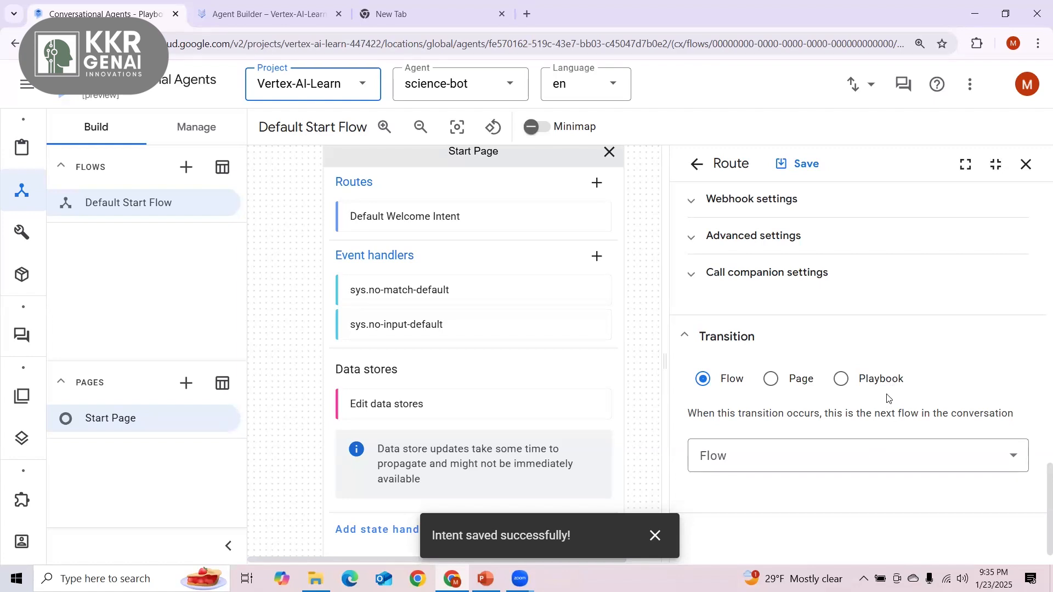
pyautogui.click(807, 462)
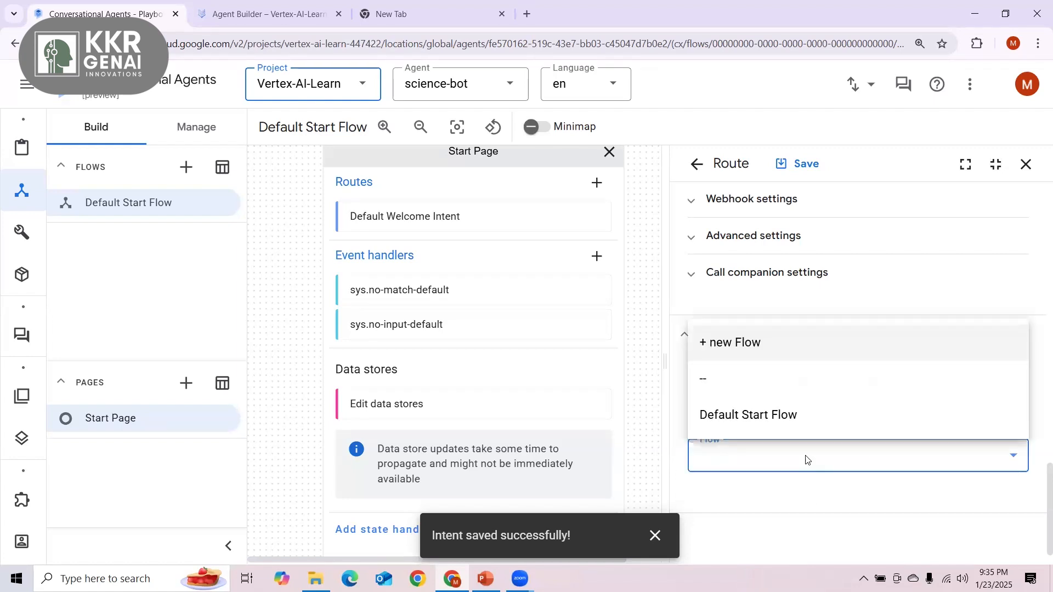
pyautogui.click(760, 347)
pyautogui.click(741, 502)
pyautogui.write('p')
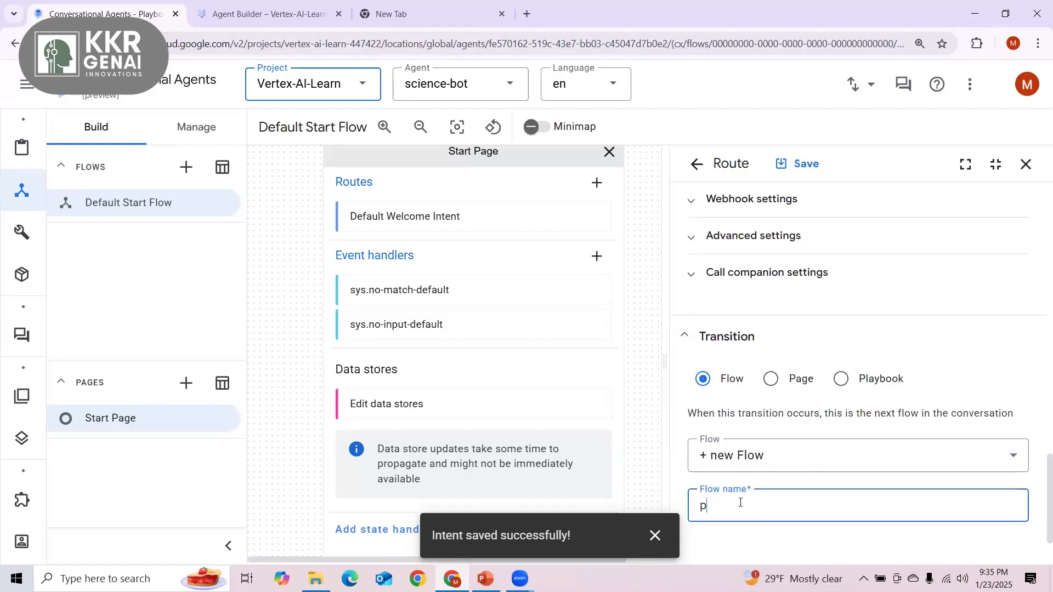
pyautogui.write('rojects')
pyautogui.click(815, 176)
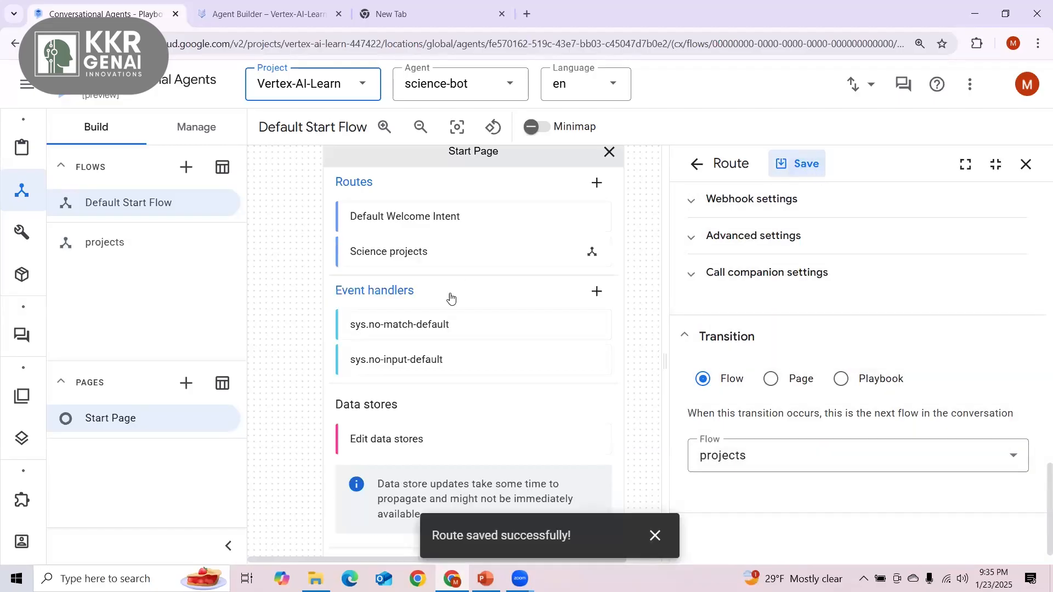
# Open the new projects flow.
pyautogui.click(118, 244)
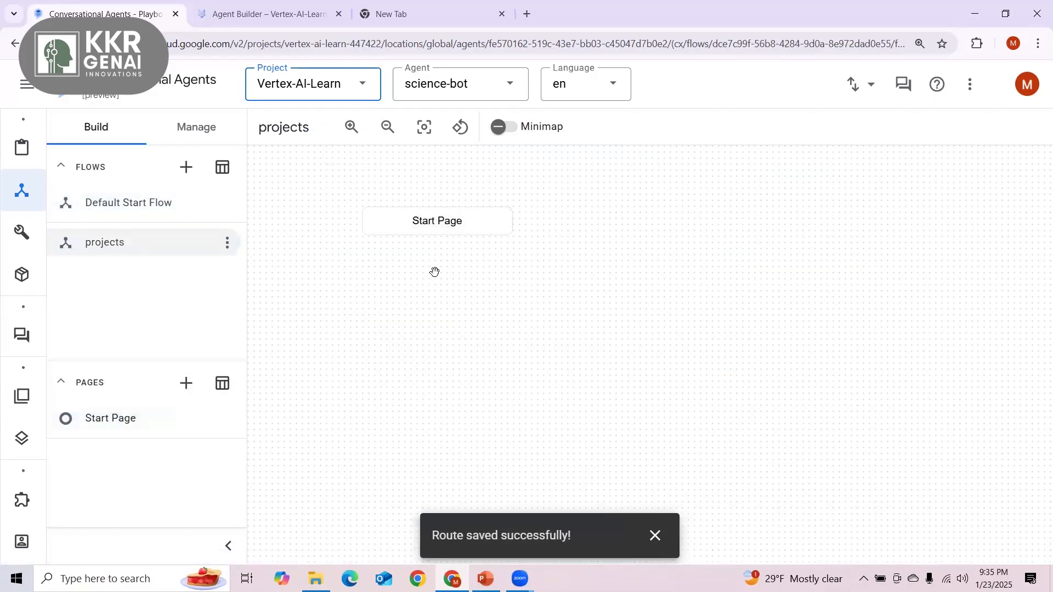
pyautogui.click(433, 229)
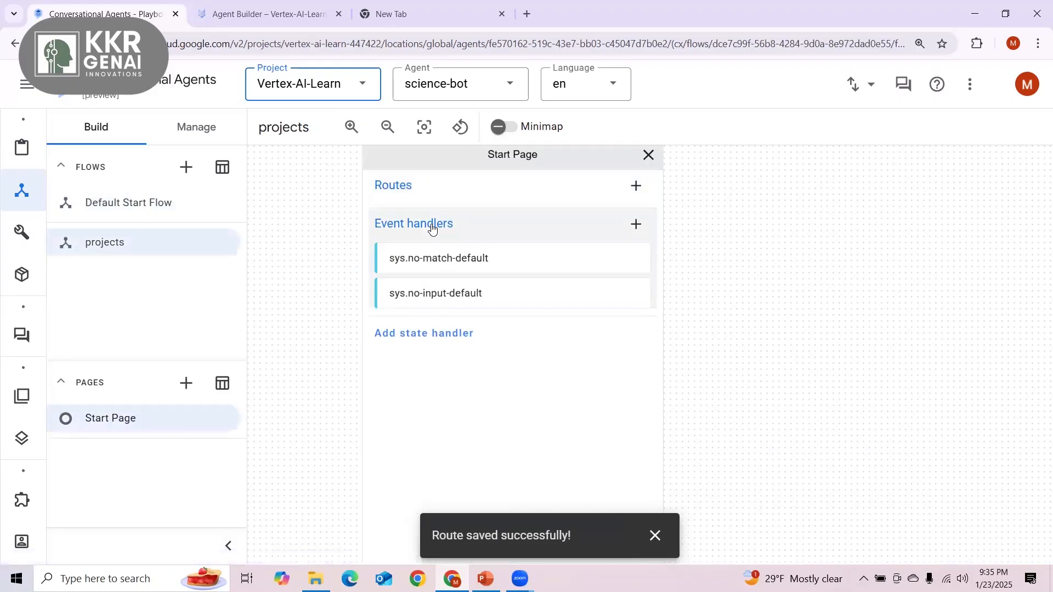
pyautogui.click(430, 193)
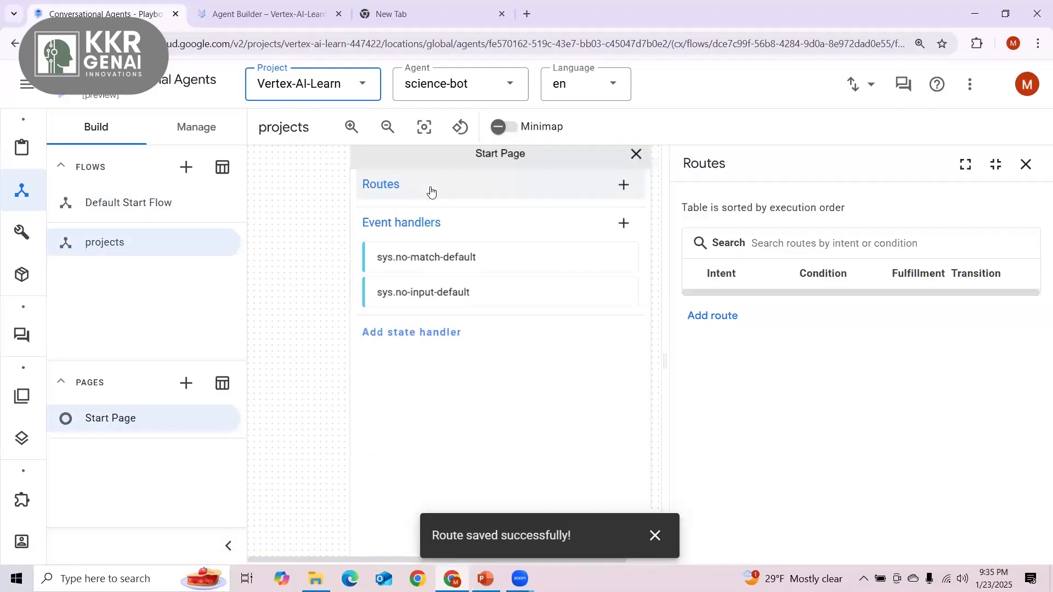
pyautogui.click(176, 204)
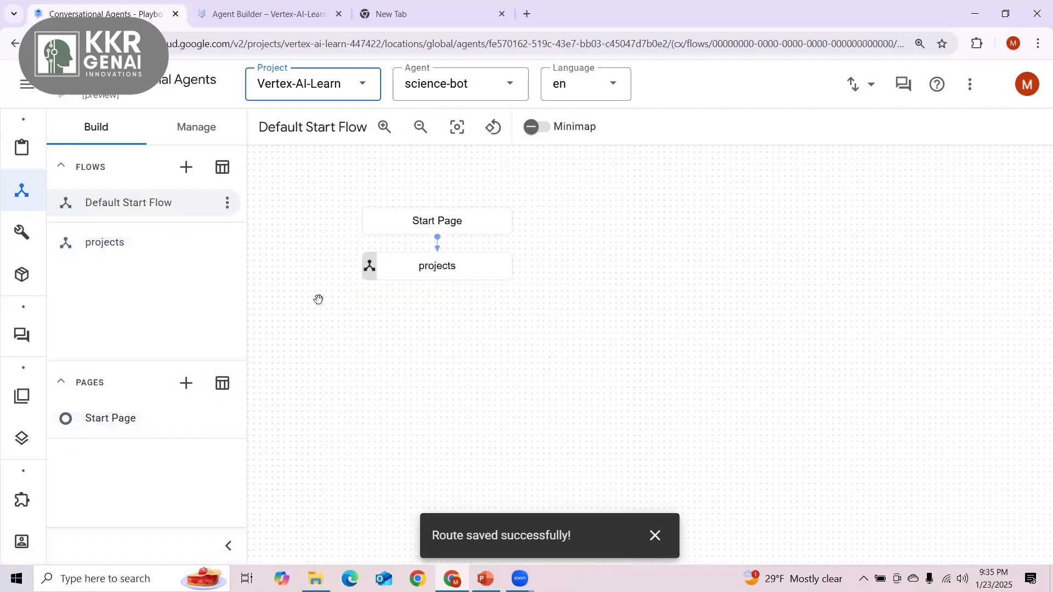
pyautogui.click(151, 245)
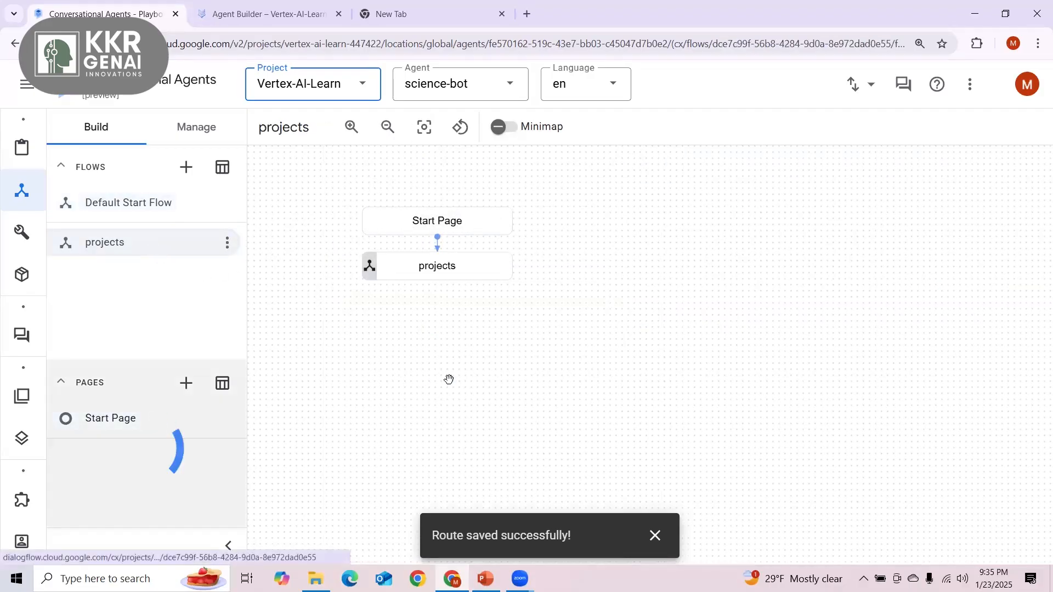
# Add a new route to the Start Page of the projects flow.
pyautogui.click(426, 229)
pyautogui.click(415, 197)
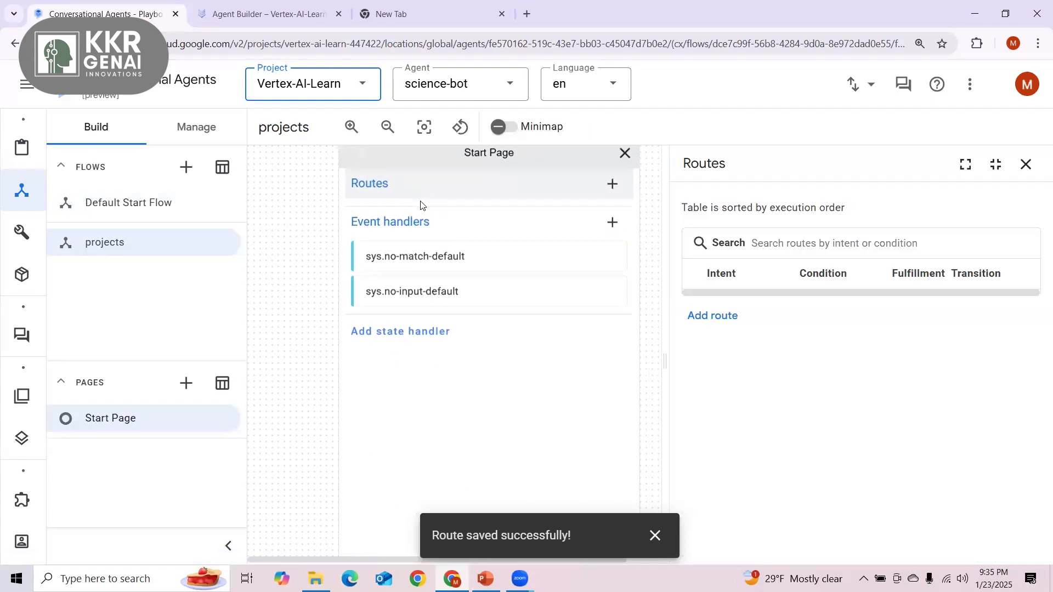
pyautogui.click(717, 316)
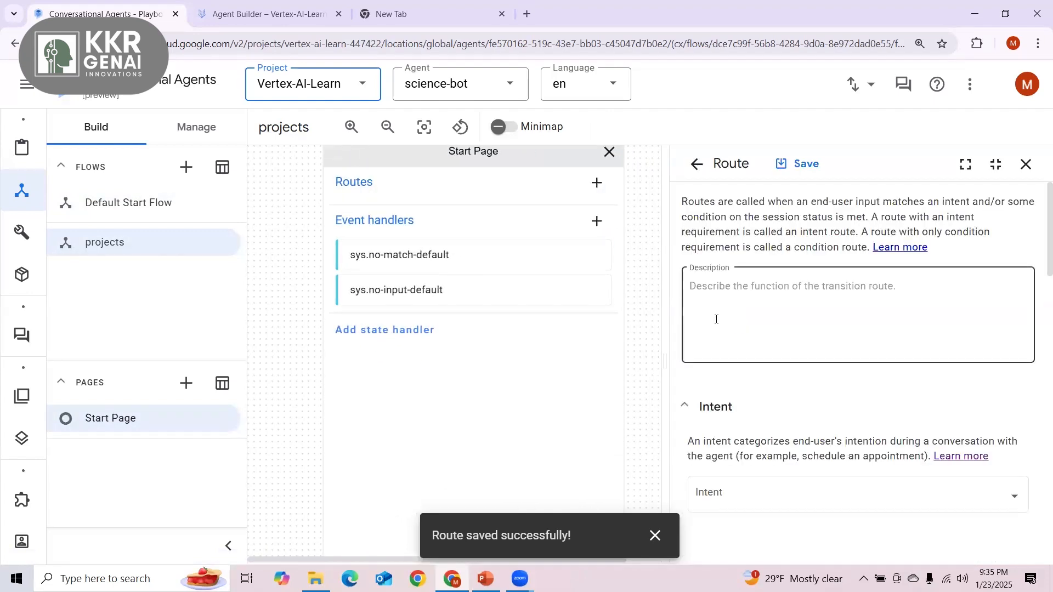
pyautogui.scroll(-1, 755, 406)
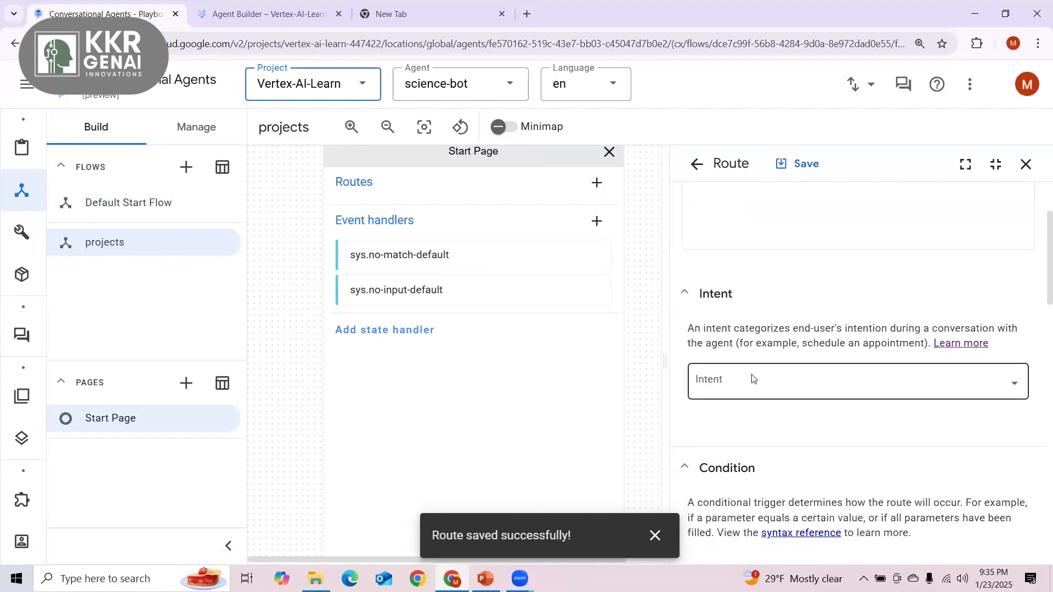
pyautogui.scroll(2, 753, 379)
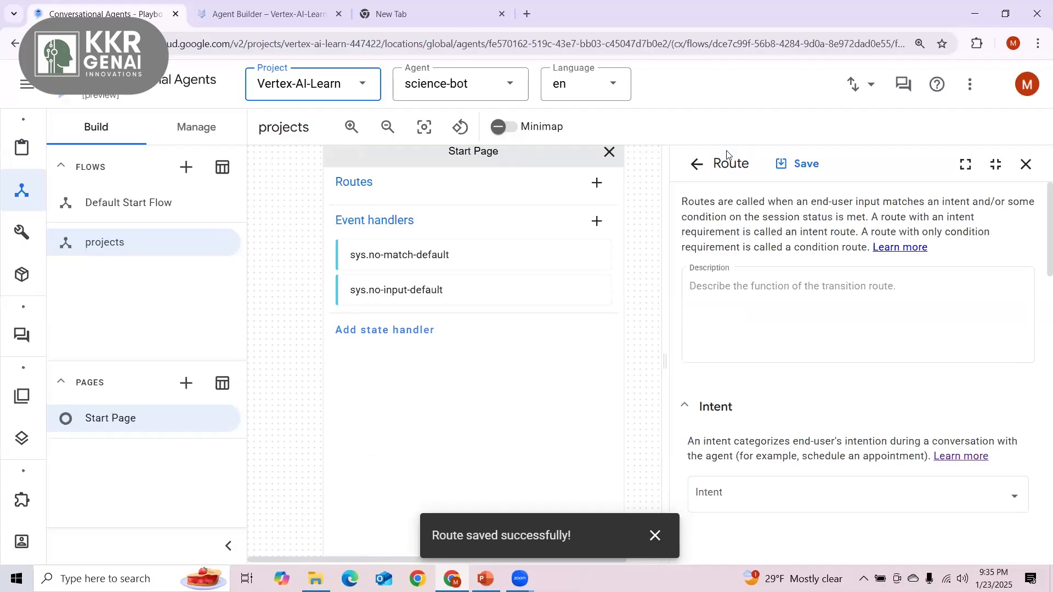
pyautogui.scroll(-2, 774, 362)
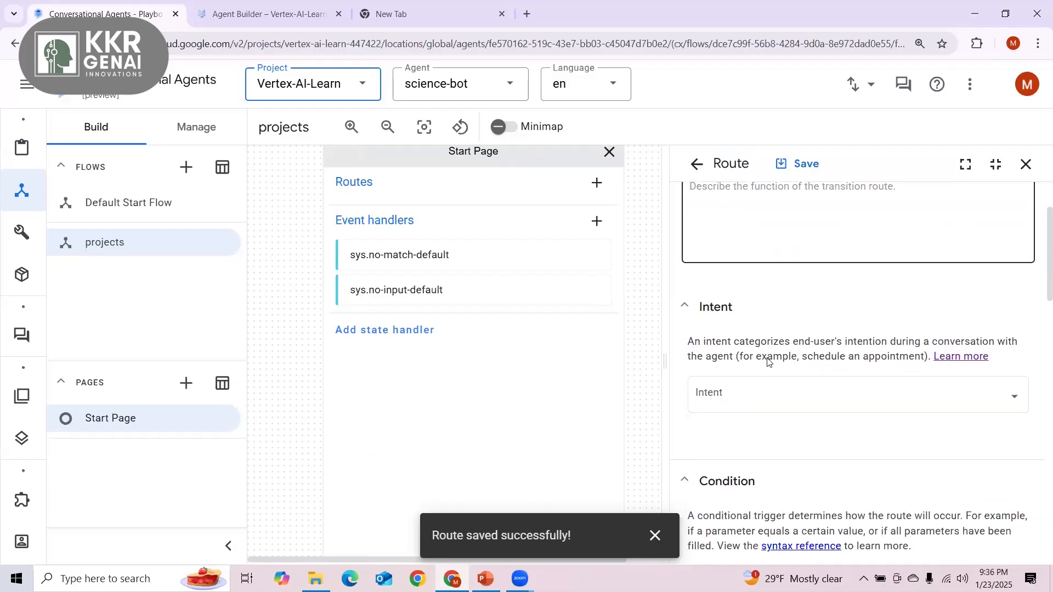
# Create a new intent for the route with the display name "photosynthesis".
pyautogui.click(752, 387)
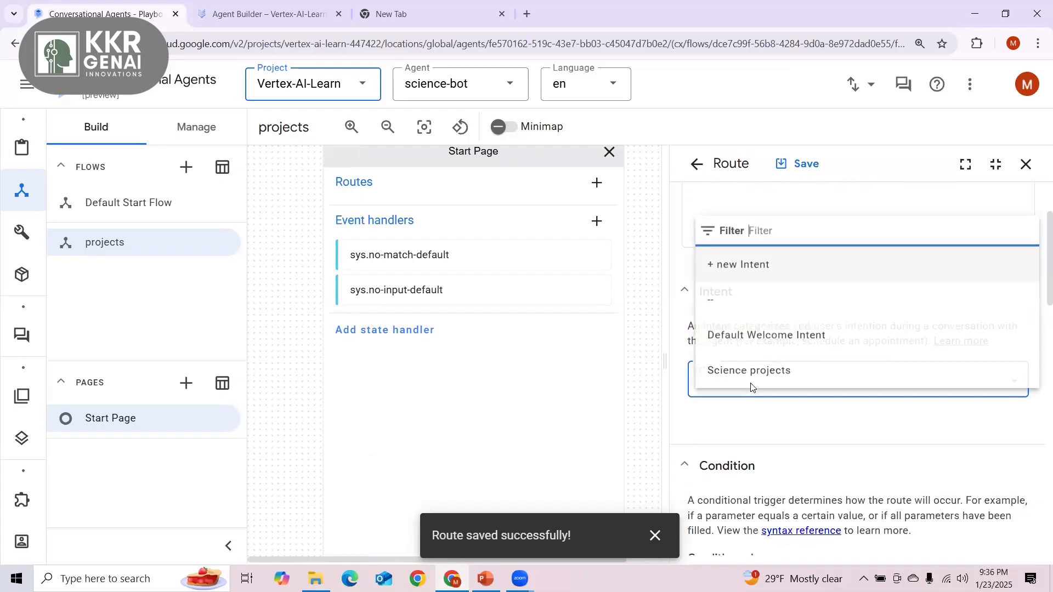
pyautogui.click(754, 267)
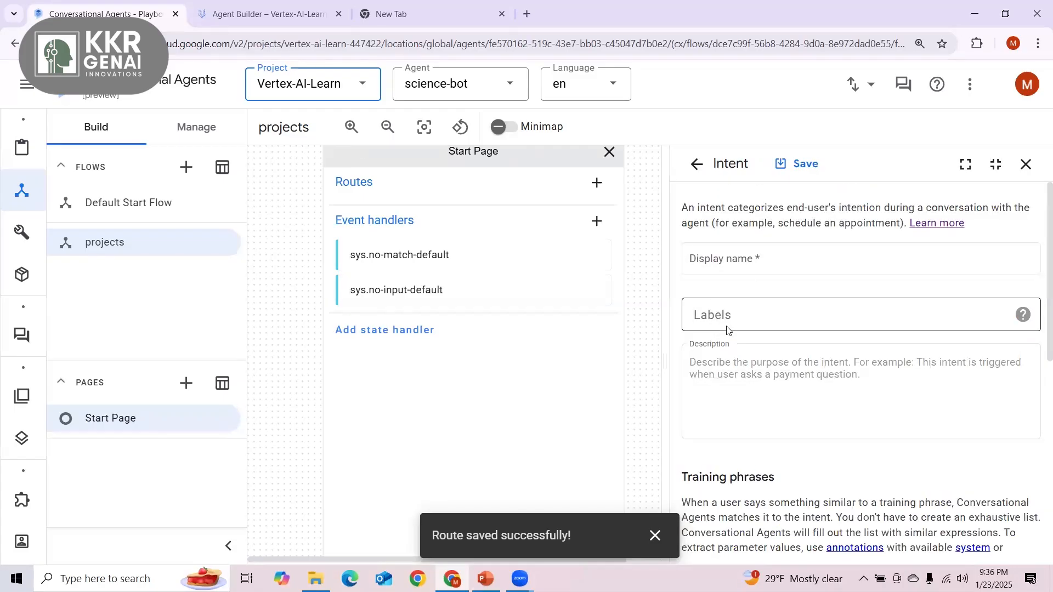
pyautogui.click(741, 261)
pyautogui.write('photo')
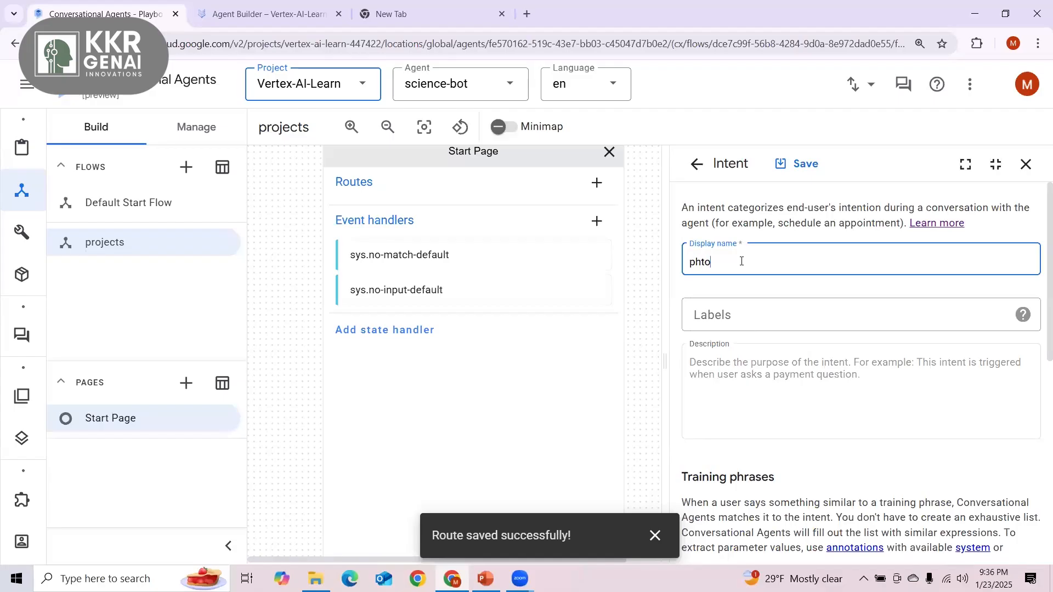
pyautogui.write('synthesis')
# Add the custom training phrase "Photosynthesis" to the intent.
pyautogui.scroll(-4, 795, 356)
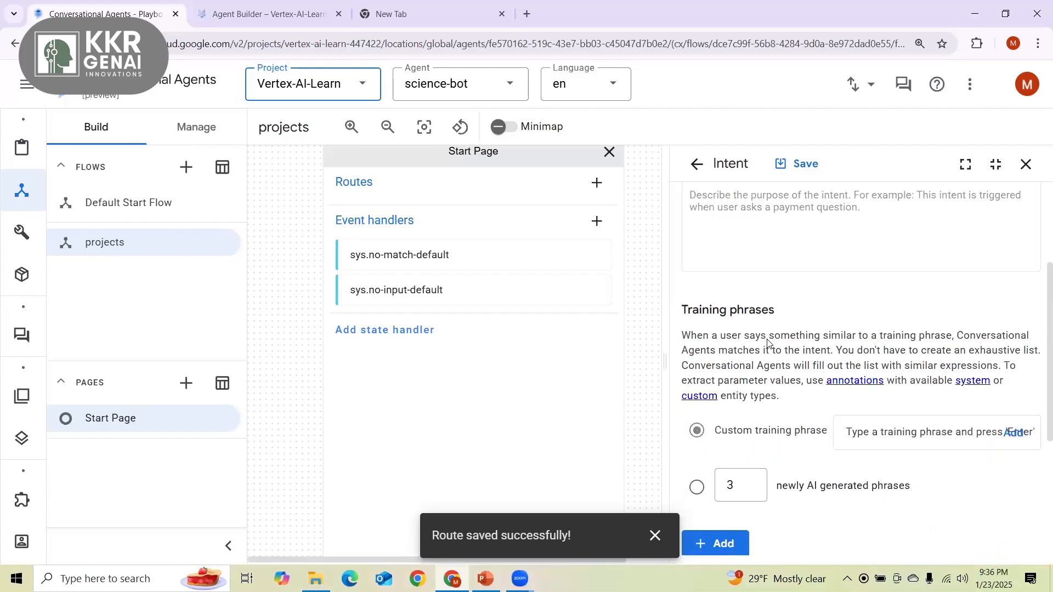
pyautogui.click(869, 383)
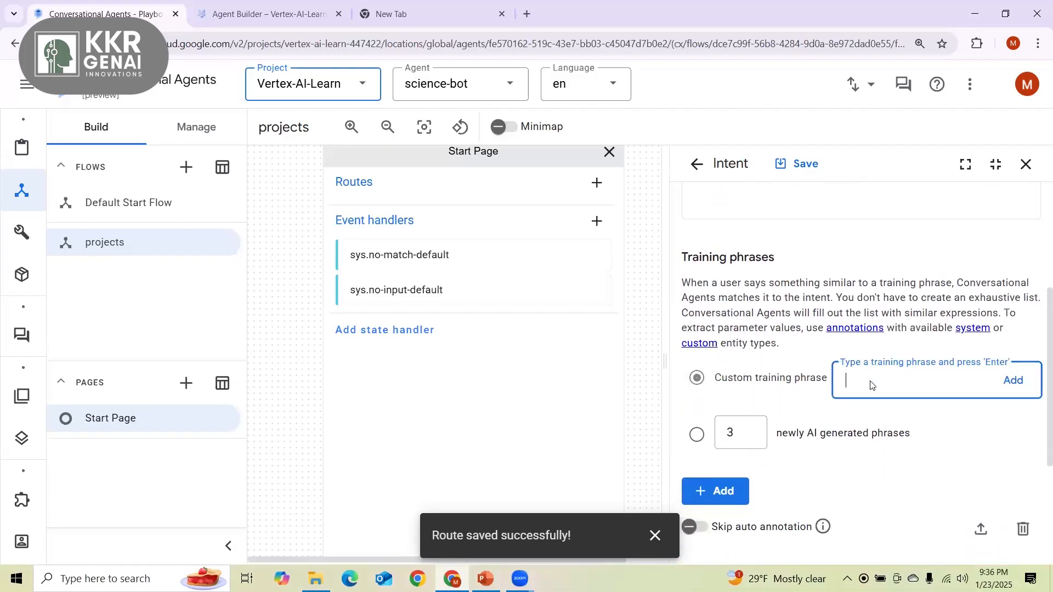
pyautogui.write('Phto')
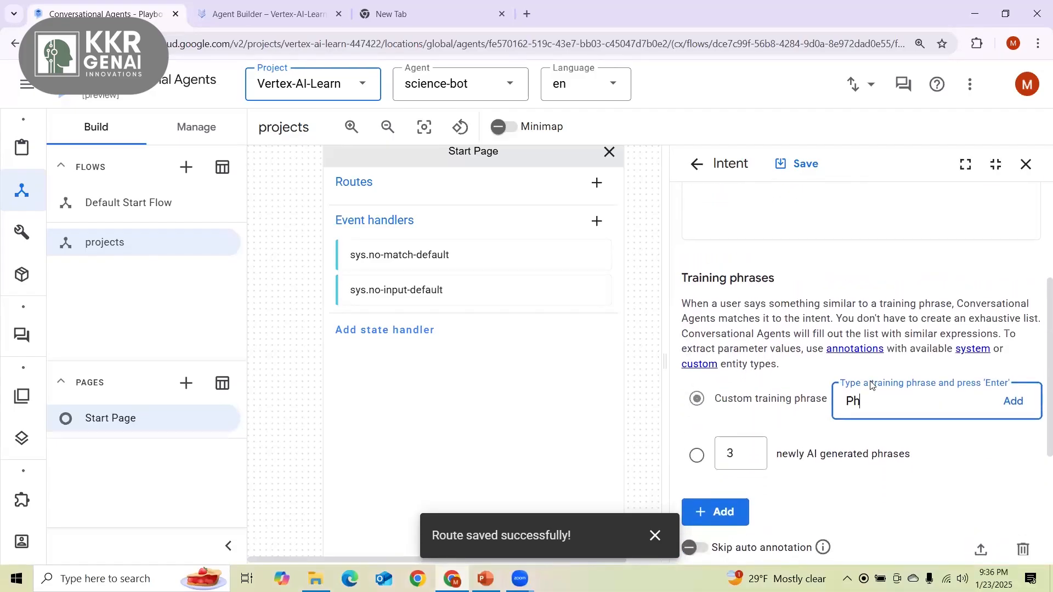
pyautogui.press('BackSpace')
pyautogui.press('BackSpace')
pyautogui.write('otot')
pyautogui.press('BackSpace')
pyautogui.write('synthesis')
pyautogui.press('Return')
# Add a second custom training phrase, "I want to build a photosynthesis projects", to the intent.
pyautogui.write('I want to create photo')
pyautogui.press('BackSpace')
pyautogui.press('BackSpace')
pyautogui.press('BackSpace')
pyautogui.write('otosy')
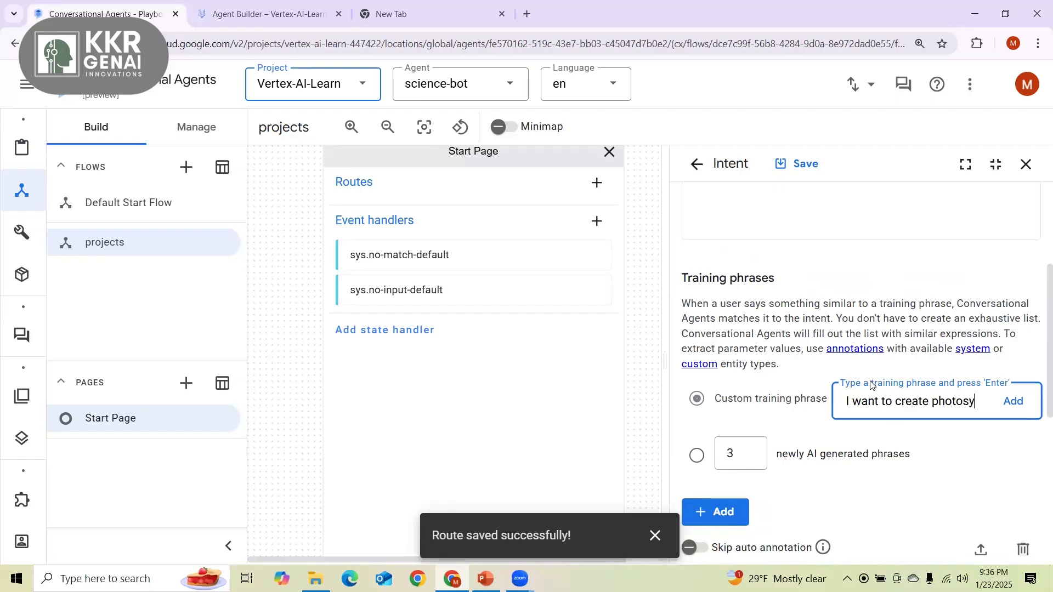
pyautogui.write('nthesis')
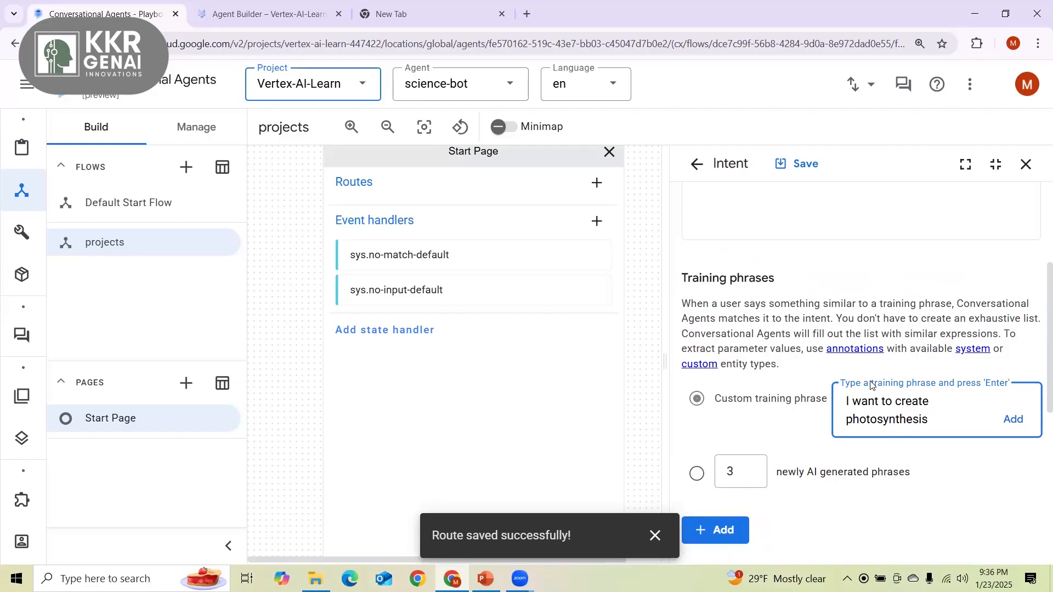
pyautogui.press('BackSpace')
pyautogui.press('BackSpace')
pyautogui.press('BackSpace')
pyautogui.press('BackSpace')
pyautogui.press('BackSpace')
pyautogui.press('BackSpace')
pyautogui.press('BackSpace')
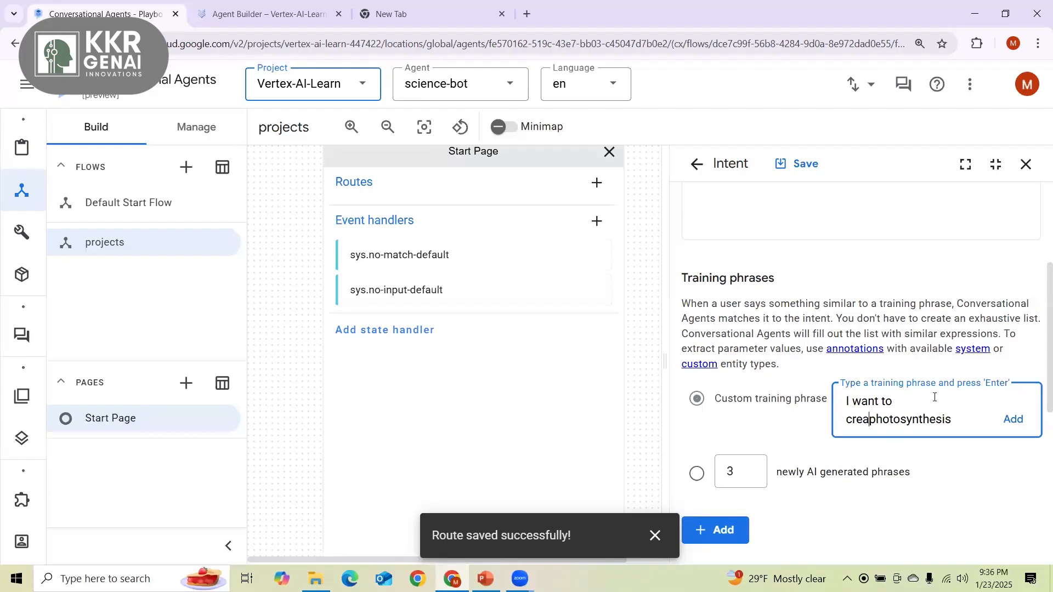
pyautogui.write('build a')
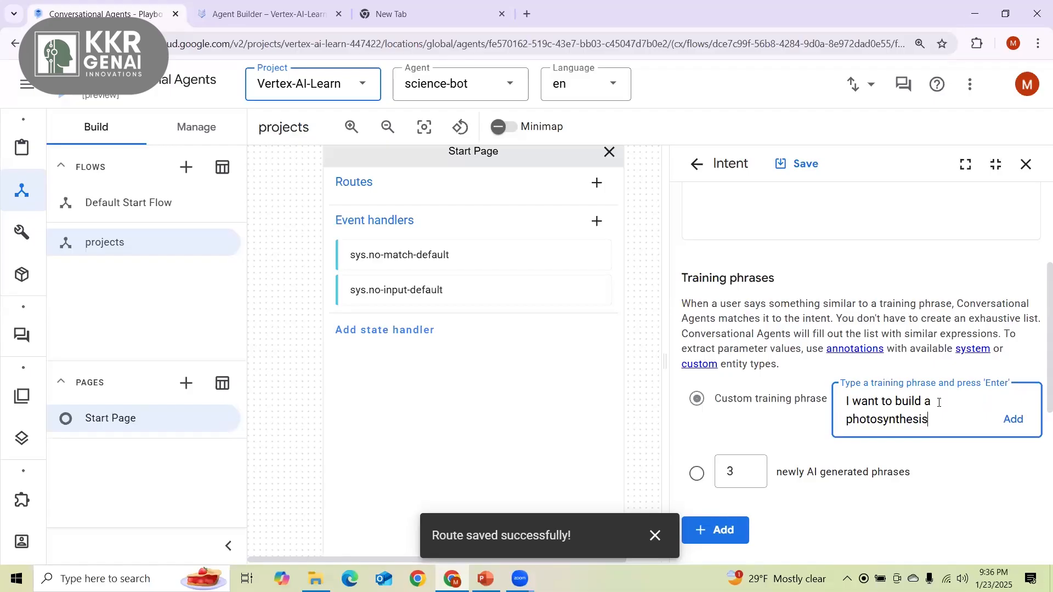
pyautogui.press('BackSpace')
pyautogui.write('prohect')
pyautogui.press('BackSpace')
pyautogui.press('BackSpace')
pyautogui.press('BackSpace')
pyautogui.press('BackSpace')
pyautogui.write('jects')
pyautogui.click(1012, 419)
# Save the photosynthesis intent with its training phrases.
pyautogui.scroll(4, 848, 309)
pyautogui.scroll(-7, 848, 309)
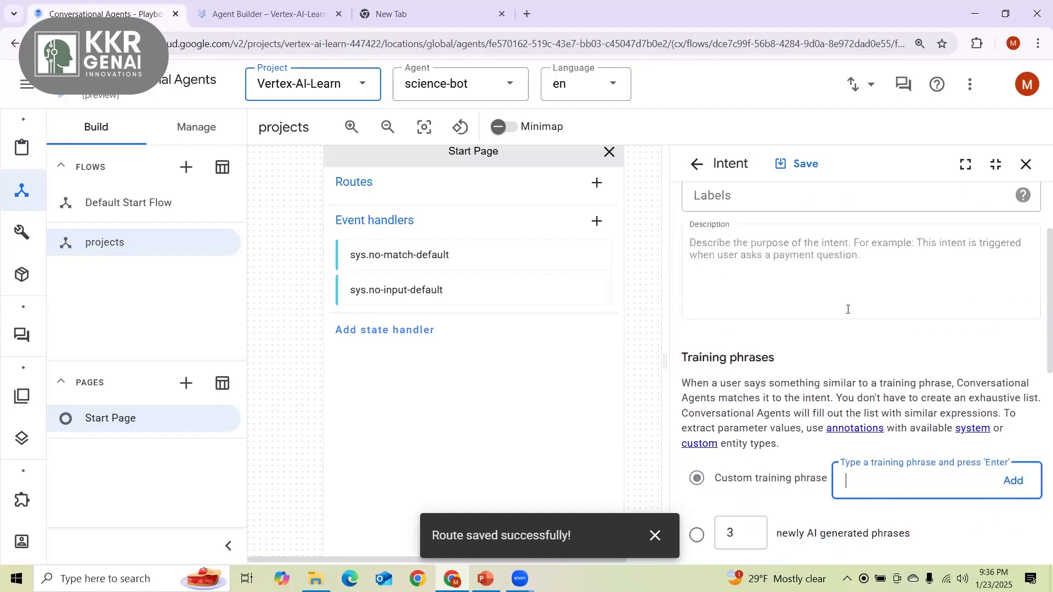
pyautogui.click(797, 164)
# Enter the agent response "We can perform photosynthesis project. Here are the steps" in the route's fulfillment.
pyautogui.scroll(-3, 794, 235)
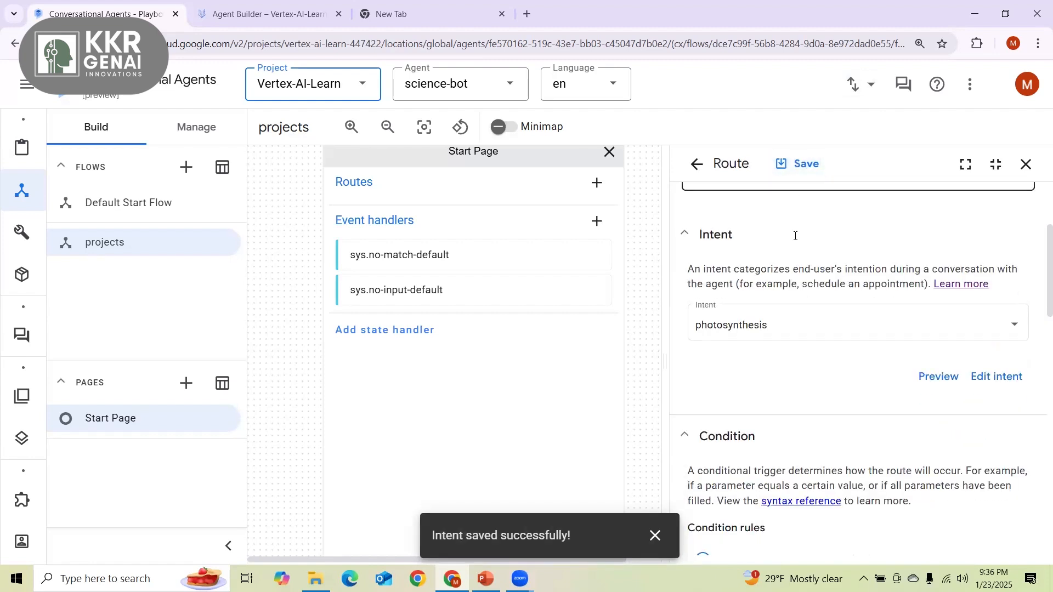
pyautogui.scroll(-8, 795, 236)
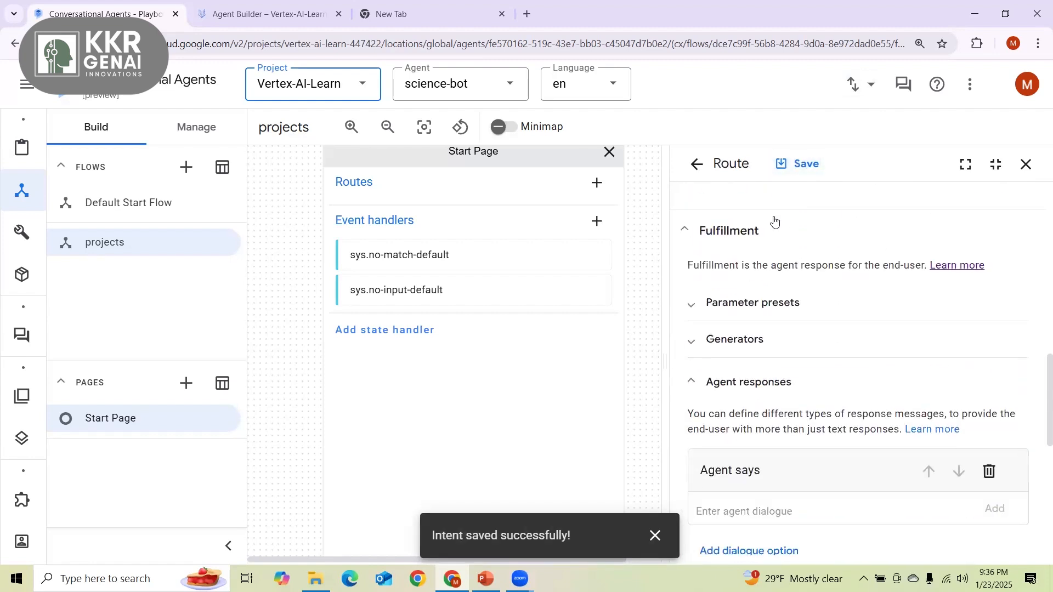
pyautogui.scroll(-2, 729, 399)
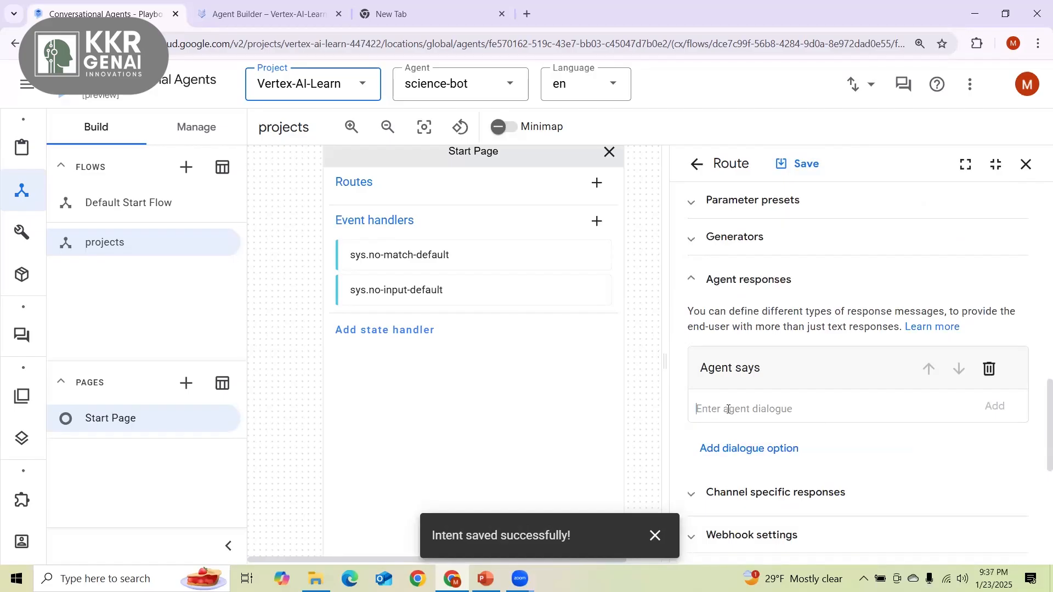
pyautogui.write('You')
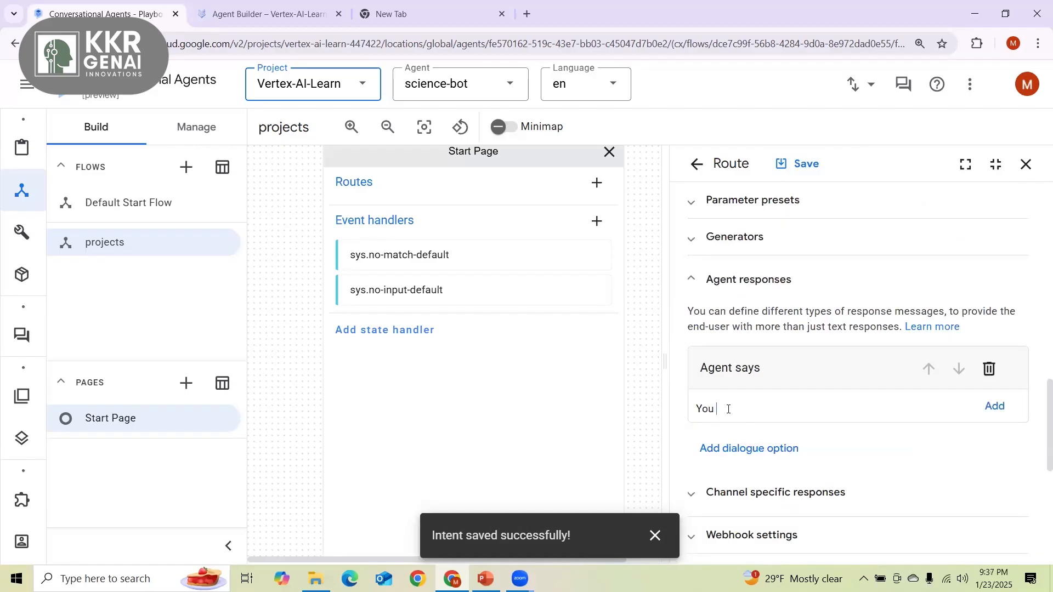
pyautogui.press('BackSpace')
pyautogui.press('BackSpace')
pyautogui.write('We can pwrerf')
pyautogui.press('BackSpace')
pyautogui.press('BackSpace')
pyautogui.write('er')
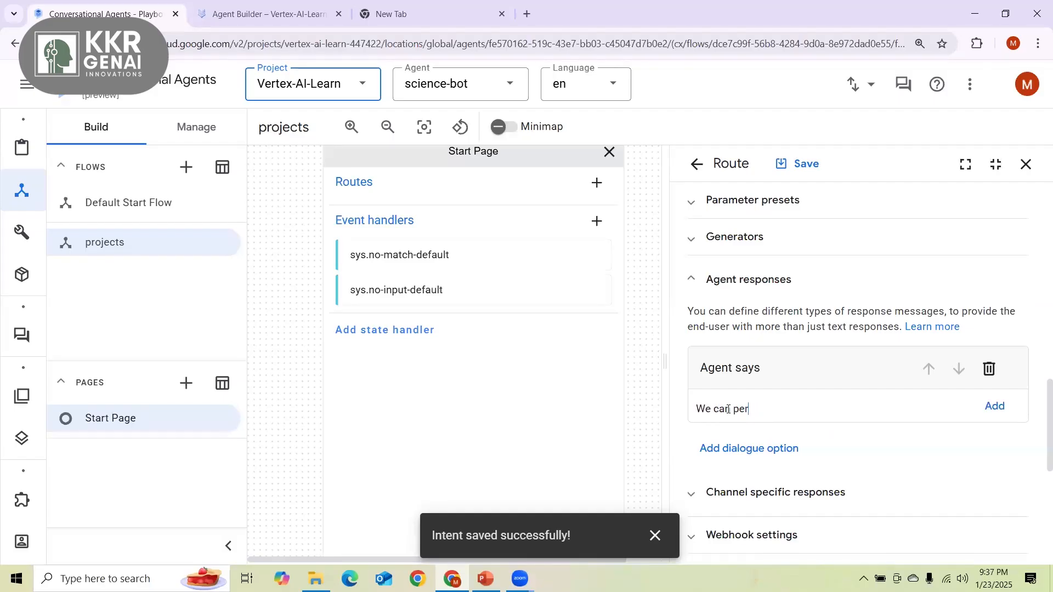
pyautogui.write('form phto')
pyautogui.write('otosynthes')
pyautogui.write('is pro')
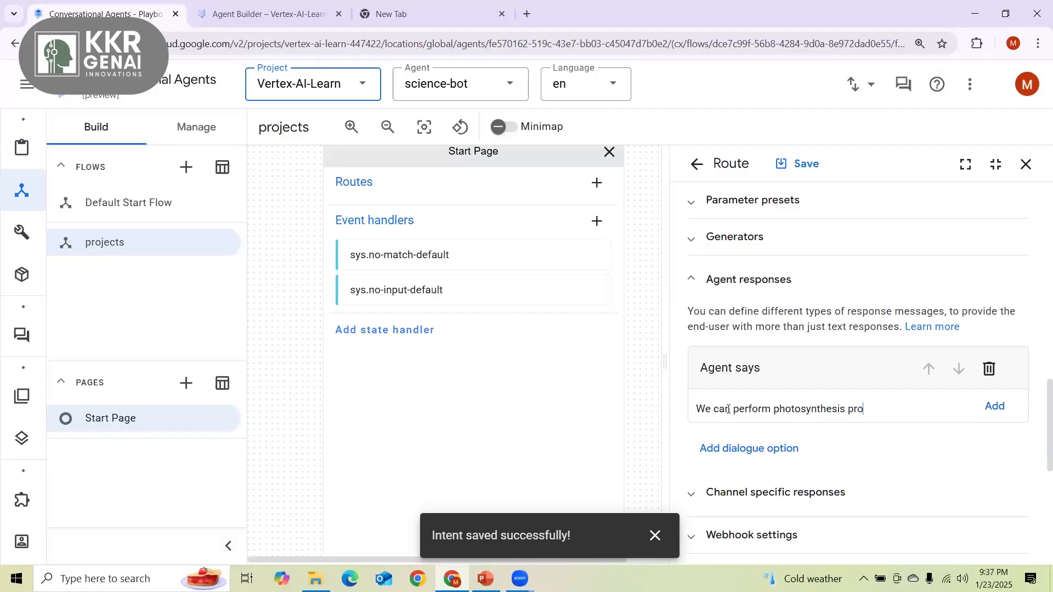
pyautogui.write('hject. Here are the steps')
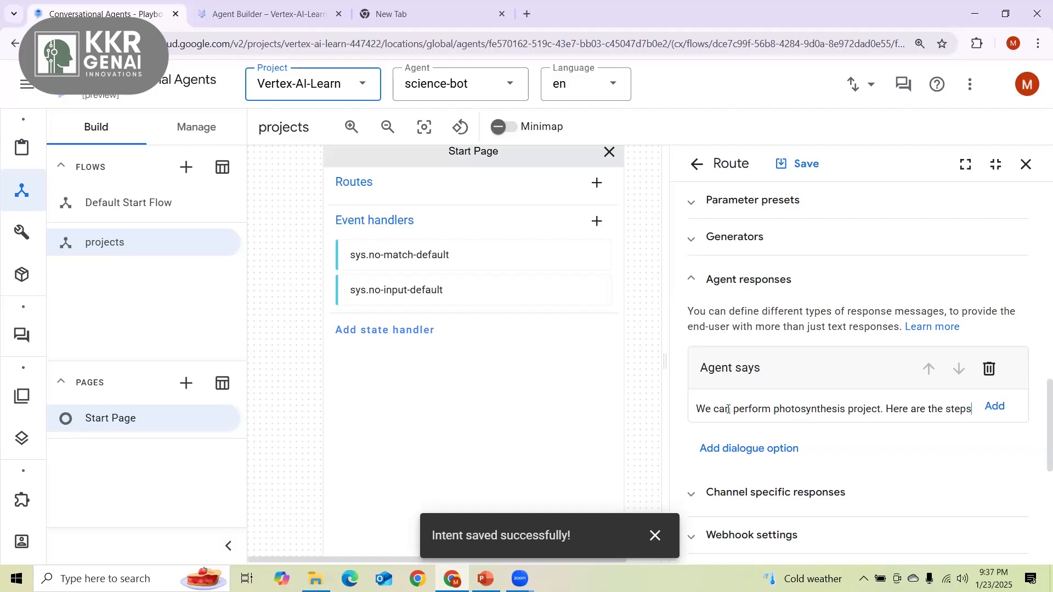
# Save the photosynthesis route and close its settings.
pyautogui.click(805, 170)
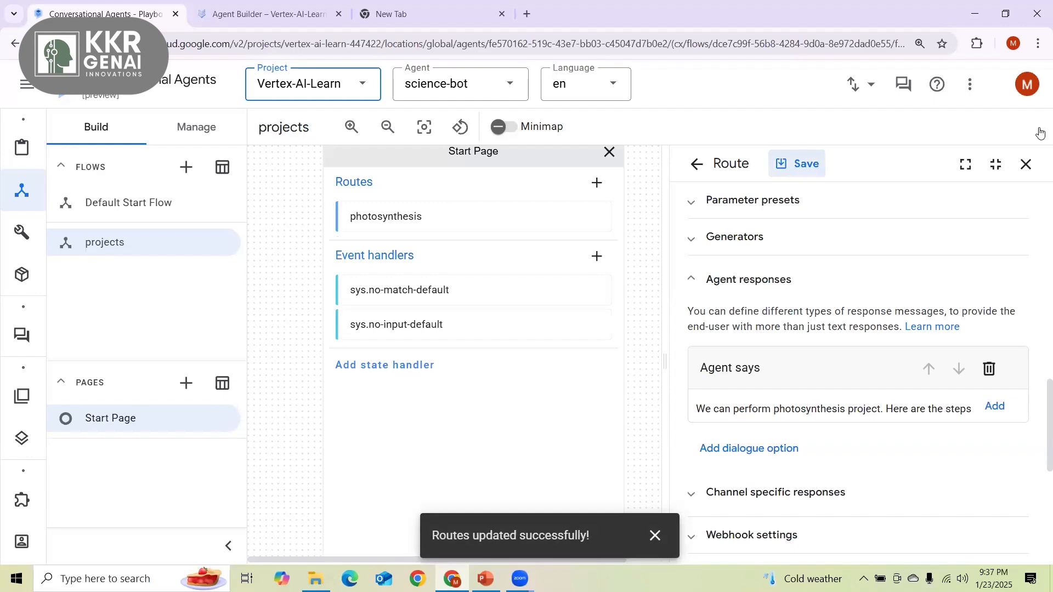
pyautogui.click(810, 168)
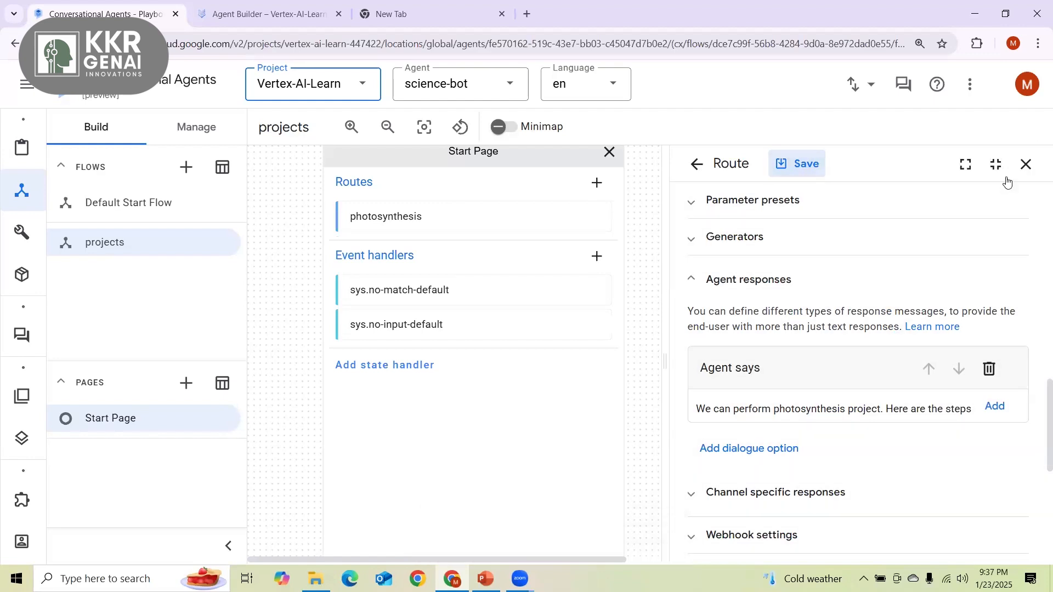
pyautogui.click(1026, 165)
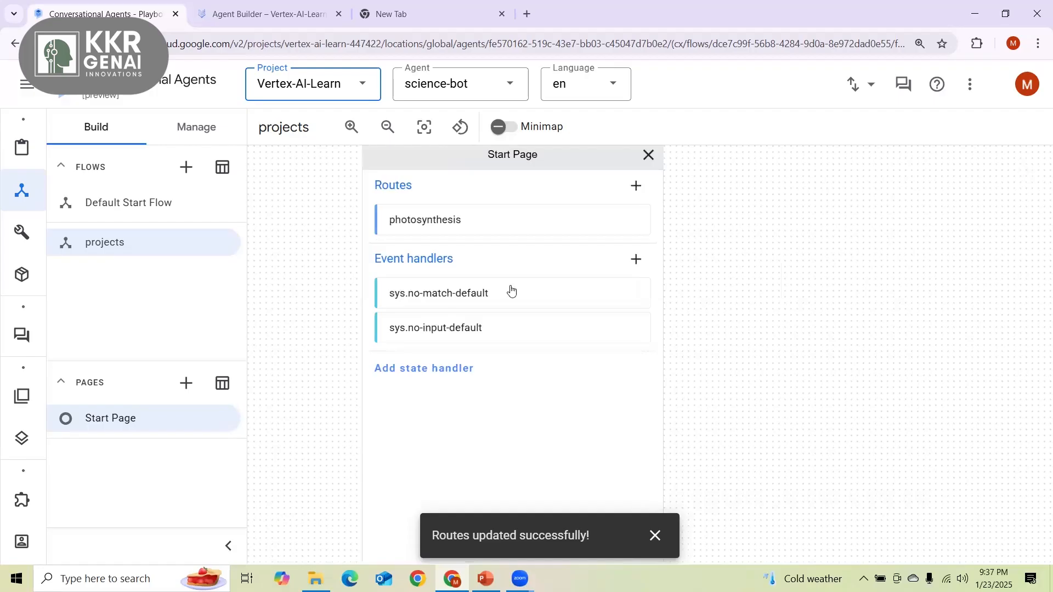
# Review the Start Page of the Default Start Flow, including its routes and link to the projects flow, and dismiss the notification.
pyautogui.scroll(1, 511, 294)
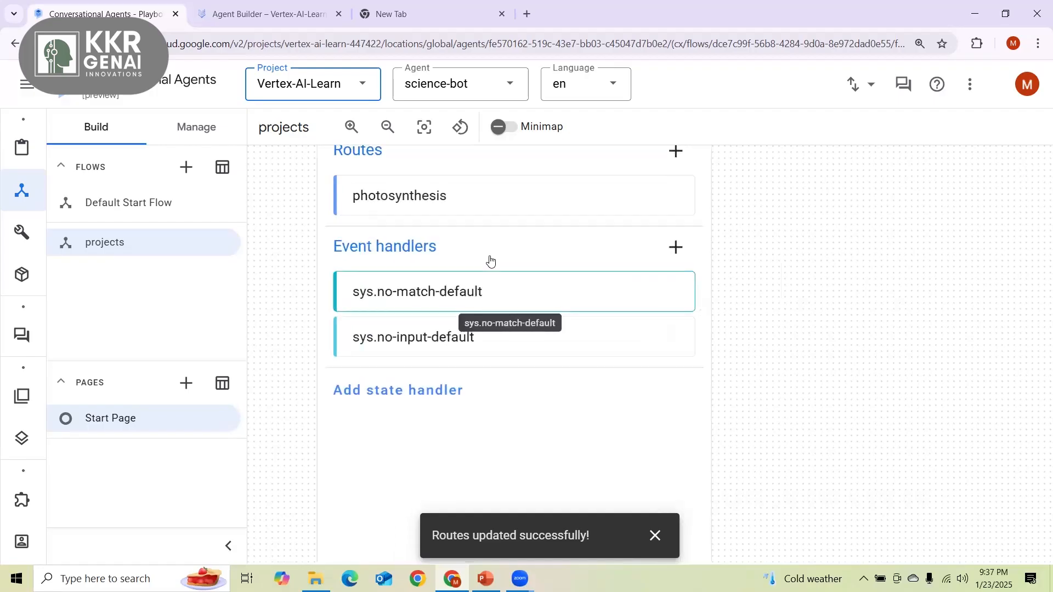
pyautogui.click(188, 208)
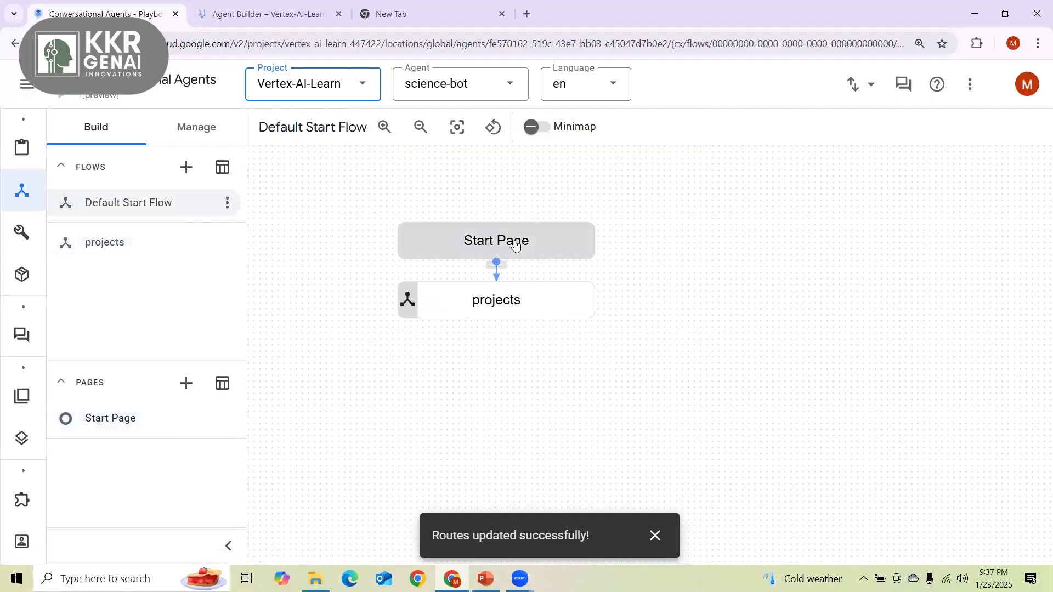
pyautogui.click(515, 245)
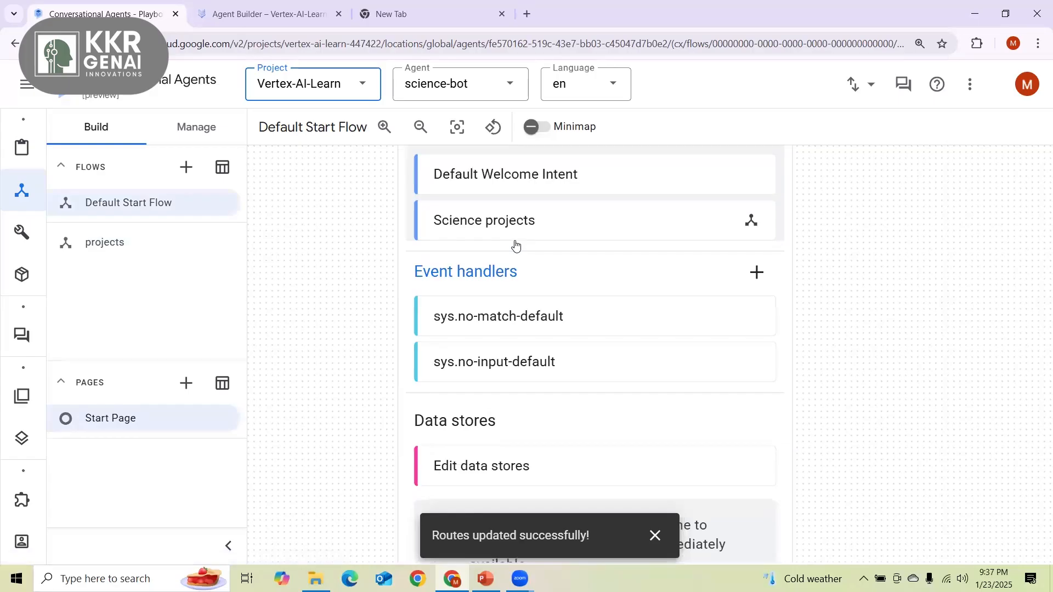
pyautogui.scroll(-2, 686, 357)
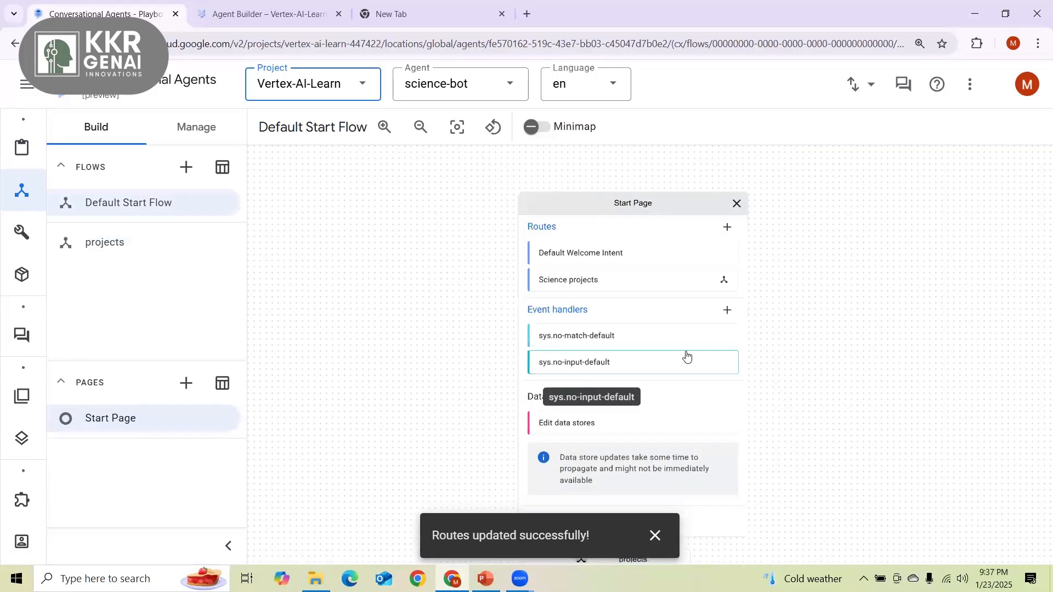
pyautogui.click(655, 536)
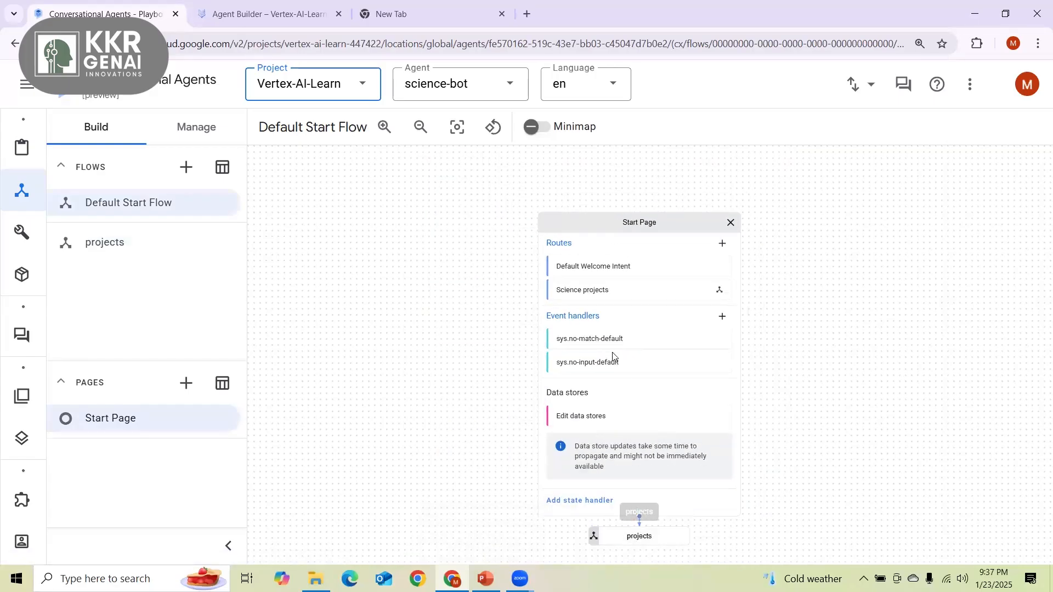
# Add a second text dialogue option to the agent responses of the Science projects route on the Start Page.
pyautogui.click(599, 294)
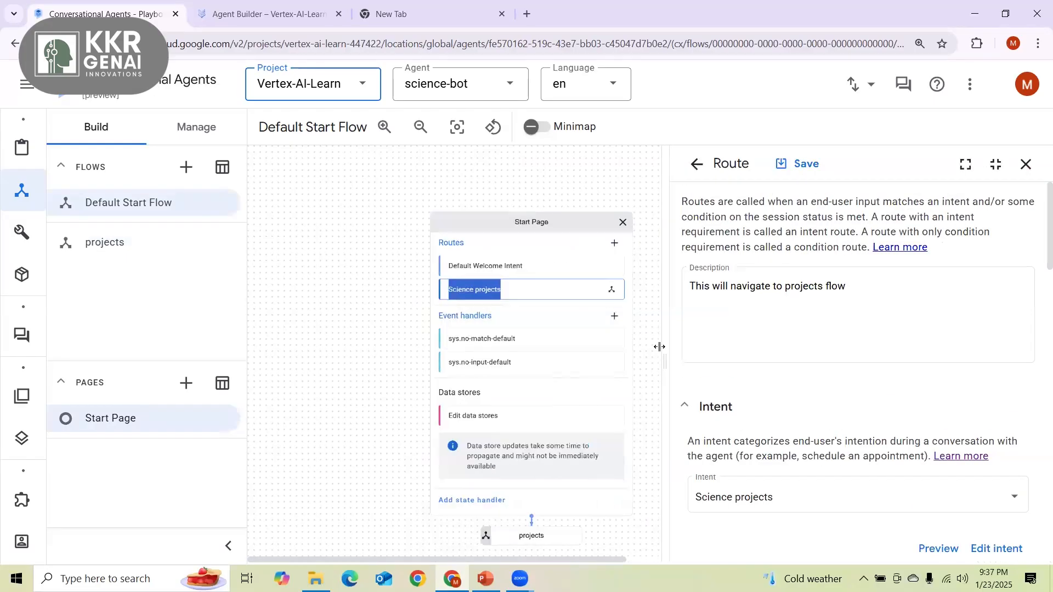
pyautogui.scroll(-3, 670, 361)
pyautogui.scroll(-5, 686, 374)
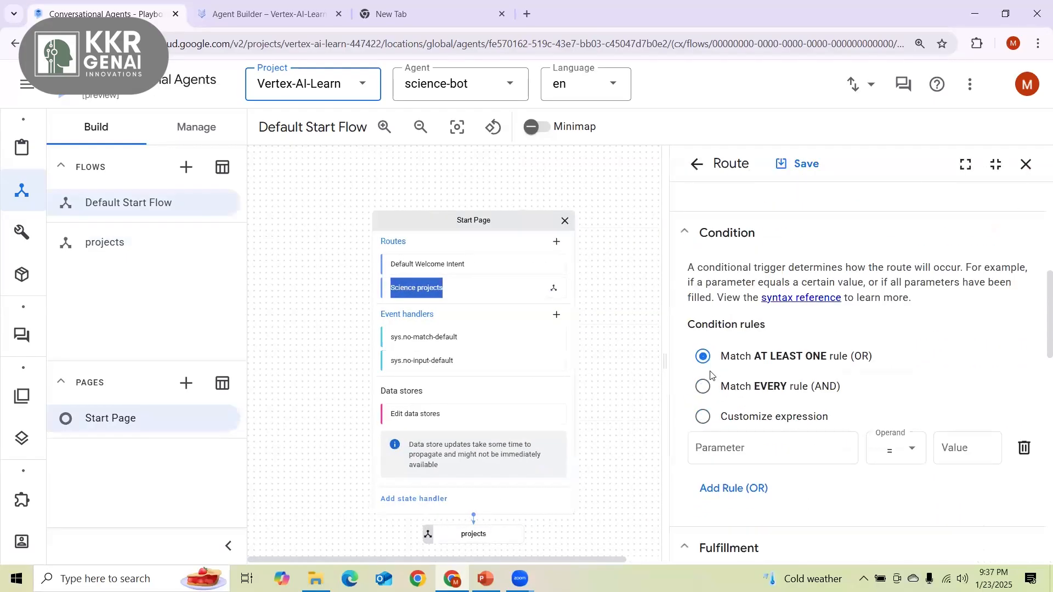
pyautogui.scroll(-4, 691, 431)
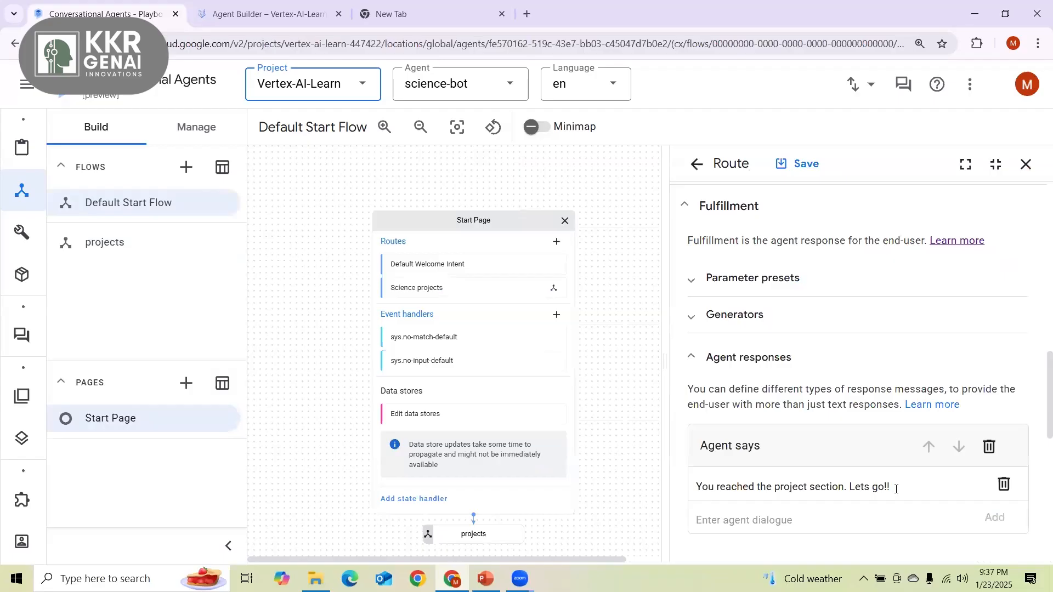
pyautogui.scroll(-3, 812, 483)
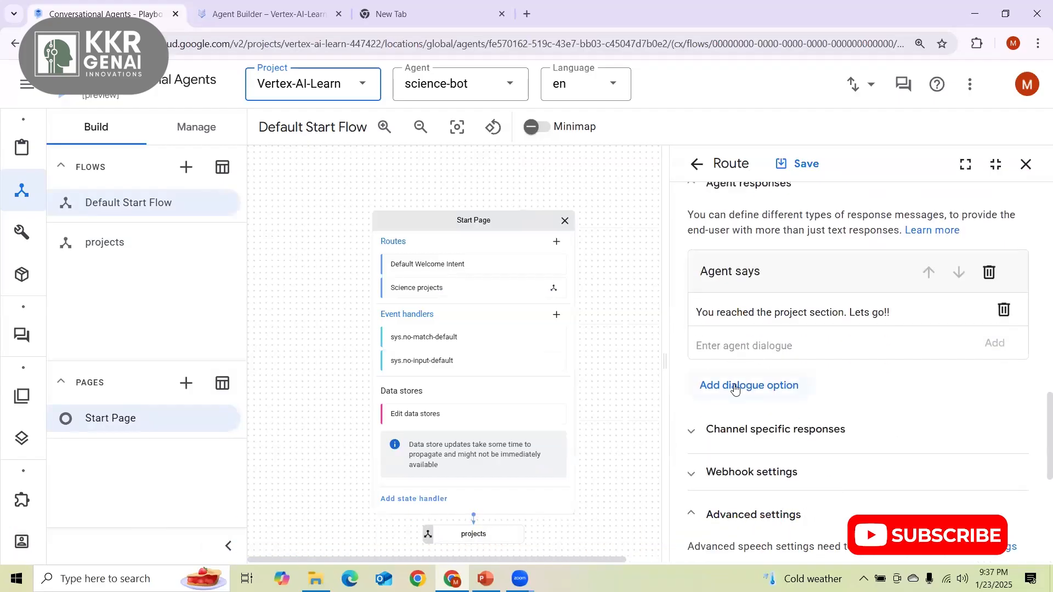
pyautogui.click(736, 386)
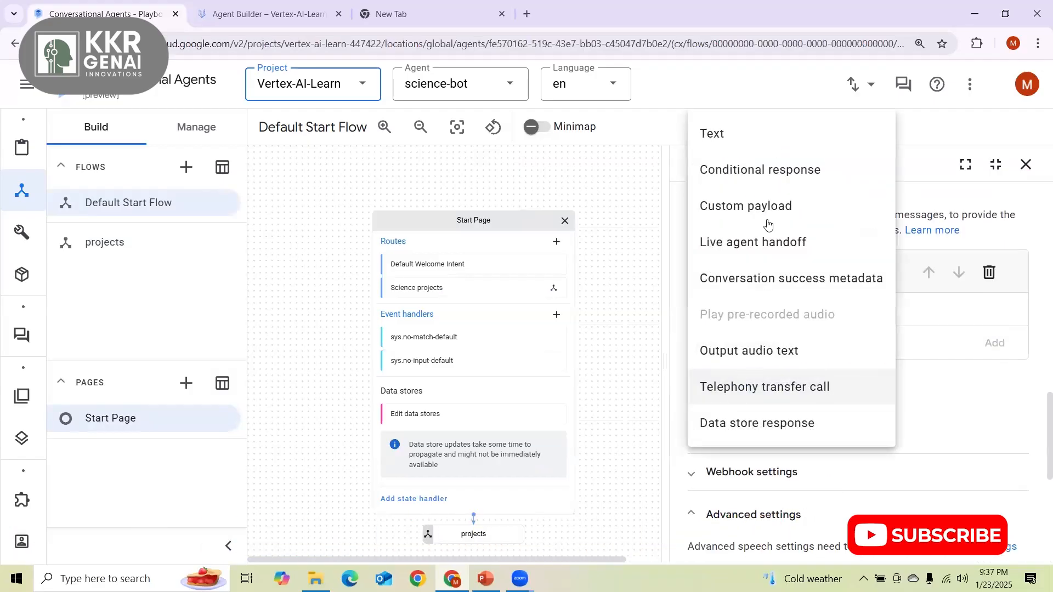
pyautogui.click(758, 148)
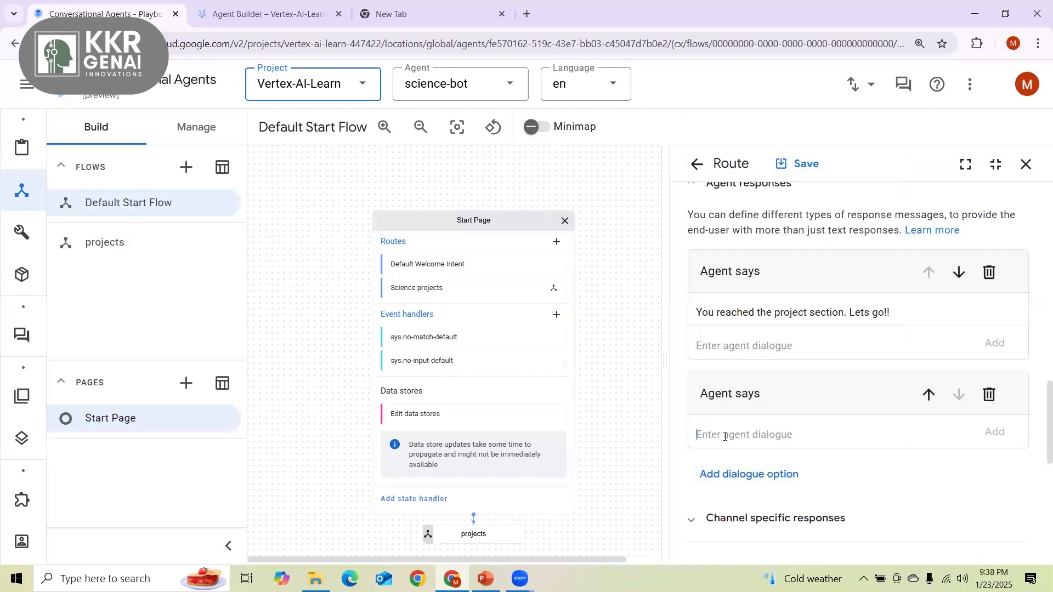
# Add the agent dialogue "What project do you want to do?" to the new text response and save the route.
pyautogui.write('What project do yu pu')
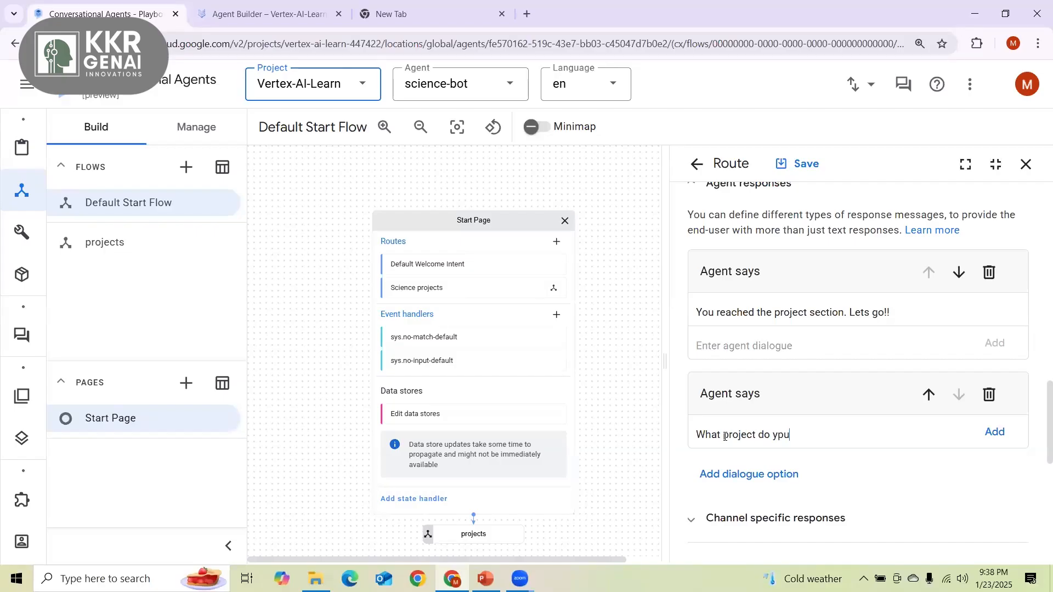
pyautogui.write('ou e')
pyautogui.press('BackSpace')
pyautogui.write('wam')
pyautogui.write('t')
pyautogui.press('BackSpace')
pyautogui.press('BackSpace')
pyautogui.write('n t')
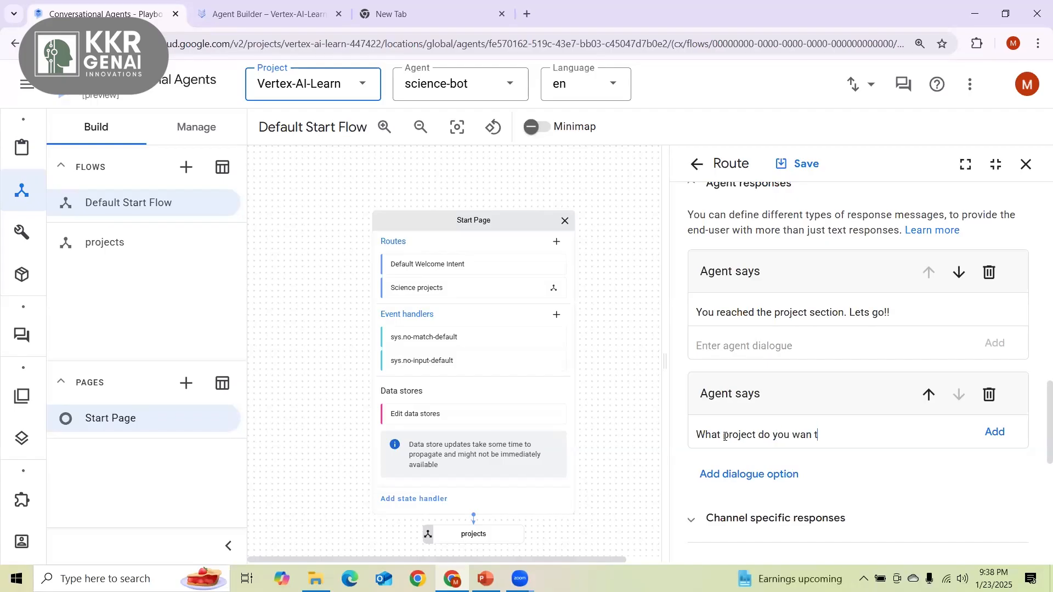
pyautogui.write(' to do ?')
pyautogui.click(994, 432)
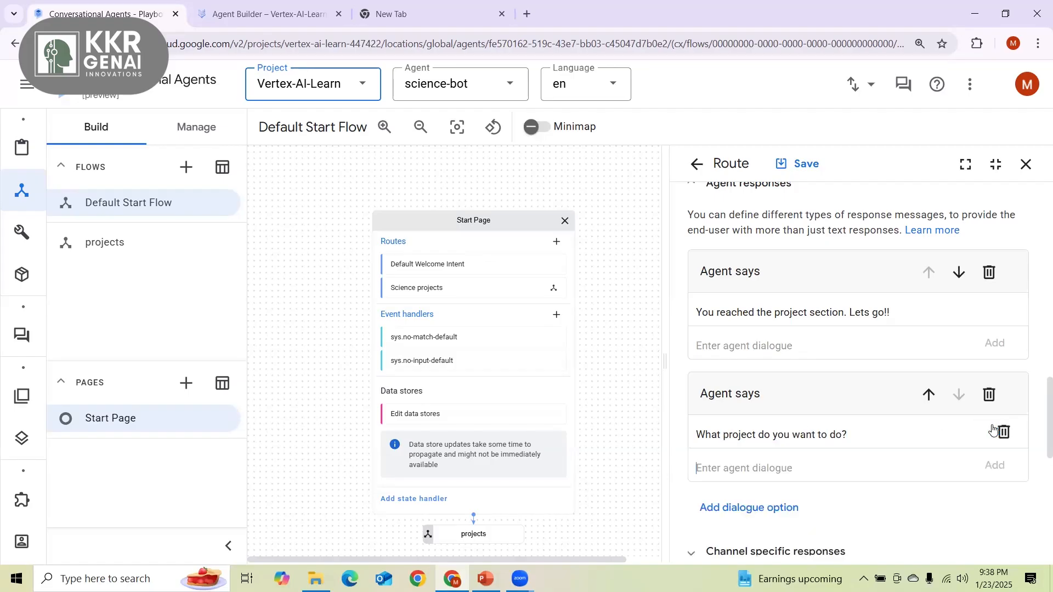
pyautogui.click(803, 165)
pyautogui.click(804, 168)
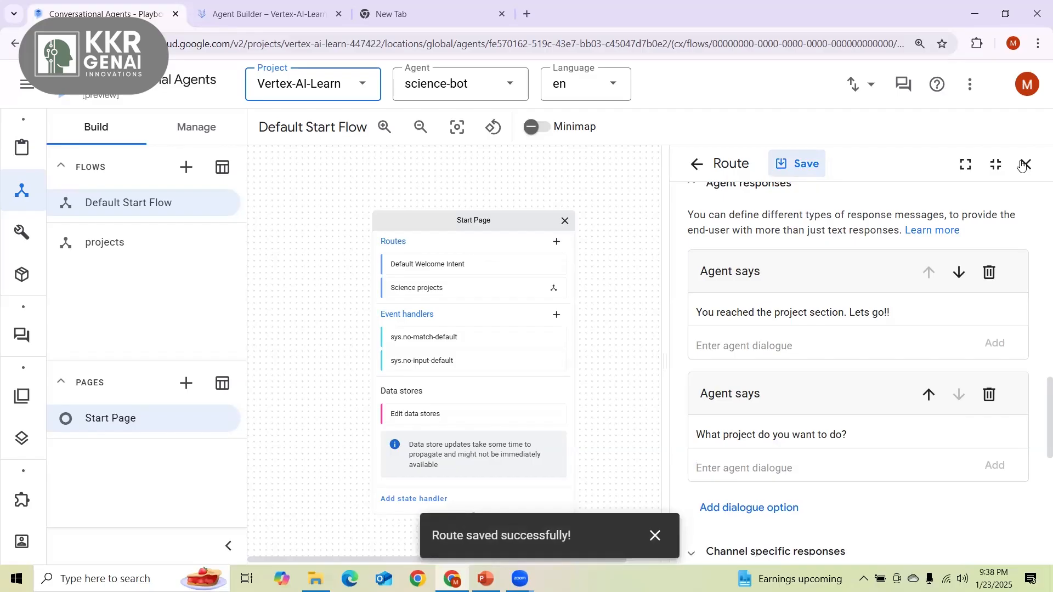
# Open the agent's publishing options and launch the Conversational Messenger preview to try the science-bot.
pyautogui.click(970, 84)
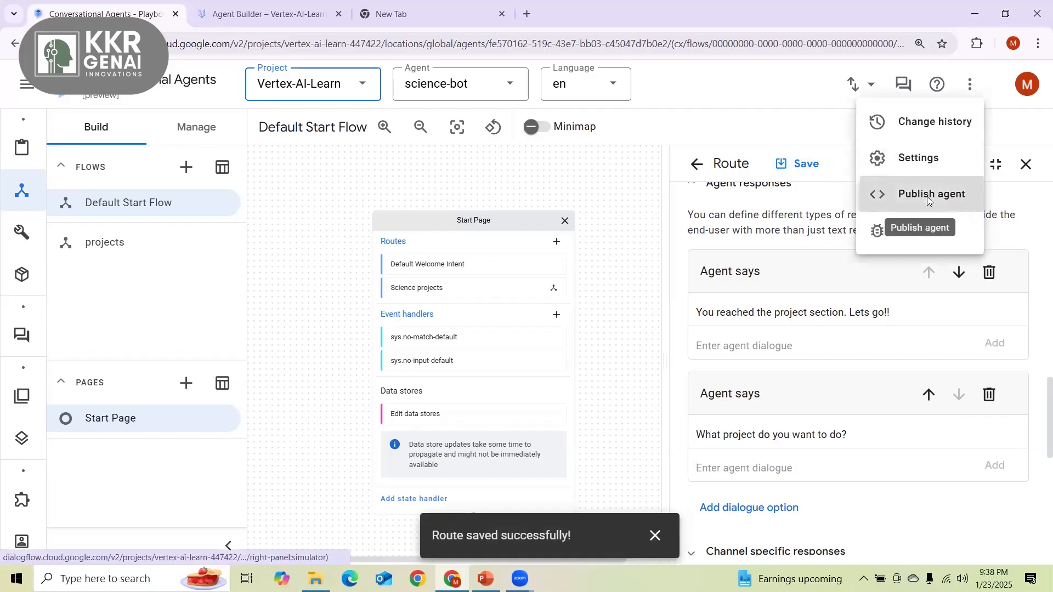
pyautogui.click(927, 197)
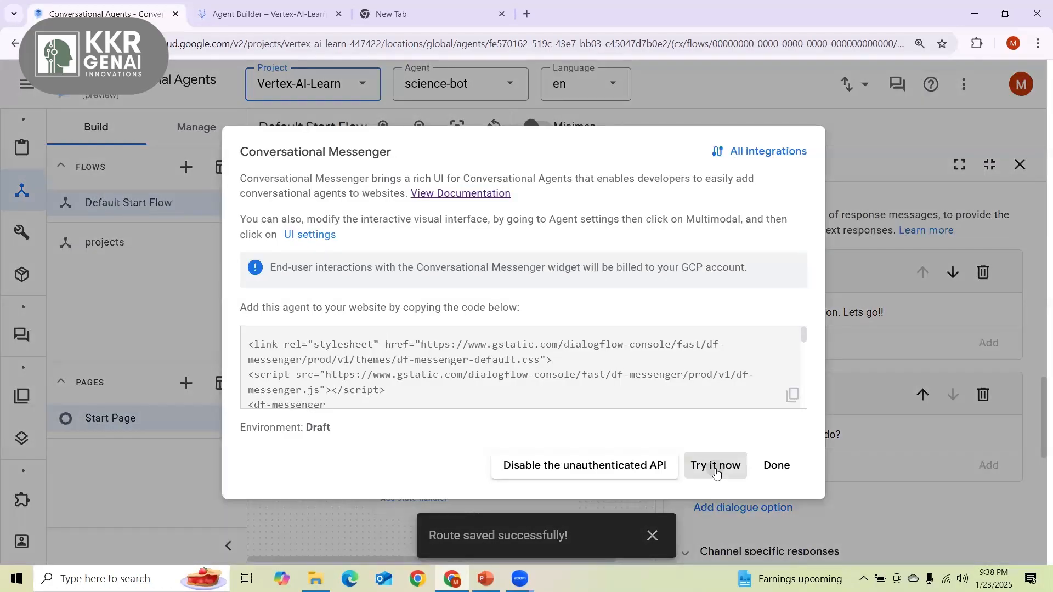
pyautogui.click(716, 467)
pyautogui.click(712, 466)
# Send the greeting "Hi" to the science-bot in the preview chat.
pyautogui.click(876, 444)
pyautogui.write('I wnat to')
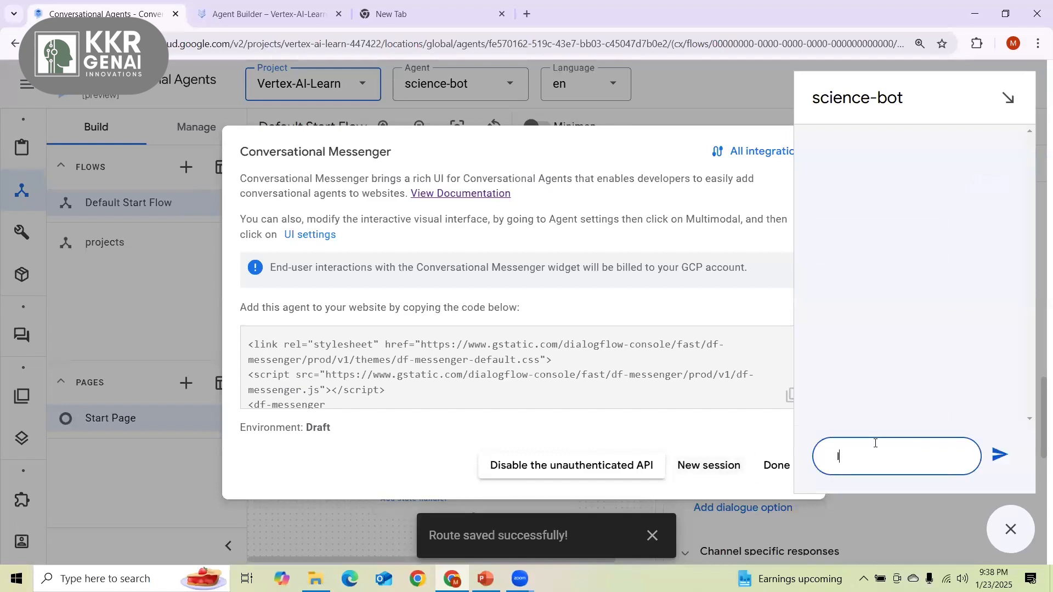
pyautogui.press('BackSpace')
pyautogui.press('BackSpace')
pyautogui.press('BackSpace')
pyautogui.press('BackSpace')
pyautogui.press('BackSpace')
pyautogui.press('BackSpace')
pyautogui.press('BackSpace')
pyautogui.write('Hi')
pyautogui.press('Return')
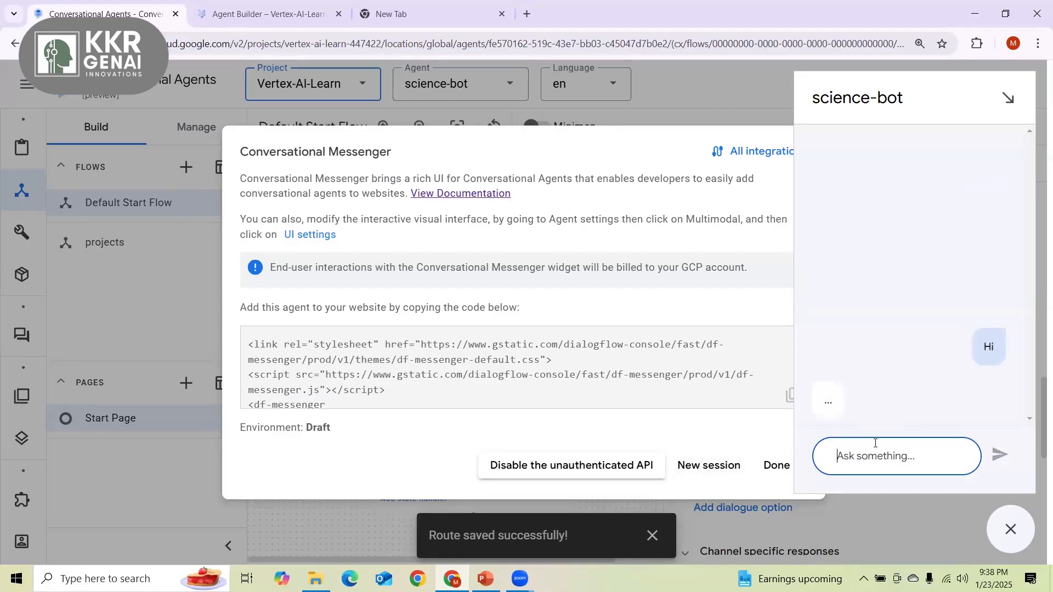
# Send the message "I want to projects" to test the project routing.
pyautogui.write('I want')
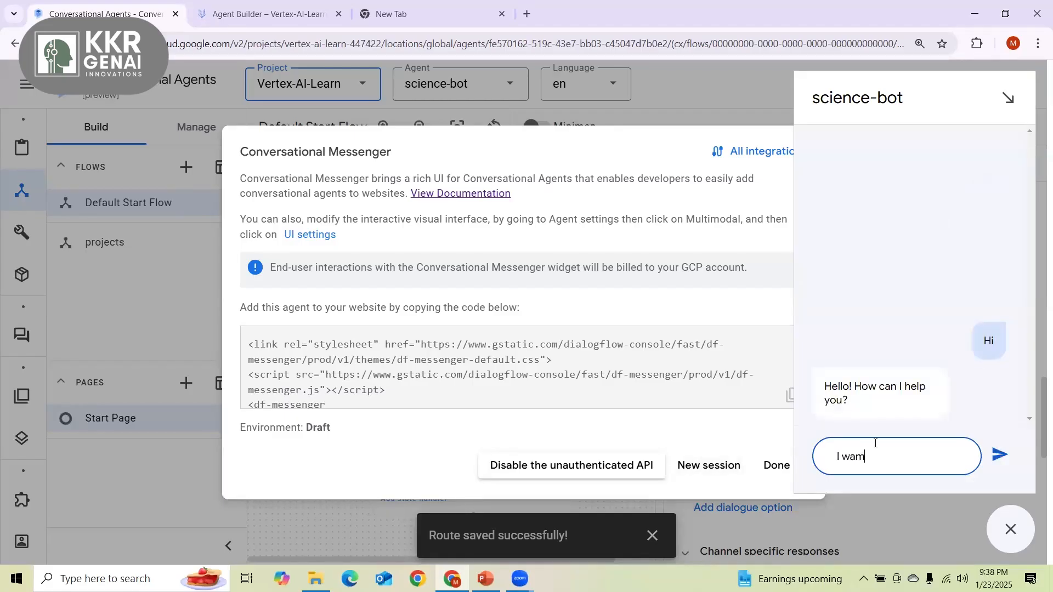
pyautogui.press('BackSpace')
pyautogui.press('BackSpace')
pyautogui.write('nt to projects')
pyautogui.press('Return')
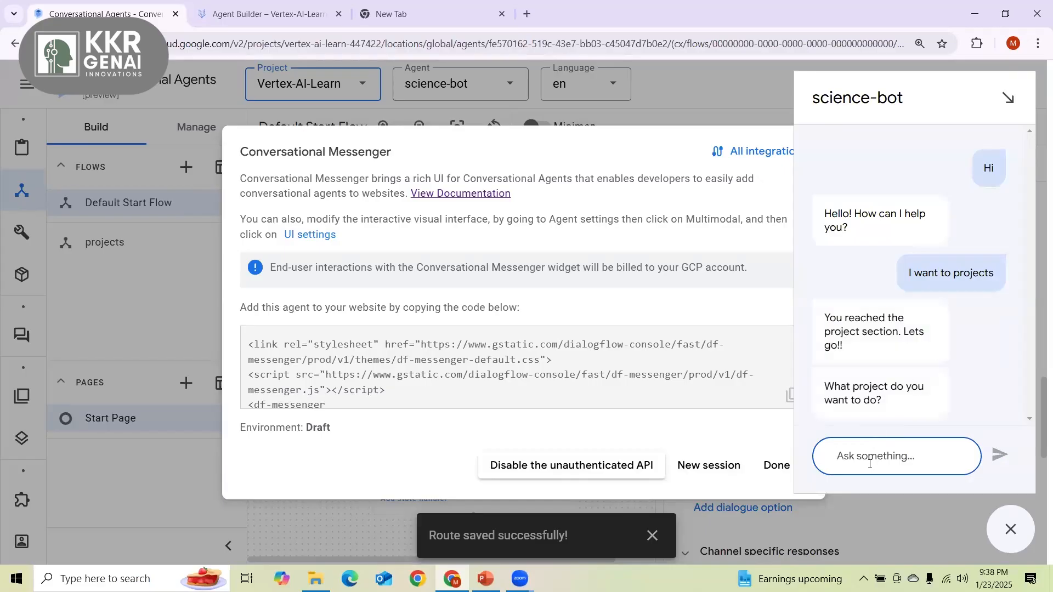
pyautogui.moveTo(900, 267); pyautogui.dragTo(1001, 268)
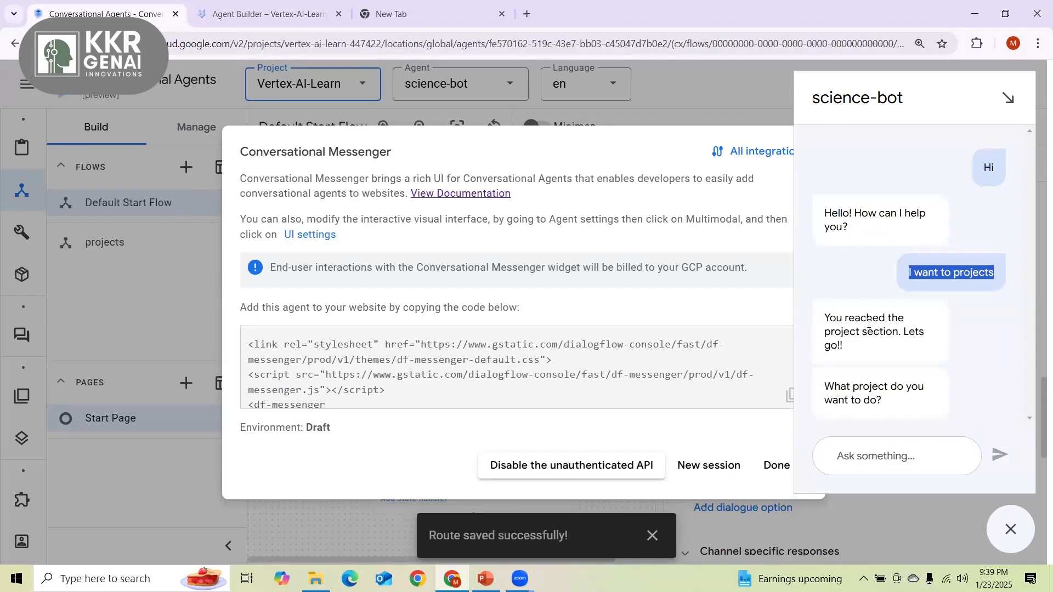
# Send the message "lets do photosynthesis" and examine the bot's reply.
pyautogui.click(849, 455)
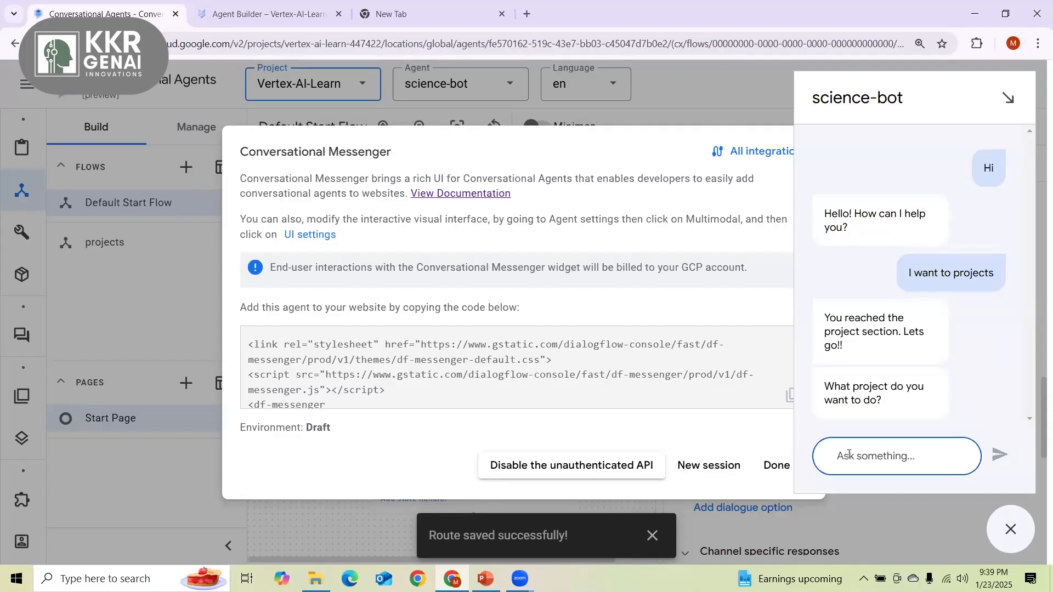
pyautogui.write('lets ')
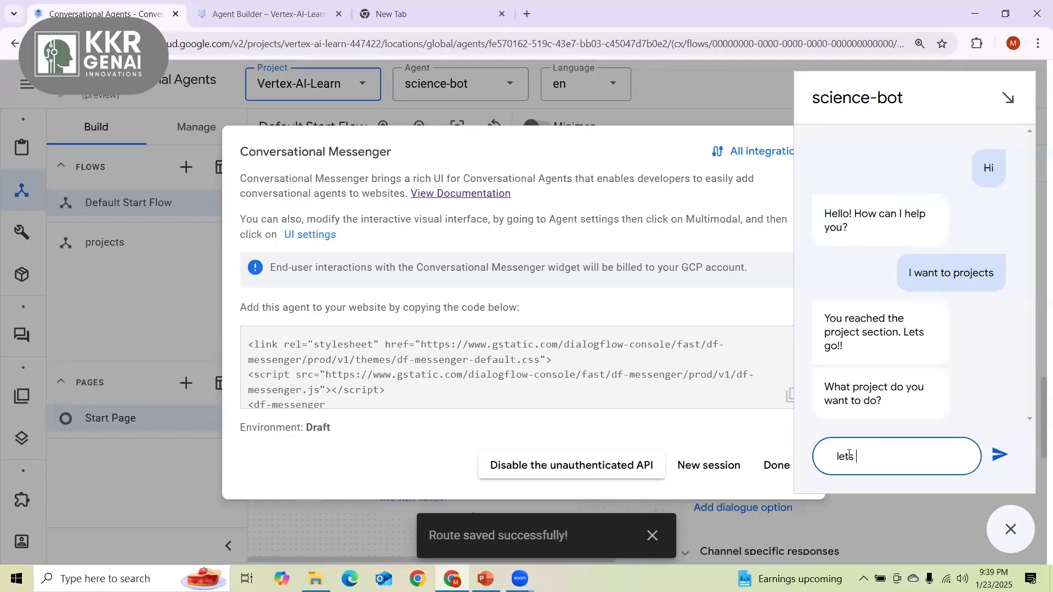
pyautogui.write('do photosynthesis')
pyautogui.press('Return')
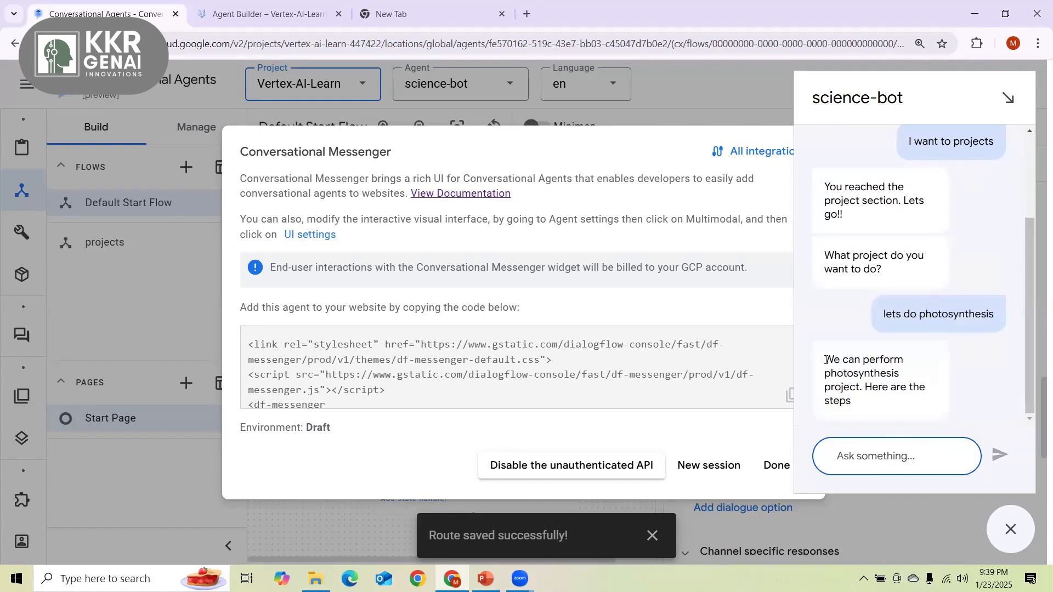
pyautogui.moveTo(826, 360); pyautogui.dragTo(913, 367)
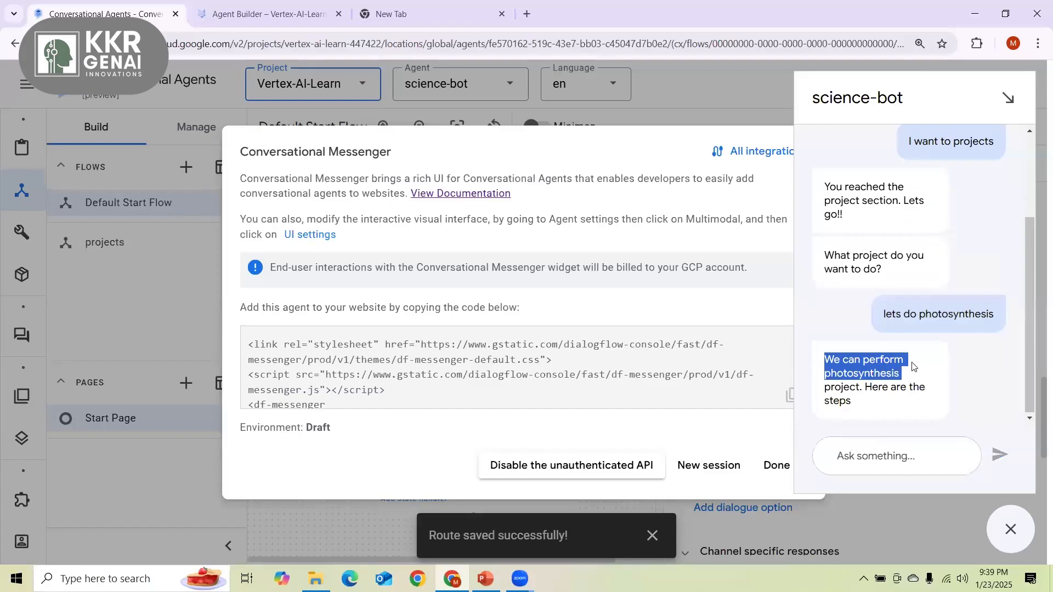
pyautogui.click(832, 357)
pyautogui.moveTo(826, 360); pyautogui.dragTo(876, 406)
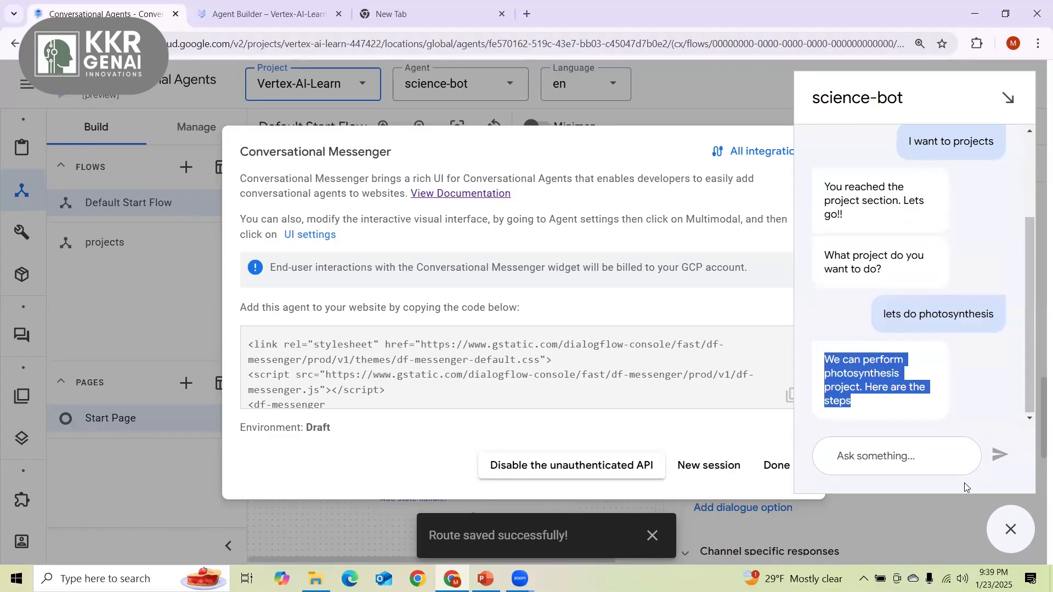
# Start a new chat session, ask the bot "what is photosynthesis" and examine its answer.
pyautogui.click(720, 463)
pyautogui.click(855, 458)
pyautogui.write('what i')
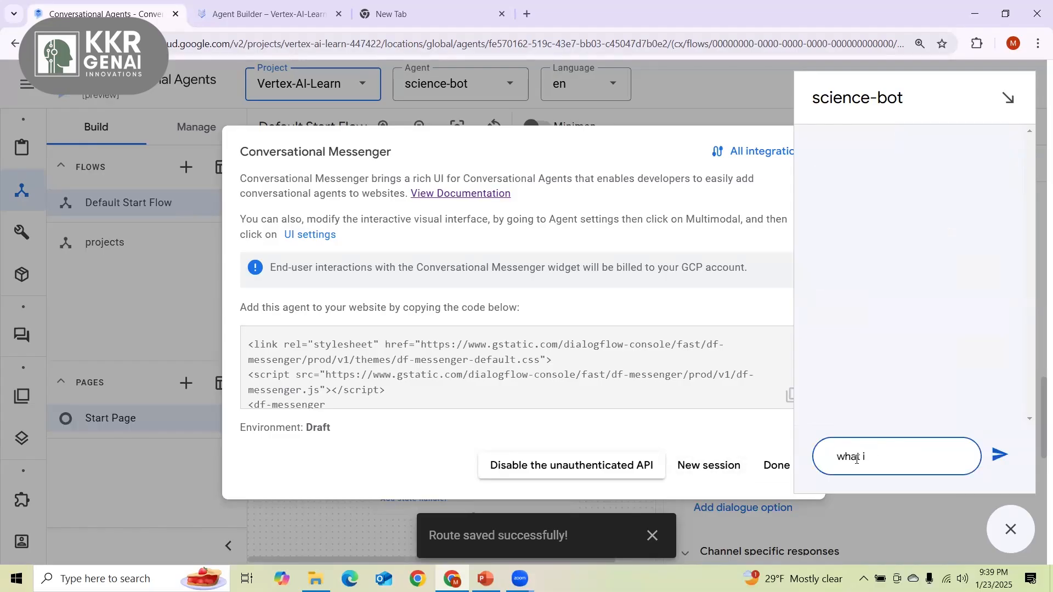
pyautogui.write('s photosynthesis')
pyautogui.press('Return')
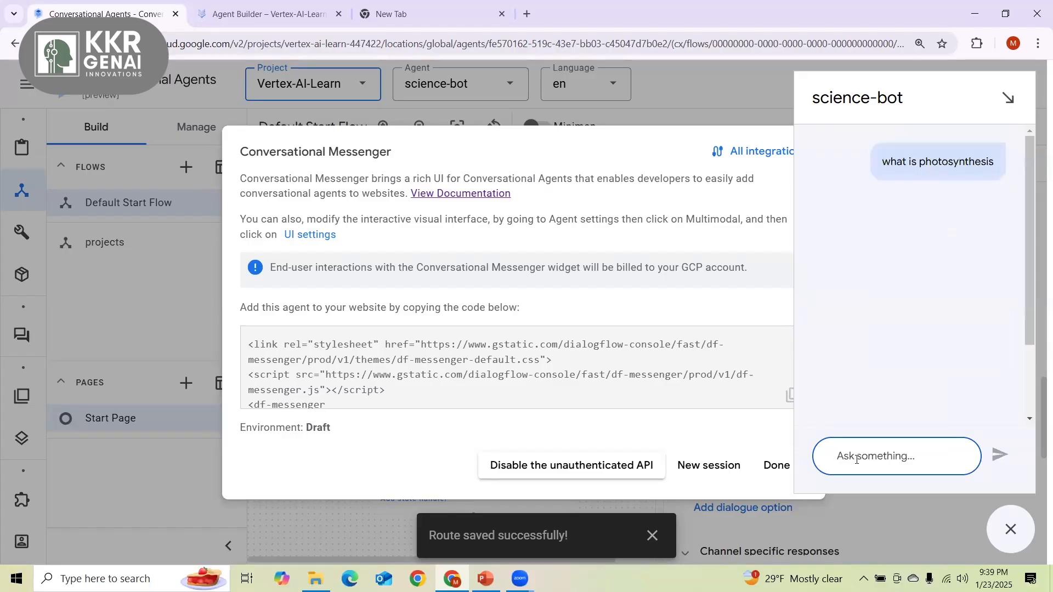
pyautogui.scroll(1, 874, 192)
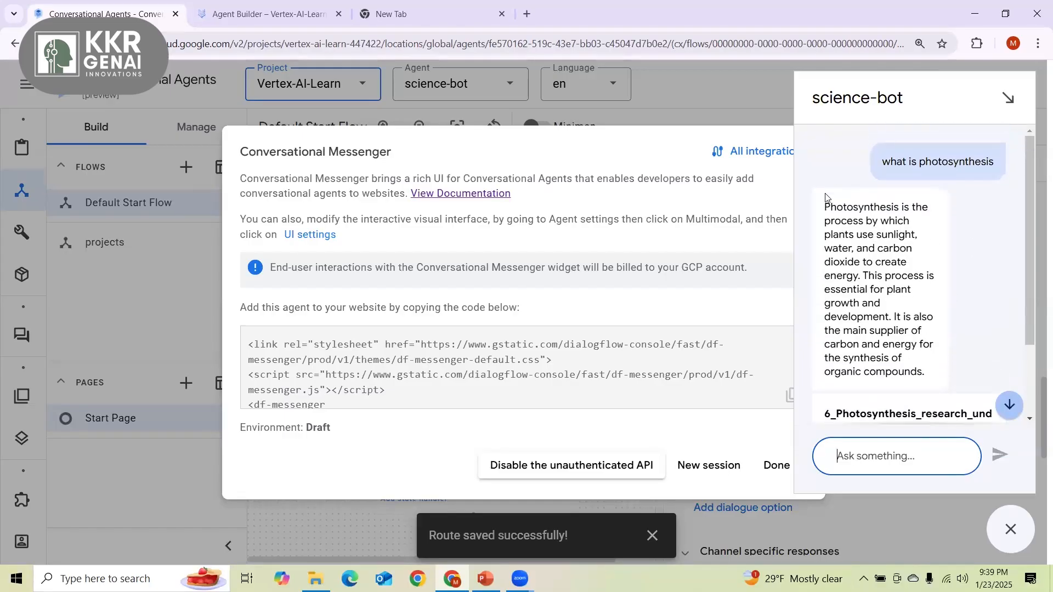
pyautogui.moveTo(825, 206); pyautogui.dragTo(933, 415)
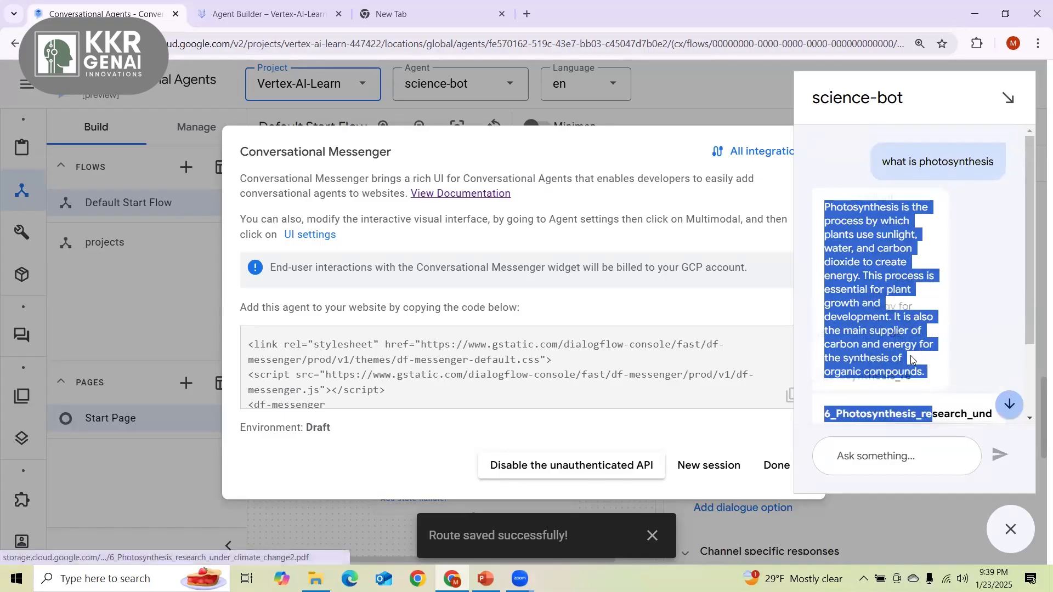
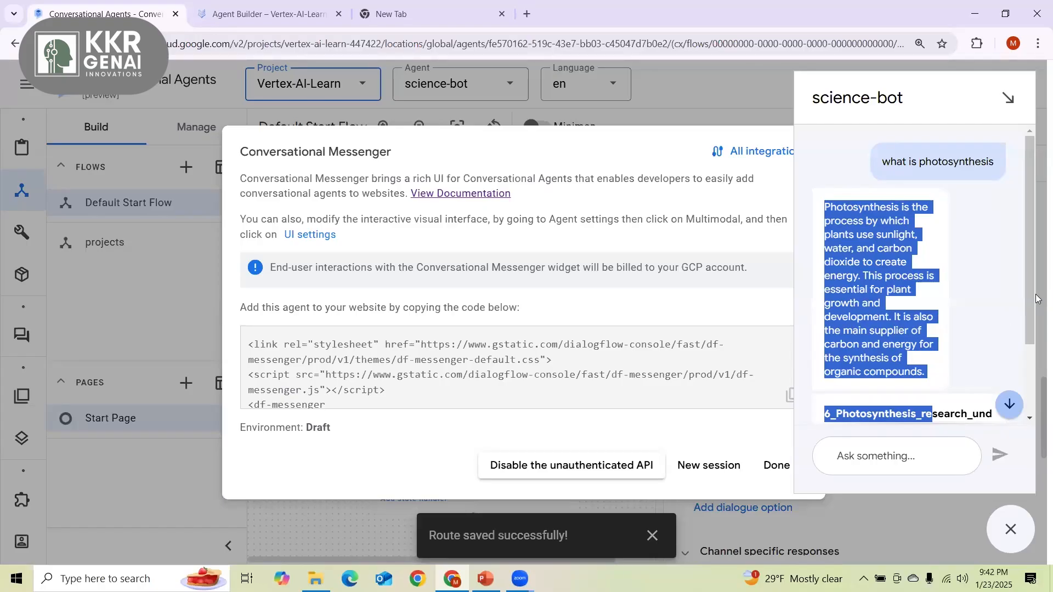
# Send the message "I want to do project" in the same chat session.
pyautogui.scroll(-2, 917, 346)
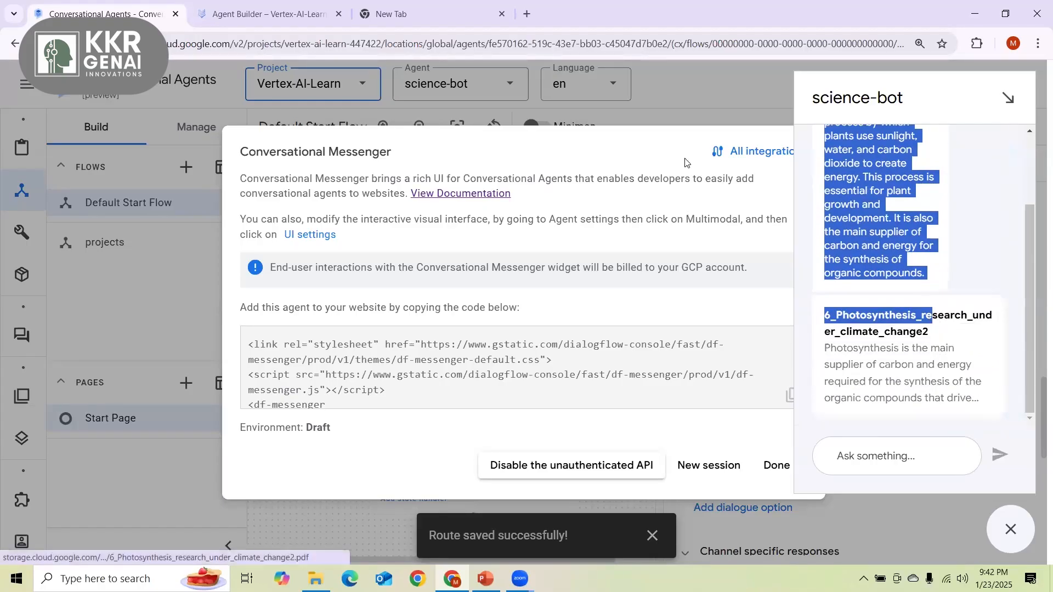
pyautogui.scroll(2, 898, 389)
pyautogui.scroll(-2, 898, 388)
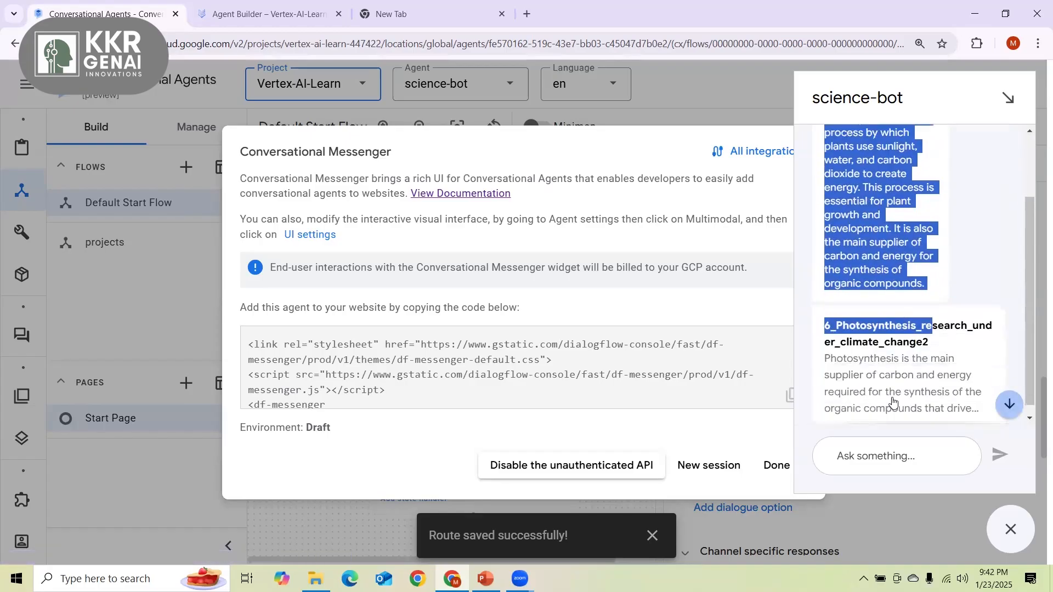
pyautogui.click(876, 460)
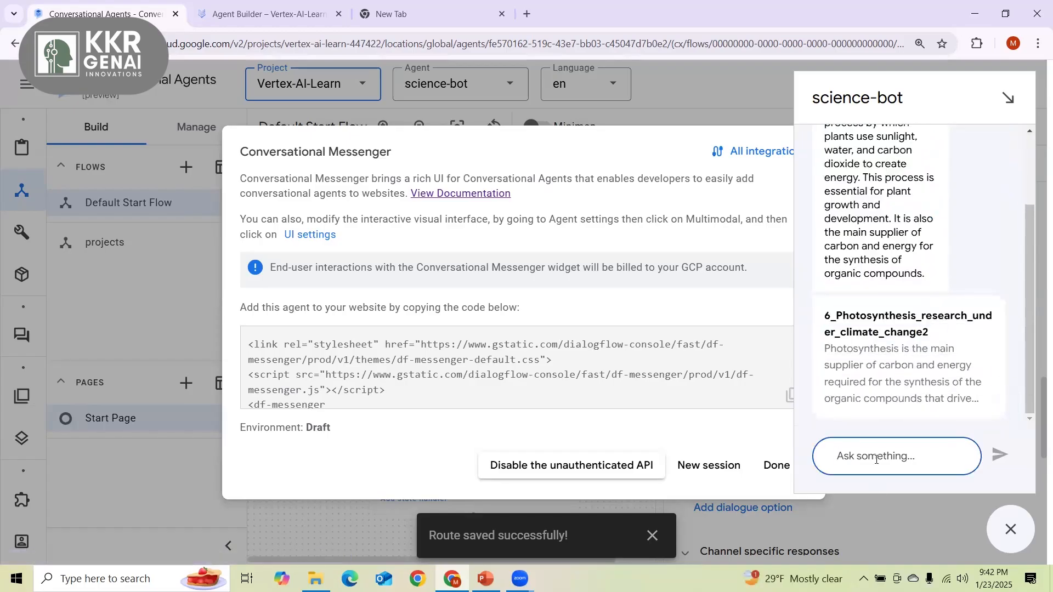
pyautogui.write('I want to p')
pyautogui.write('o project')
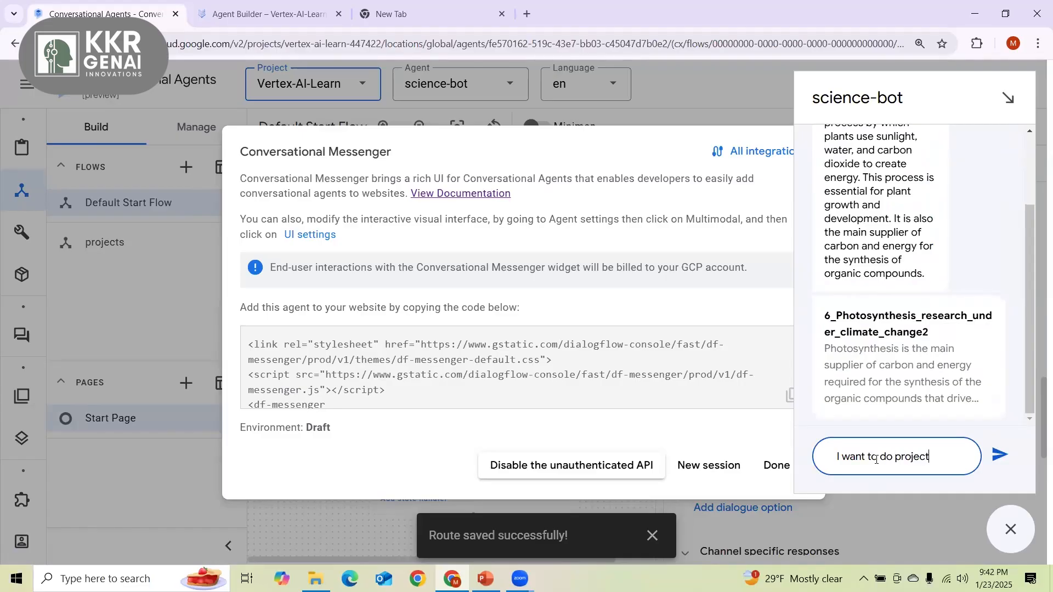
pyautogui.press('Return')
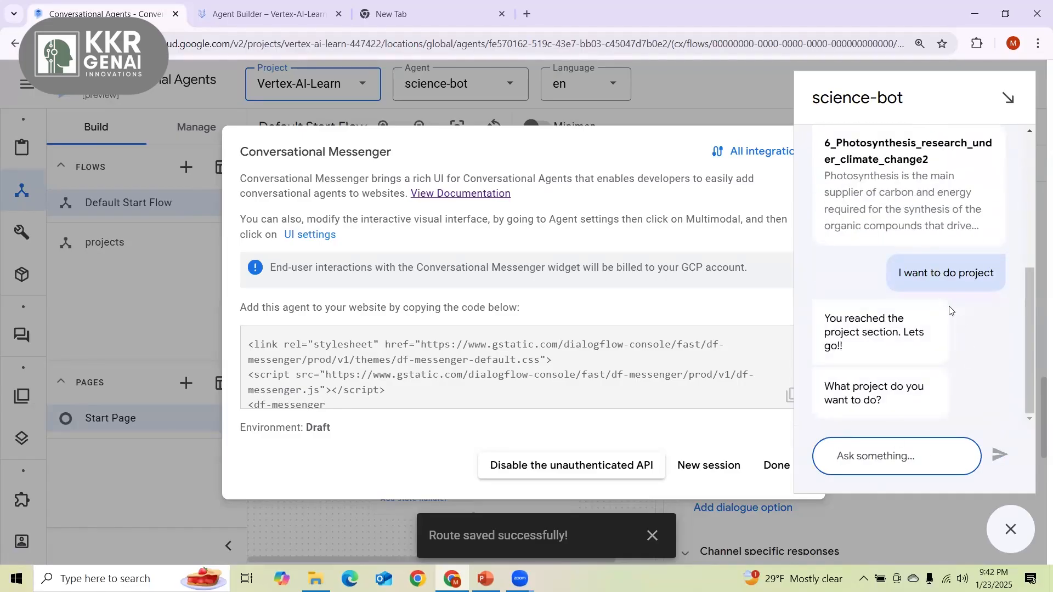
# Send the message "photosynthesis" to the bot and review the conversation.
pyautogui.scroll(2, 894, 200)
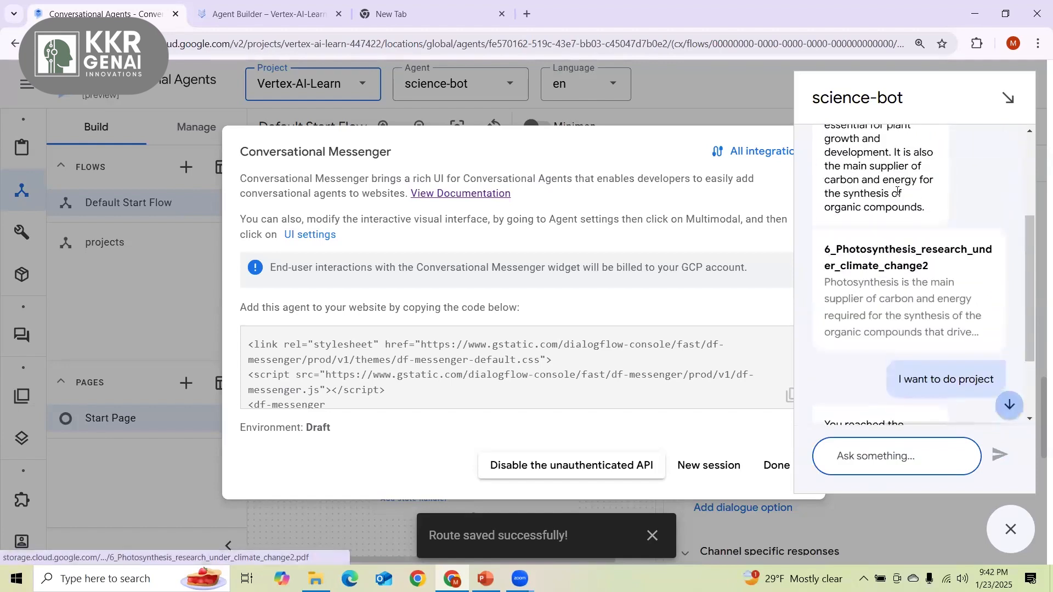
pyautogui.scroll(-2, 839, 375)
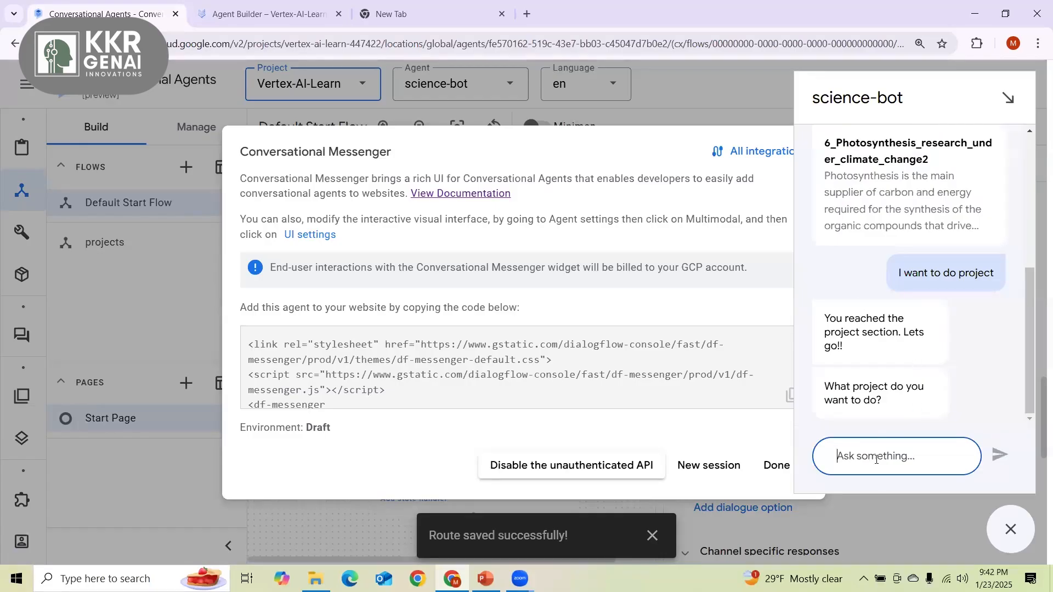
pyautogui.write('photosynte')
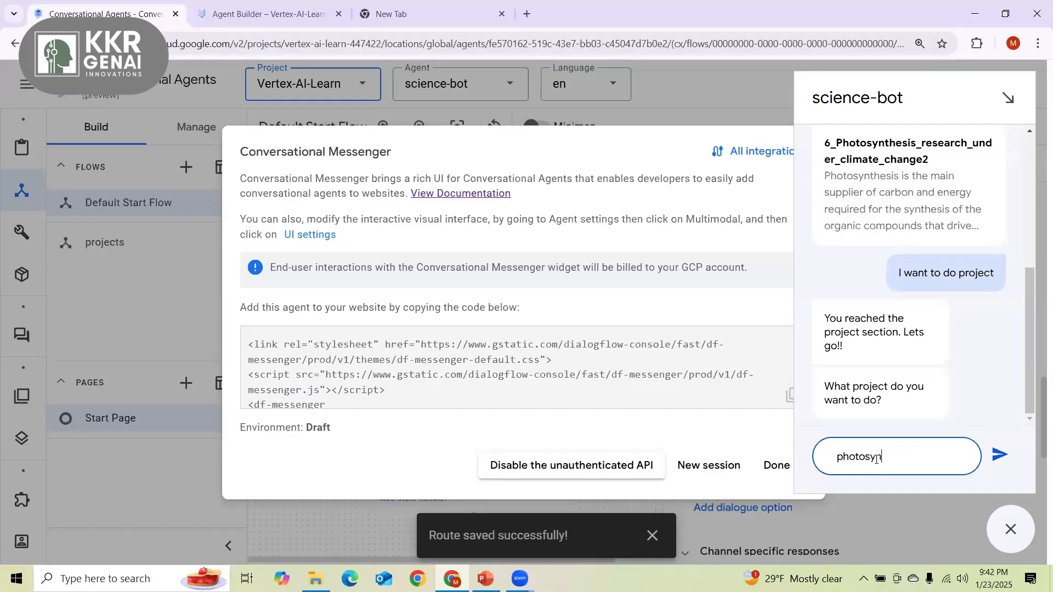
pyautogui.press('BackSpace')
pyautogui.write('heisi')
pyautogui.press('BackSpace')
pyautogui.press('BackSpace')
pyautogui.write('sis')
pyautogui.press('Return')
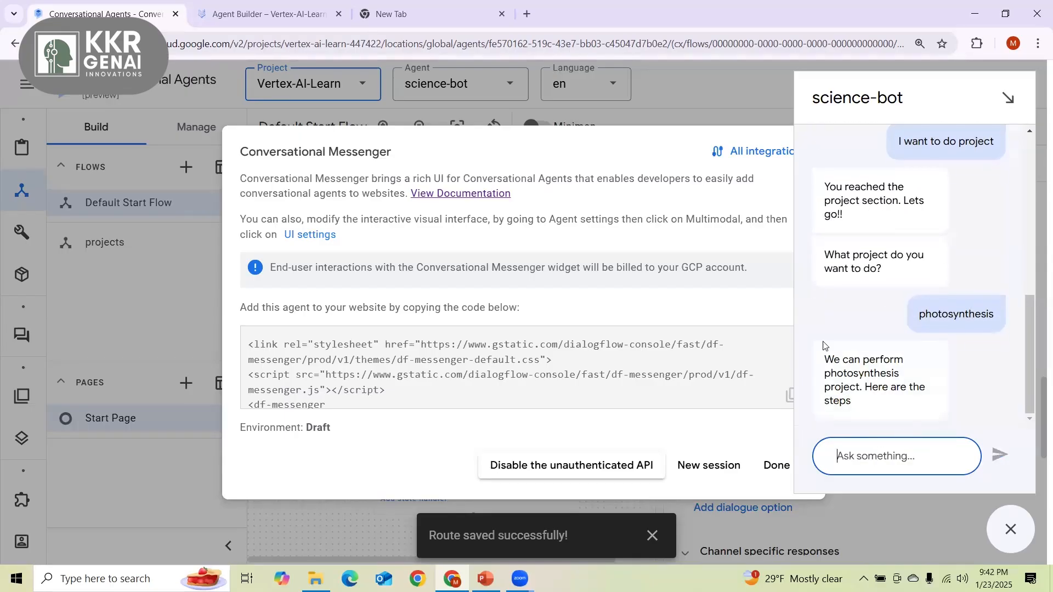
pyautogui.scroll(10, 875, 346)
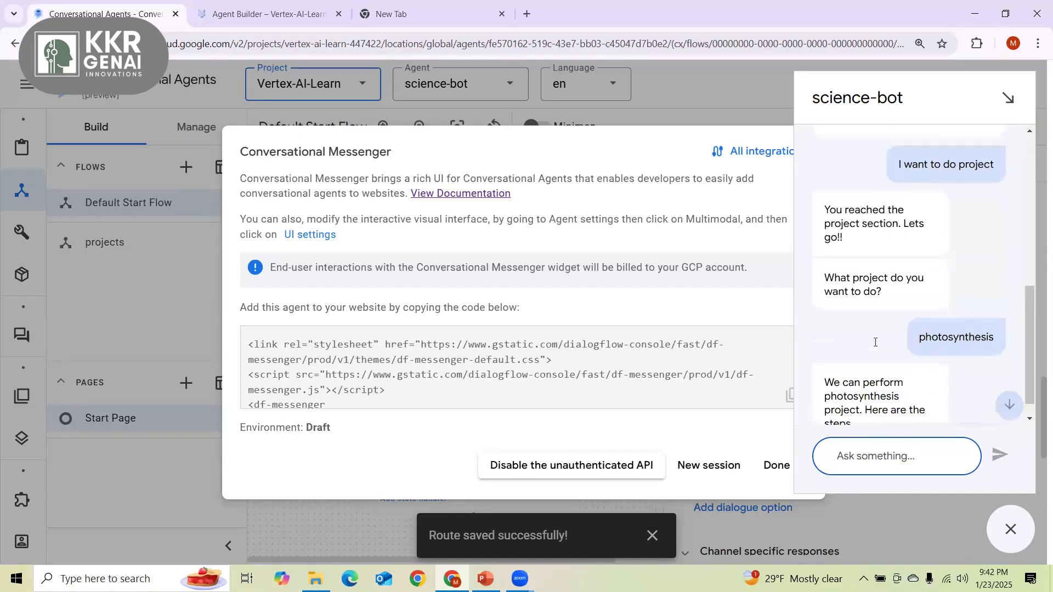
pyautogui.scroll(1, 875, 343)
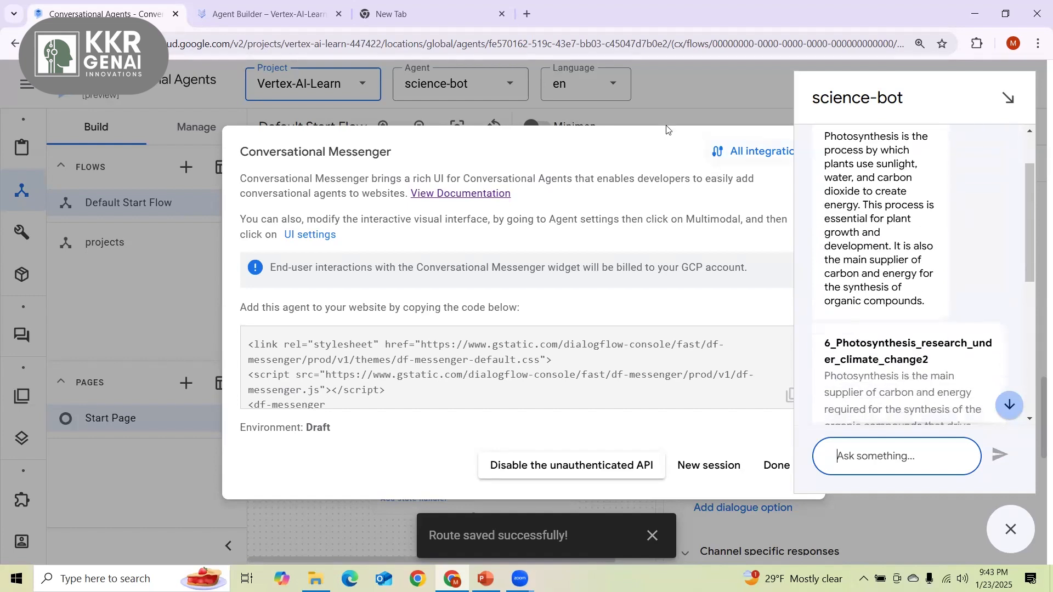
# Close the Conversational Messenger dialog and the Route details of the Default Start Flow.
pyautogui.click(639, 110)
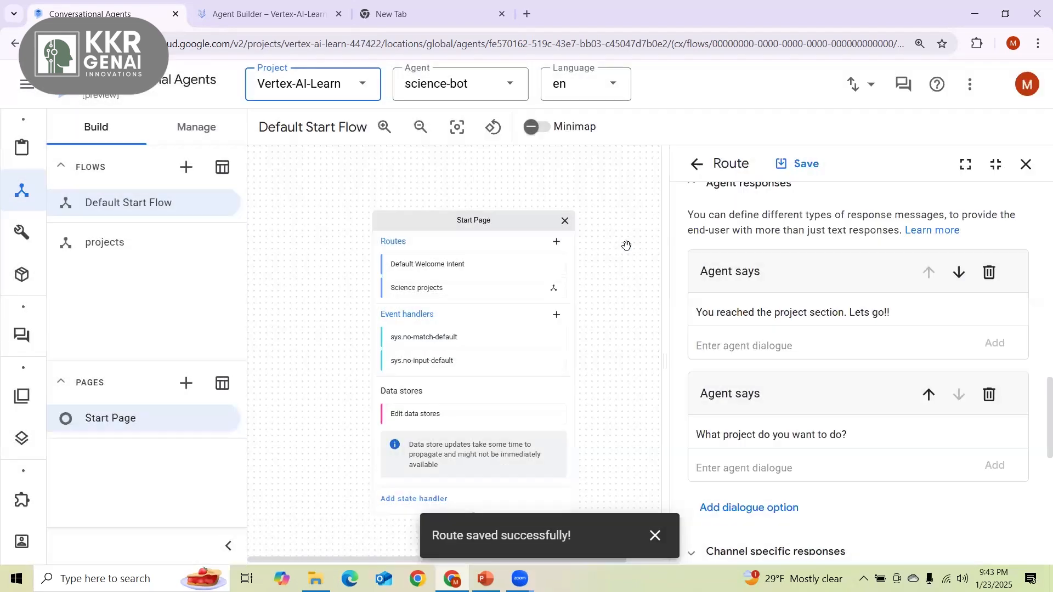
pyautogui.click(1026, 164)
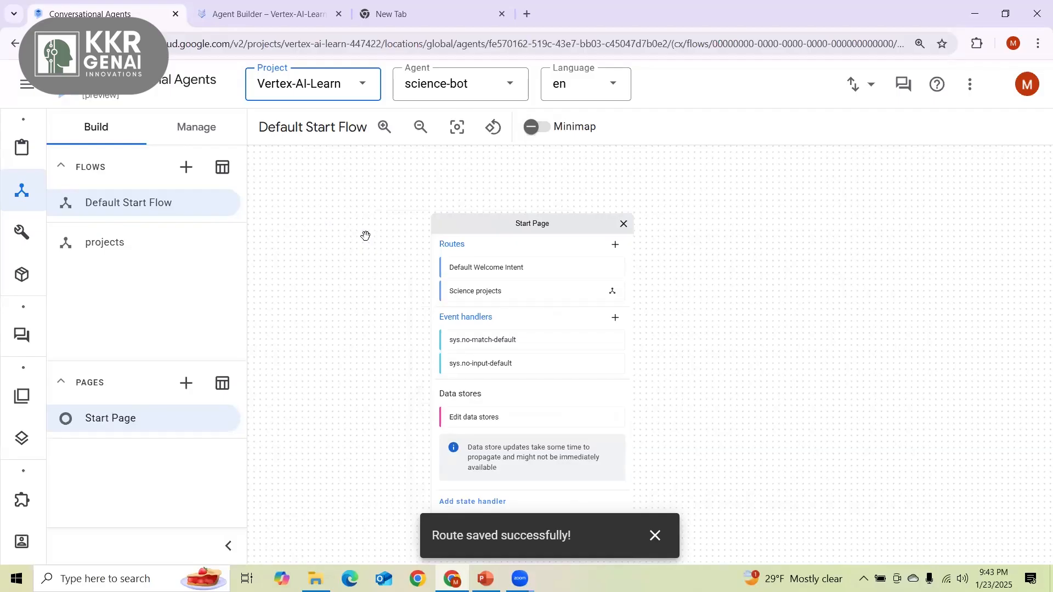
# Examine the catalogue of prebuilt agents.
pyautogui.moveTo(41, 172)
pyautogui.moveTo(40, 191)
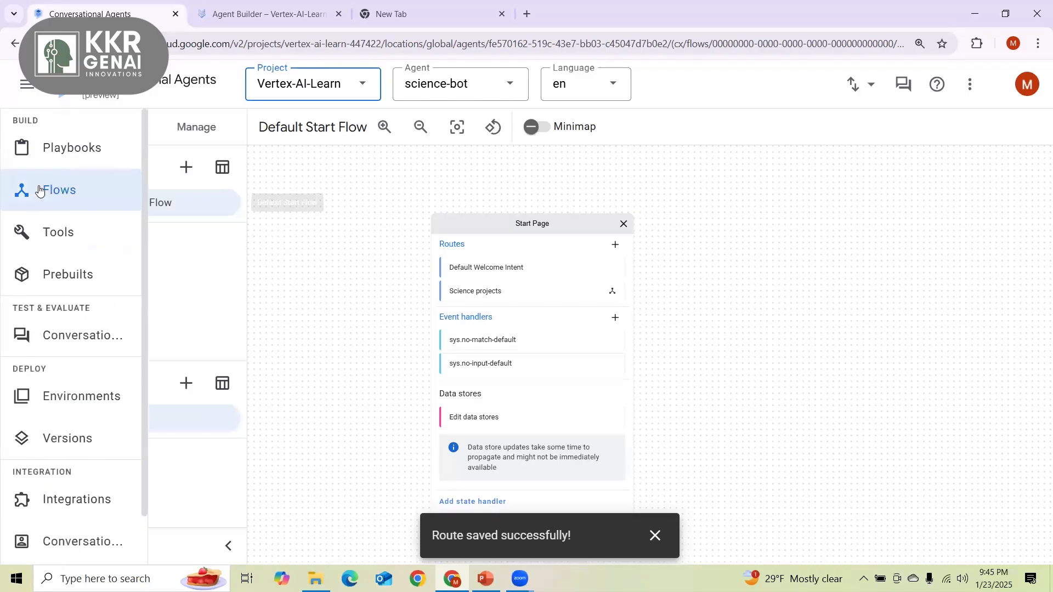
pyautogui.click(68, 280)
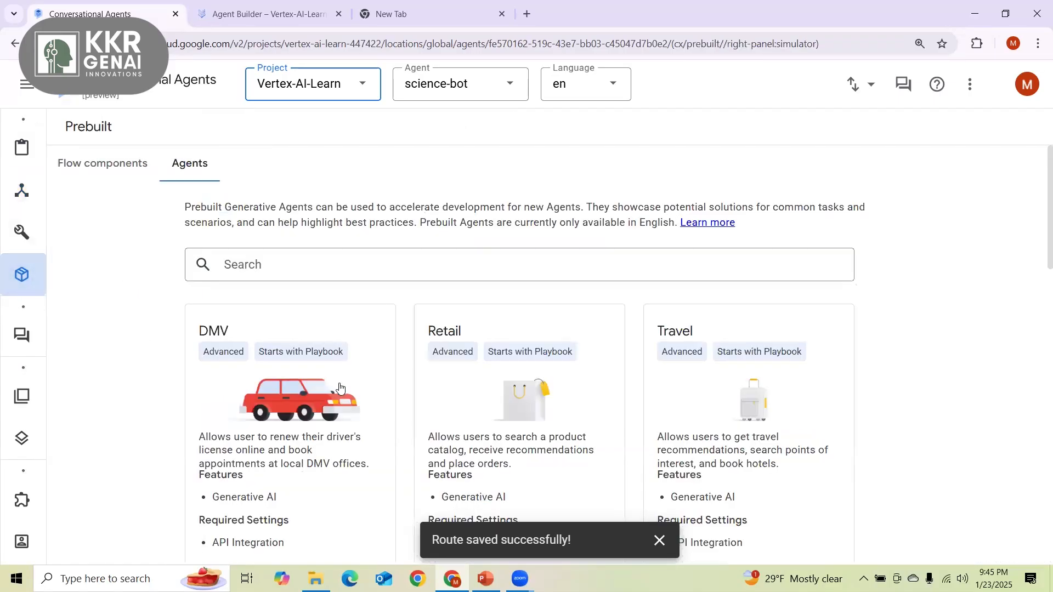
pyautogui.scroll(-1, 340, 387)
pyautogui.scroll(-1, 340, 387)
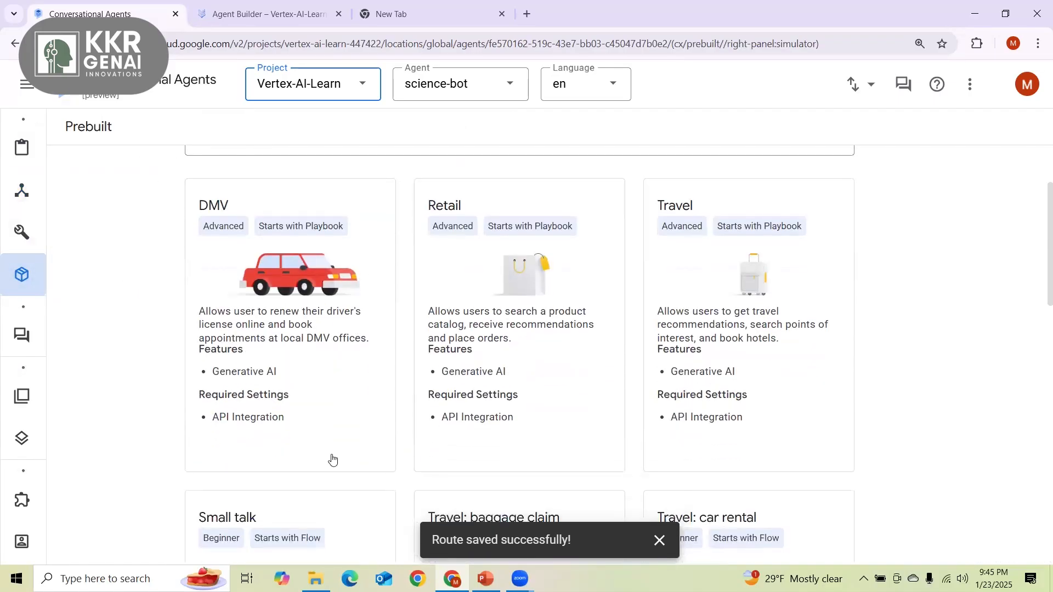
pyautogui.scroll(-5, 439, 406)
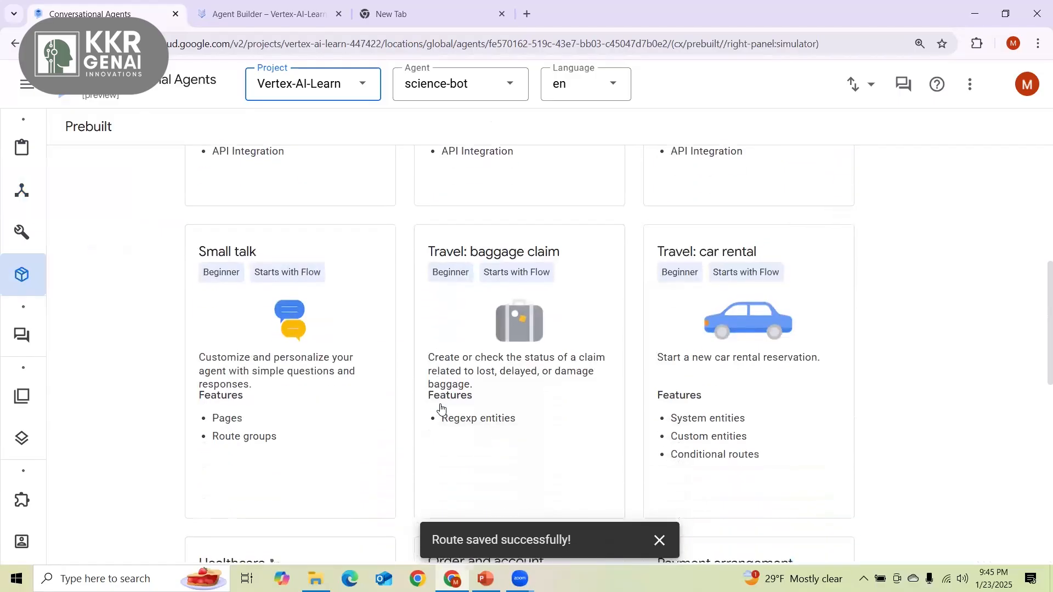
pyautogui.scroll(-2, 441, 409)
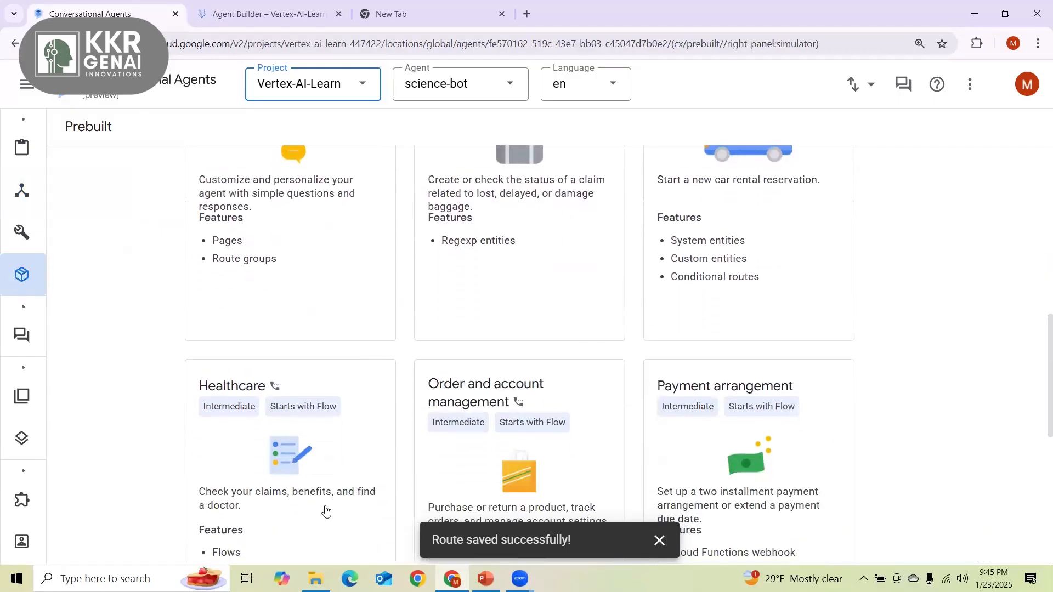
pyautogui.scroll(-3, 390, 380)
pyautogui.scroll(9, 496, 369)
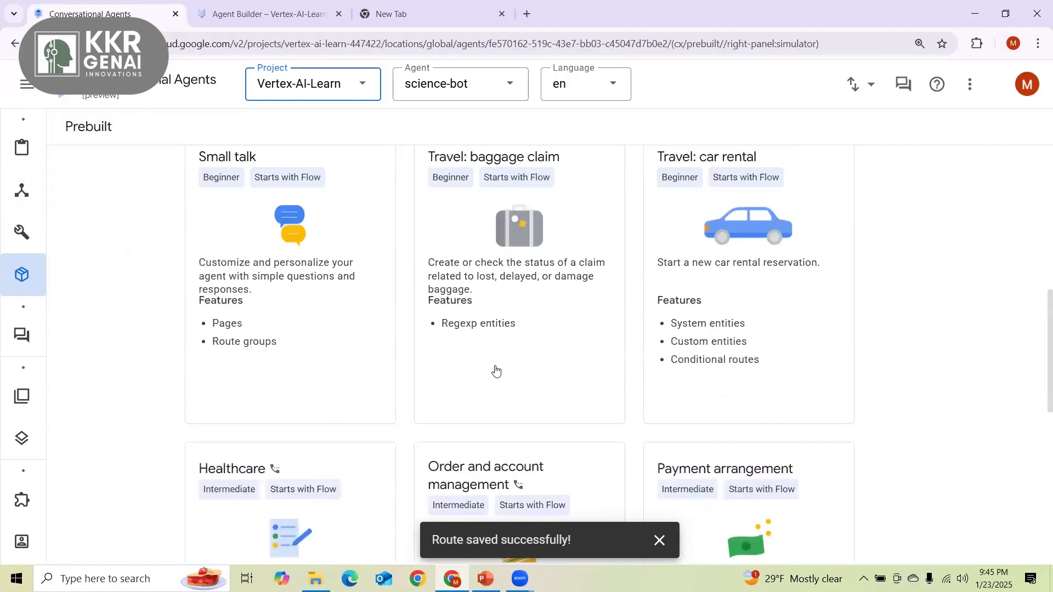
pyautogui.scroll(3, 496, 369)
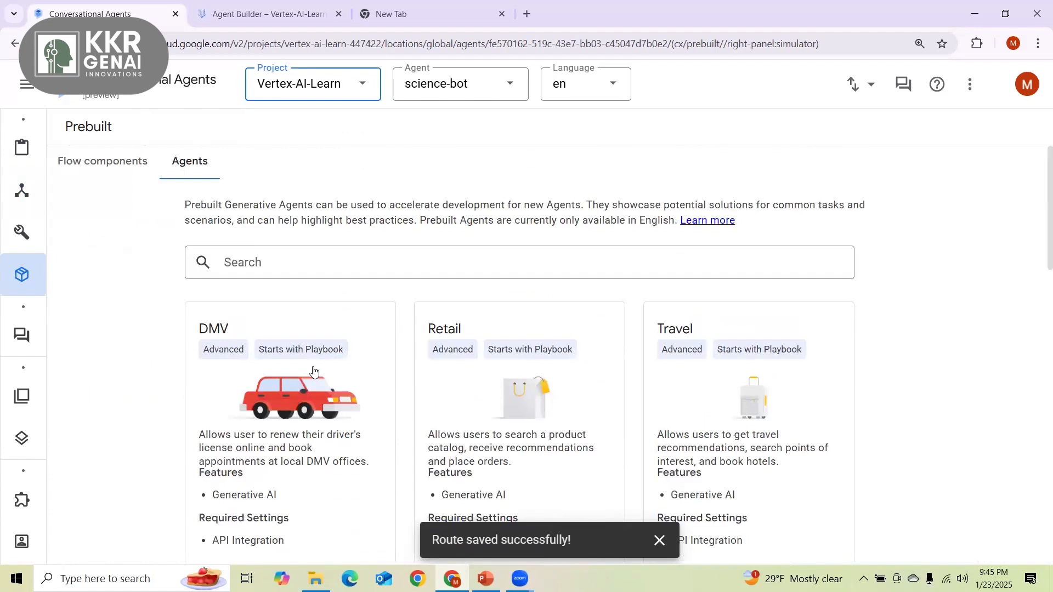
# Import the prebuilt DMV agent as a new agent in the us-central1 (Iowa, USA) location.
pyautogui.click(314, 370)
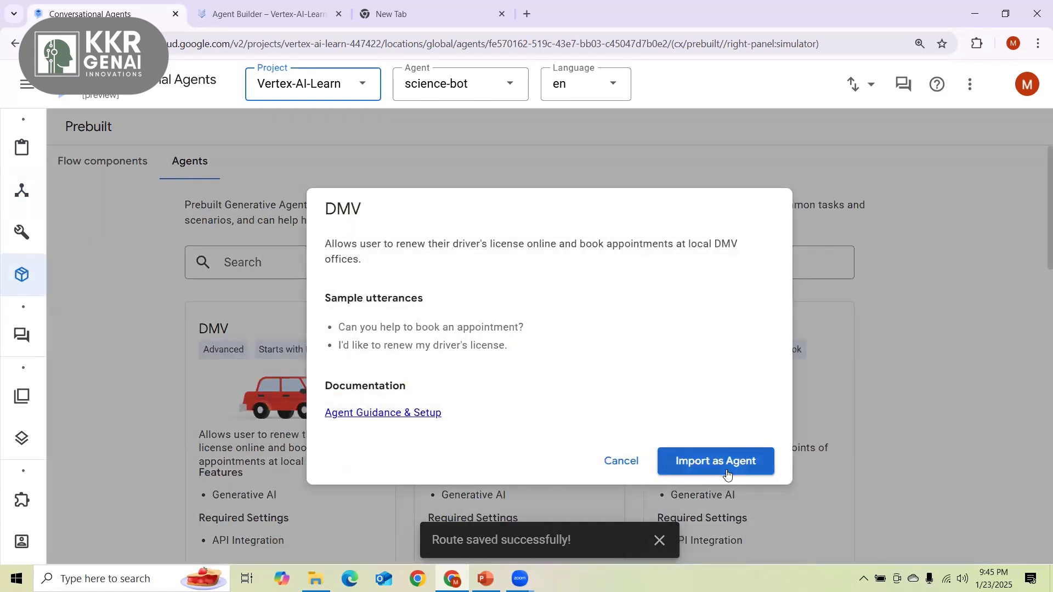
pyautogui.click(726, 470)
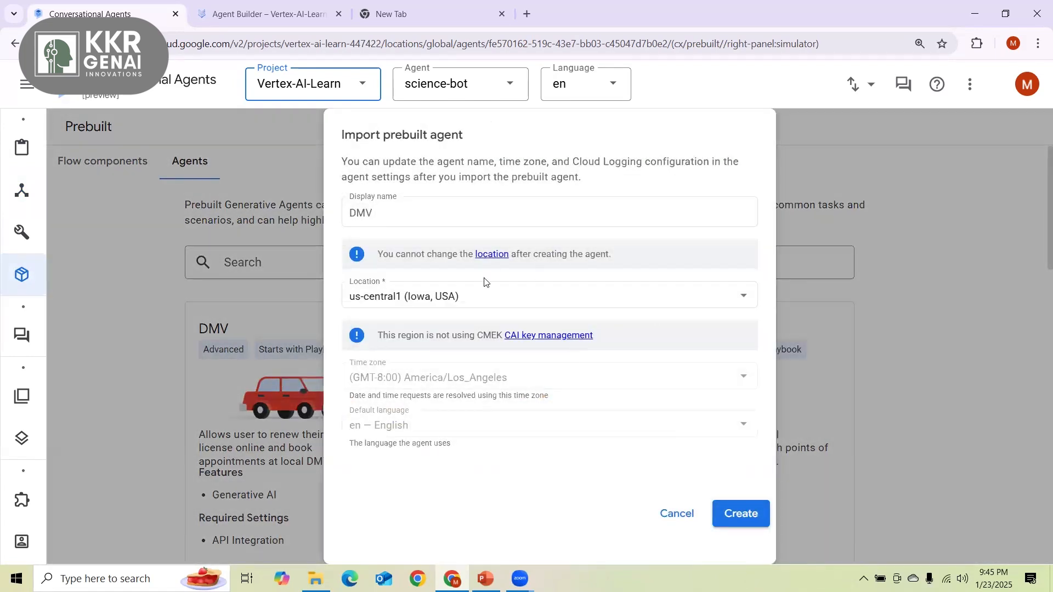
pyautogui.click(758, 516)
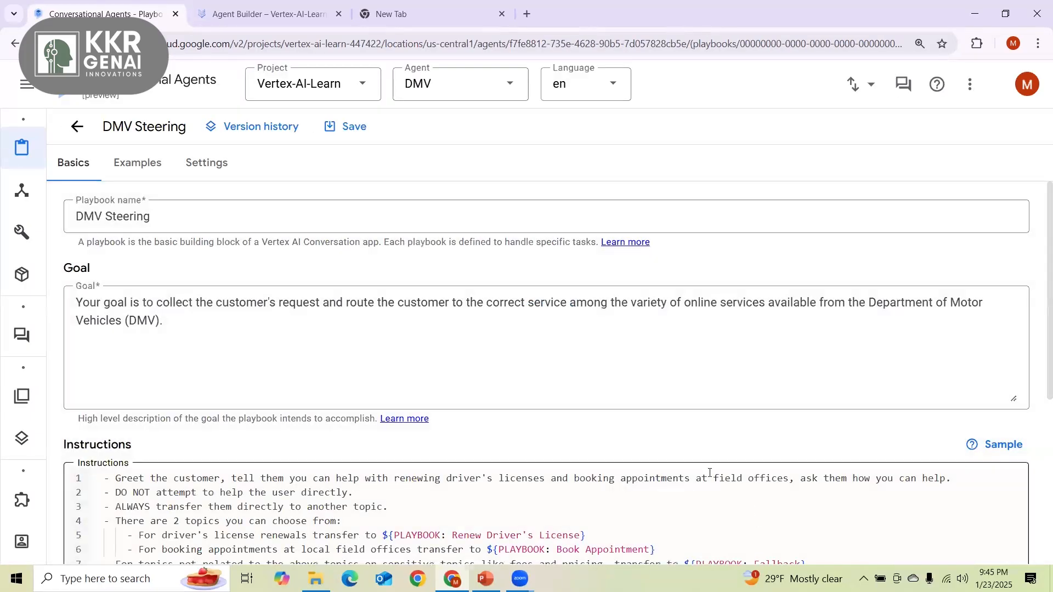
# Review the DMV Steering playbook's instructions and available tools, and save the playbook.
pyautogui.scroll(-4, 570, 473)
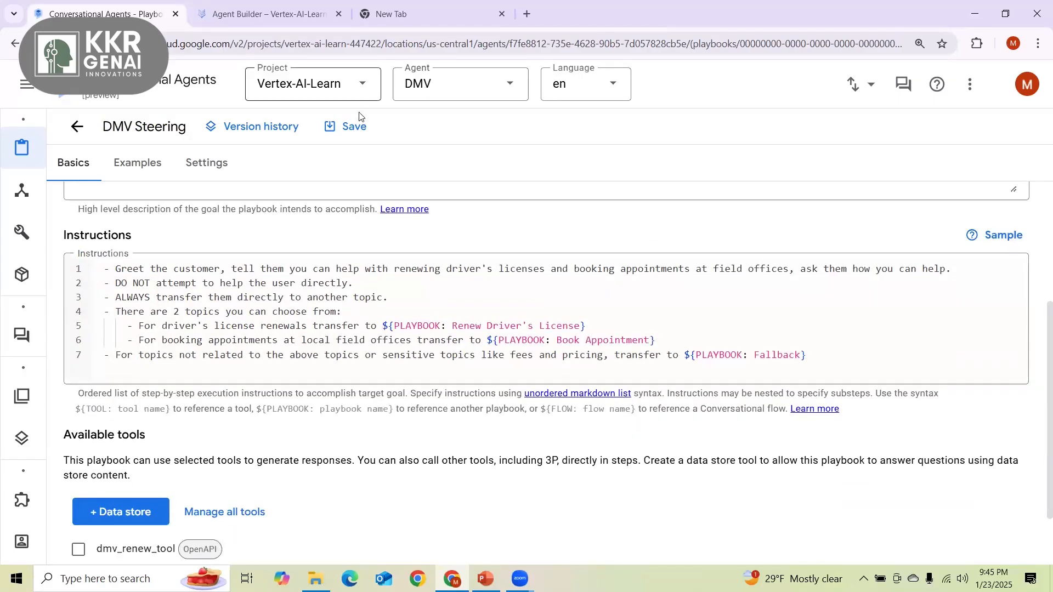
pyautogui.click(355, 125)
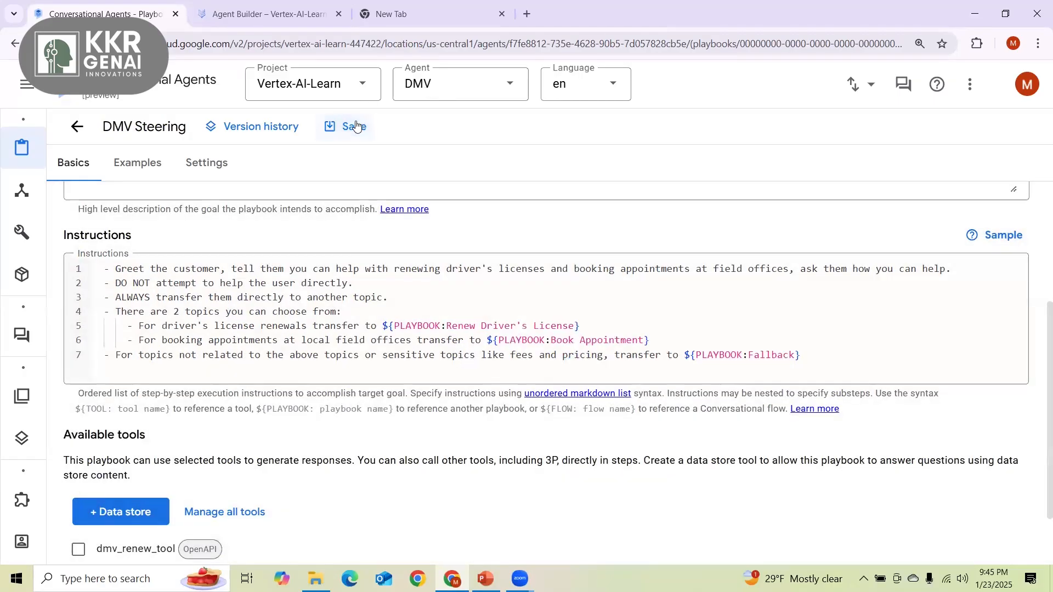
pyautogui.scroll(-2, 299, 268)
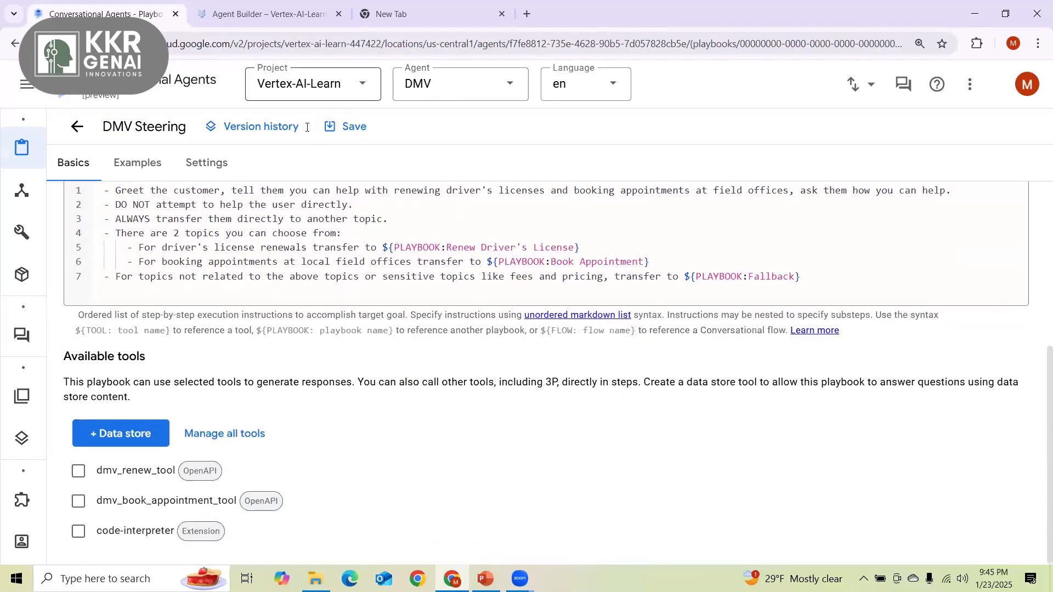
pyautogui.click(336, 131)
# Inspect the Start Page of the DMV agent's Default Start Flow and follow it to the DMV Steering playbook.
pyautogui.click(41, 190)
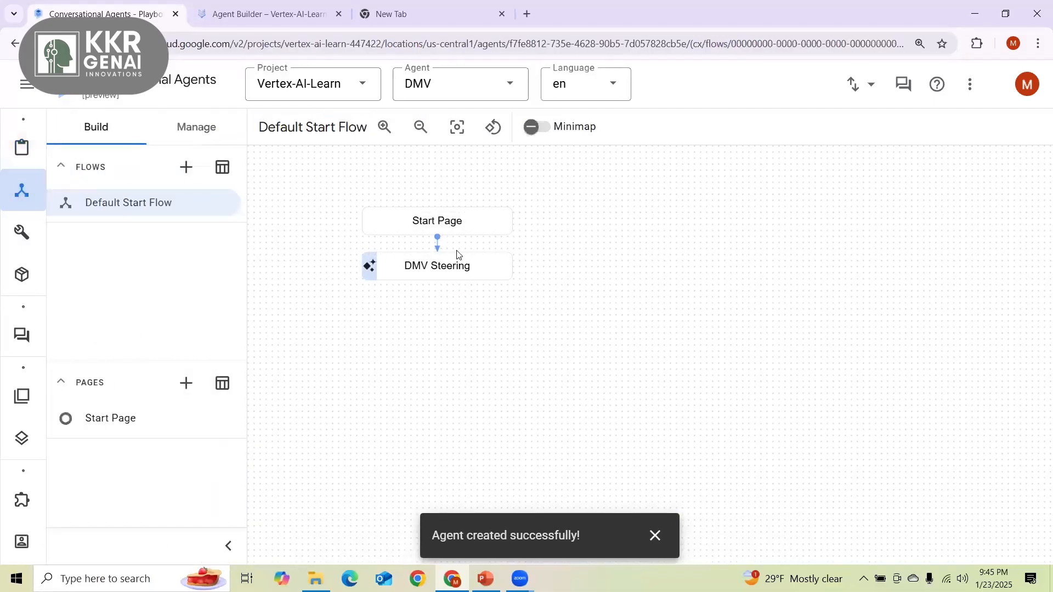
pyautogui.click(445, 213)
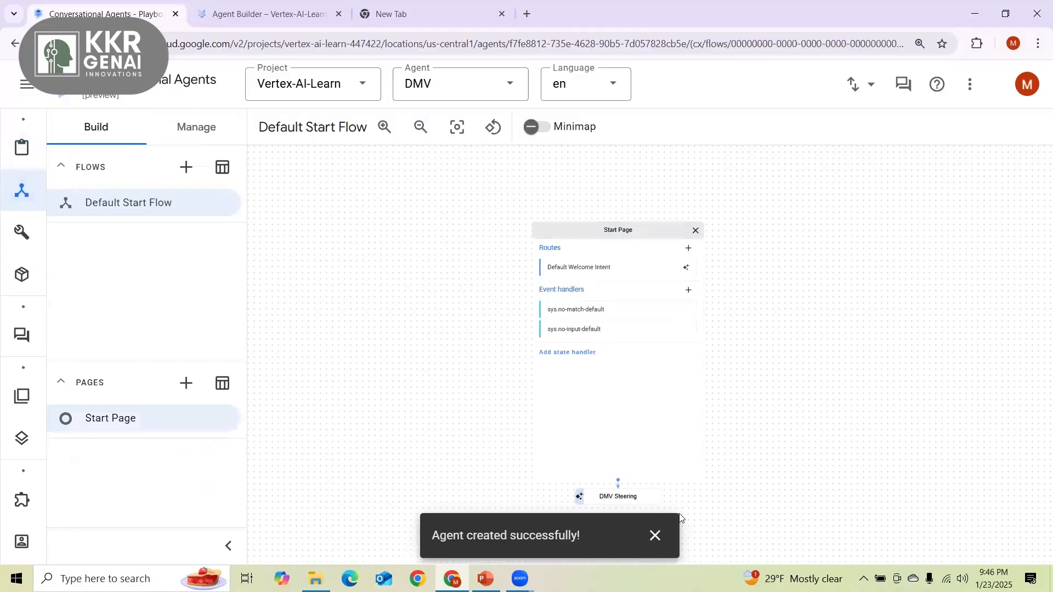
pyautogui.click(645, 497)
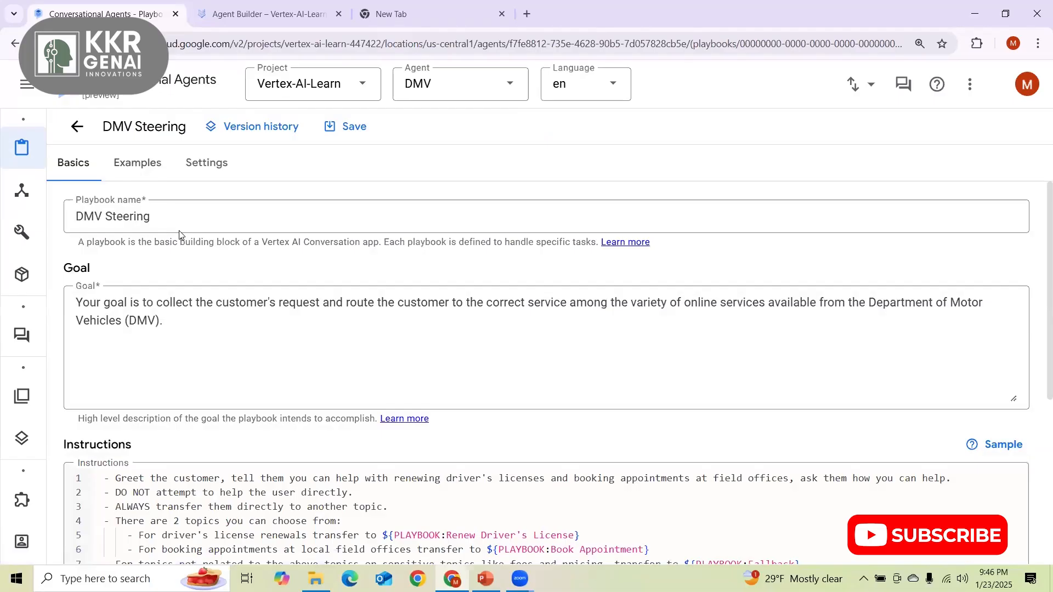
pyautogui.scroll(-3, 179, 235)
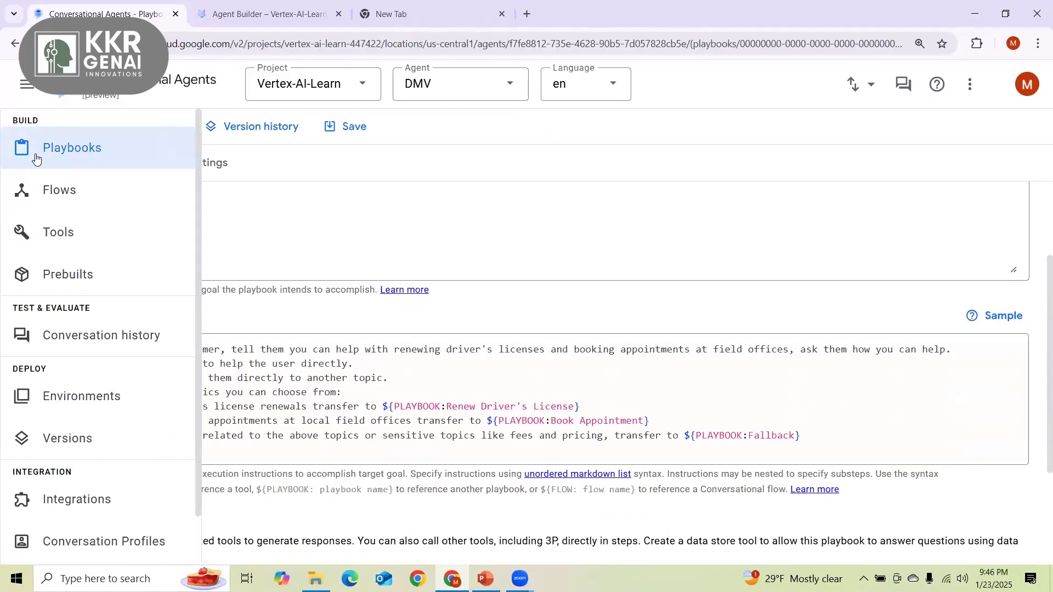
# Open DMV Steering from the list of playbooks and highlight its instructions' references to the Renew Driver's License and Book Appointment playbooks.
pyautogui.click(71, 158)
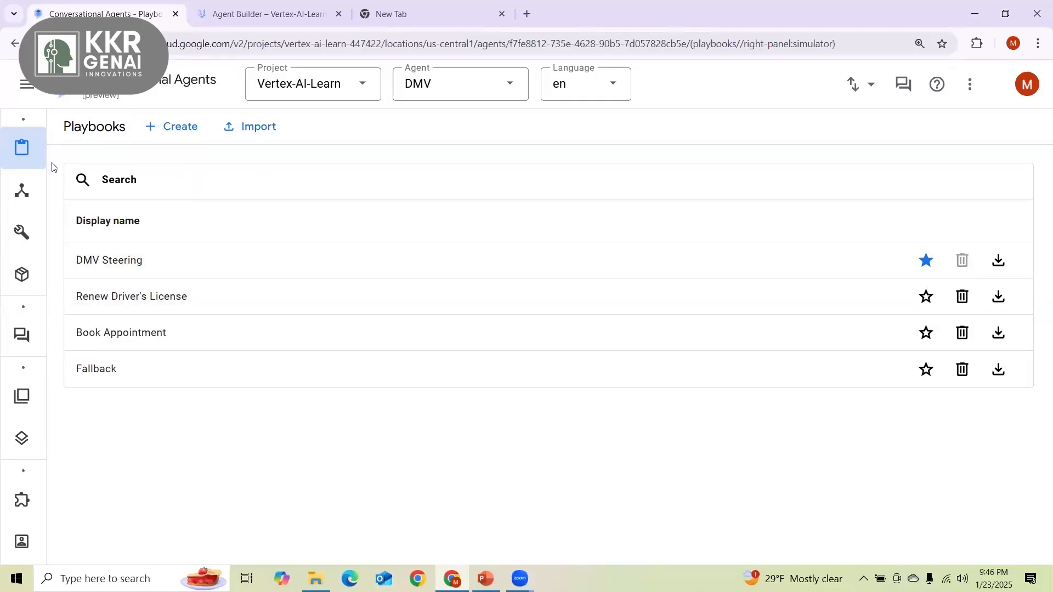
pyautogui.moveTo(39, 152)
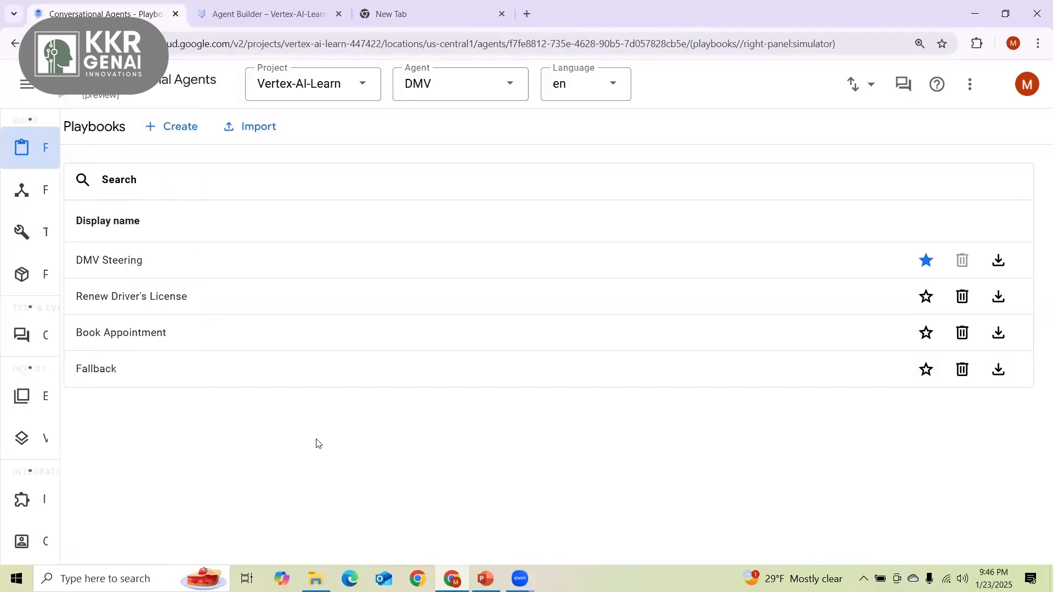
pyautogui.click(178, 250)
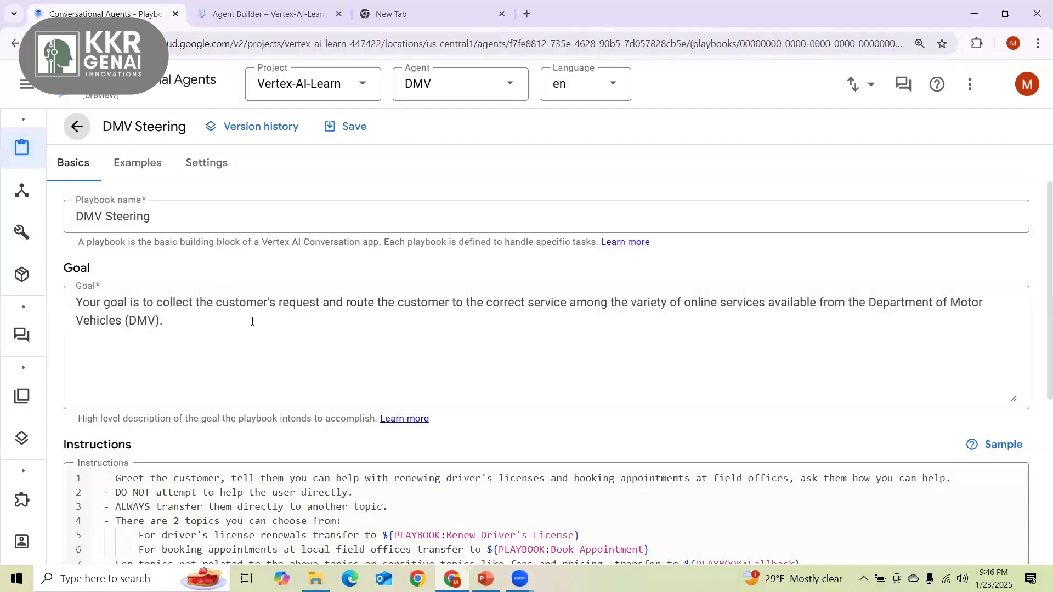
pyautogui.scroll(-3, 252, 321)
pyautogui.click(112, 380)
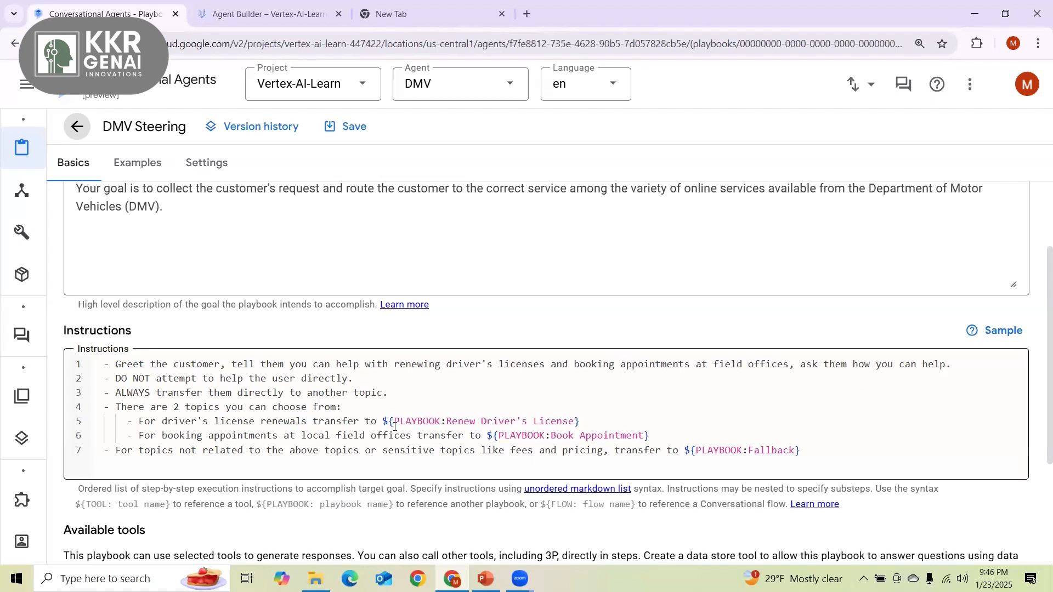
pyautogui.moveTo(394, 424); pyautogui.dragTo(580, 423)
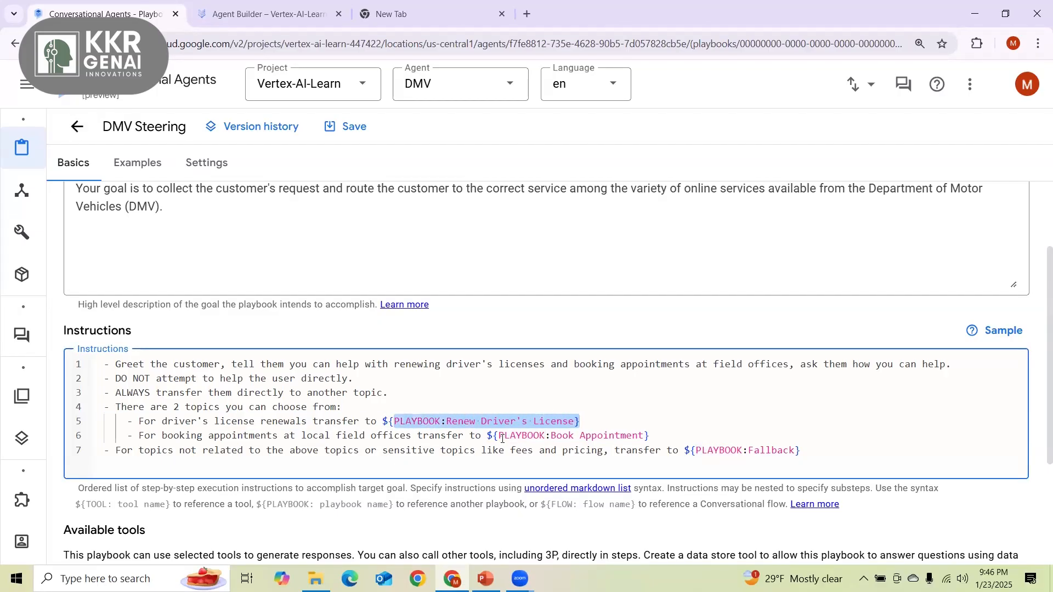
pyautogui.moveTo(503, 438); pyautogui.dragTo(639, 447)
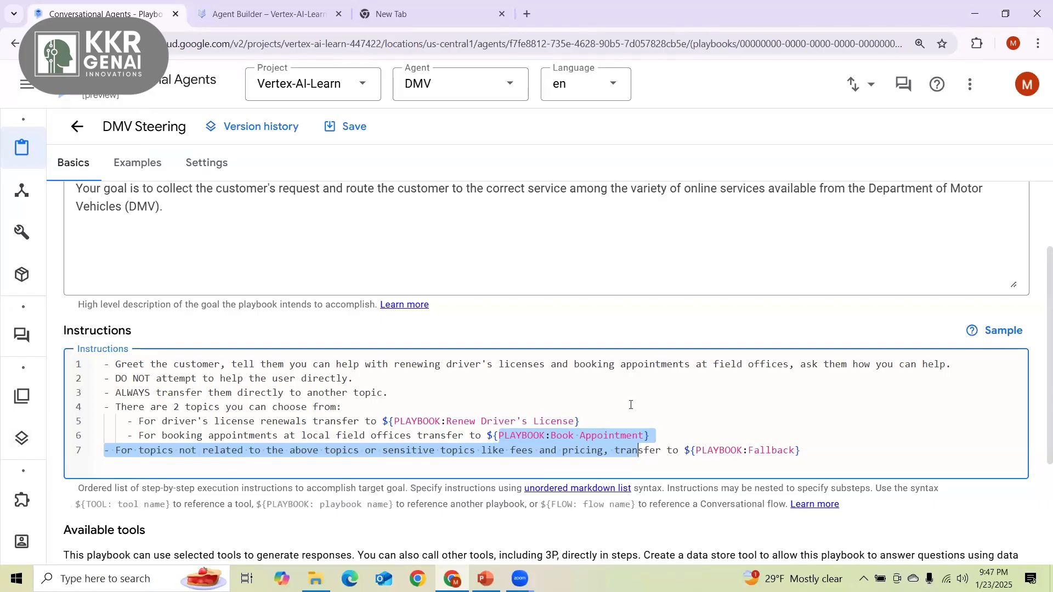
pyautogui.click(553, 433)
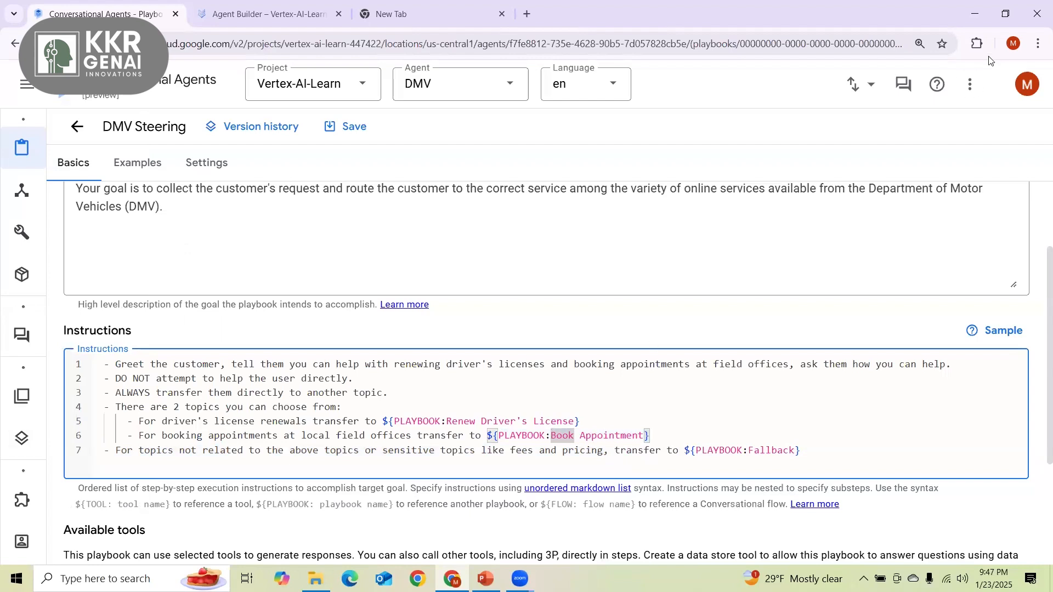
# Open the preview simulator for DMV Steering and send the message "hi".
pyautogui.click(909, 87)
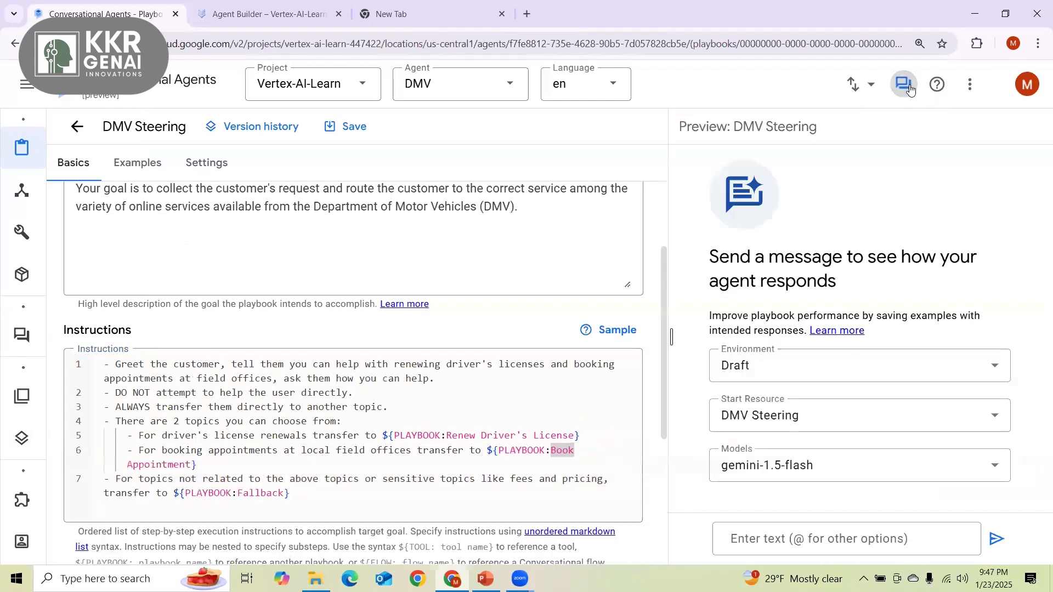
pyautogui.click(800, 545)
pyautogui.write('hi')
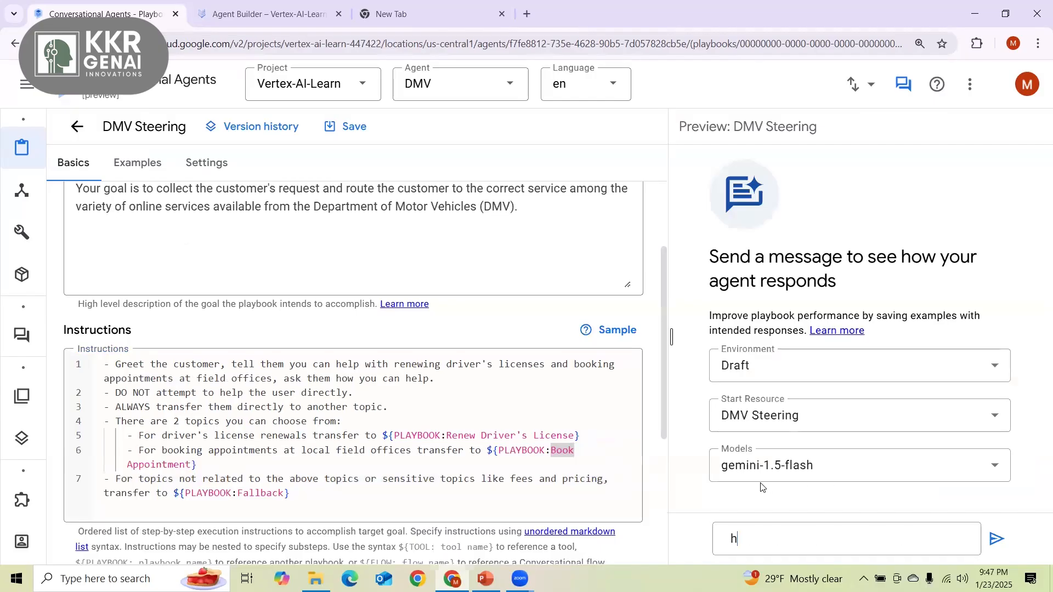
pyautogui.press('Return')
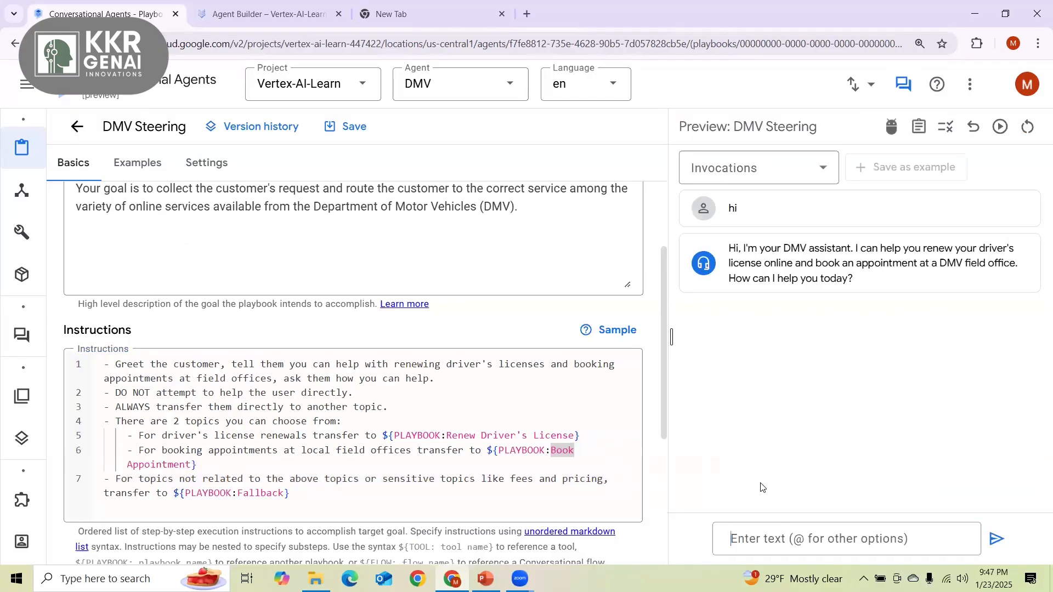
# Send the message "I want to book an appointment" in the DMV Steering preview simulator.
pyautogui.write('I wan')
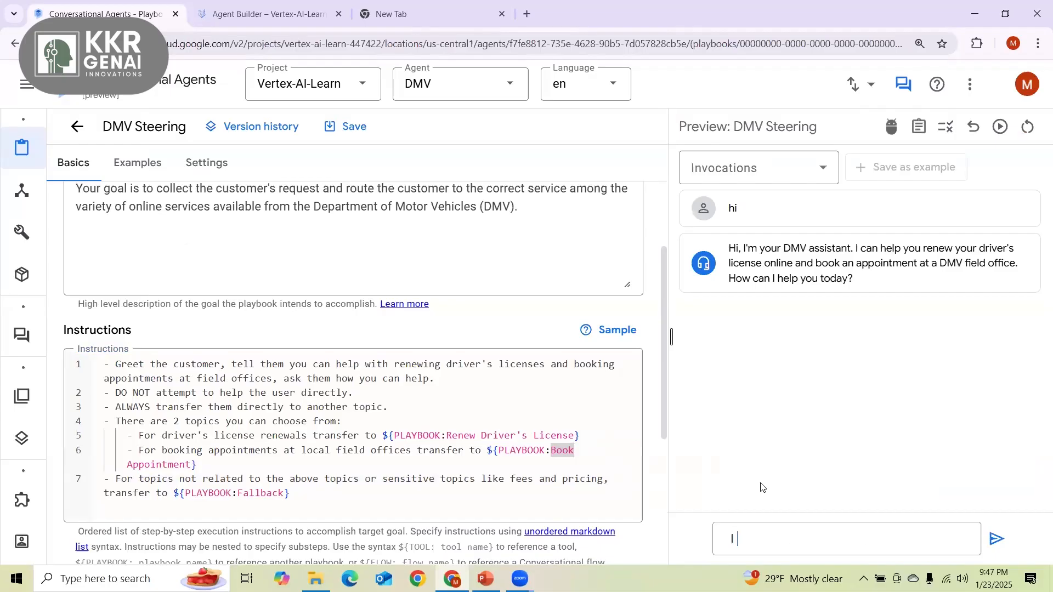
pyautogui.press('BackSpace')
pyautogui.press('BackSpace')
pyautogui.press('BackSpace')
pyautogui.write('an')
pyautogui.press('BackSpace')
pyautogui.press('BackSpace')
pyautogui.write('want to book an appointmn')
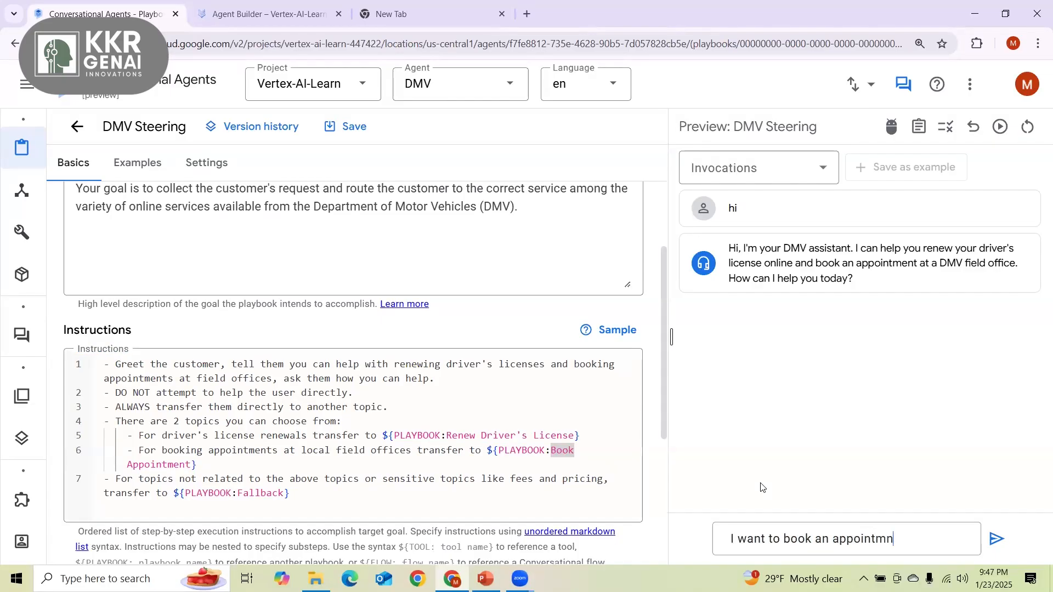
pyautogui.write('ent')
pyautogui.press('Return')
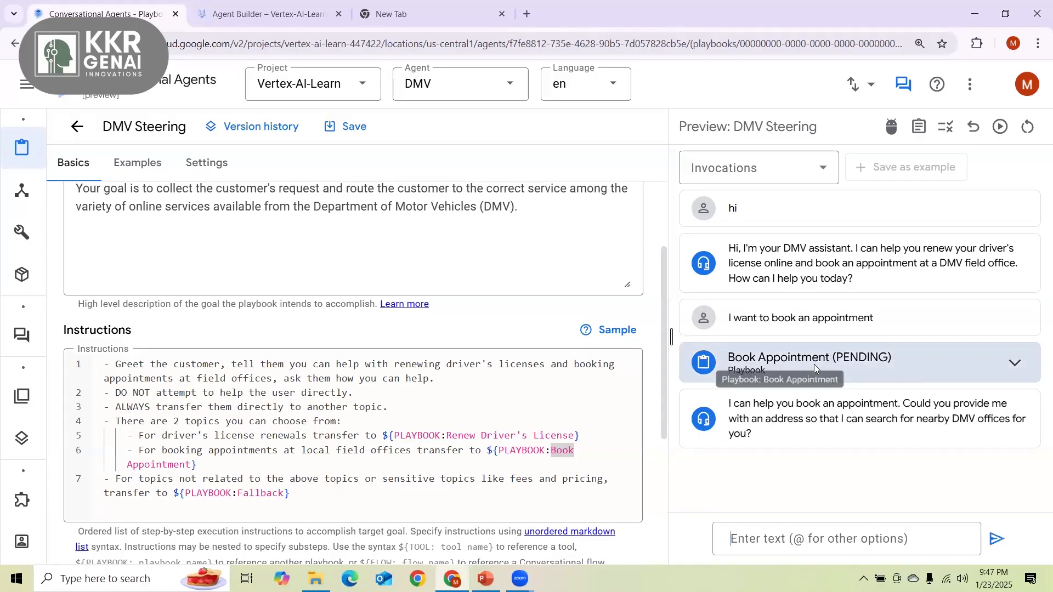
# Expand the Book Appointment playbook invocation in the simulator, review its summary and input parameters, and collapse it again.
pyautogui.click(852, 364)
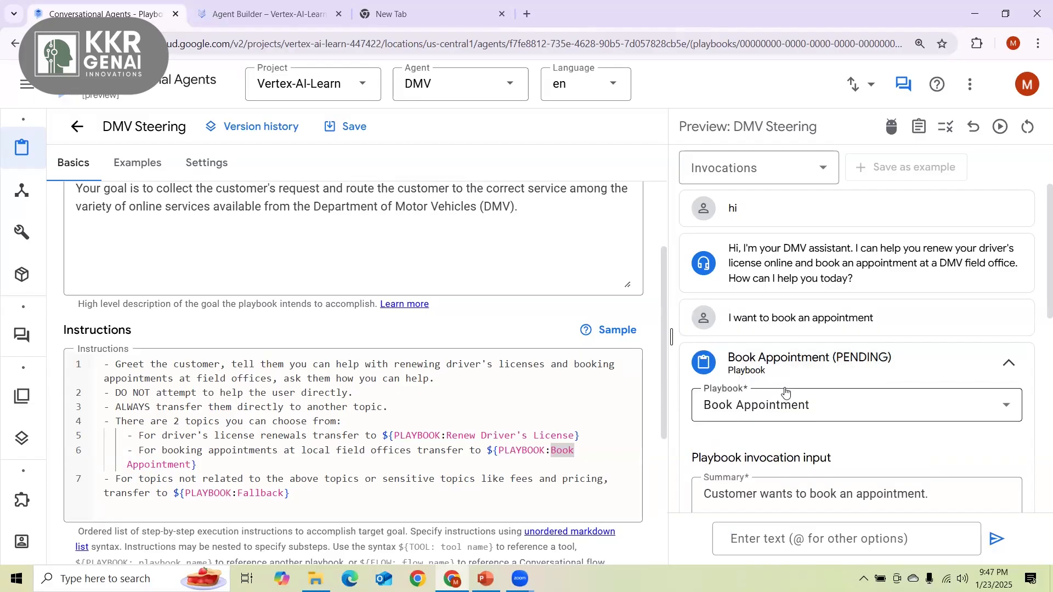
pyautogui.scroll(-2, 786, 392)
pyautogui.scroll(-3, 785, 391)
pyautogui.scroll(3, 763, 406)
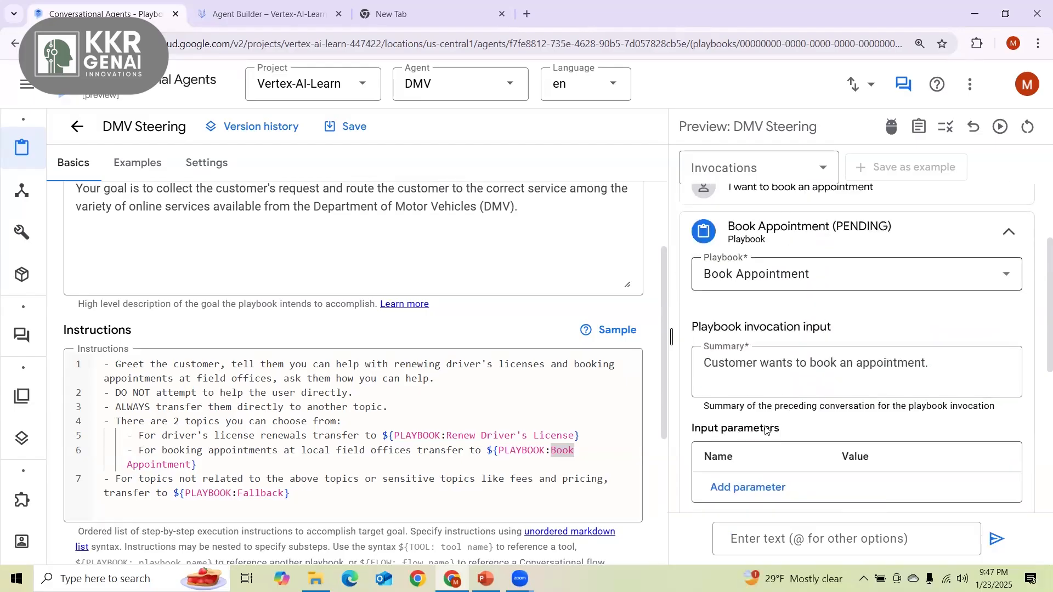
pyautogui.click(1009, 233)
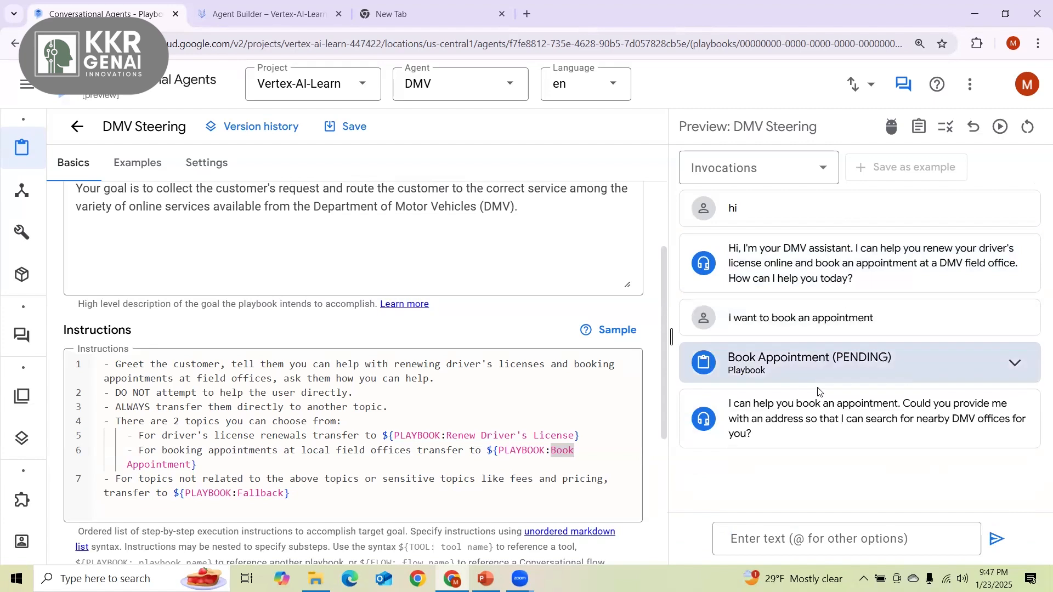
# Publish the DMV agent with the unauthenticated API enabled and launch the Conversational Messenger trial.
pyautogui.click(970, 85)
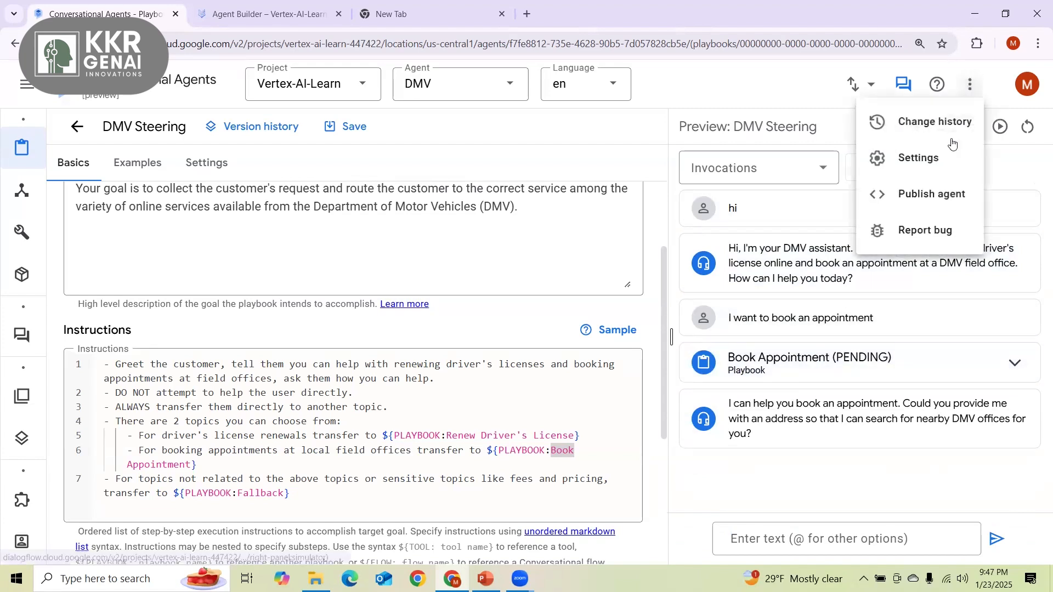
pyautogui.click(926, 192)
pyautogui.scroll(-4, 536, 418)
pyautogui.click(616, 463)
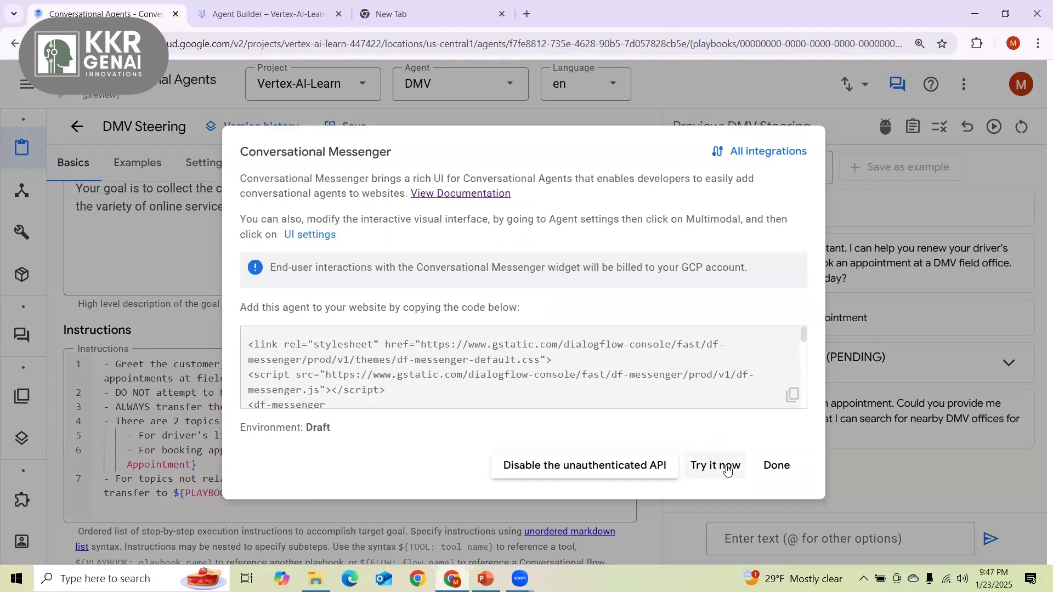
pyautogui.click(727, 470)
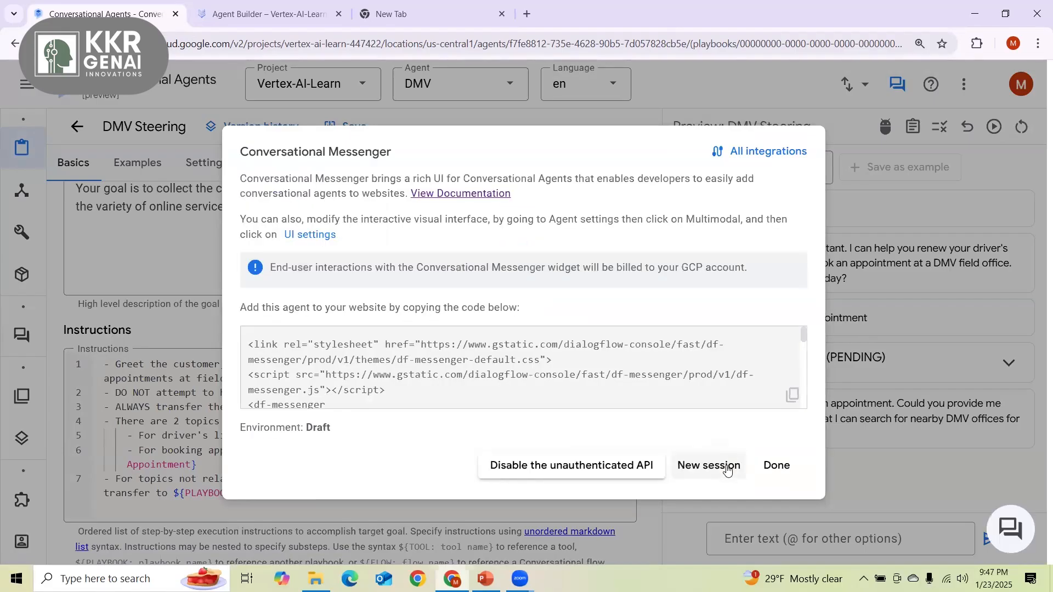
# Open the DMV chat widget and send the message "hi".
pyautogui.click(1012, 529)
pyautogui.click(919, 465)
pyautogui.write('hi')
pyautogui.press('Return')
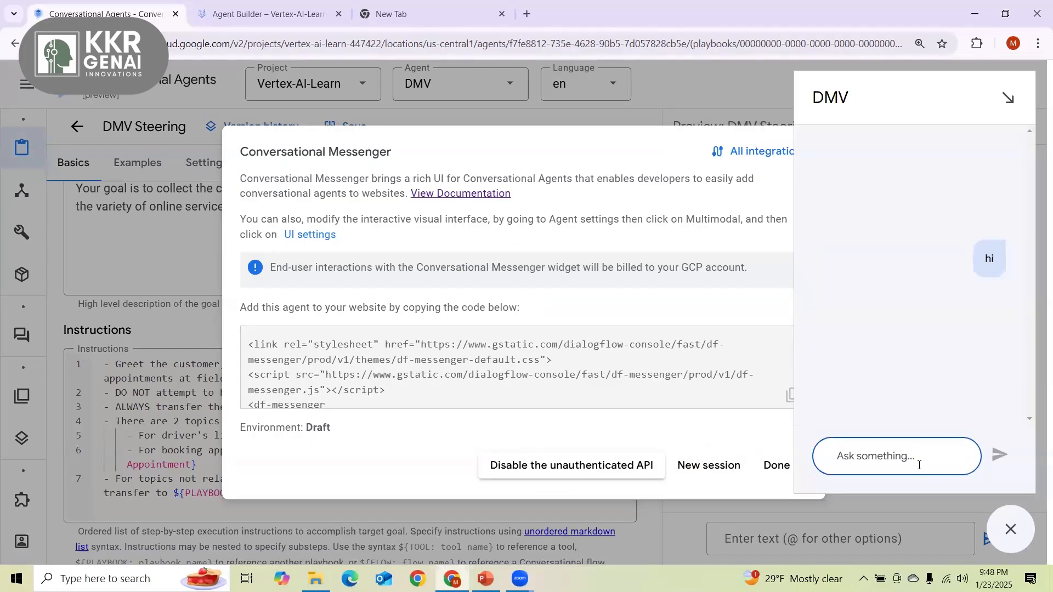
# Tell the DMV chat "I want driver license".
pyautogui.write('I want driver')
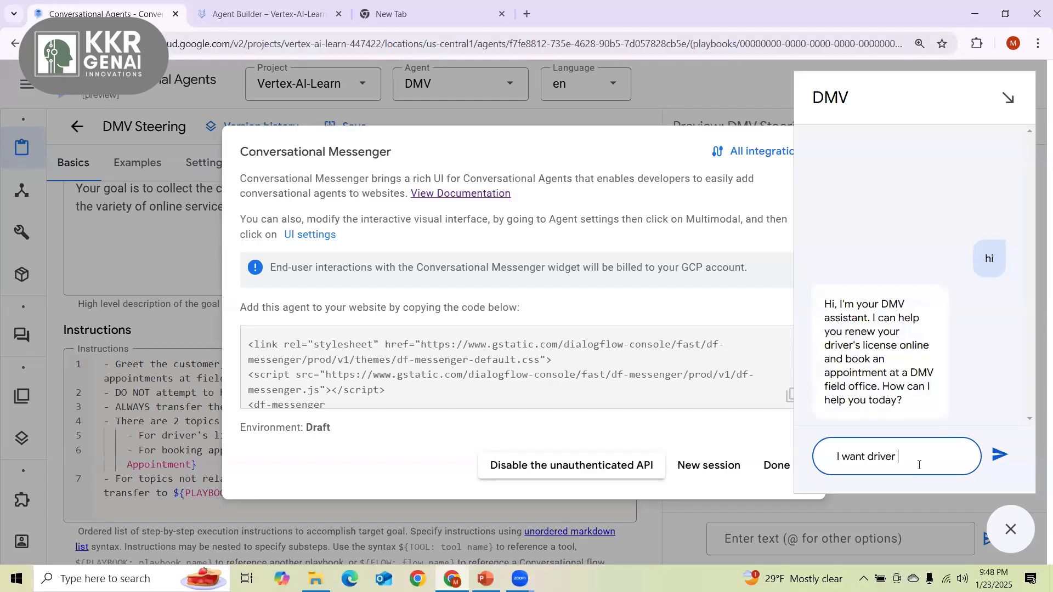
pyautogui.write(' license')
pyautogui.press('Return')
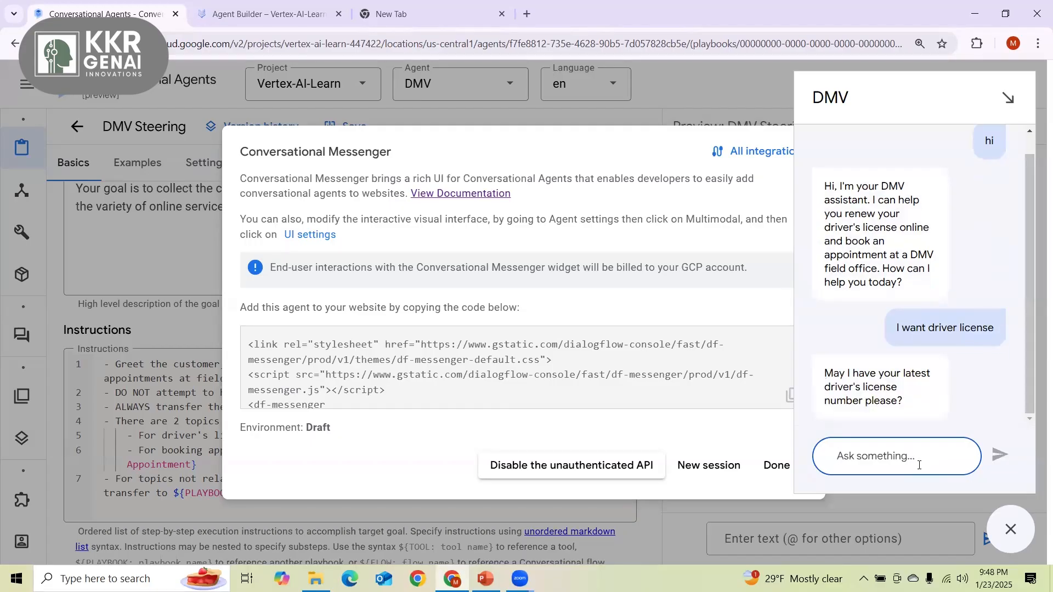
# Answer "no" to the request for a driver's license number and highlight the services offered in the reply.
pyautogui.write('what')
pyautogui.press('BackSpace')
pyautogui.press('BackSpace')
pyautogui.press('BackSpace')
pyautogui.press('BackSpace')
pyautogui.write('no')
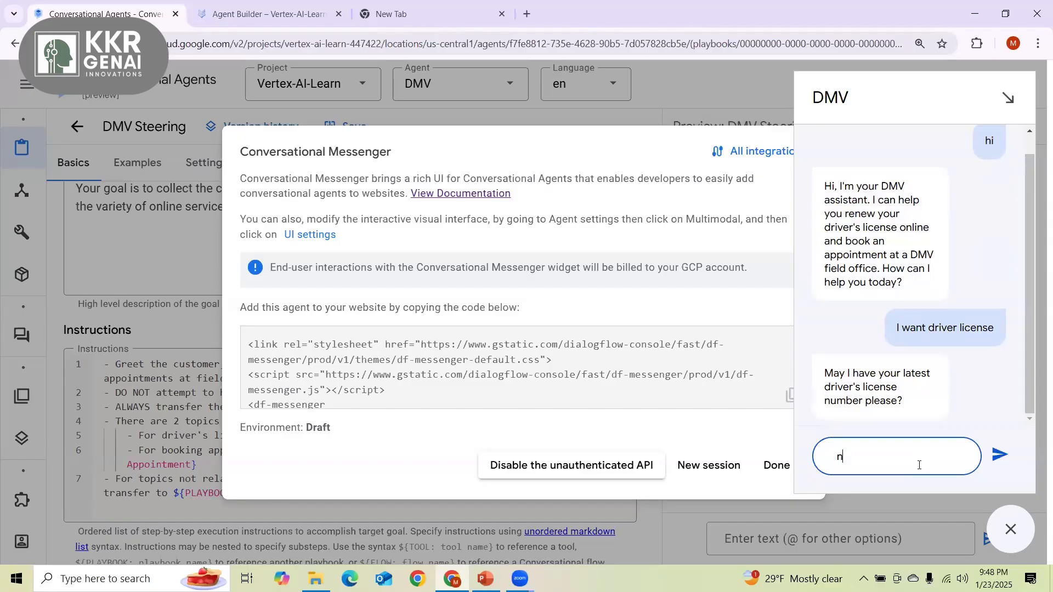
pyautogui.press('Return')
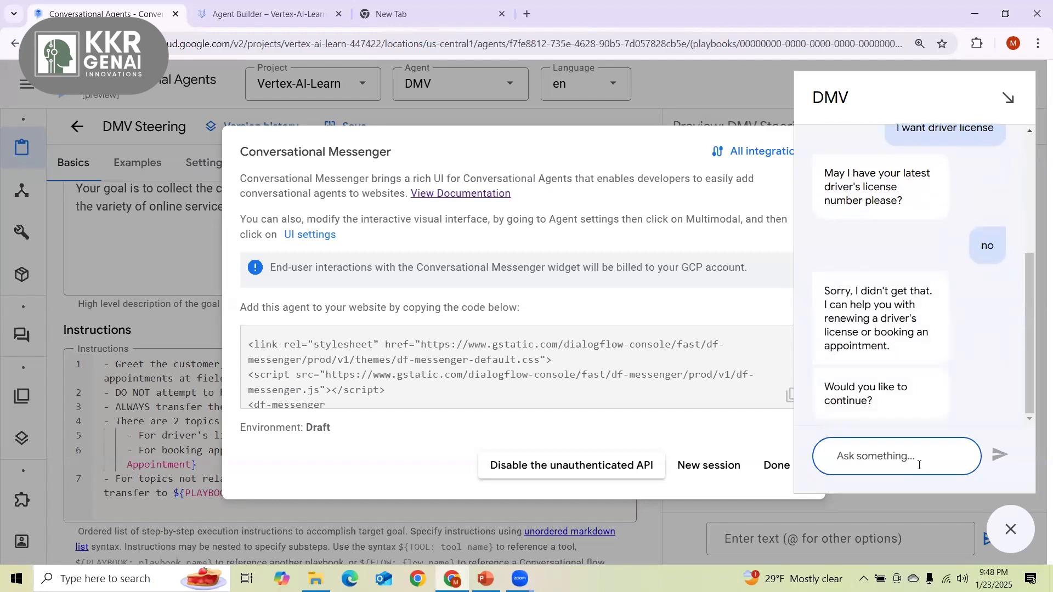
pyautogui.write('no')
pyautogui.press('Return')
pyautogui.moveTo(827, 301); pyautogui.dragTo(904, 358)
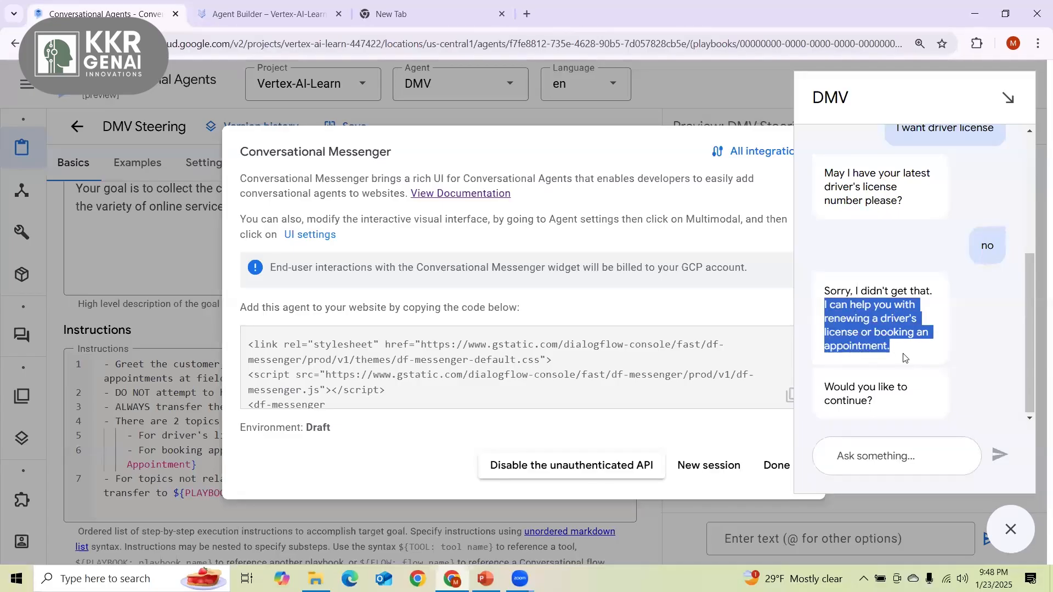
# Send "book an appointment" in the same DMV chat and highlight the agent's reply.
pyautogui.click(859, 443)
pyautogui.write('book an appointment')
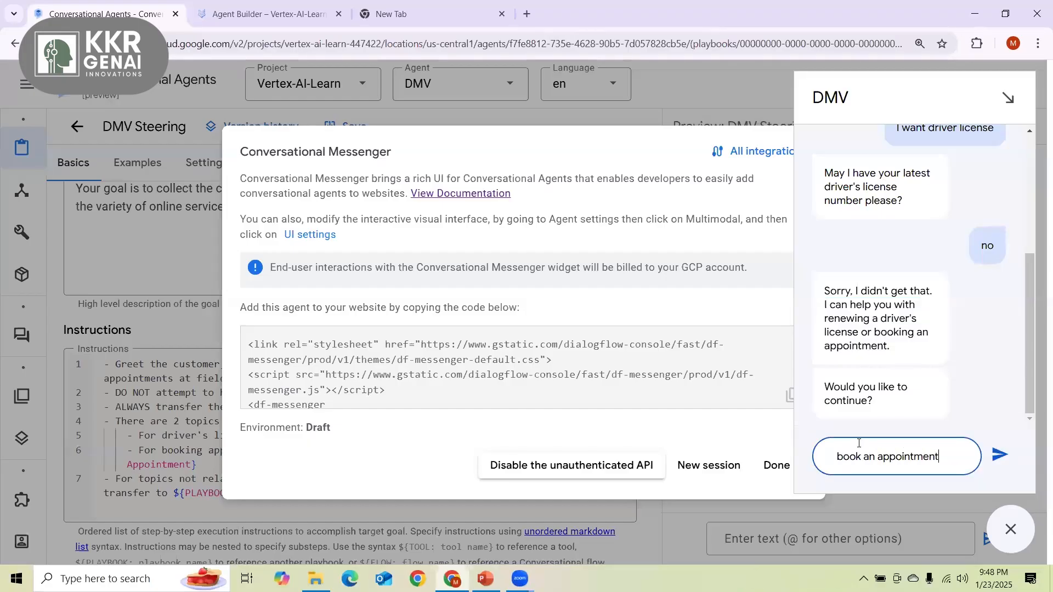
pyautogui.press('Return')
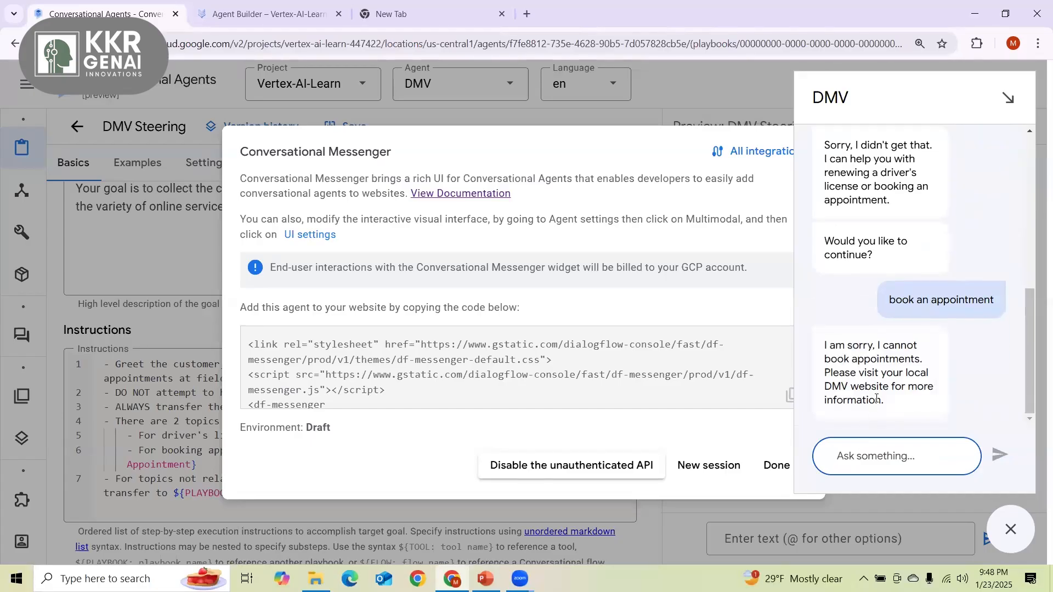
pyautogui.scroll(2, 878, 386)
pyautogui.scroll(-2, 878, 384)
pyautogui.moveTo(831, 345); pyautogui.dragTo(903, 417)
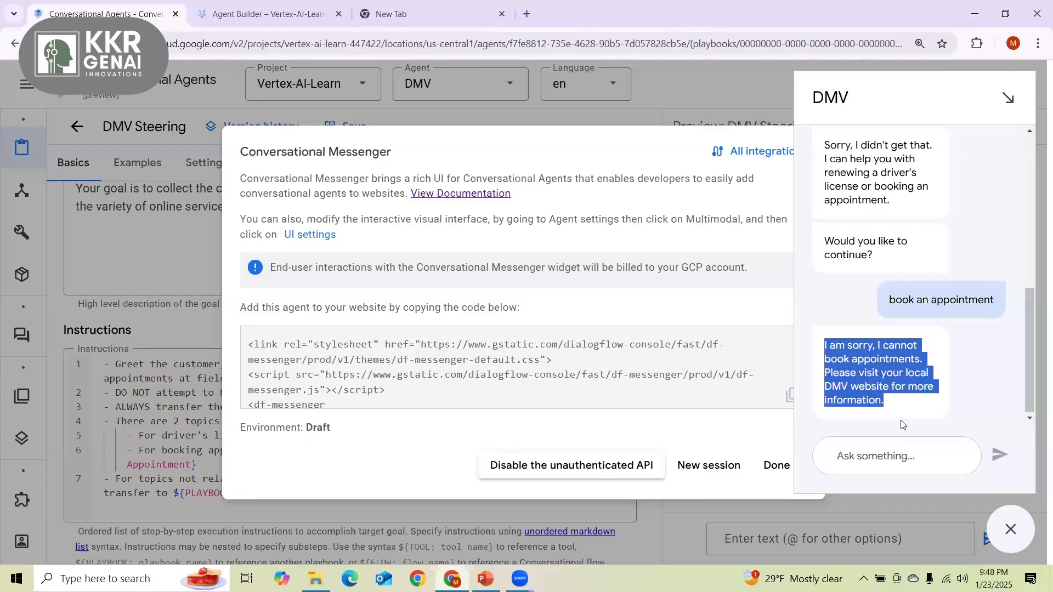
# Start a new messenger session and greet the DMV agent with "hi".
pyautogui.click(704, 465)
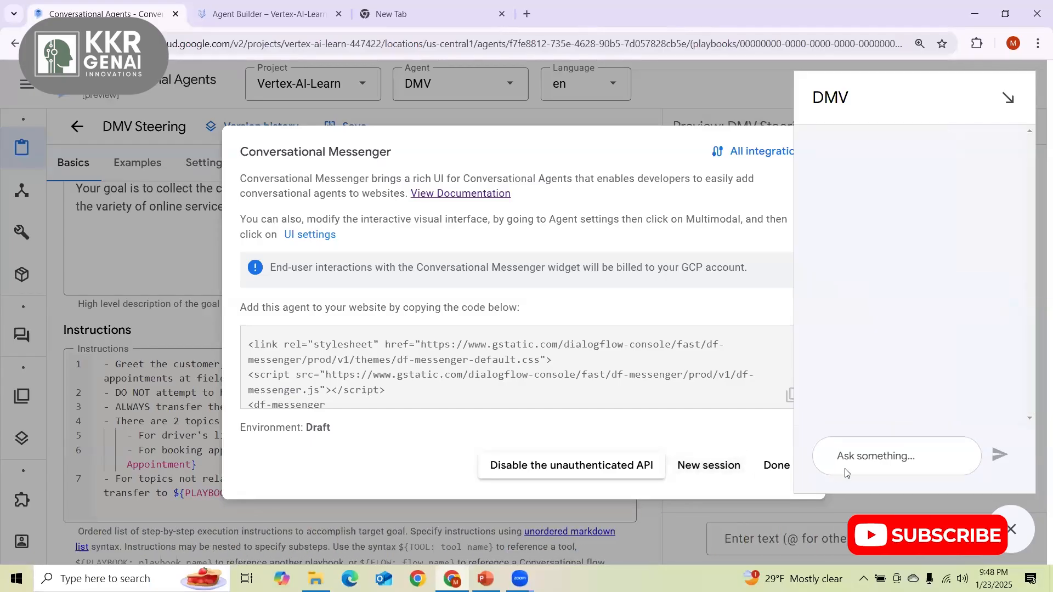
pyautogui.click(847, 472)
pyautogui.write('hi')
pyautogui.press('Return')
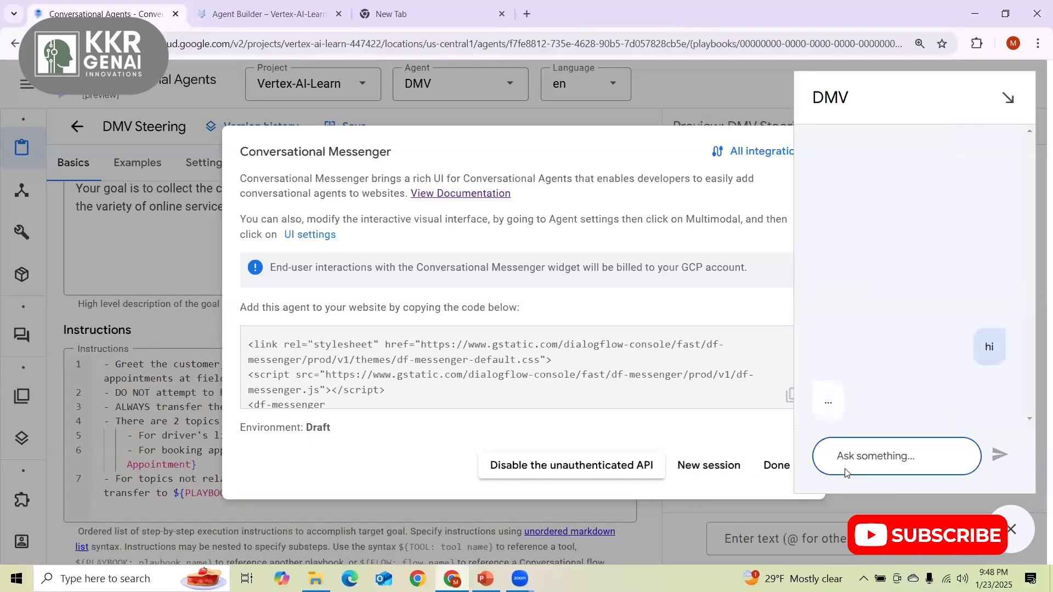
# Send "I want to book appointment" in the new session and highlight the reply's wording about searching for nearby DMV offices.
pyautogui.write('I w')
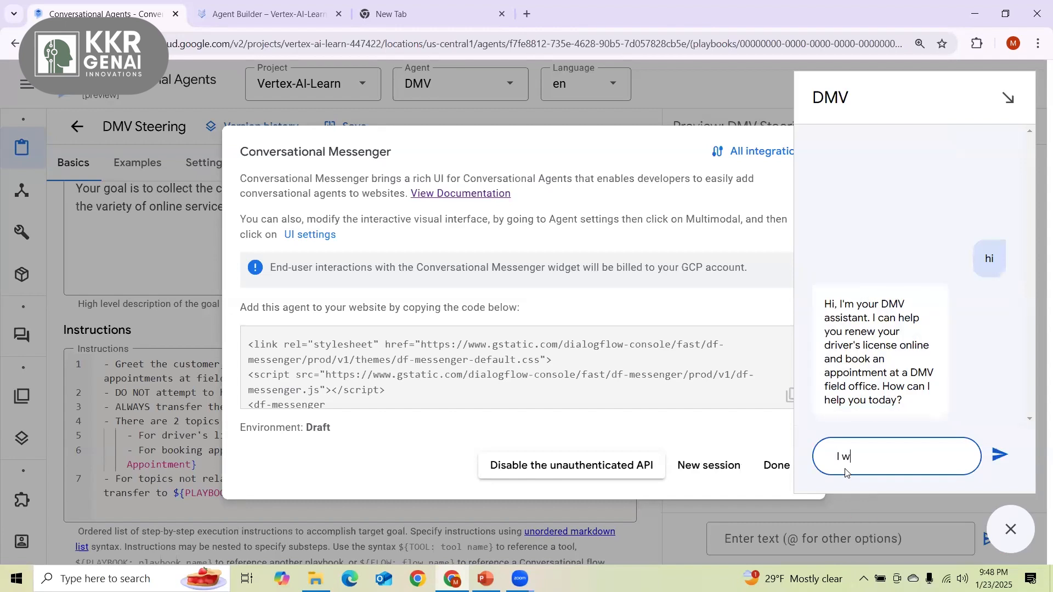
pyautogui.write('ant to')
pyautogui.write('ook appointmet')
pyautogui.press('BackSpace')
pyautogui.press('BackSpace')
pyautogui.press('BackSpace')
pyautogui.write('ment')
pyautogui.press('Return')
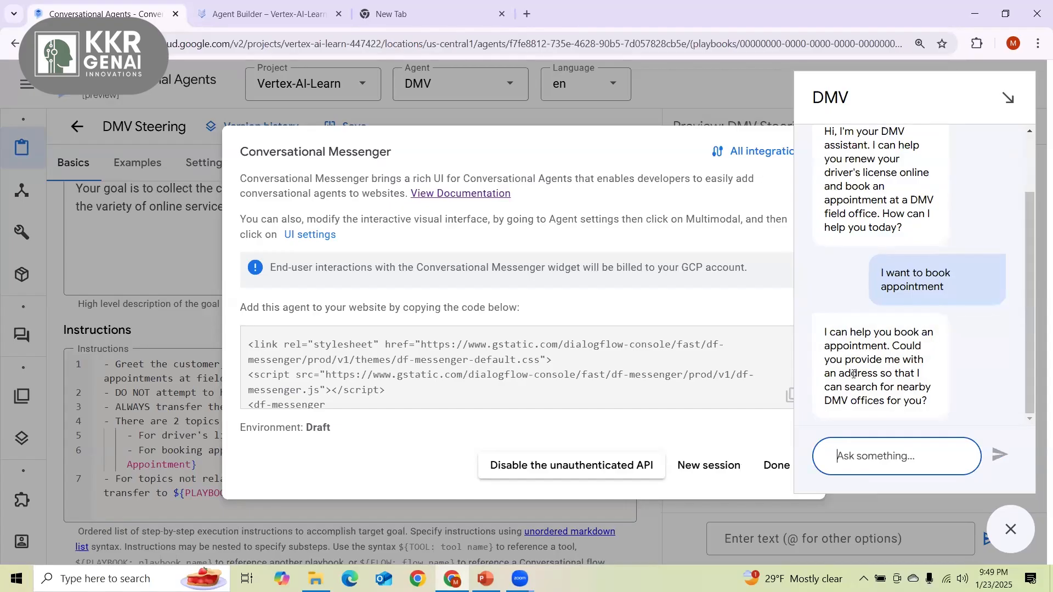
pyautogui.moveTo(878, 373); pyautogui.dragTo(881, 402)
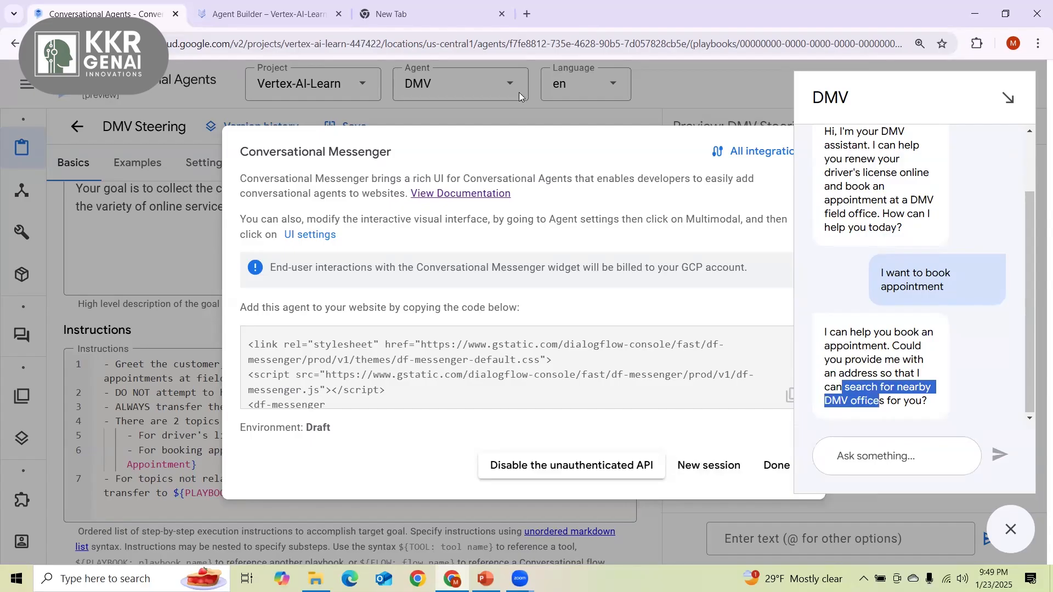
# Close the Conversational Messenger dialog and review the renewal, booking and Fallback transfer lines in the DMV Steering instructions.
pyautogui.click(149, 351)
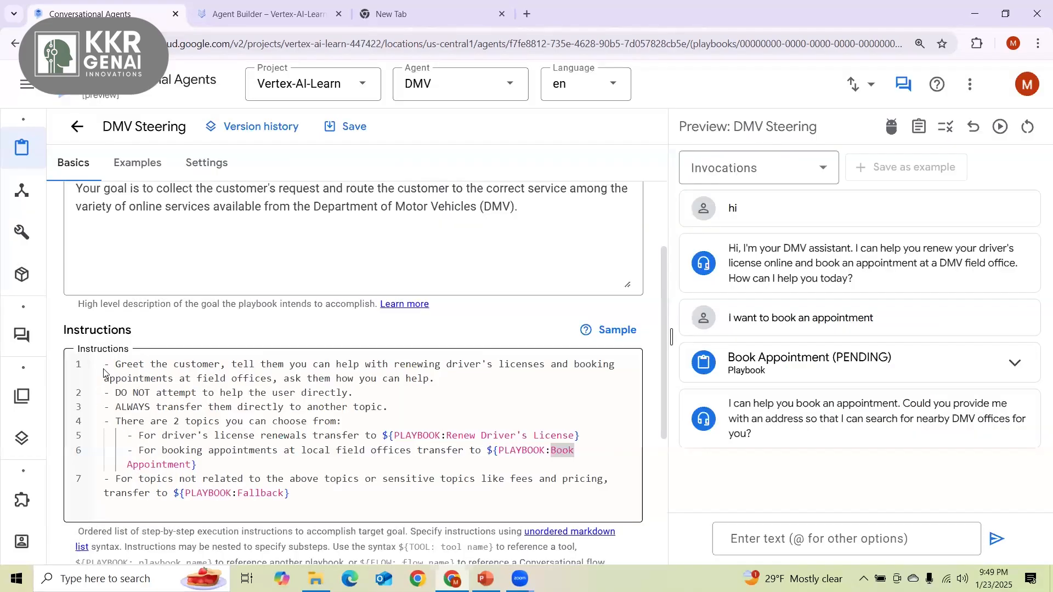
pyautogui.doubleClick(252, 439)
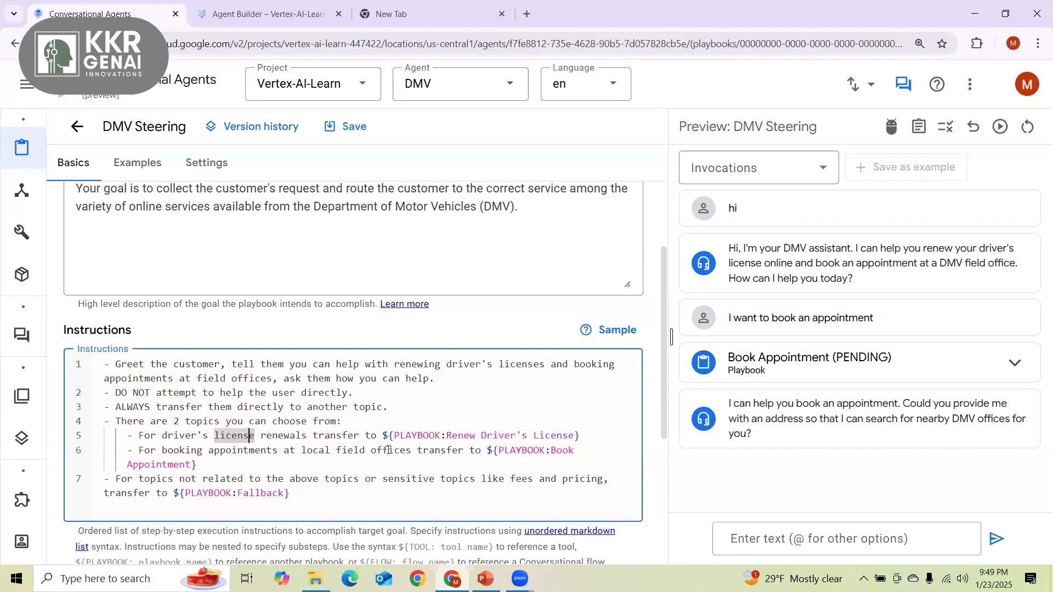
pyautogui.click(509, 456)
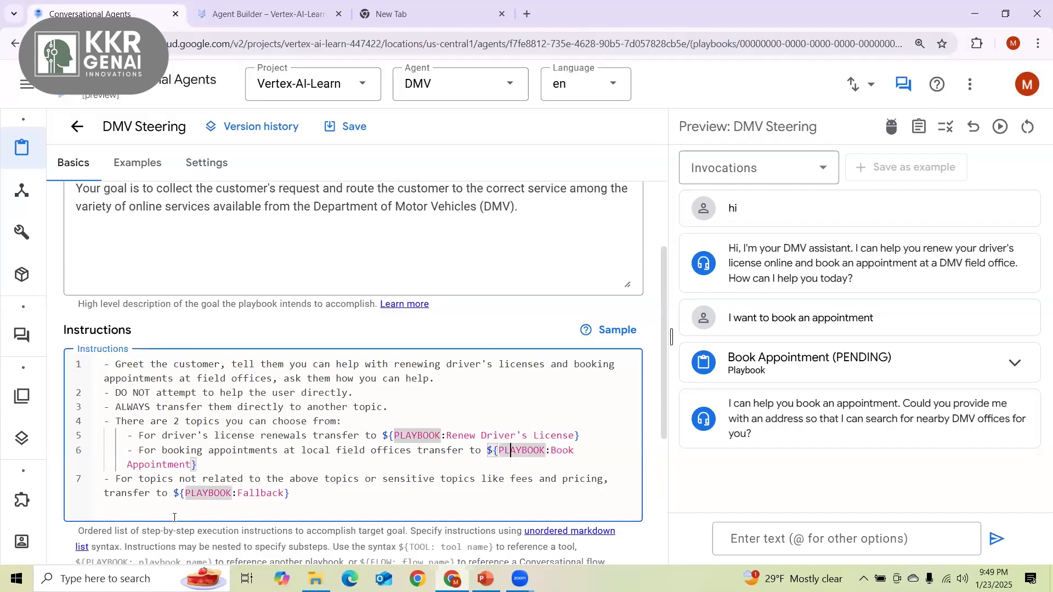
pyautogui.moveTo(128, 493); pyautogui.dragTo(220, 493)
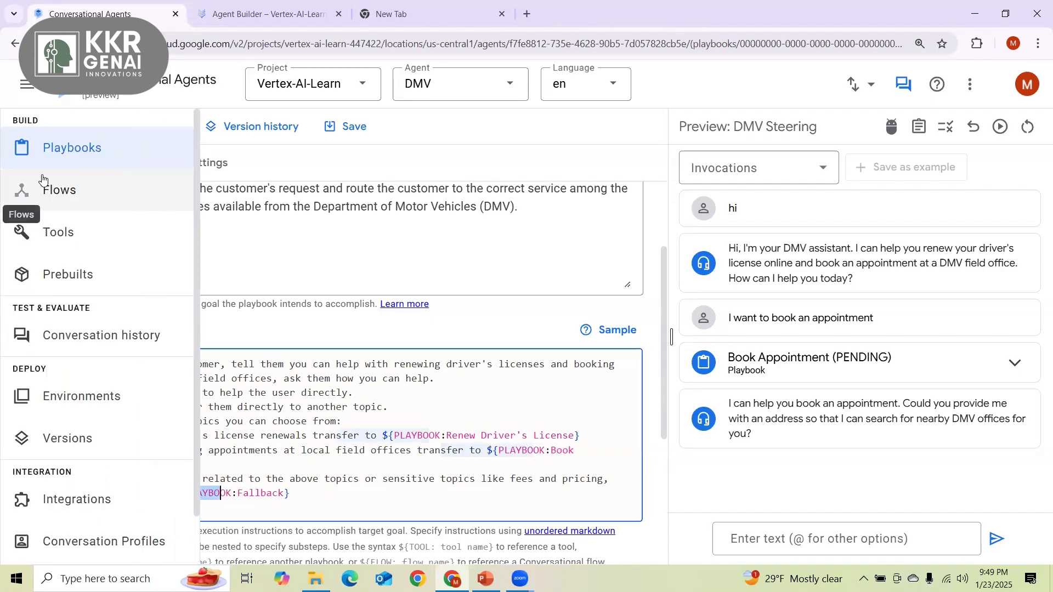
# Leave DMV Steering without saving and open the Renew Driver's License playbook.
pyautogui.click(77, 126)
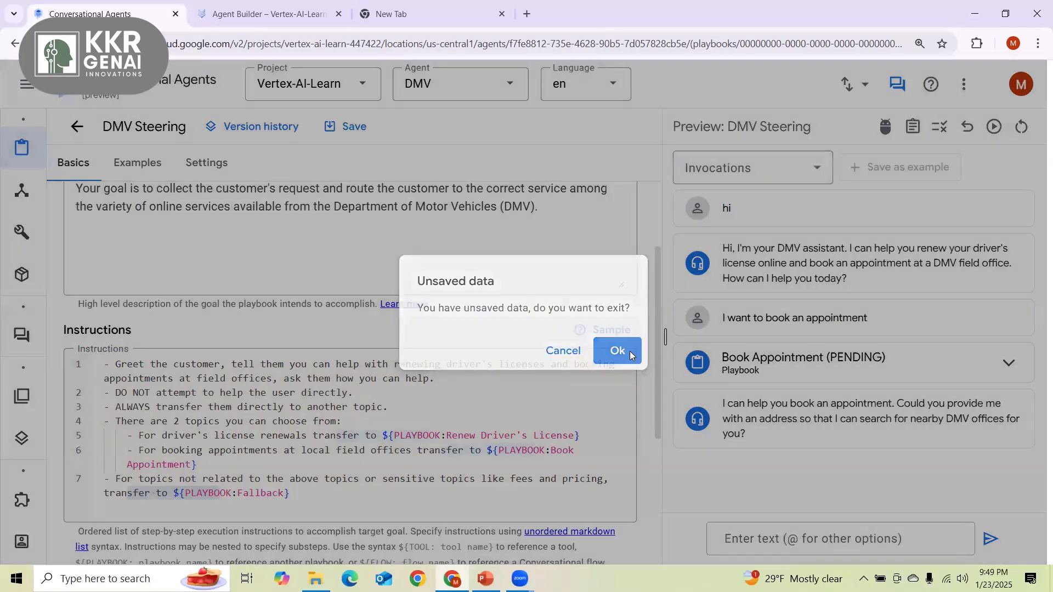
pyautogui.click(630, 352)
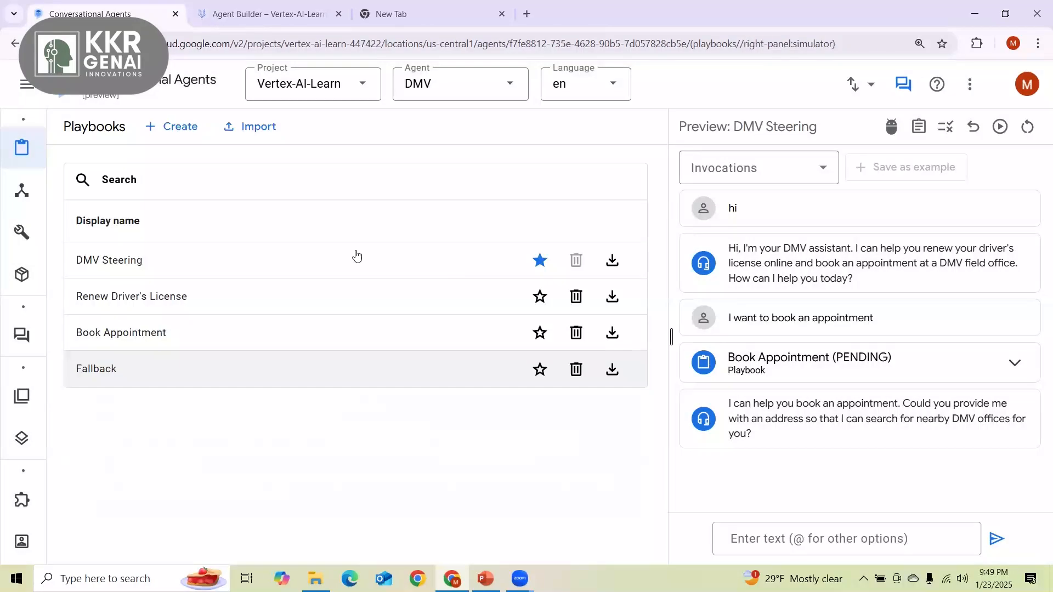
pyautogui.click(235, 286)
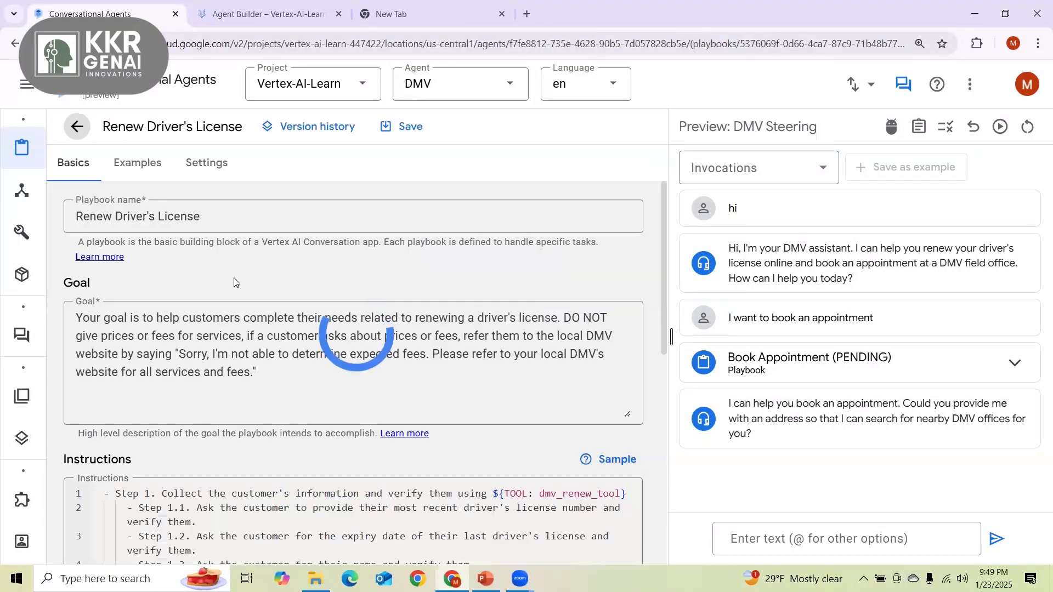
# Review the Renew Driver's License instructions, highlighting the dmv_renew_tool line, Step 1.1 and the complete set of steps.
pyautogui.scroll(-2, 240, 343)
pyautogui.scroll(-2, 240, 347)
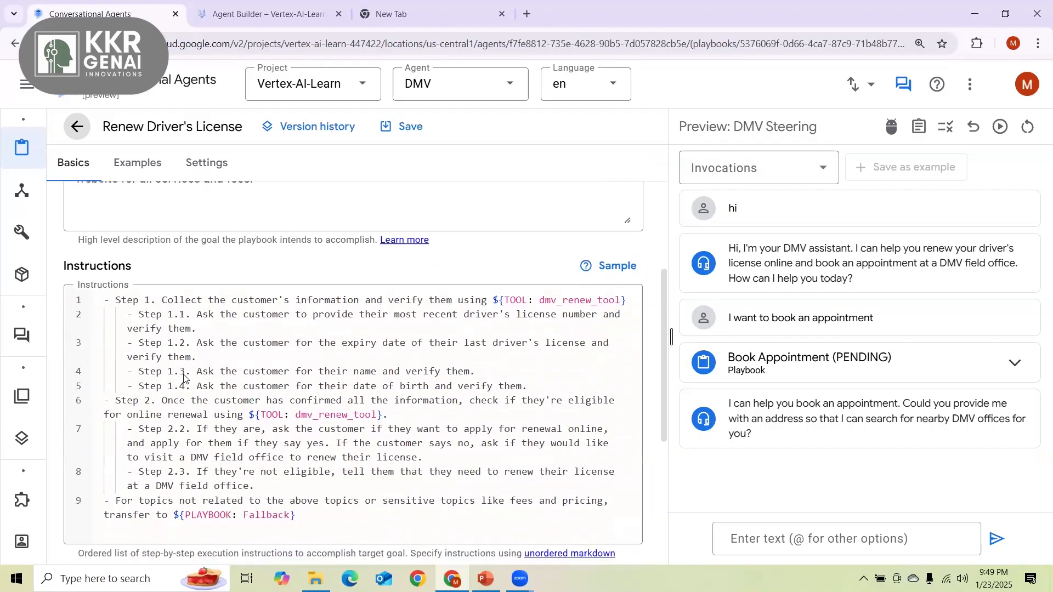
pyautogui.moveTo(115, 295); pyautogui.dragTo(620, 293)
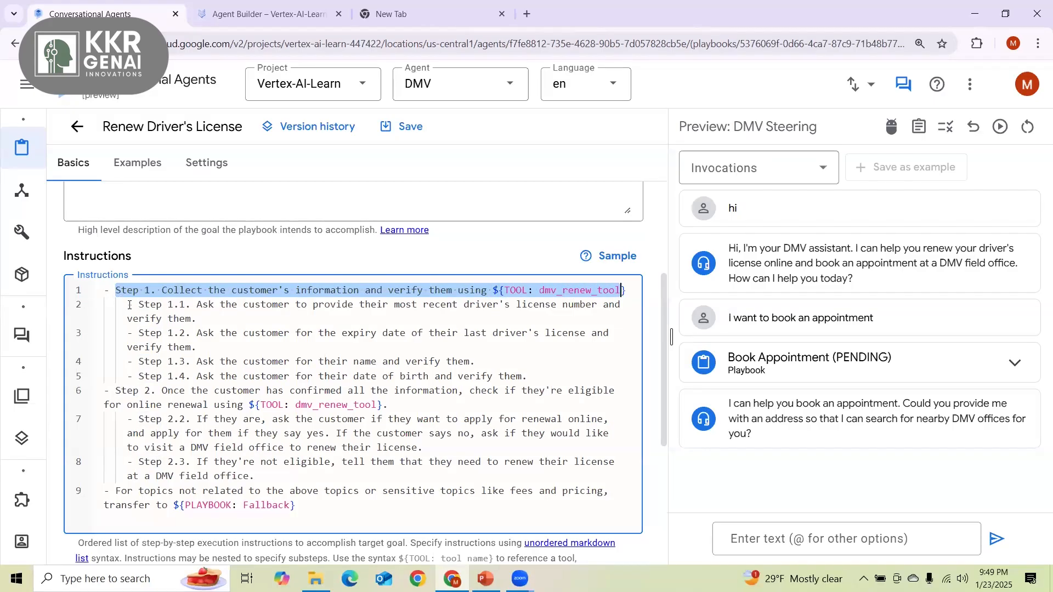
pyautogui.moveTo(127, 304); pyautogui.dragTo(186, 308)
pyautogui.scroll(-1, 167, 385)
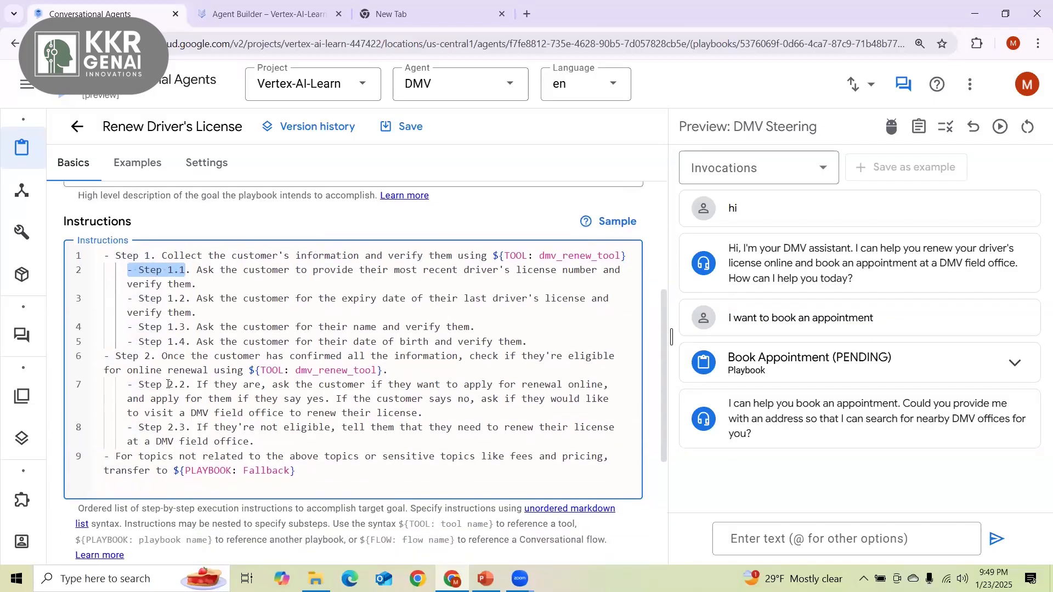
pyautogui.moveTo(104, 251); pyautogui.dragTo(327, 468)
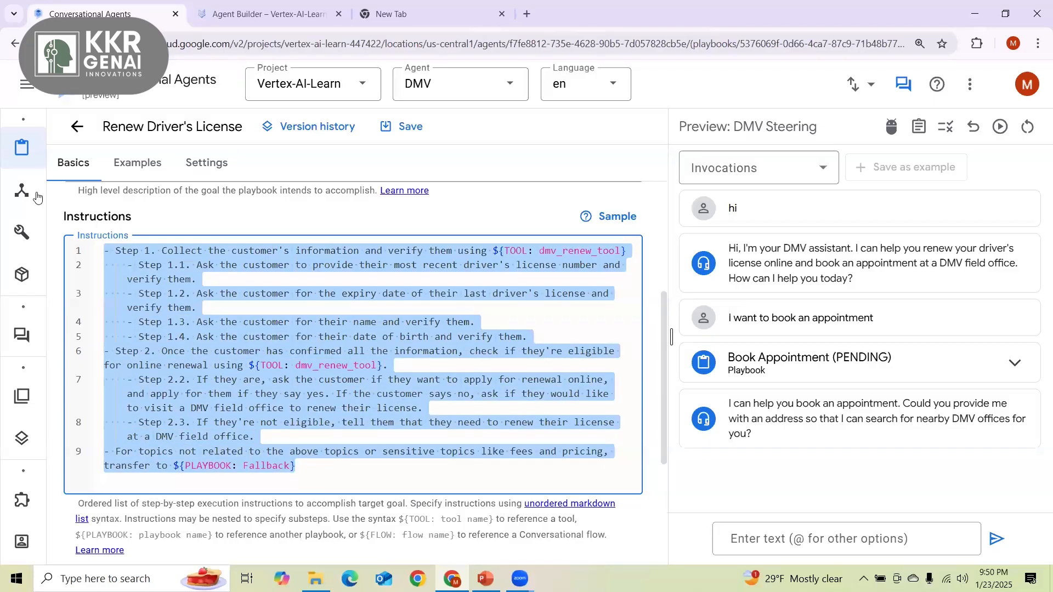
# Open dmv_renew_tool from the agent's tools to view its type and description, and return to the tools list.
pyautogui.click(28, 235)
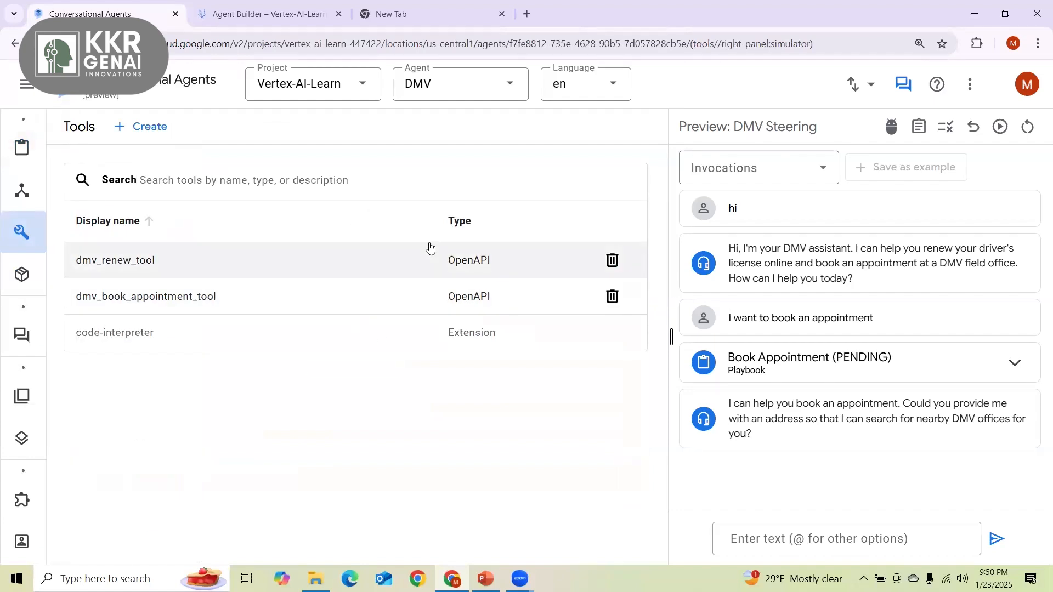
pyautogui.click(122, 263)
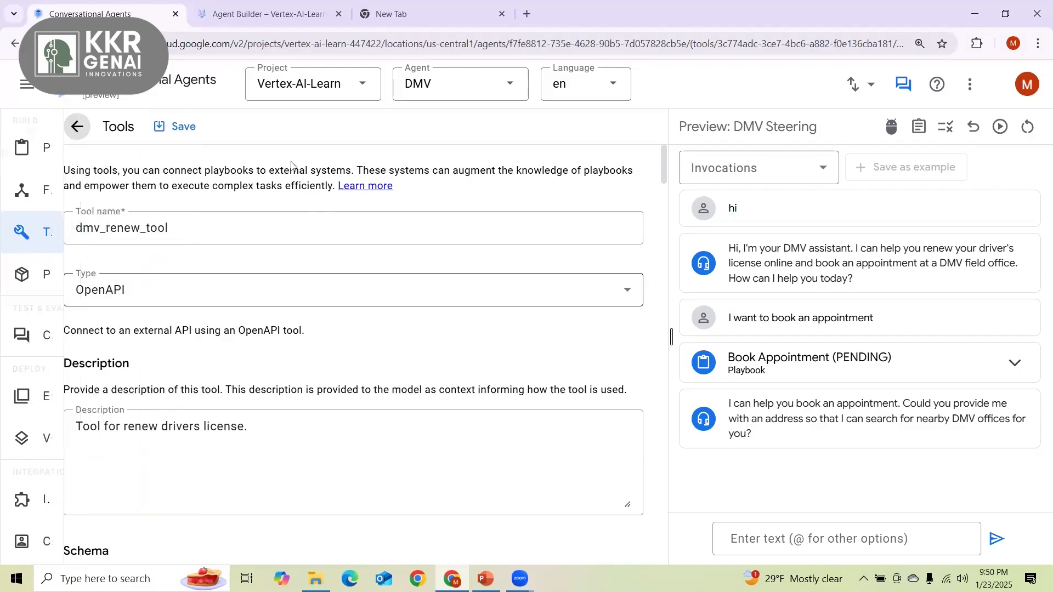
pyautogui.click(77, 126)
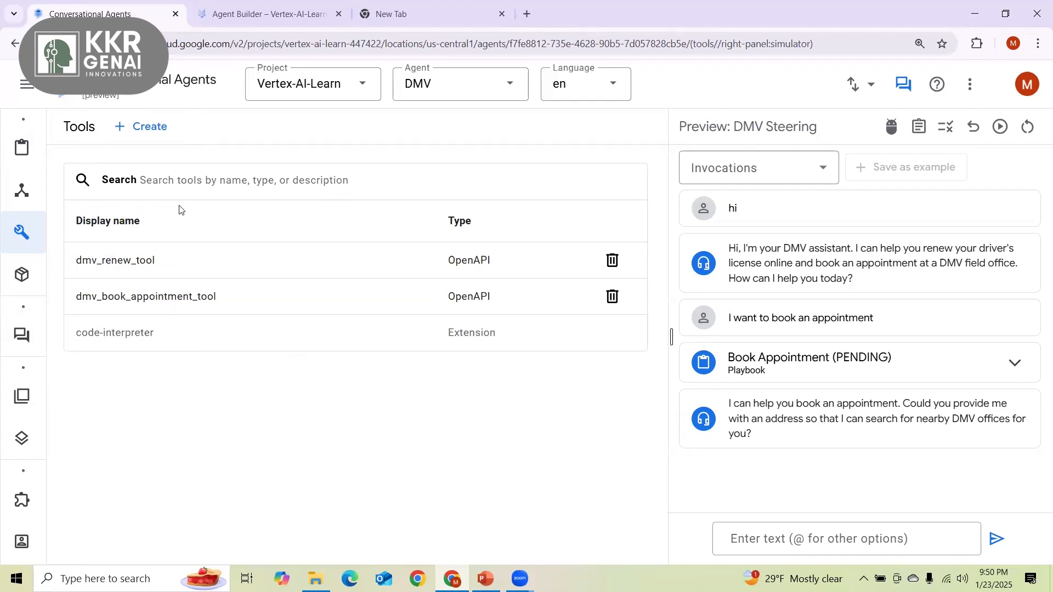
# View the agent's Flows section and return to the list of playbooks.
pyautogui.click(22, 189)
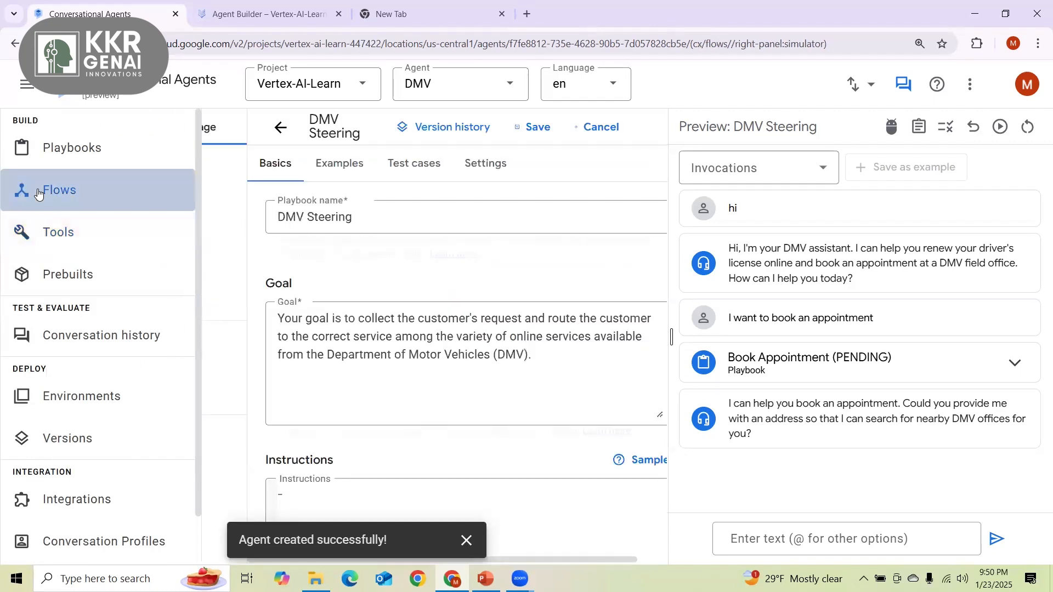
pyautogui.click(66, 152)
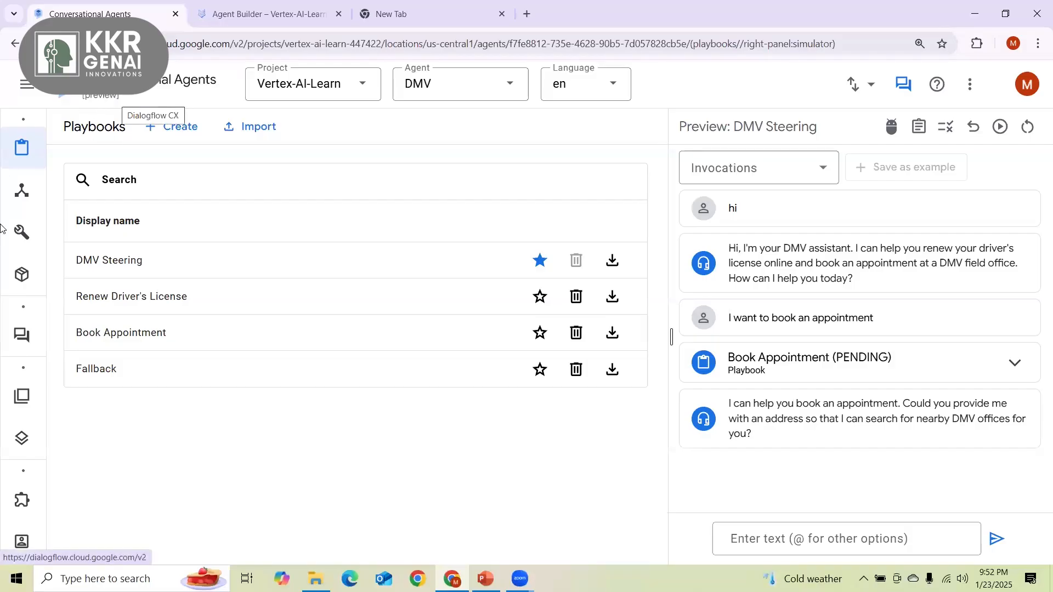
pyautogui.moveTo(35, 188)
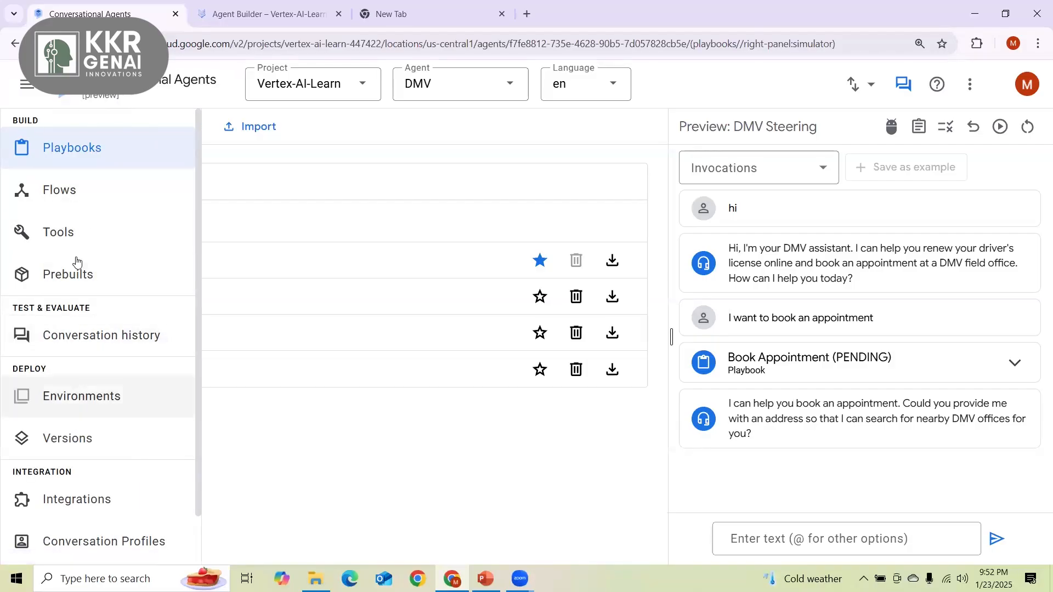
pyautogui.scroll(-1, 90, 460)
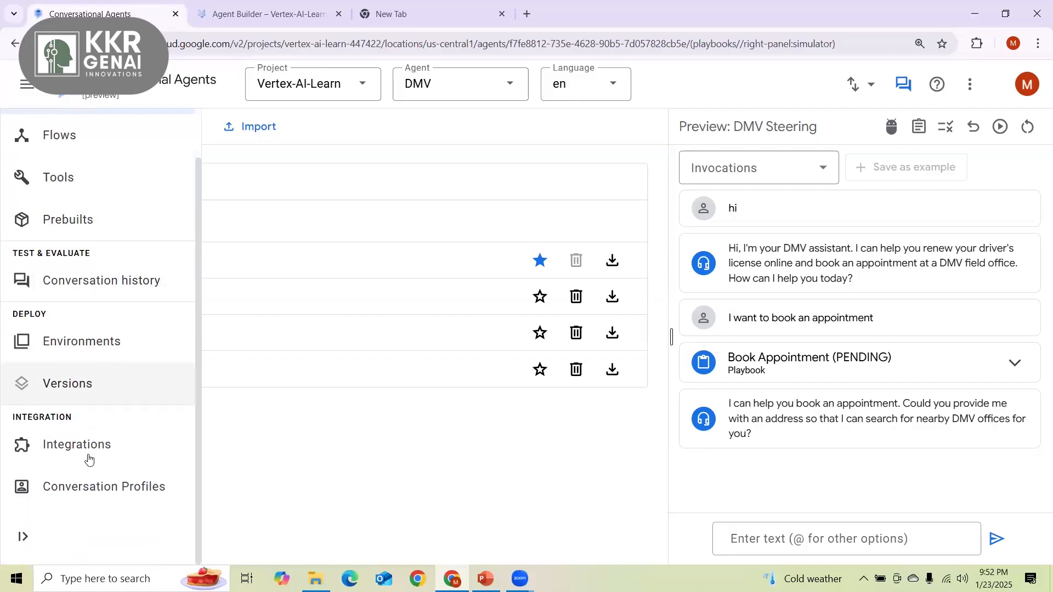
pyautogui.scroll(1, 94, 357)
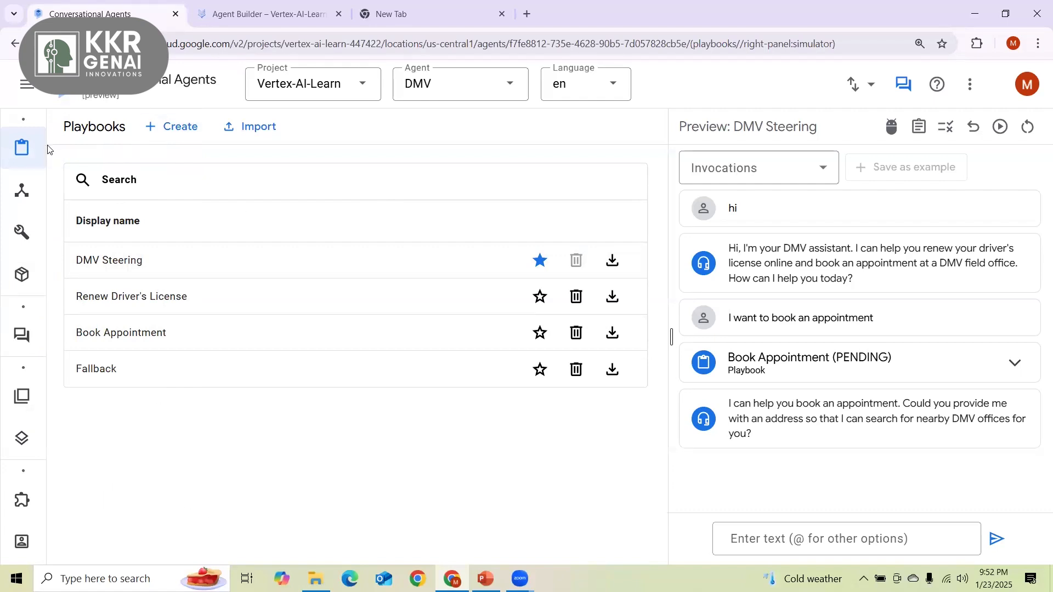
pyautogui.moveTo(43, 151)
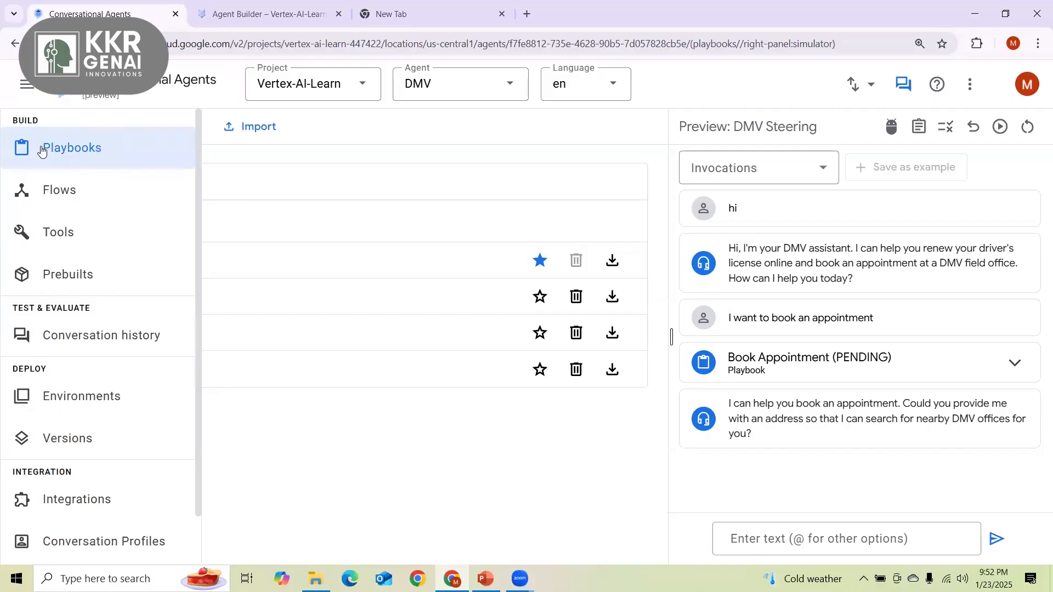